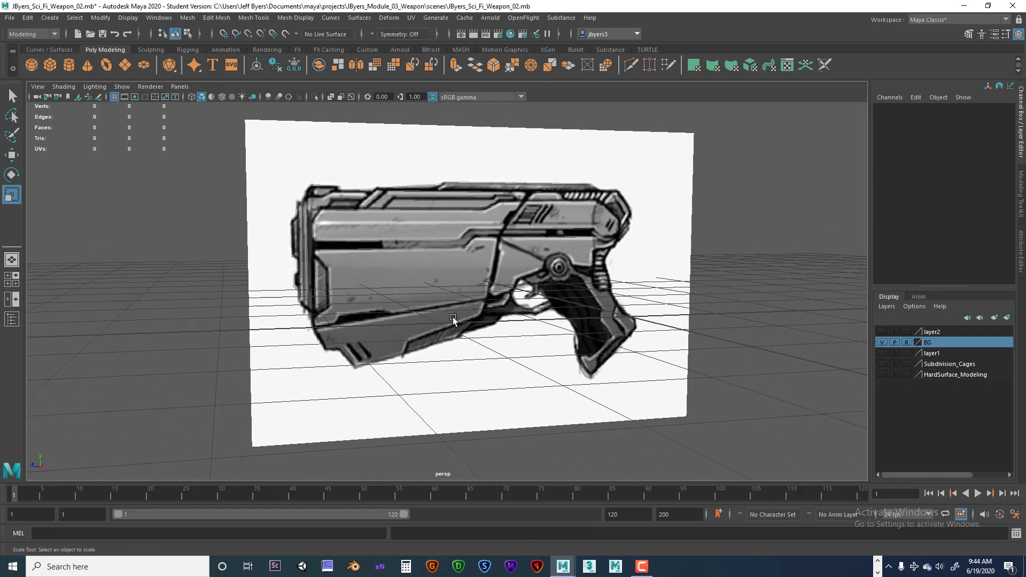
pyautogui.moveTo(655, 357)
pyautogui.keyDown('alt'); pyautogui.mouseDown()
pyautogui.moveTo(664, 355)
pyautogui.moveTo(652, 348)
pyautogui.moveTo(582, 350)
pyautogui.moveTo(628, 348)
pyautogui.moveTo(599, 357)
pyautogui.mouseUp(); pyautogui.keyUp('alt')
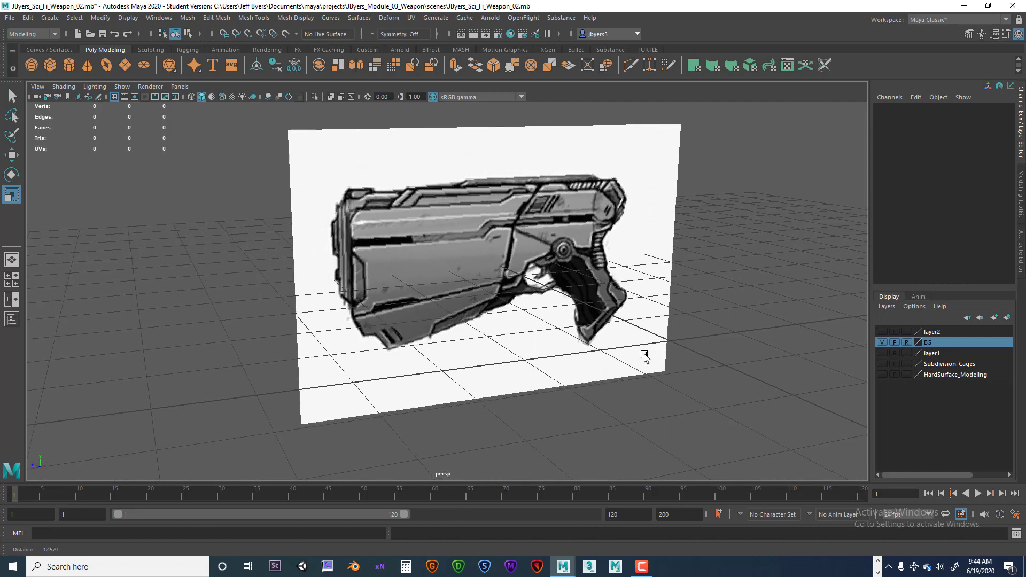
pyautogui.keyDown('alt'); pyautogui.moveTo(645, 358); pyautogui.dragTo(646, 335, button='right'); pyautogui.keyUp('alt')
pyautogui.keyDown('alt'); pyautogui.moveTo(646, 335); pyautogui.dragTo(605, 343); pyautogui.keyUp('alt')
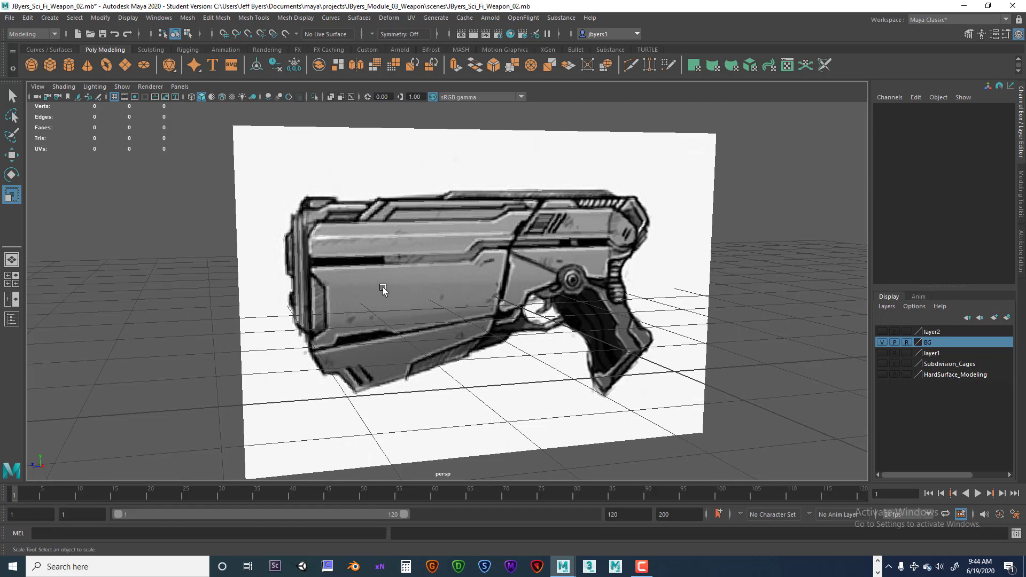
pyautogui.moveTo(633, 330)
pyautogui.keyDown('alt'); pyautogui.mouseDown()
pyautogui.moveTo(576, 331)
pyautogui.moveTo(591, 330)
pyautogui.moveTo(586, 281)
pyautogui.mouseUp(); pyautogui.keyUp('alt')
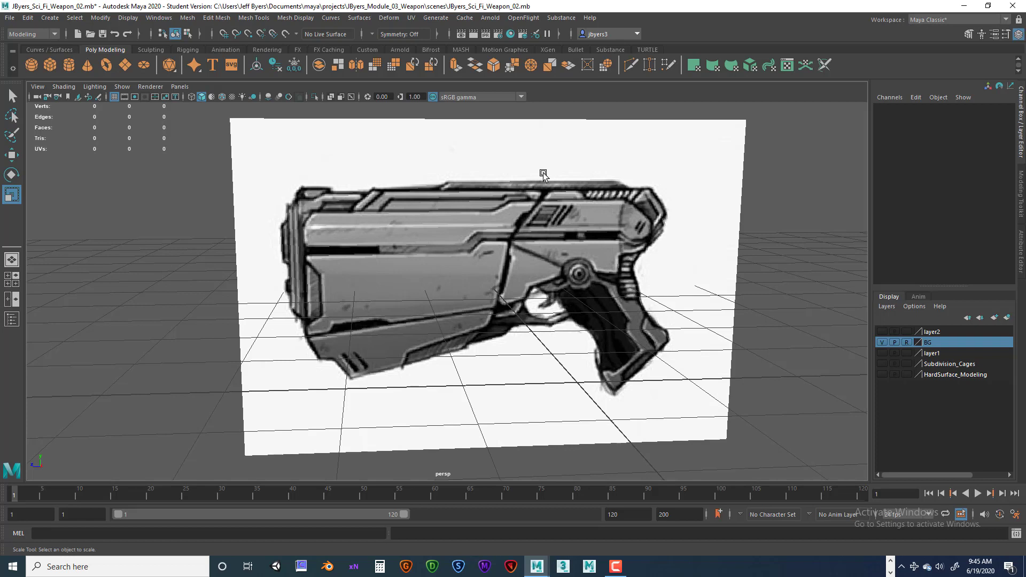
# Create a polygon cylinder at the origin in front of the gun reference image.
pyautogui.click(69, 66)
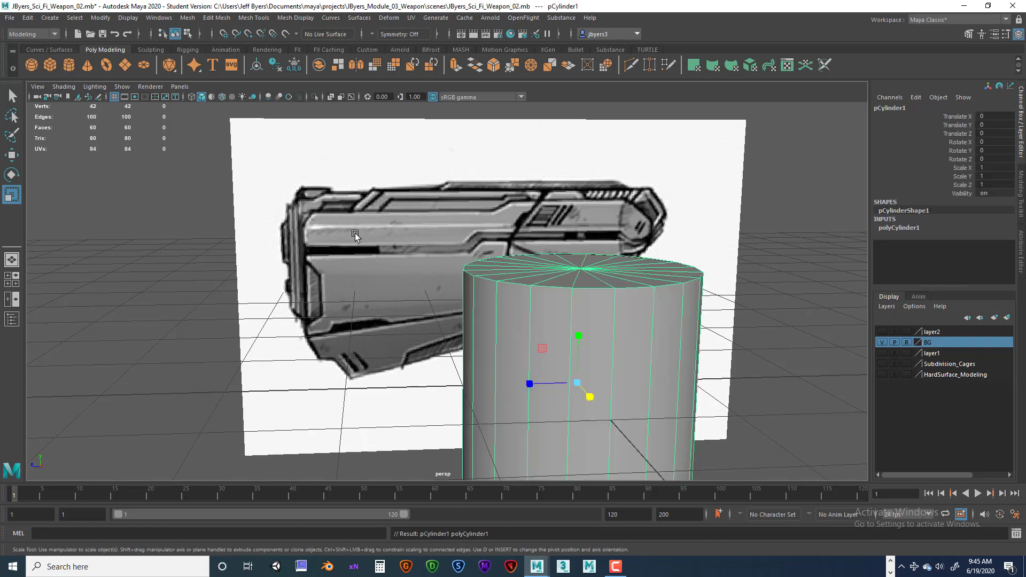
pyautogui.scroll(-2, 718, 321)
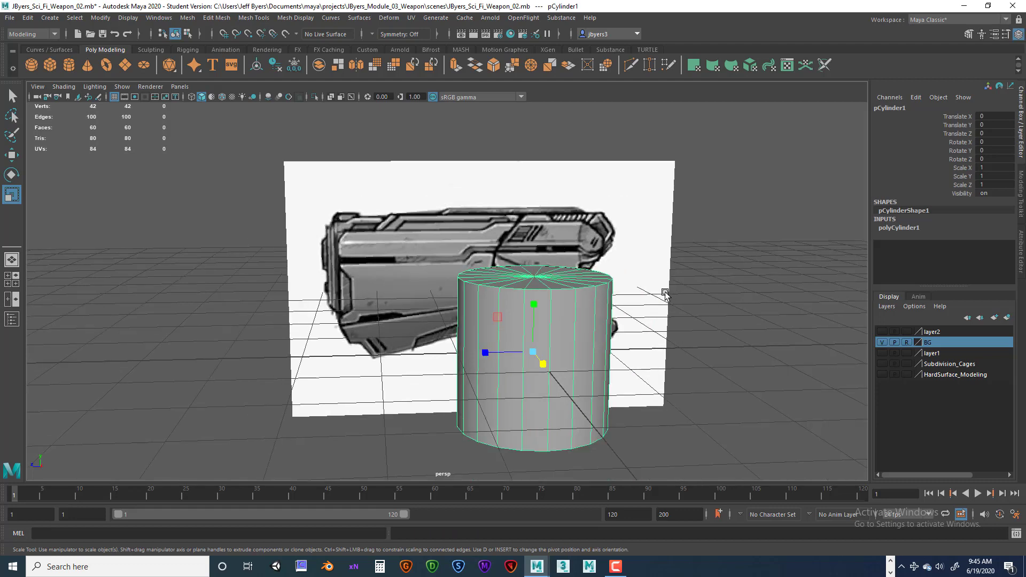
pyautogui.keyDown('alt'); pyautogui.moveTo(663, 293); pyautogui.dragTo(700, 278); pyautogui.keyUp('alt')
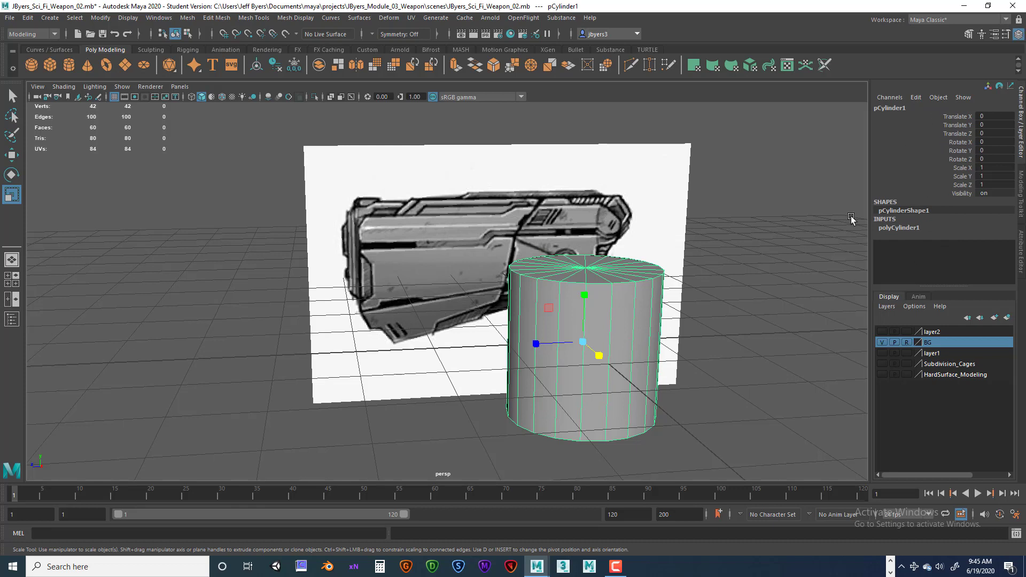
pyautogui.hotkey('ctrl', 'a')
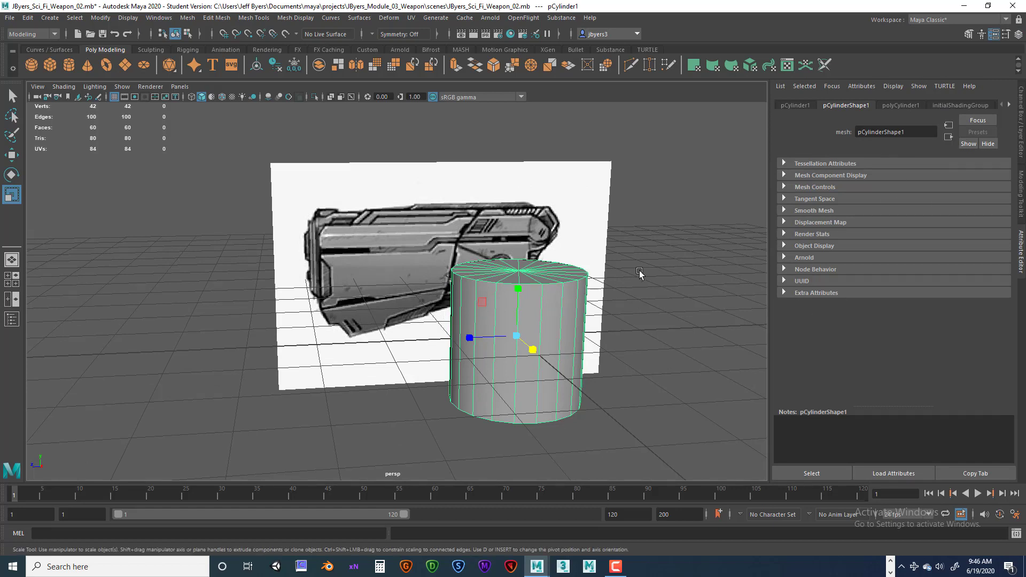
pyautogui.hotkey('ctrl', 'a')
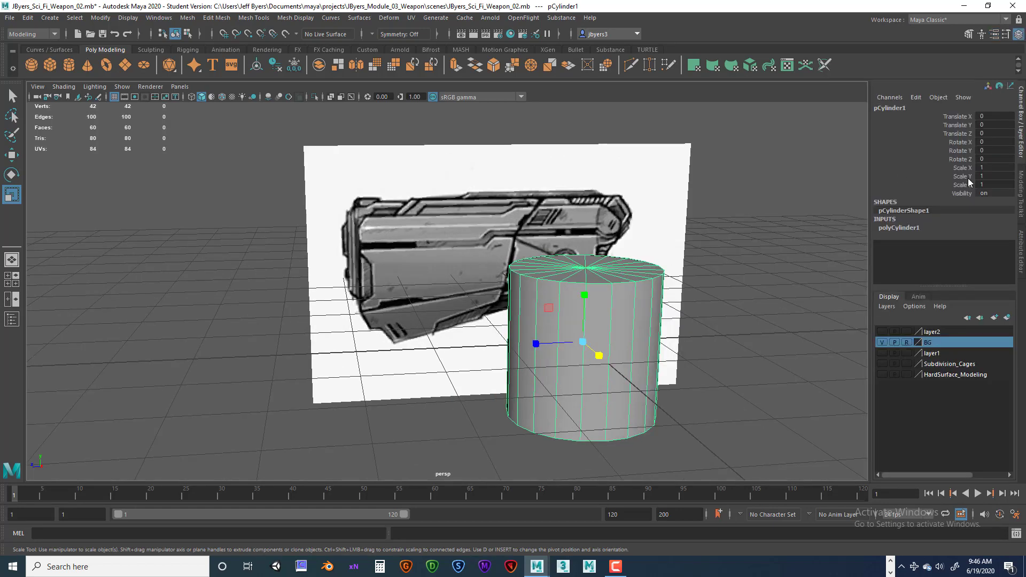
# Set the cylinder's axis subdivisions to 8 and its height subdivisions to 4.
pyautogui.click(908, 226)
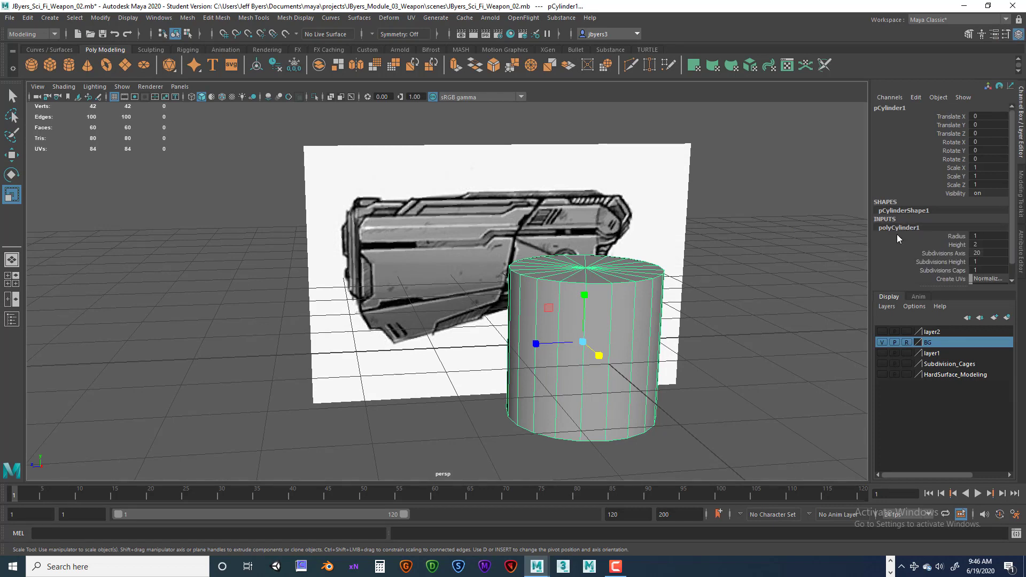
pyautogui.doubleClick(981, 250)
pyautogui.press('Return')
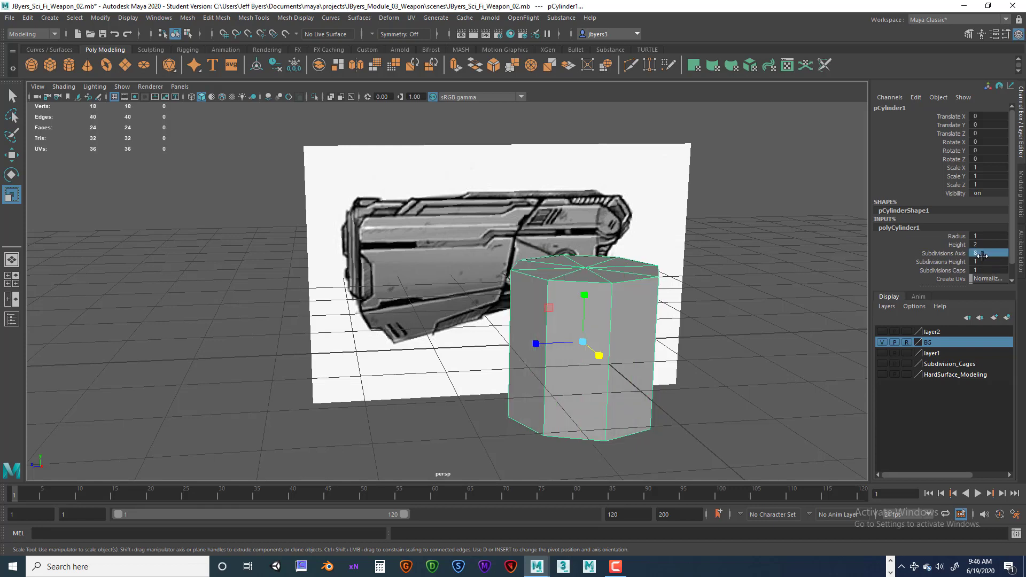
pyautogui.doubleClick(984, 261)
pyautogui.press('Return')
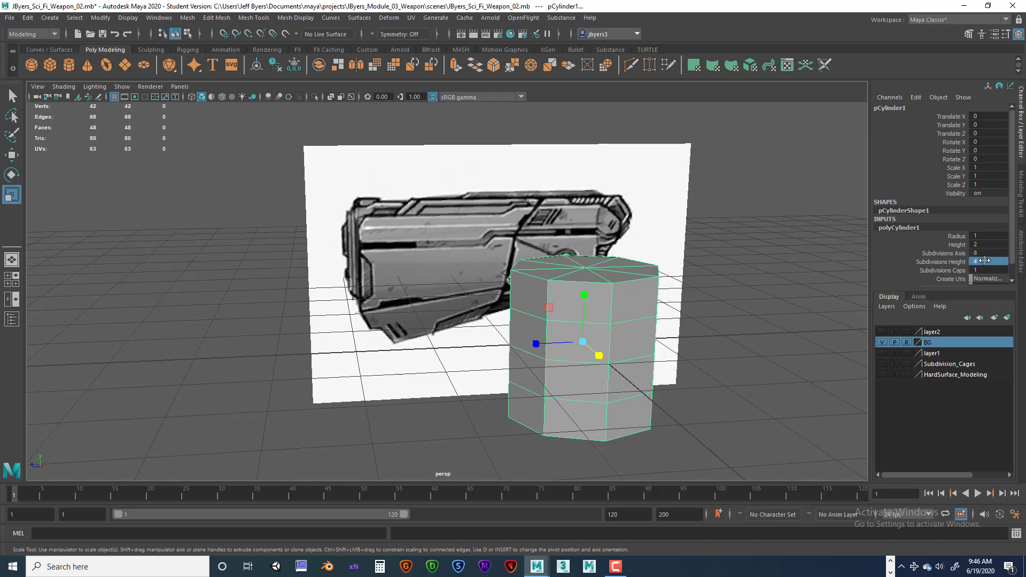
# Delete the four diagonal edges on both the upper and lower caps of the cylinder, selecting them in the top view.
pyautogui.keyDown('alt'); pyautogui.moveTo(694, 350); pyautogui.dragTo(614, 304); pyautogui.keyUp('alt')
pyautogui.press('space')
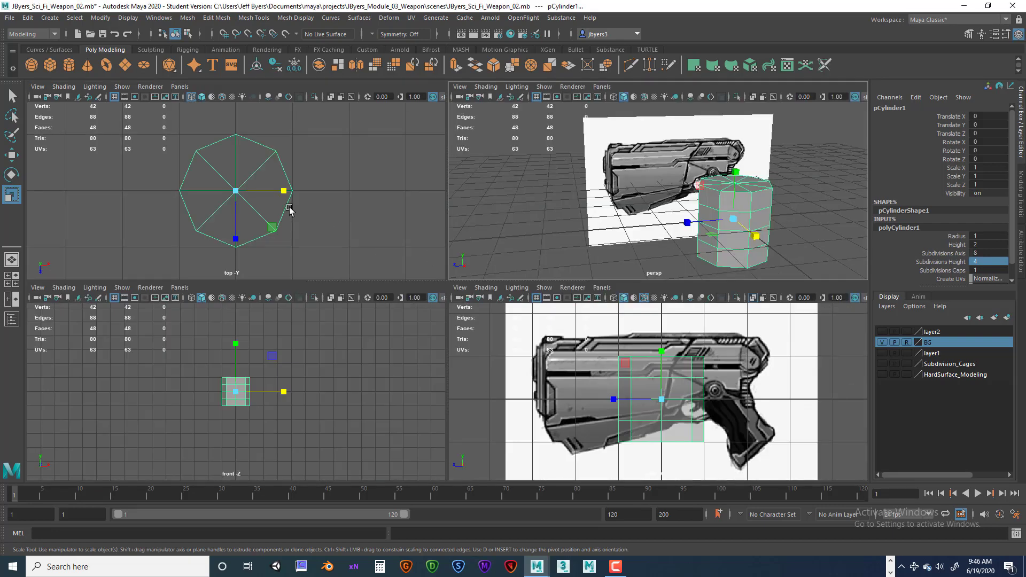
pyautogui.press('space')
pyautogui.moveTo(483, 230); pyautogui.dragTo(482, 200, button='right')
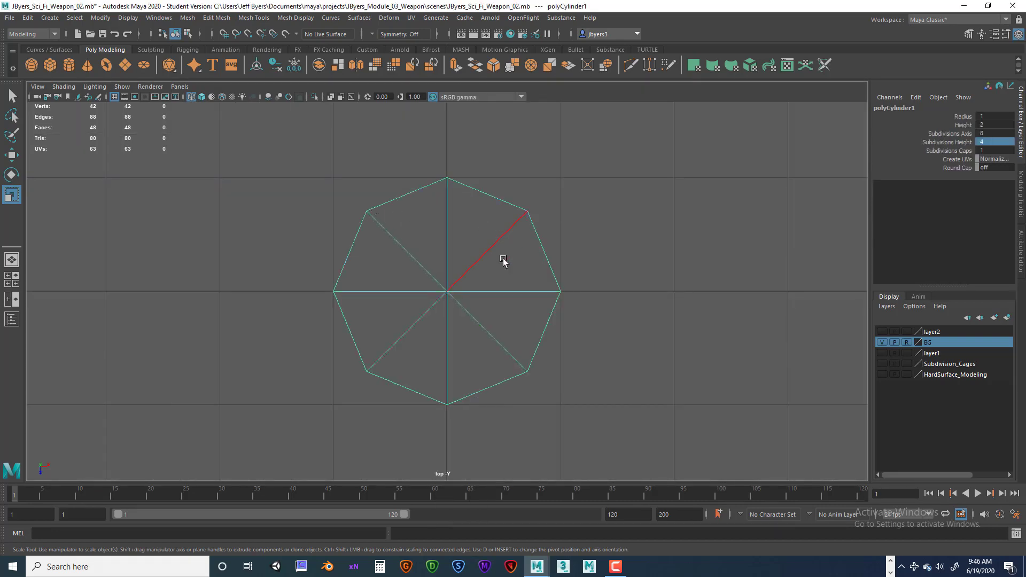
pyautogui.moveTo(486, 222); pyautogui.dragTo(508, 273)
pyautogui.keyDown('shift'); pyautogui.click(410, 236); pyautogui.keyUp('shift')
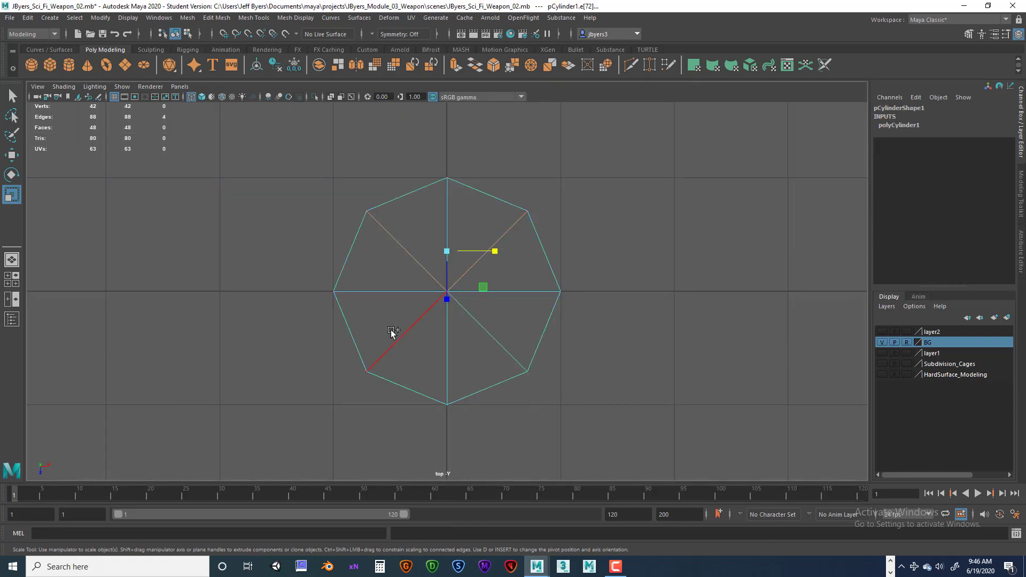
pyautogui.keyDown('shift'); pyautogui.click(391, 336); pyautogui.keyUp('shift')
pyautogui.keyDown('shift'); pyautogui.moveTo(488, 361); pyautogui.dragTo(490, 361); pyautogui.keyUp('shift')
pyautogui.press('q')
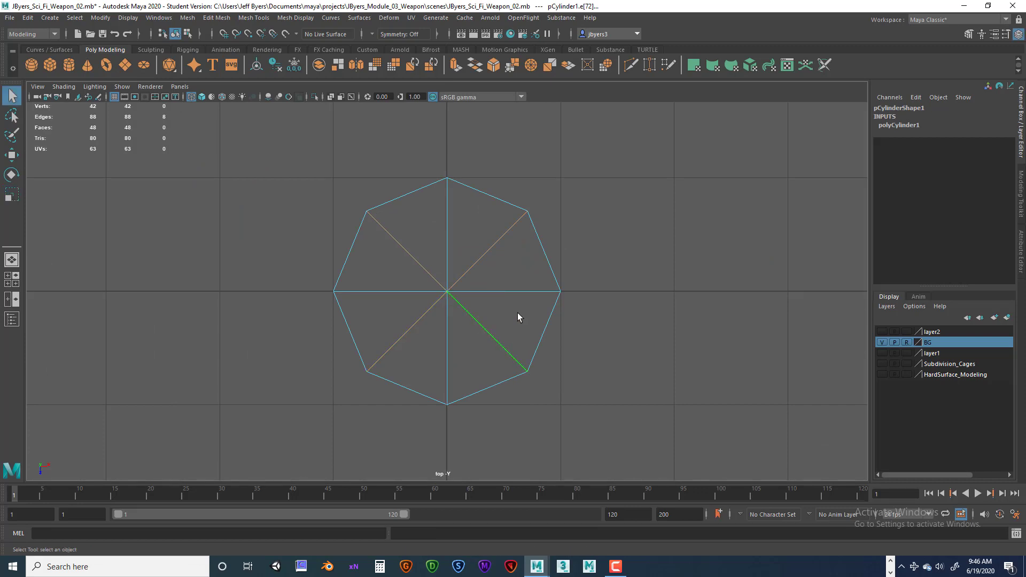
pyautogui.press('e')
pyautogui.press('r')
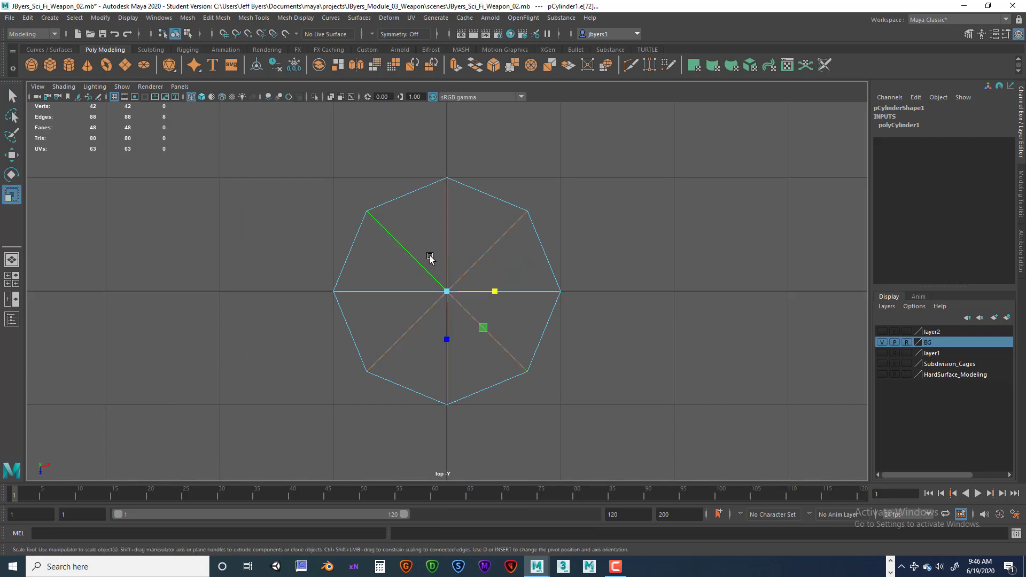
pyautogui.press('w')
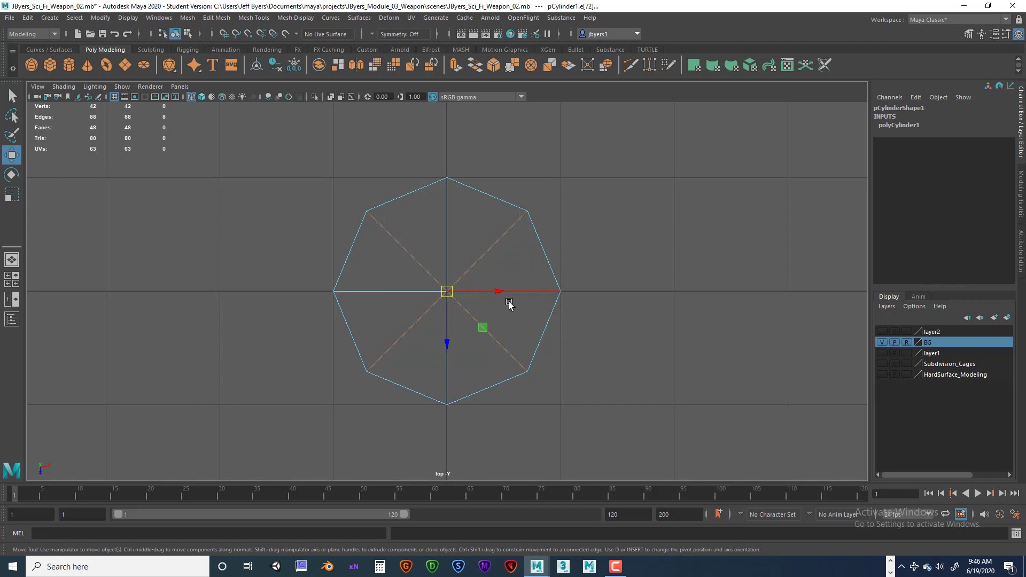
pyautogui.press('q')
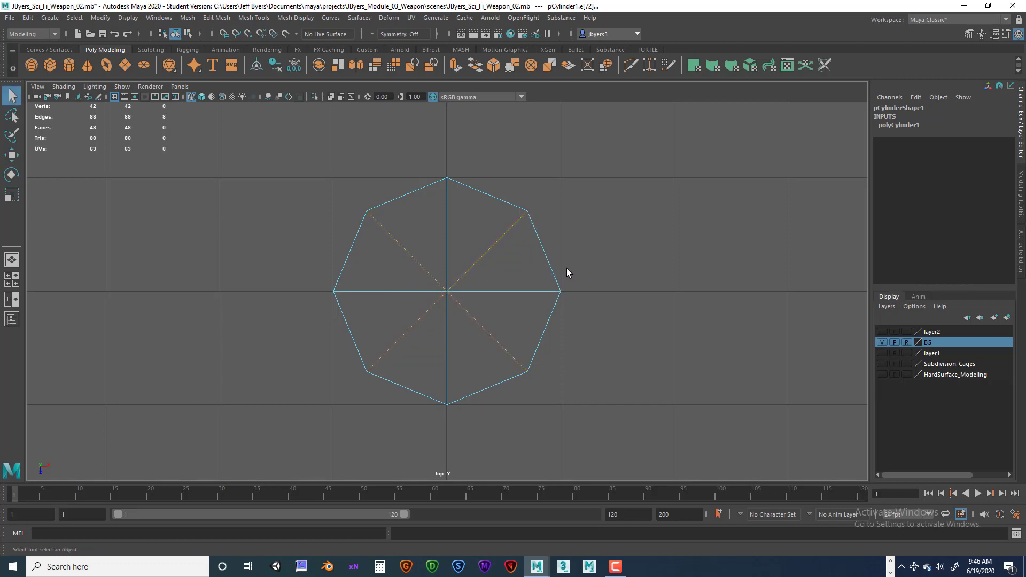
pyautogui.press('Delete')
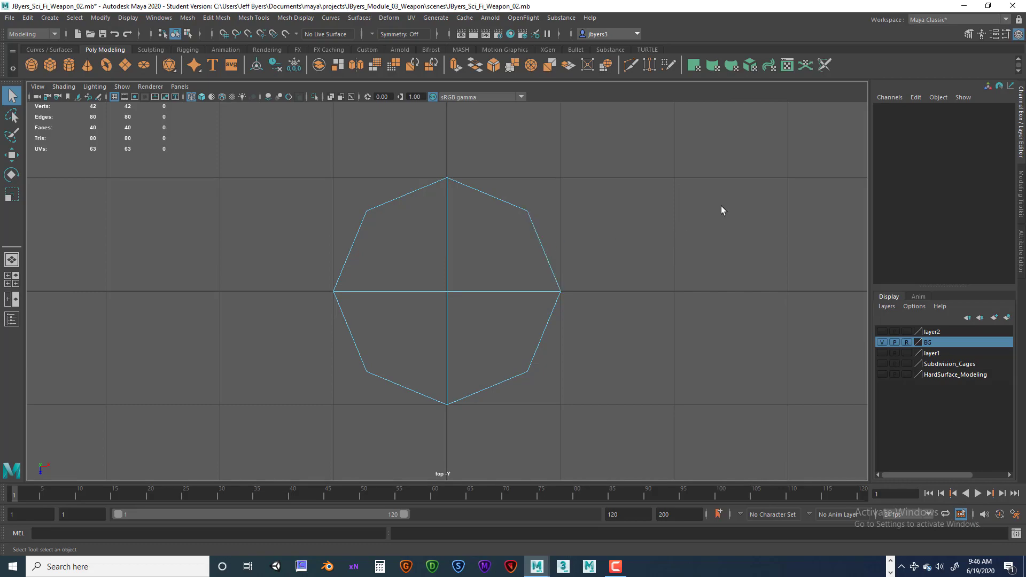
# Select the cylinder as a whole object again in the top view.
pyautogui.press('space')
pyautogui.press('space')
pyautogui.keyDown('alt'); pyautogui.moveTo(661, 299); pyautogui.dragTo(498, 278); pyautogui.keyUp('alt')
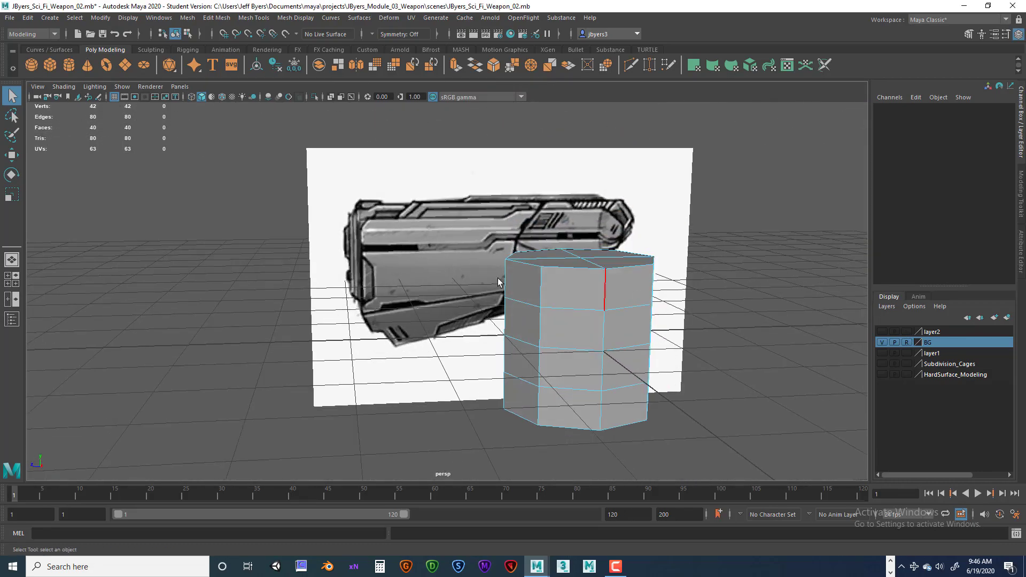
pyautogui.press('space')
pyautogui.press('space')
pyautogui.rightClick(433, 251)
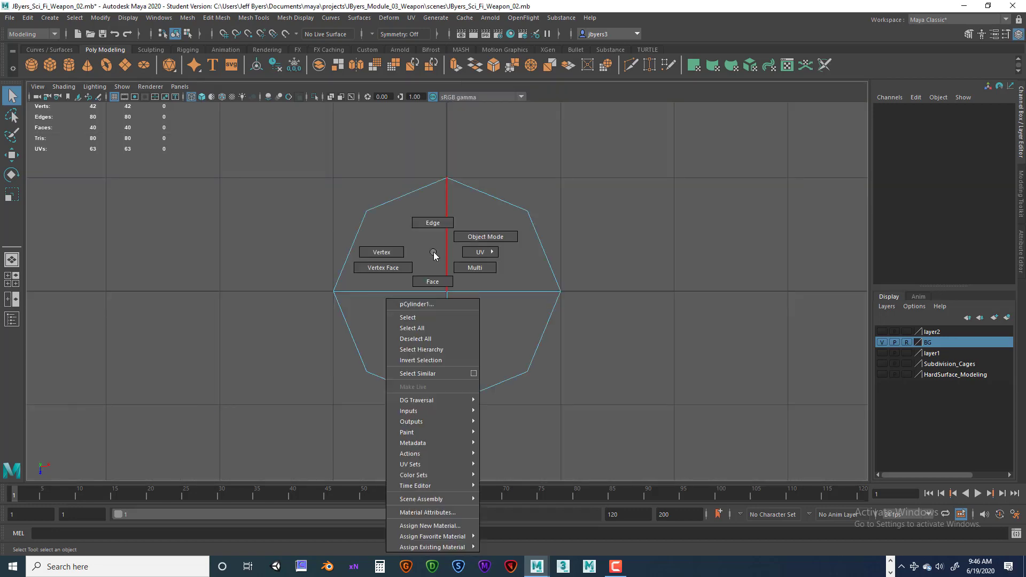
pyautogui.click(431, 317)
# Try narrowing the cylinder along Z to about 0.56, and undo the scaling.
pyautogui.press('r')
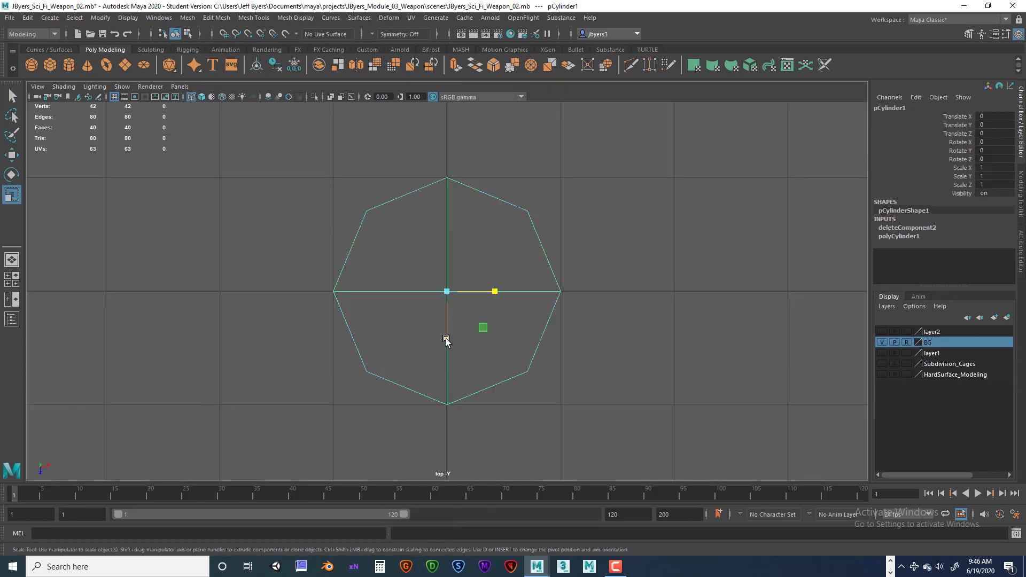
pyautogui.moveTo(446, 339)
pyautogui.mouseDown()
pyautogui.moveTo(447, 319)
pyautogui.moveTo(451, 338)
pyautogui.mouseUp()
pyautogui.press('space')
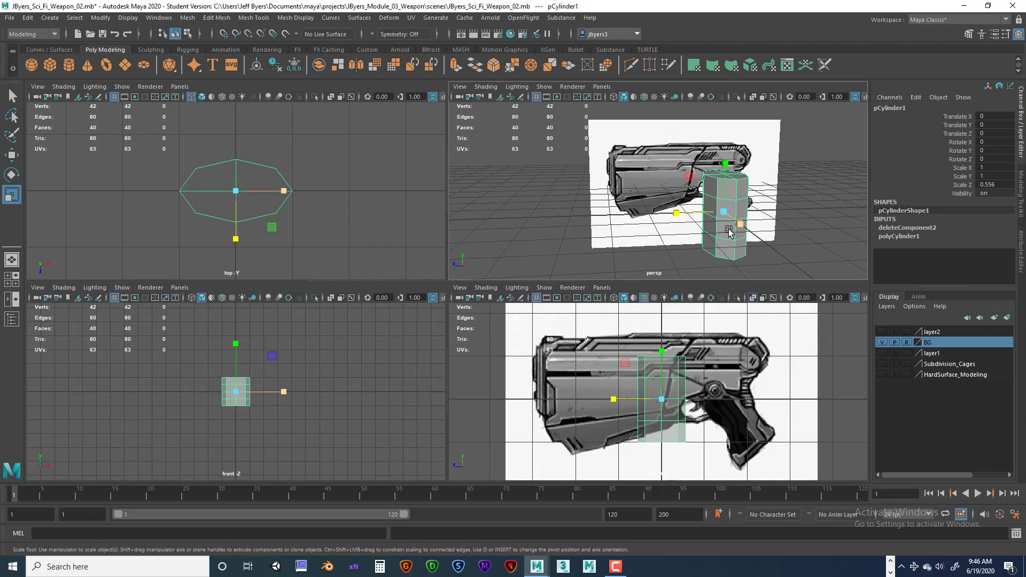
pyautogui.press('space')
pyautogui.press('space')
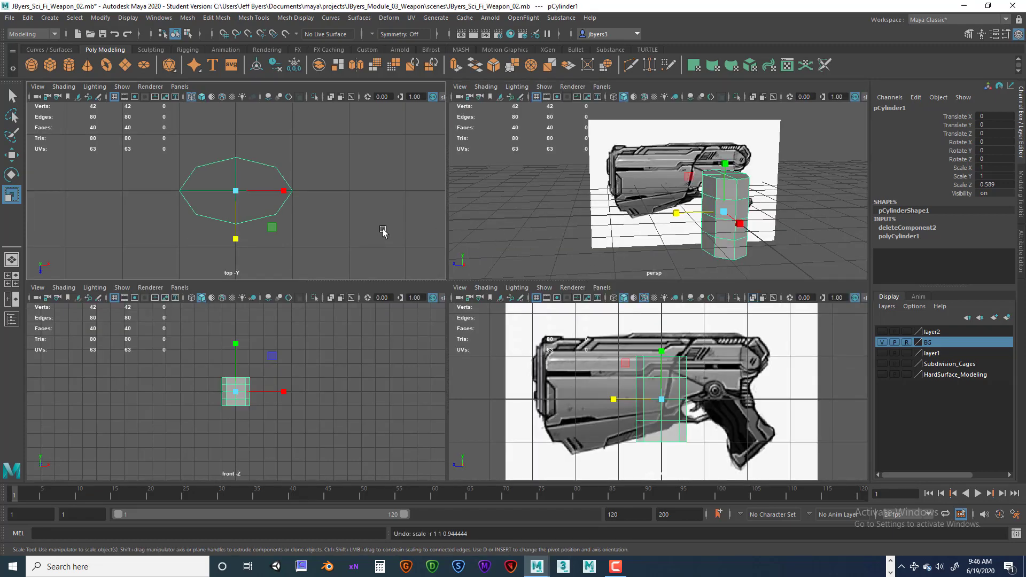
pyautogui.hotkey('ctrl', 'z')
# Narrow the cylinder along X to about 0.58 and shrink it uniformly to about 0.31 in Y and Z.
pyautogui.moveTo(282, 191); pyautogui.dragTo(263, 191)
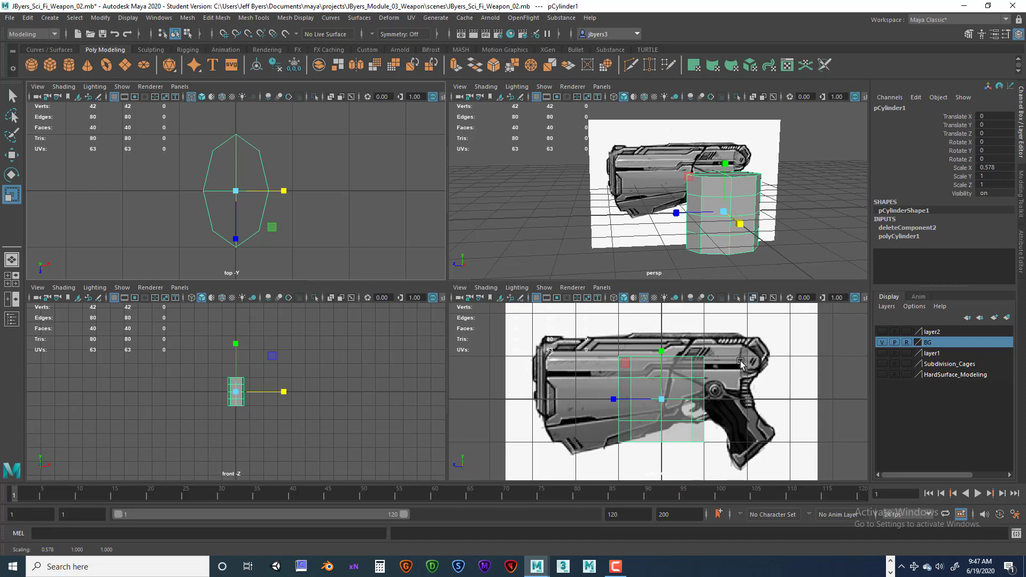
pyautogui.press('space')
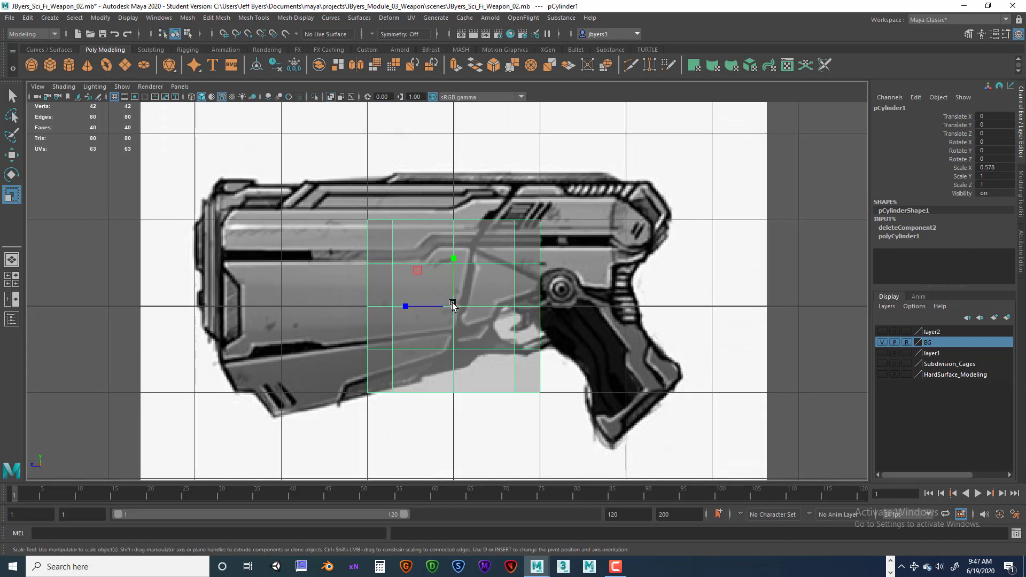
pyautogui.moveTo(453, 306); pyautogui.dragTo(362, 309)
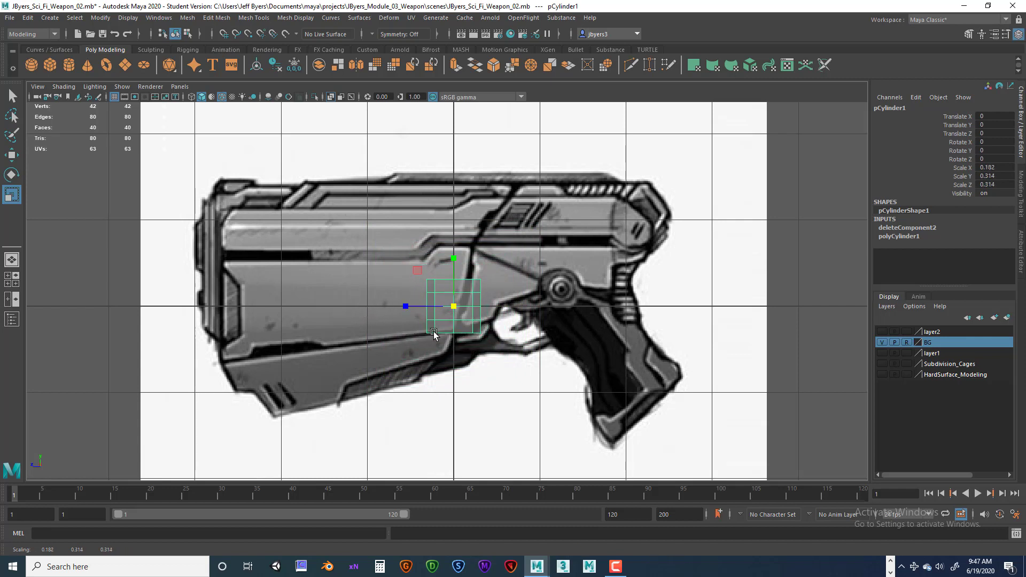
# Move the cylinder in the side view onto the lower end of the gun grip, about -0.97 in Y and -2.19 in Z.
pyautogui.press('w')
pyautogui.moveTo(454, 306); pyautogui.dragTo(642, 390)
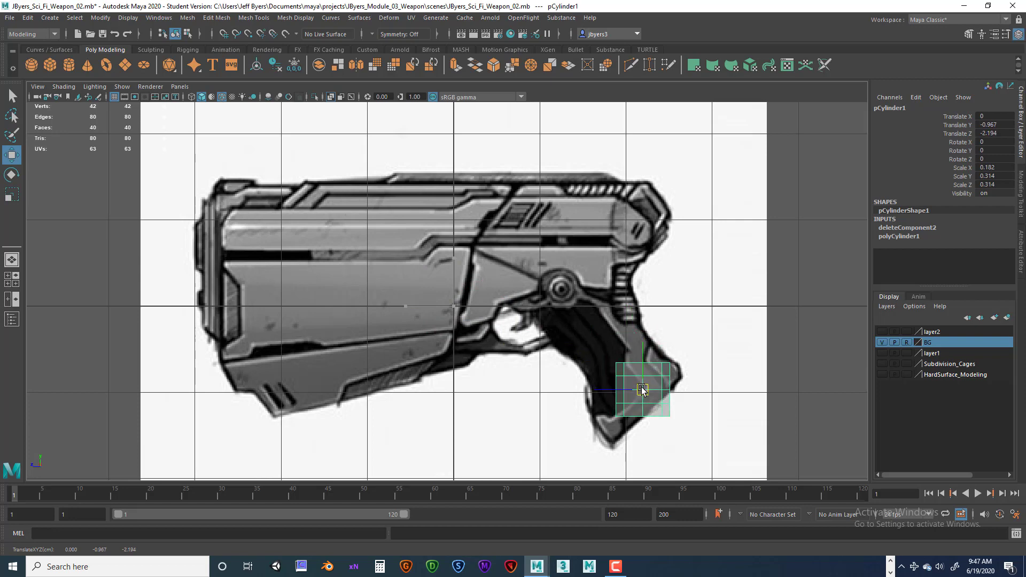
pyautogui.scroll(1, 642, 390)
pyautogui.scroll(4, 593, 327)
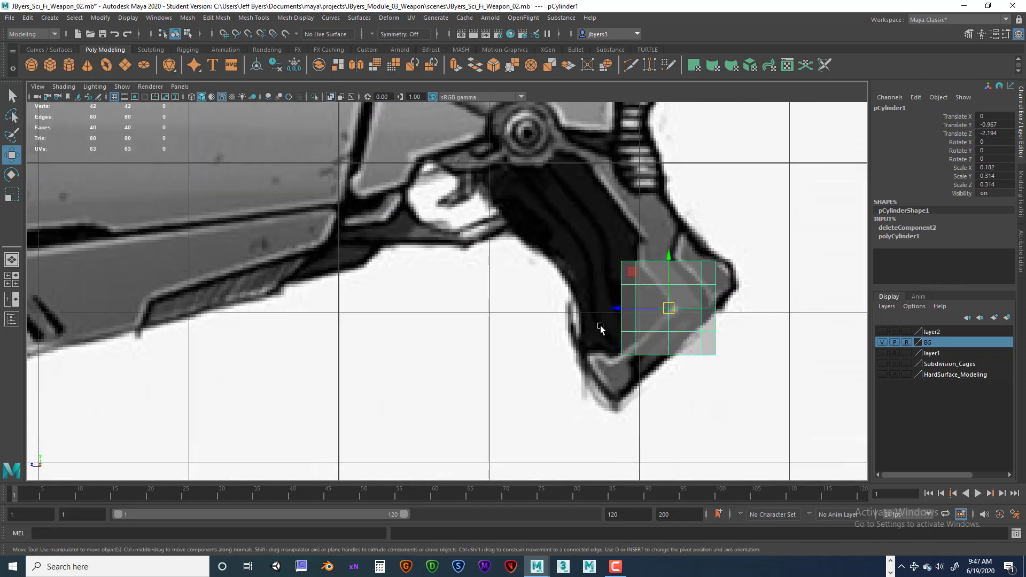
pyautogui.keyDown('alt'); pyautogui.moveTo(621, 327); pyautogui.dragTo(522, 328, button='middle'); pyautogui.keyUp('alt')
pyautogui.scroll(2, 556, 330)
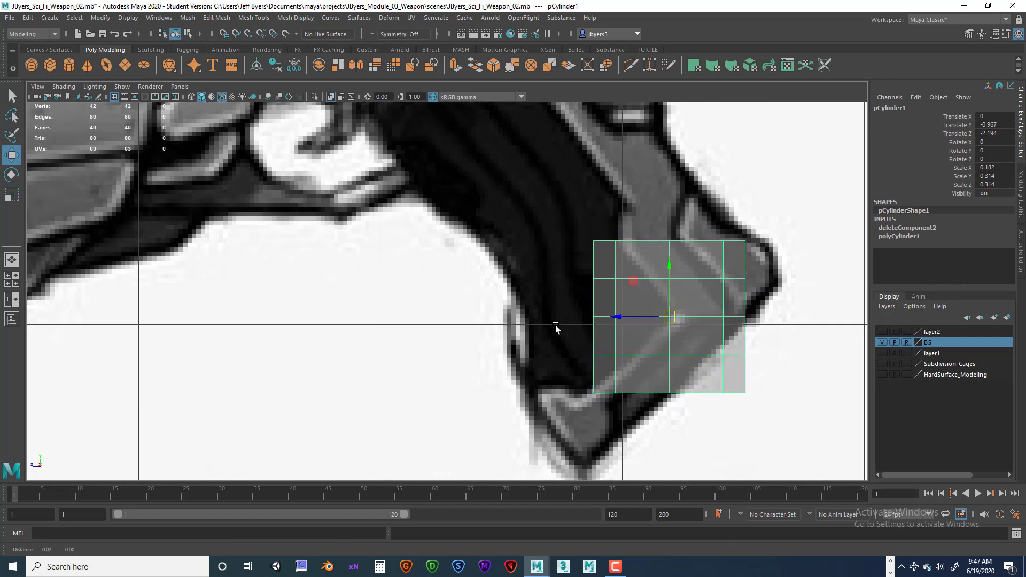
pyautogui.scroll(-6, 556, 328)
pyautogui.scroll(5, 556, 330)
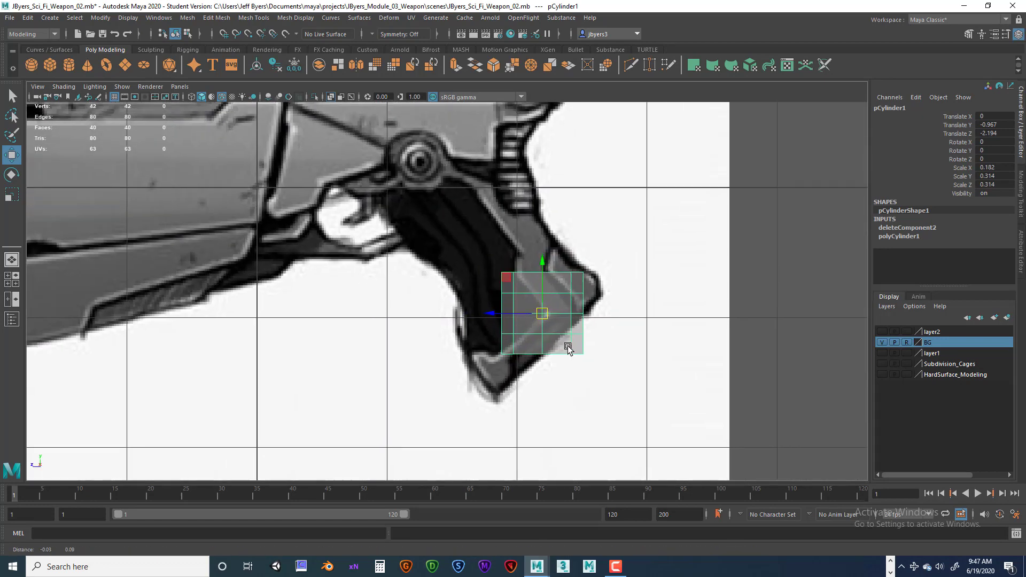
pyautogui.scroll(3, 570, 358)
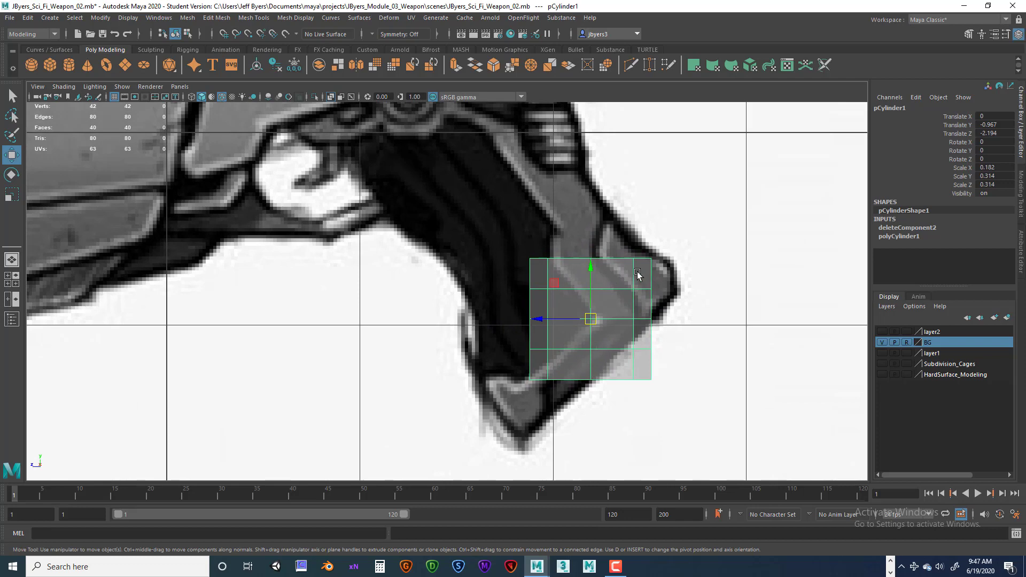
# Insert two edge loops around the cylinder, one just below its top rim and one just above its bottom rim.
pyautogui.press('space')
pyautogui.keyDown('alt'); pyautogui.moveTo(635, 320); pyautogui.dragTo(529, 276, button='middle'); pyautogui.keyUp('alt')
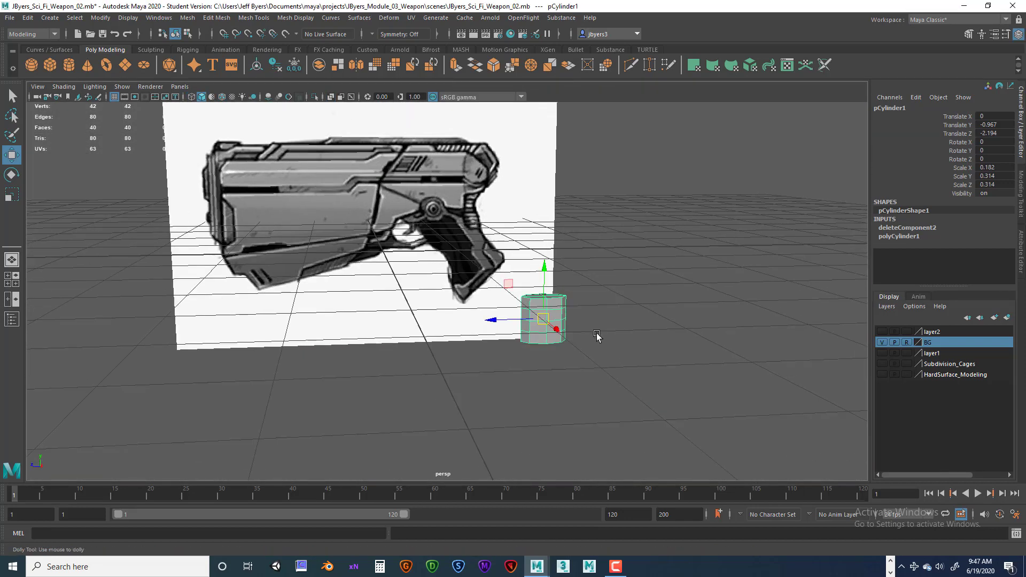
pyautogui.keyDown('alt'); pyautogui.moveTo(598, 336); pyautogui.dragTo(675, 328, button='right'); pyautogui.keyUp('alt')
pyautogui.keyDown('alt'); pyautogui.moveTo(641, 326); pyautogui.dragTo(536, 303, button='middle'); pyautogui.keyUp('alt')
pyautogui.keyDown('alt'); pyautogui.moveTo(567, 334); pyautogui.dragTo(541, 324); pyautogui.keyUp('alt')
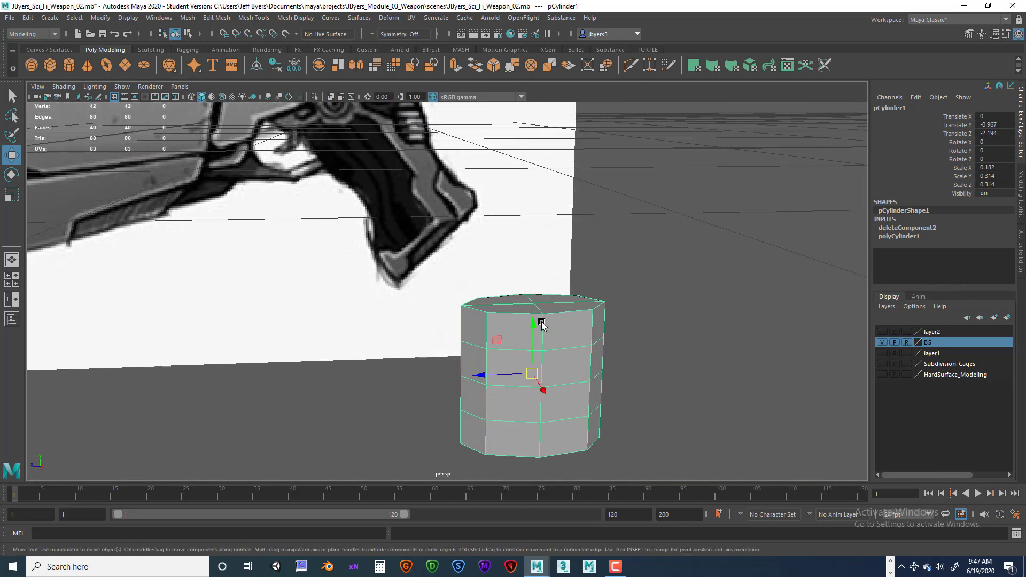
pyautogui.moveTo(564, 315); pyautogui.dragTo(565, 336, button='right')
pyautogui.press('q')
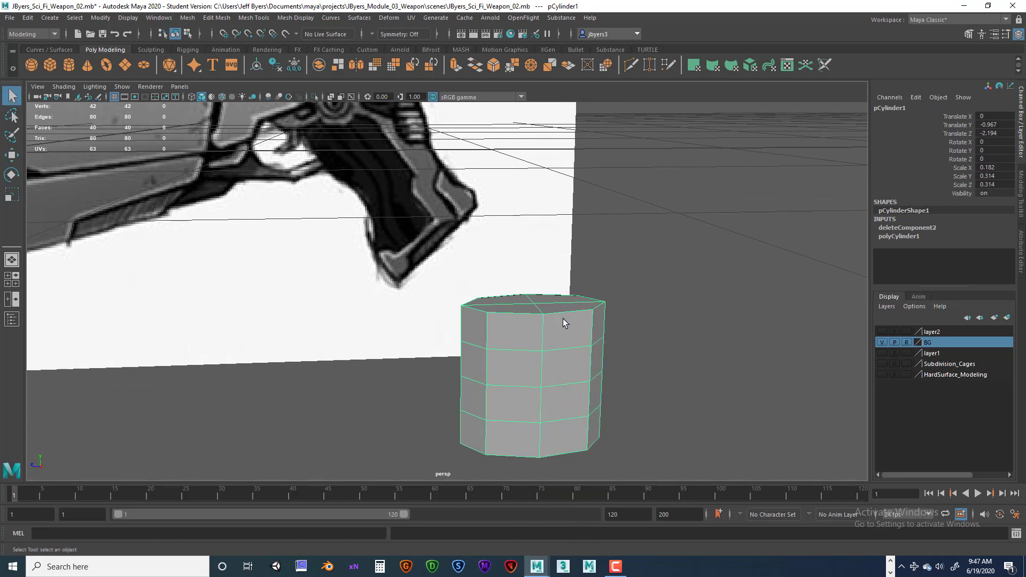
pyautogui.keyDown('shift'); pyautogui.moveTo(562, 319); pyautogui.dragTo(502, 301, button='right'); pyautogui.keyUp('shift')
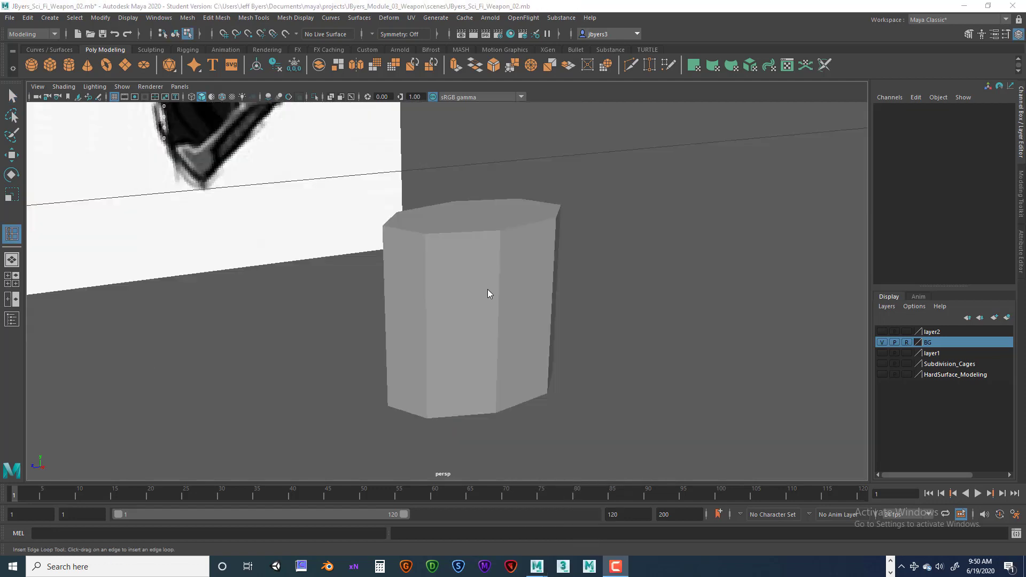
pyautogui.click(502, 237)
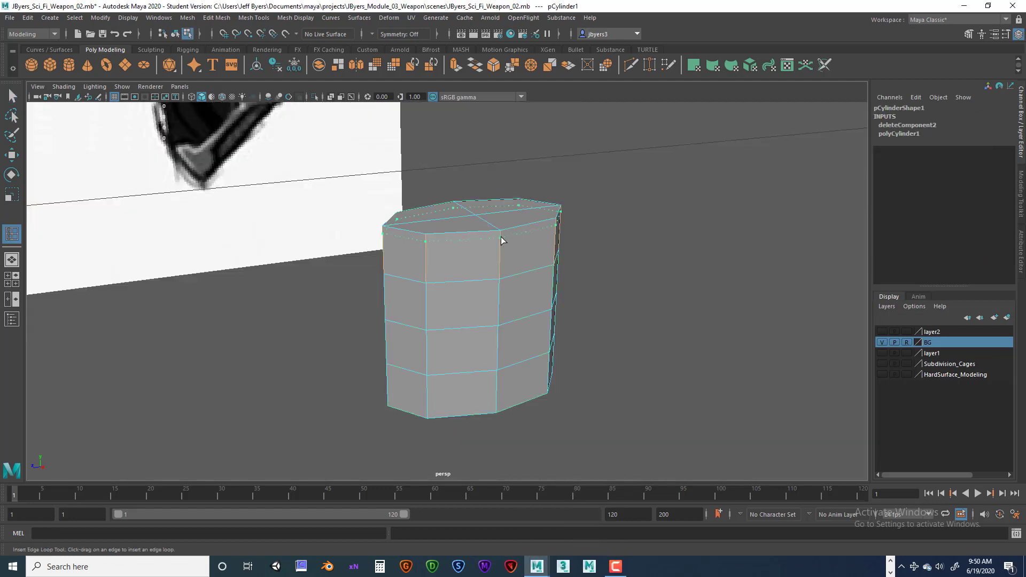
pyautogui.click(501, 241)
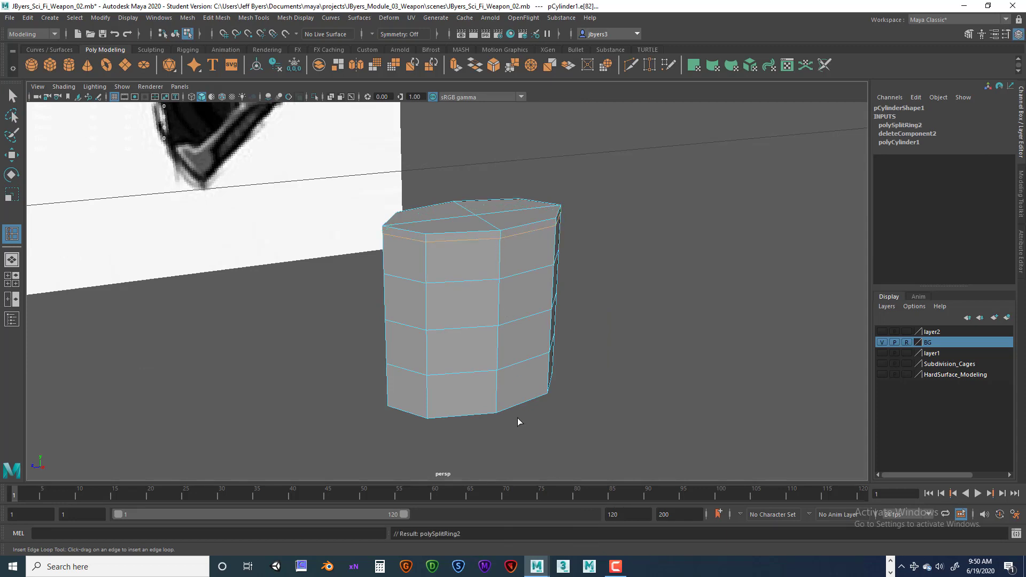
pyautogui.click(497, 409)
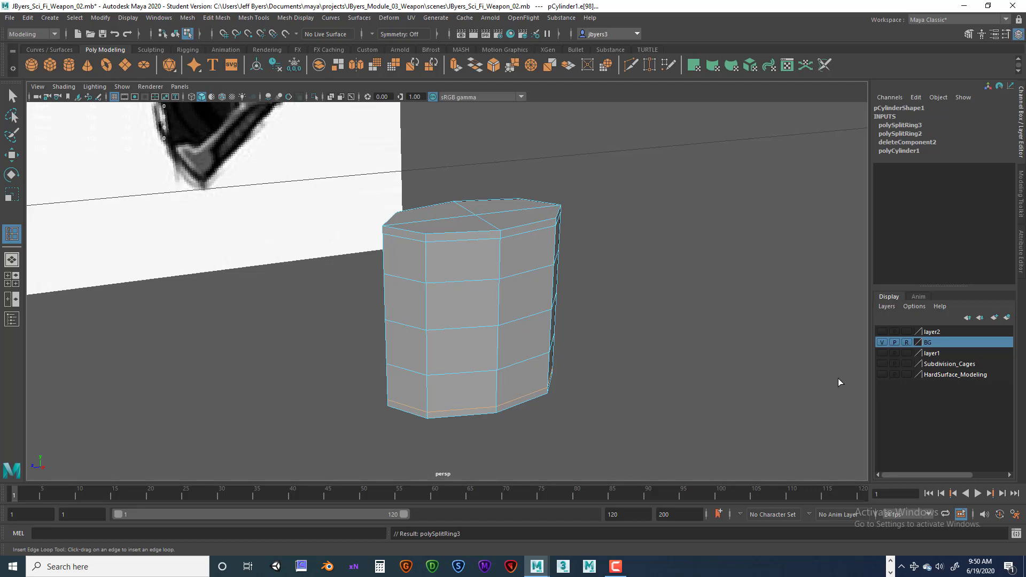
pyautogui.press('q')
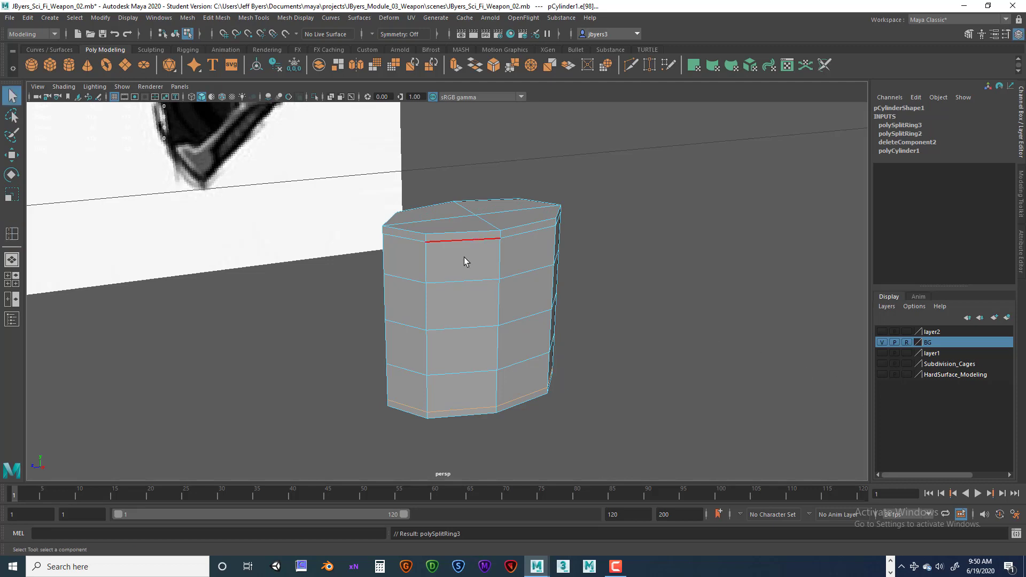
# Preview the whole cylinder smoothed in the perspective view, and return it to the unsmoothed display.
pyautogui.moveTo(469, 258); pyautogui.dragTo(464, 320, button='right')
pyautogui.keyDown('alt'); pyautogui.moveTo(626, 311); pyautogui.dragTo(613, 311); pyautogui.keyUp('alt')
pyautogui.scroll(-4, 627, 312)
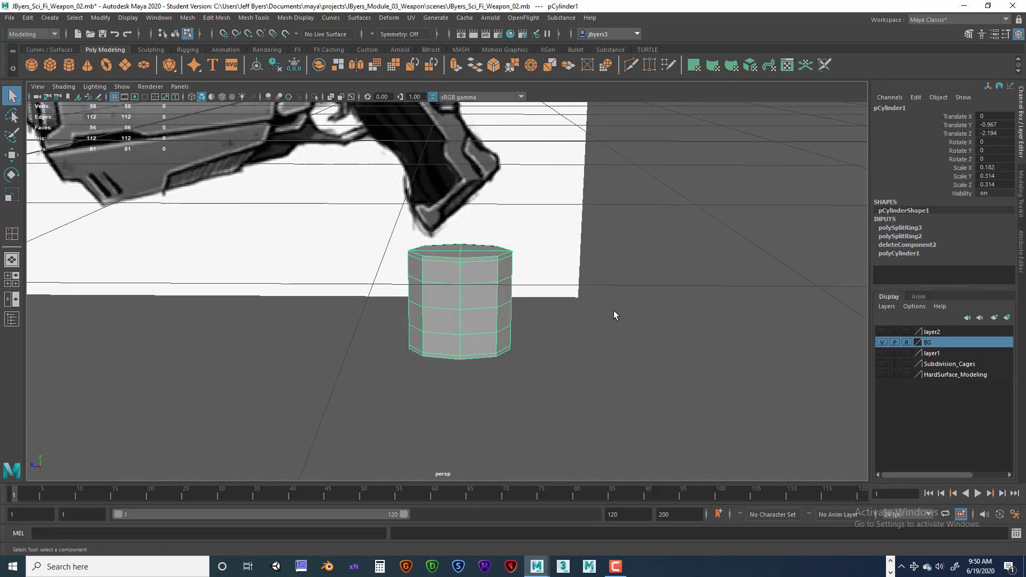
pyautogui.press('3')
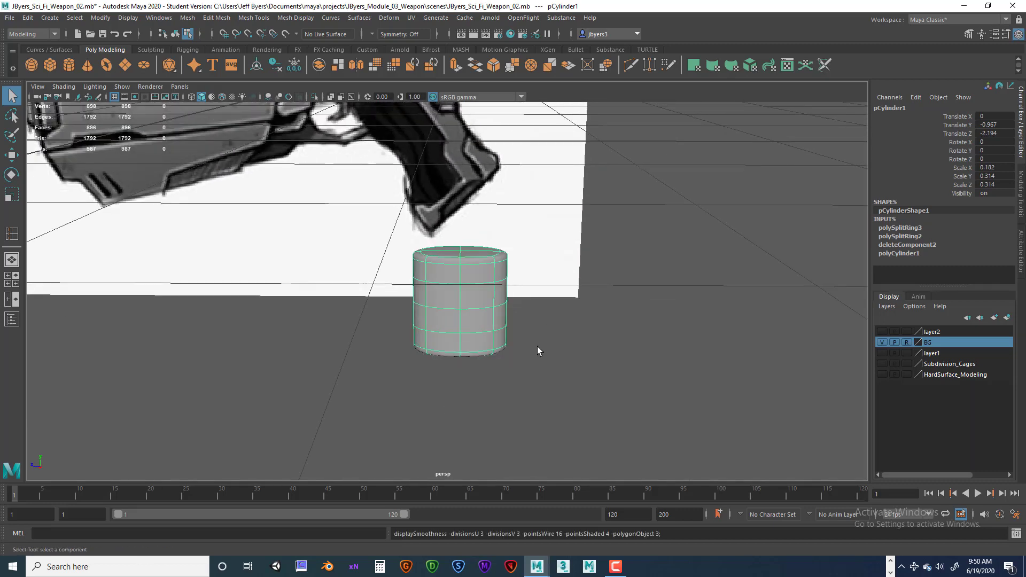
pyautogui.keyDown('alt'); pyautogui.moveTo(537, 346); pyautogui.dragTo(563, 341); pyautogui.keyUp('alt')
pyautogui.keyDown('alt'); pyautogui.moveTo(481, 336); pyautogui.dragTo(564, 302, button='right'); pyautogui.keyUp('alt')
pyautogui.moveTo(565, 302)
pyautogui.keyDown('alt'); pyautogui.mouseDown()
pyautogui.moveTo(565, 271)
pyautogui.moveTo(524, 318)
pyautogui.moveTo(524, 304)
pyautogui.moveTo(588, 310)
pyautogui.moveTo(545, 311)
pyautogui.moveTo(561, 318)
pyautogui.mouseUp(); pyautogui.keyUp('alt')
pyautogui.press('1')
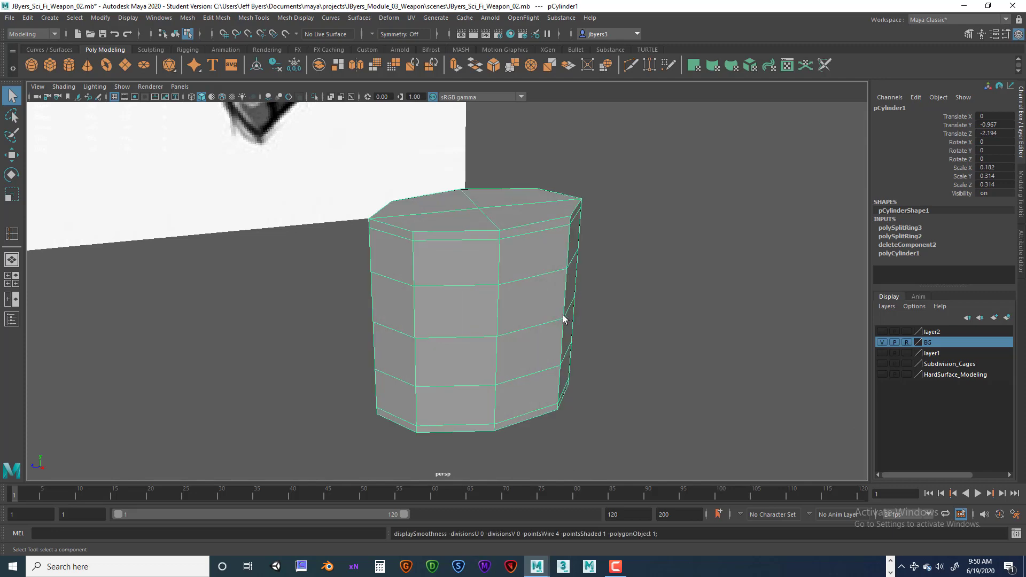
# Bring up the side view with the cylinder over the full gun reference image.
pyautogui.press('space')
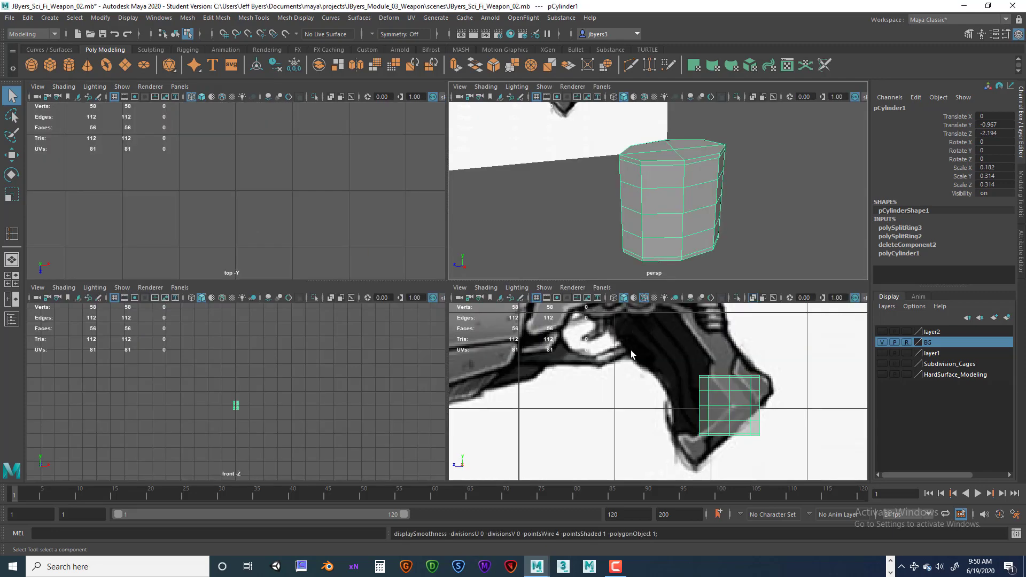
pyautogui.press('space')
pyautogui.scroll(-5, 649, 377)
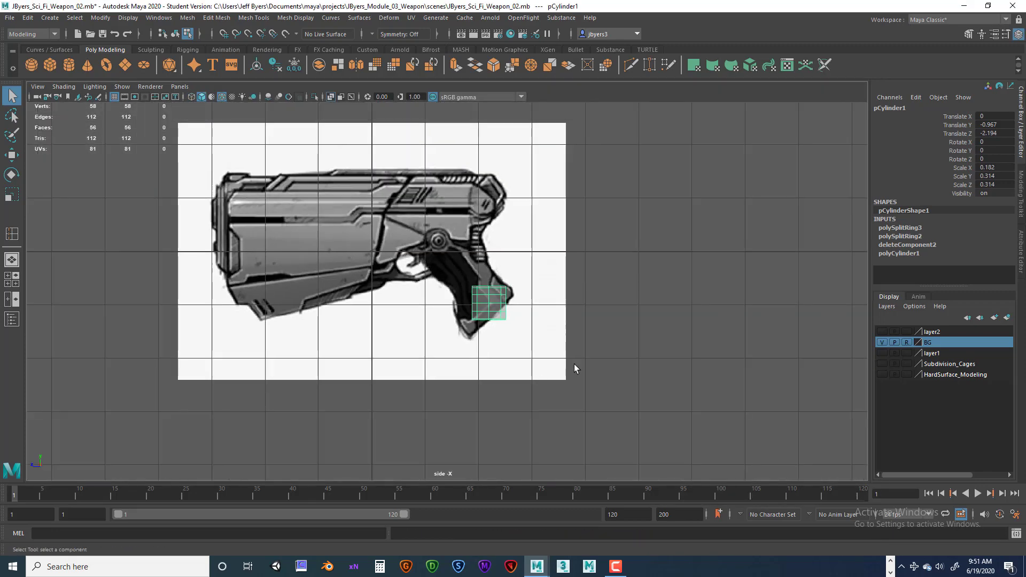
pyautogui.scroll(3, 591, 300)
pyautogui.scroll(2, 271, 233)
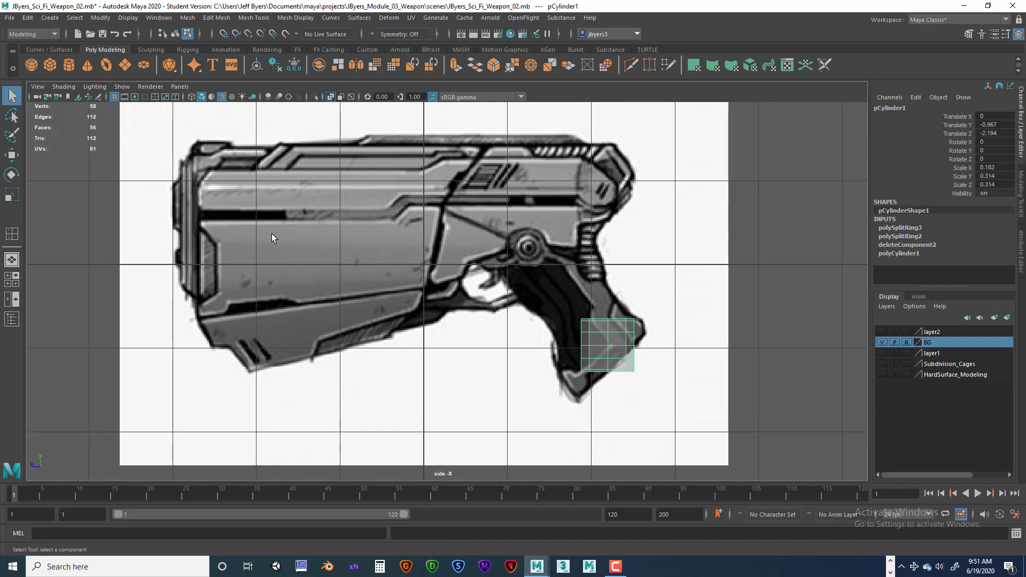
# Turn X-Ray shading off and back on in the side view.
pyautogui.click(40, 88)
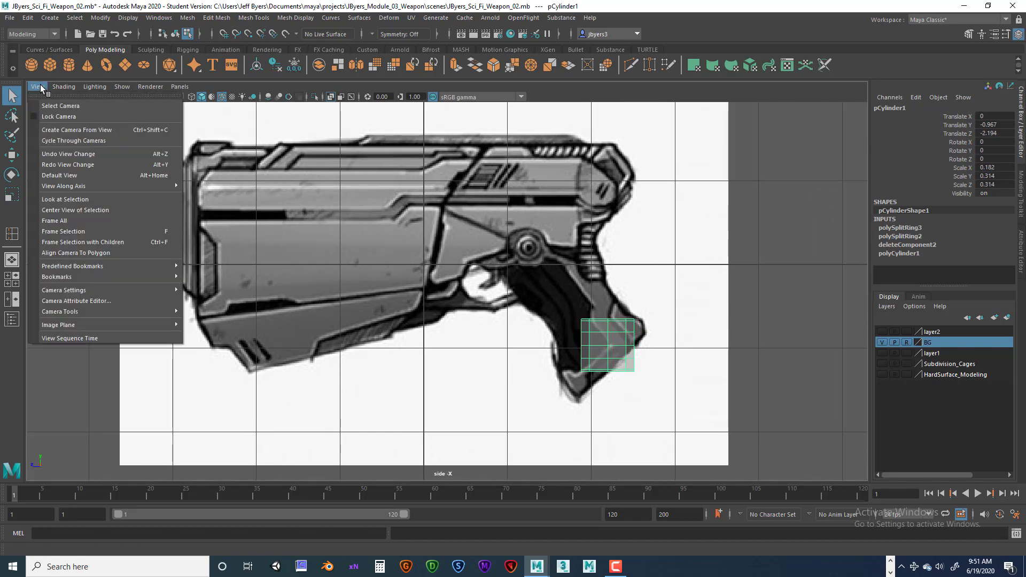
pyautogui.moveTo(64, 87)
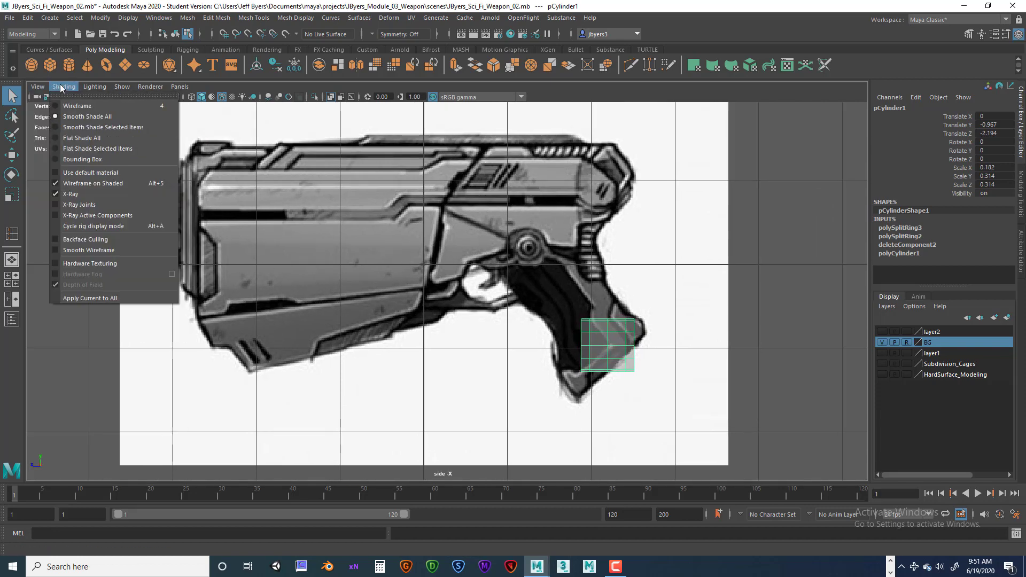
pyautogui.click(77, 194)
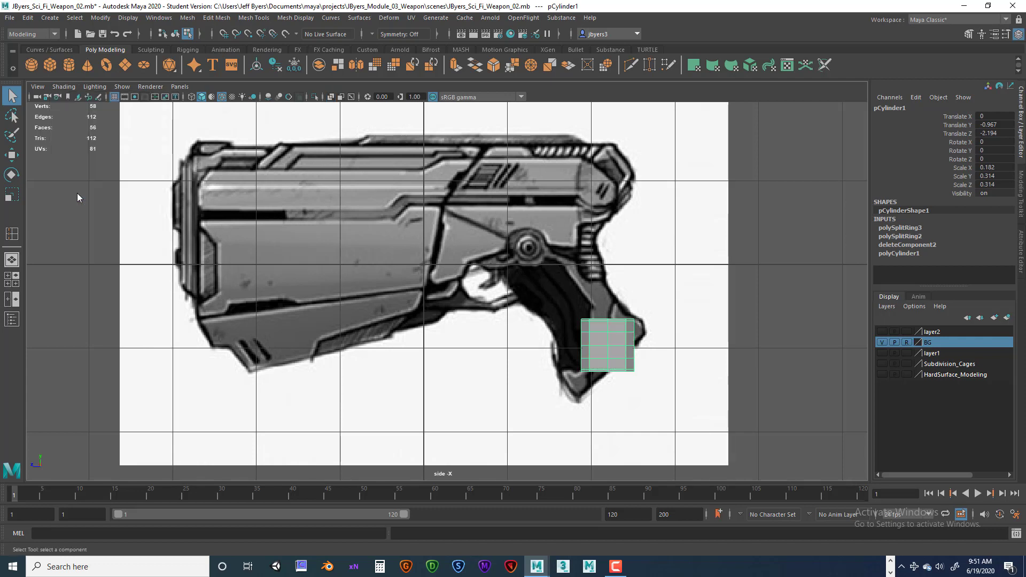
pyautogui.scroll(4, 546, 349)
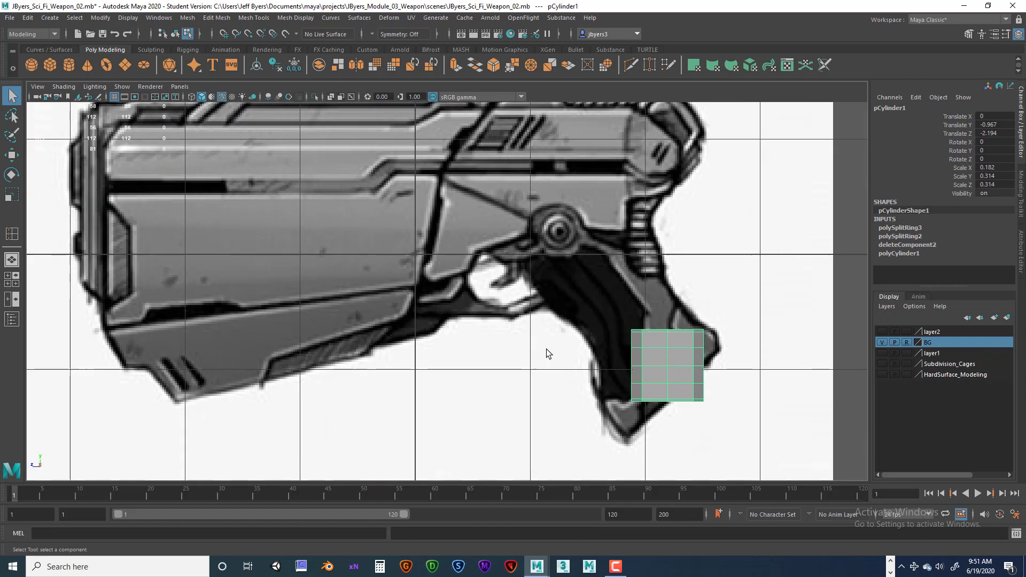
pyautogui.keyDown('alt'); pyautogui.moveTo(644, 348); pyautogui.dragTo(504, 277, button='middle'); pyautogui.keyUp('alt')
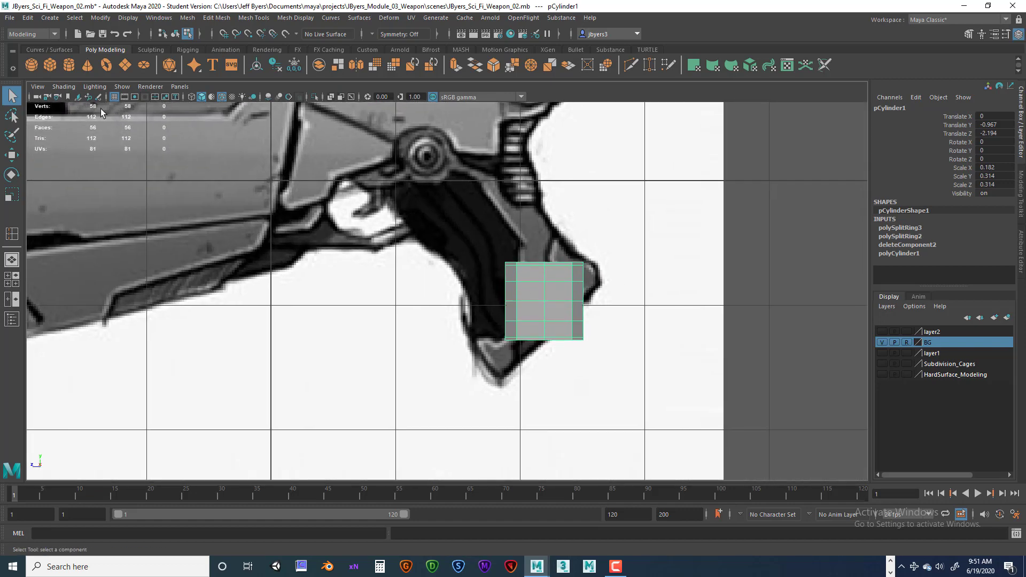
pyautogui.click(64, 86)
pyautogui.click(77, 194)
pyautogui.scroll(3, 498, 271)
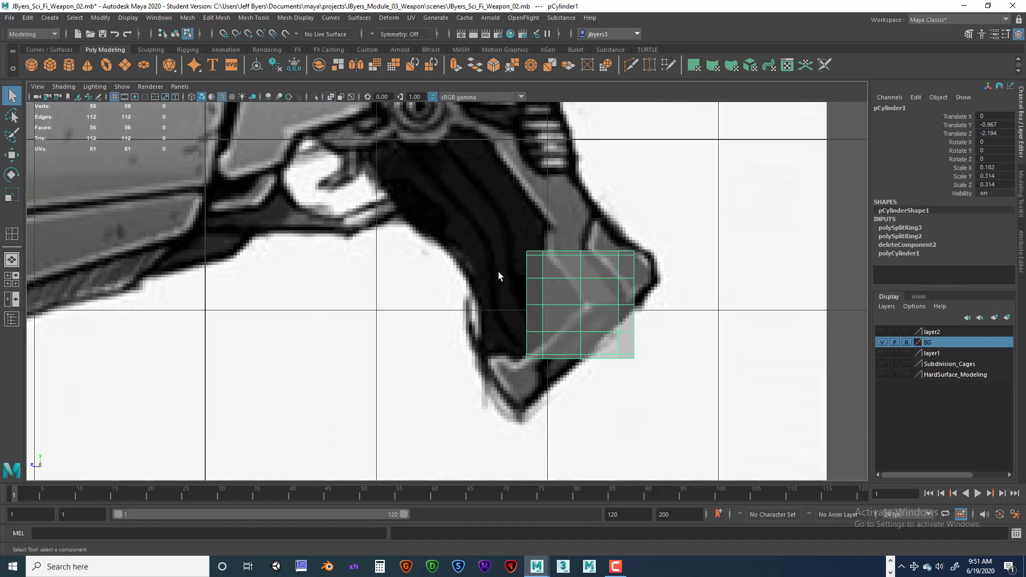
pyautogui.moveTo(610, 249); pyautogui.dragTo(620, 307, button='right')
pyautogui.click(655, 254)
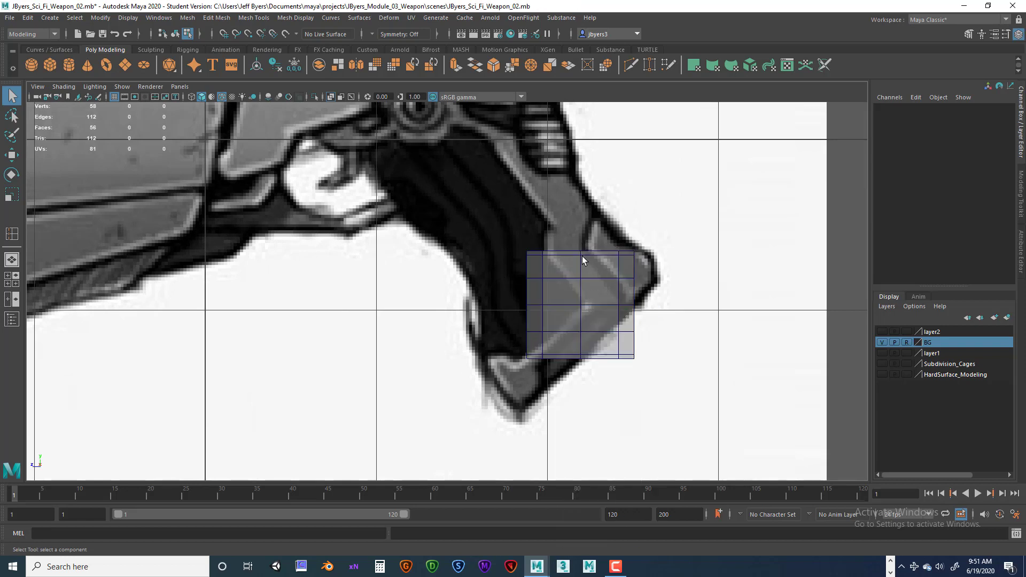
pyautogui.keyDown('alt'); pyautogui.moveTo(590, 253); pyautogui.dragTo(588, 268, button='middle'); pyautogui.keyUp('alt')
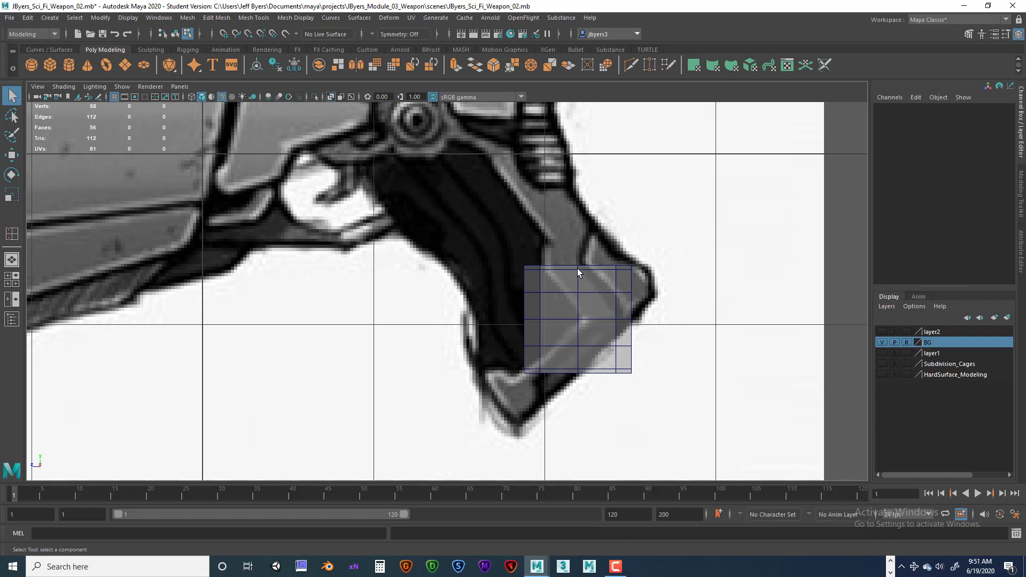
pyautogui.click(578, 299)
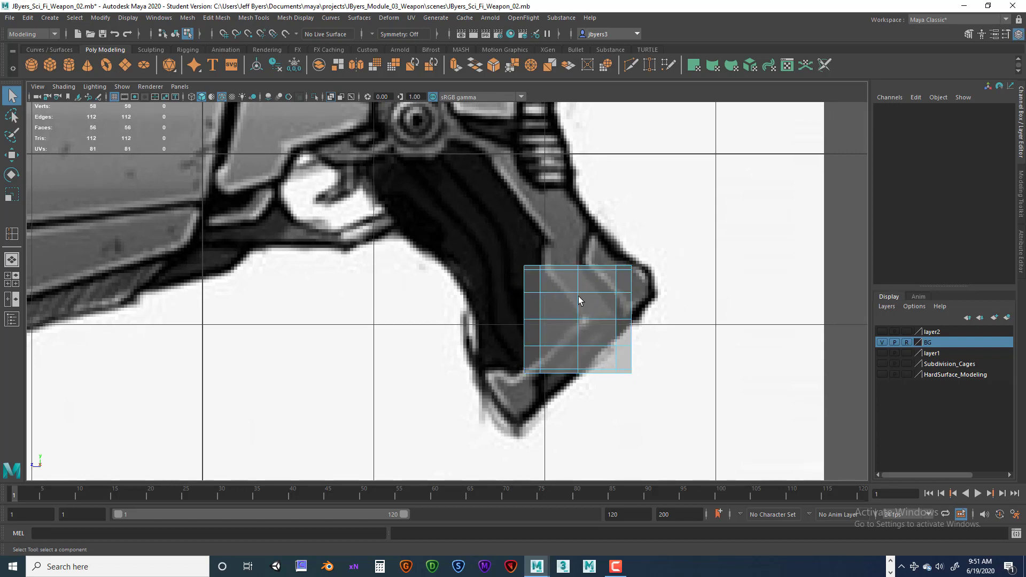
pyautogui.moveTo(579, 300)
pyautogui.mouseDown(button='right')
pyautogui.moveTo(582, 339)
pyautogui.moveTo(588, 313)
pyautogui.mouseUp(button='right')
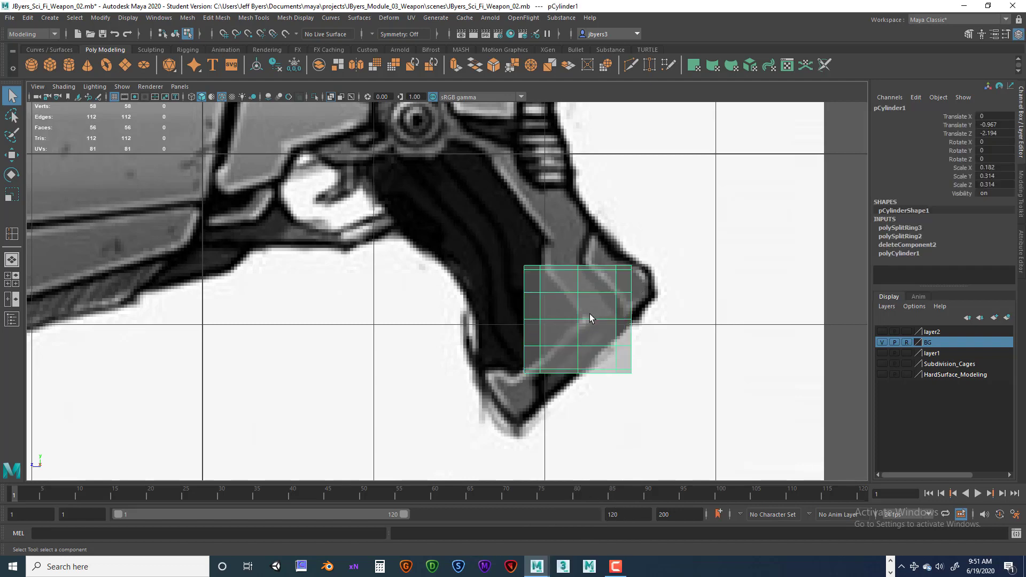
# Enlarge the cylinder uniformly to about 0.30 in X and 0.52 in Y and Z, and rotate it about 37.5° around X.
pyautogui.press('e')
pyautogui.press('r')
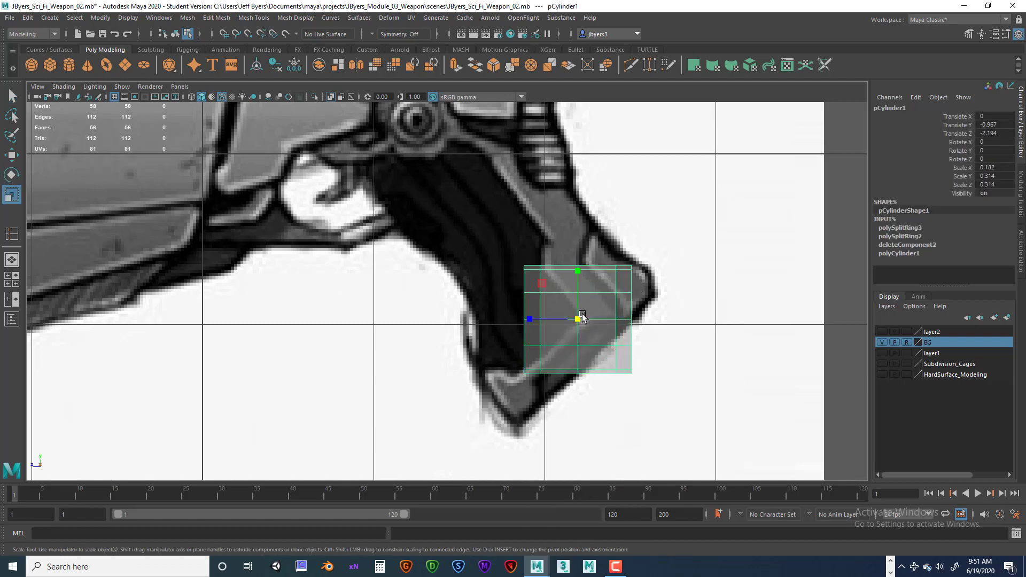
pyautogui.moveTo(578, 319); pyautogui.dragTo(592, 273)
pyautogui.press('e')
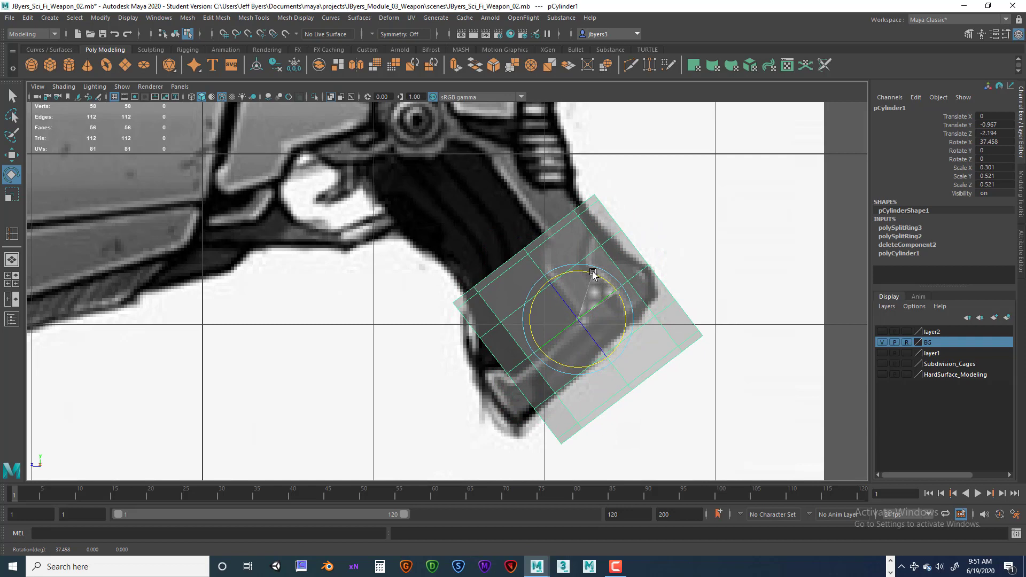
# Lengthen the cylinder to about 0.86 in Y and move it over the gun grip, about -0.57 in Y and -1.78 in Z.
pyautogui.press('r')
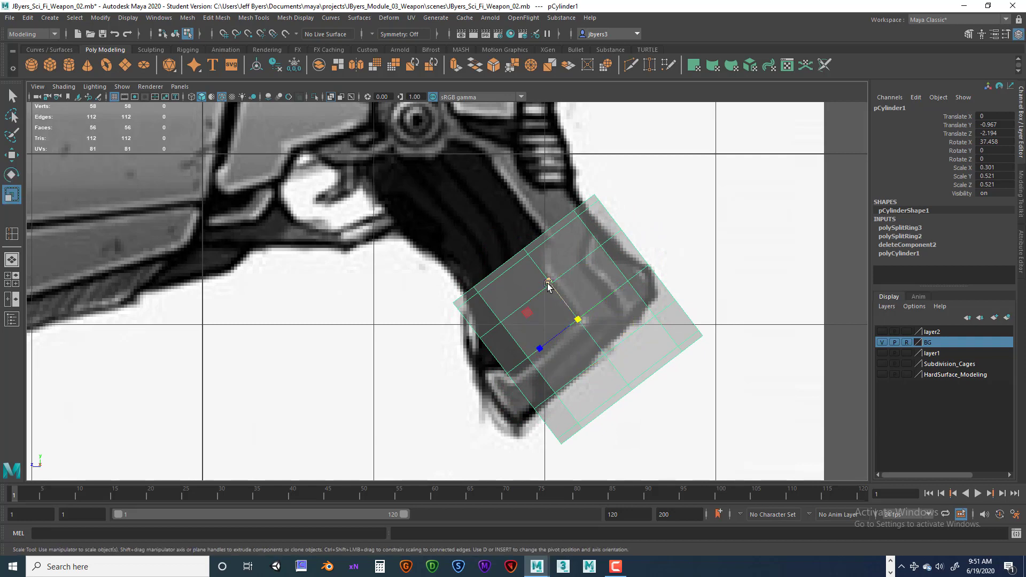
pyautogui.moveTo(547, 284); pyautogui.dragTo(530, 256)
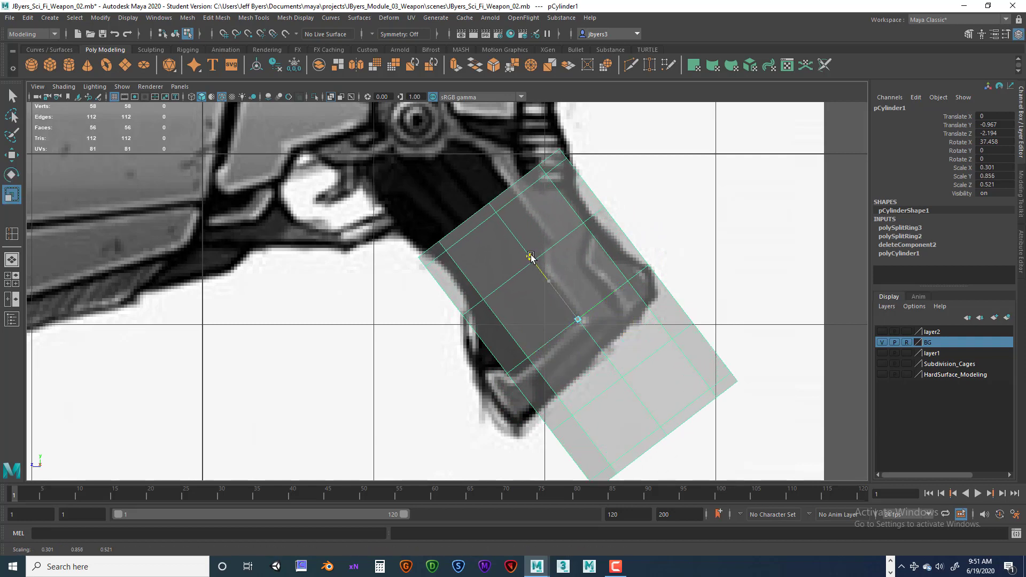
pyautogui.press('w')
pyautogui.moveTo(577, 316); pyautogui.dragTo(517, 259)
pyautogui.scroll(-4, 517, 259)
pyautogui.scroll(2, 521, 265)
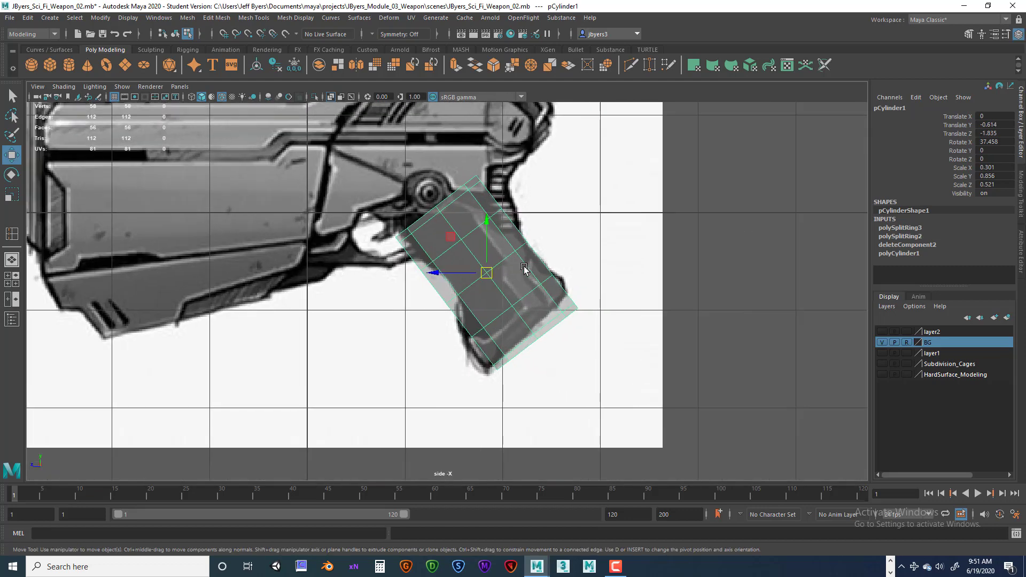
pyautogui.keyDown('alt'); pyautogui.moveTo(524, 266); pyautogui.dragTo(531, 282, button='middle'); pyautogui.keyUp('alt')
pyautogui.moveTo(492, 283)
pyautogui.mouseDown()
pyautogui.moveTo(487, 276)
pyautogui.moveTo(505, 280)
pyautogui.moveTo(491, 282)
pyautogui.mouseUp()
# Tilt the cylinder to about 43.4° around X and shift it to about -0.54 in Y and -1.74 in Z along the grip.
pyautogui.press('e')
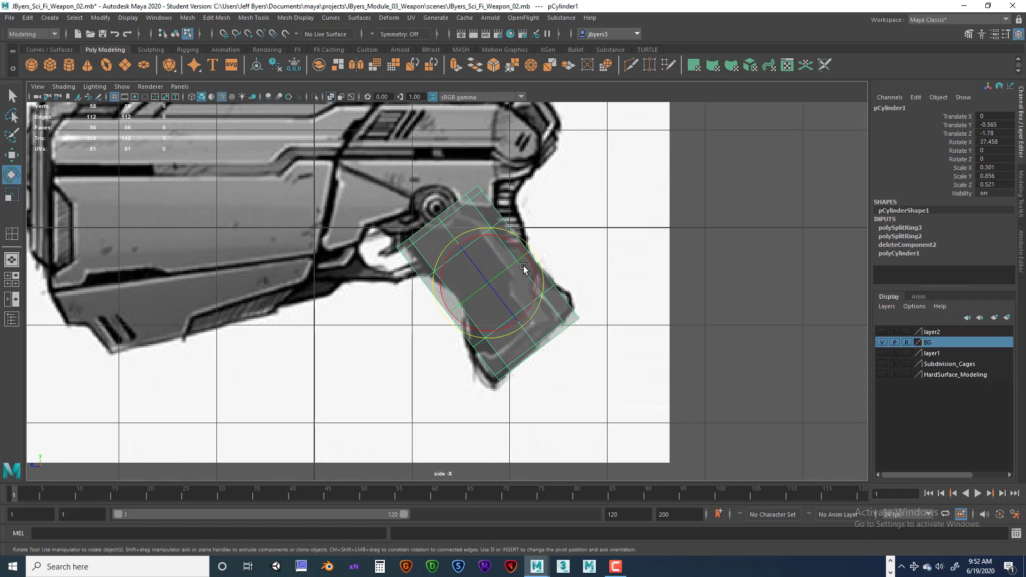
pyautogui.moveTo(524, 250); pyautogui.dragTo(522, 249)
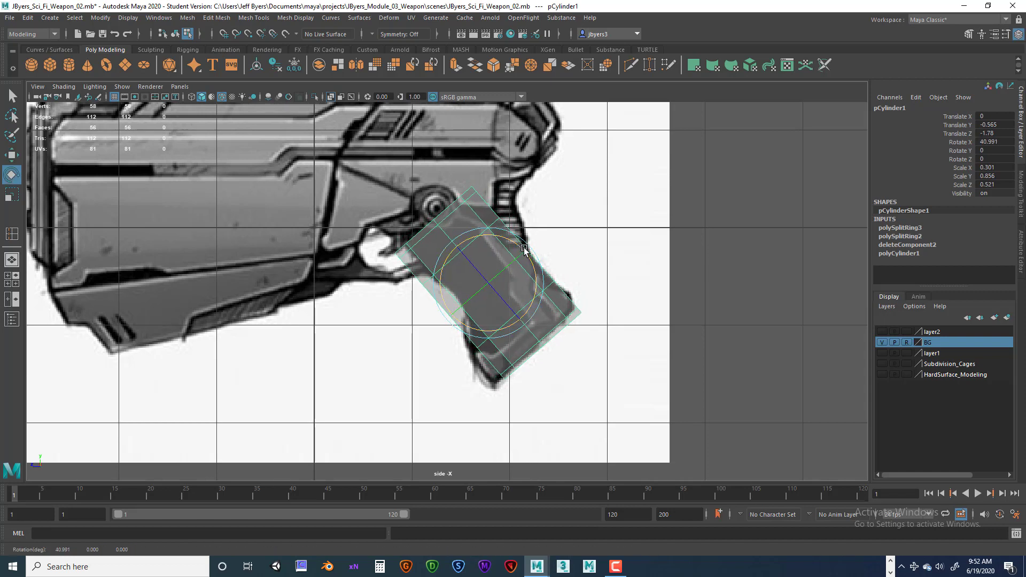
pyautogui.press('w')
pyautogui.moveTo(492, 287); pyautogui.dragTo(527, 266)
pyautogui.press('e')
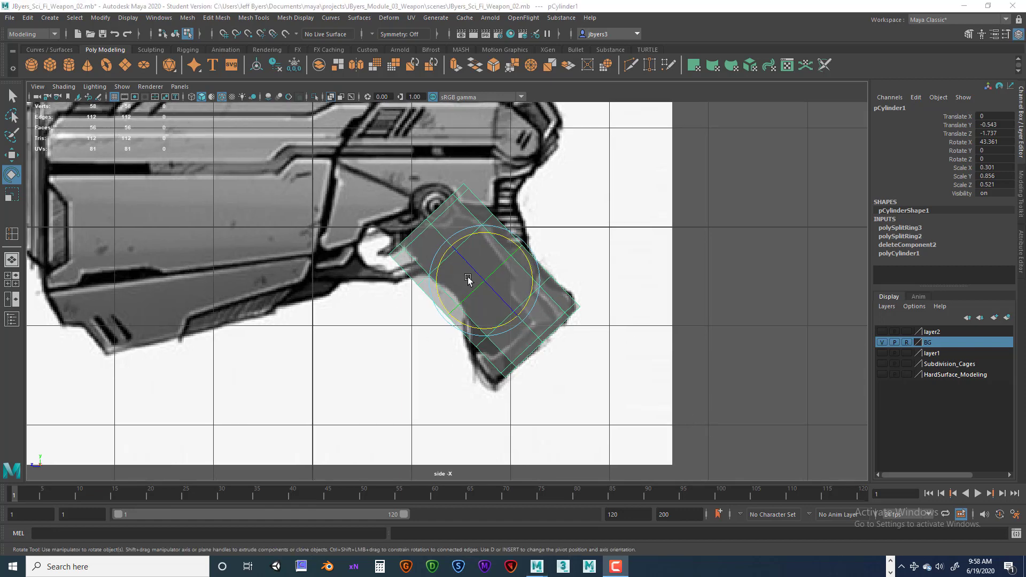
# In vertex mode, move the grip's lower front corner vertices and the row above them onto the reference outline.
pyautogui.keyDown('alt'); pyautogui.moveTo(469, 280); pyautogui.dragTo(513, 313, button='middle'); pyautogui.keyUp('alt')
pyautogui.moveTo(495, 245); pyautogui.dragTo(456, 247, button='right')
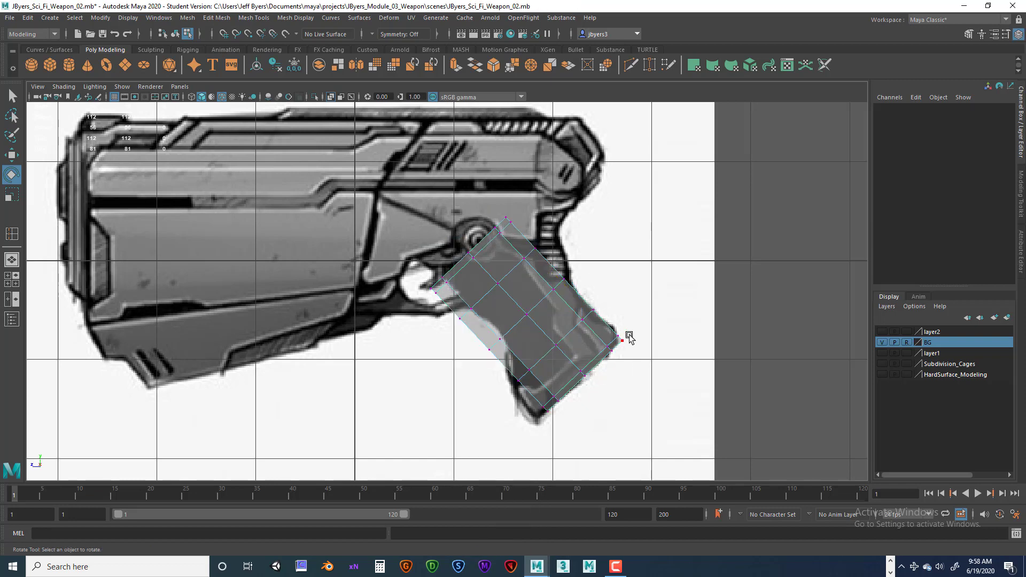
pyautogui.scroll(1, 647, 340)
pyautogui.scroll(1, 648, 340)
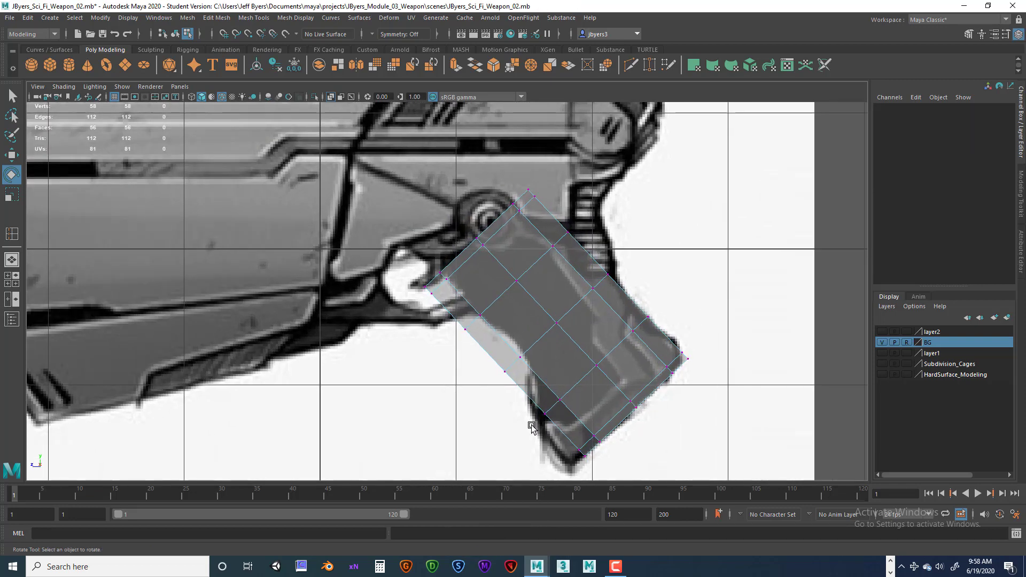
pyautogui.moveTo(566, 426); pyautogui.dragTo(621, 463)
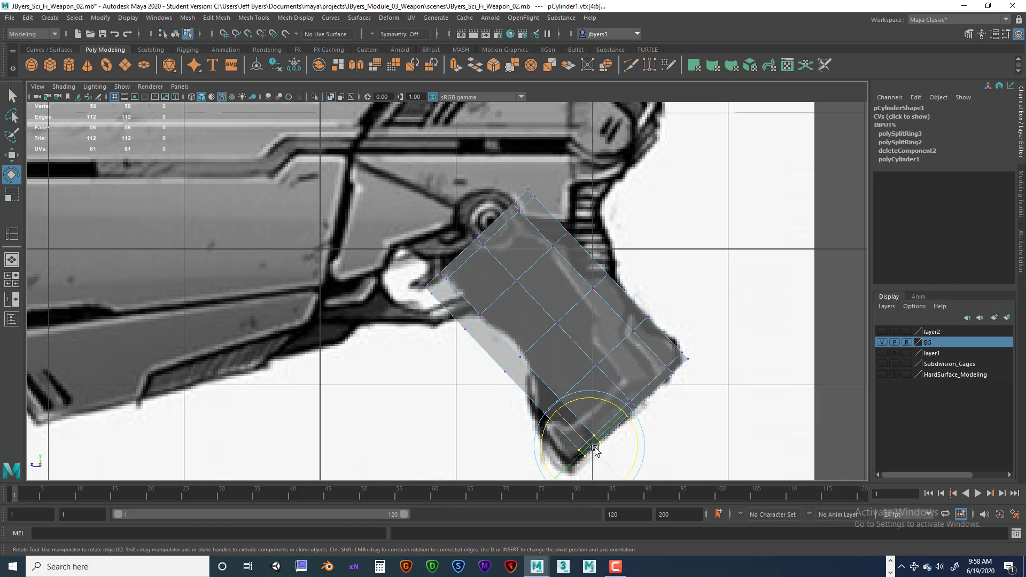
pyautogui.press('w')
pyautogui.moveTo(590, 444); pyautogui.dragTo(575, 456)
pyautogui.moveTo(532, 386); pyautogui.dragTo(544, 415)
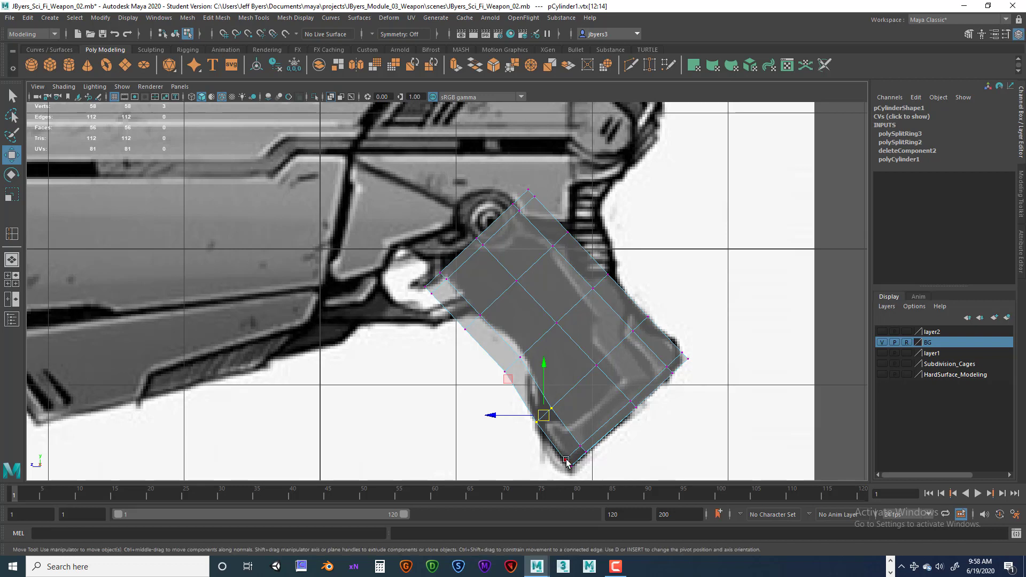
pyautogui.click(562, 460)
pyautogui.moveTo(561, 460); pyautogui.dragTo(535, 460)
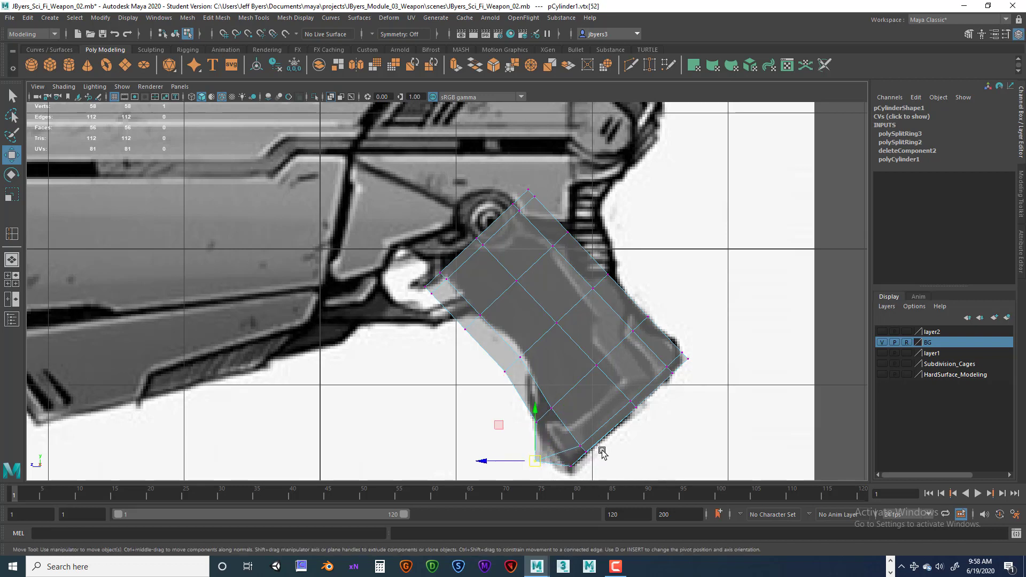
pyautogui.hotkey('ctrl', 'z')
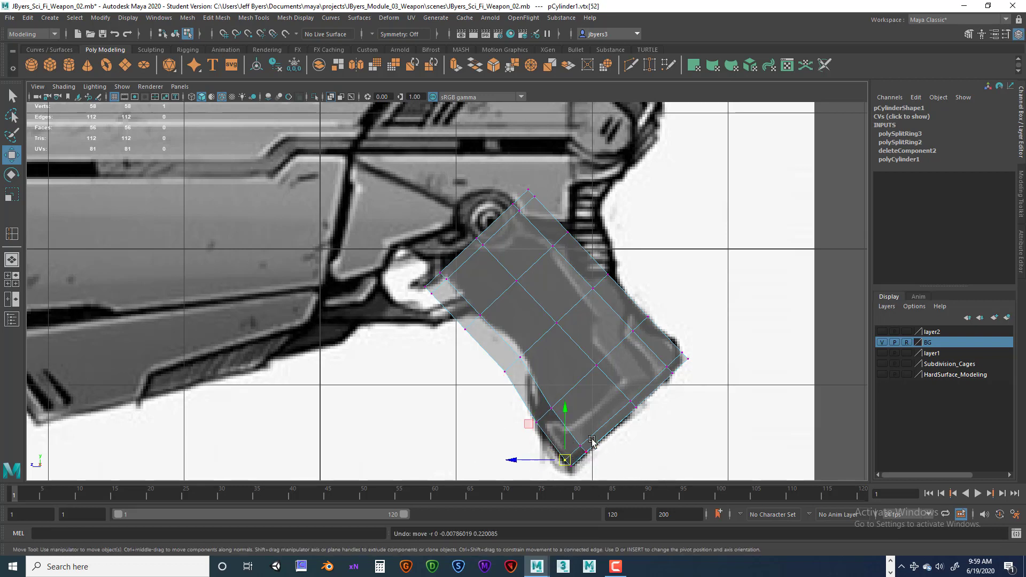
# Select the six vertices at the grip's lower front corner and move them to about -1.57 in Y and -1.88 in Z.
pyautogui.press('q')
pyautogui.keyDown('alt'); pyautogui.moveTo(609, 412); pyautogui.dragTo(594, 337, button='middle'); pyautogui.keyUp('alt')
pyautogui.moveTo(548, 370); pyautogui.dragTo(622, 421)
pyautogui.moveTo(553, 364); pyautogui.dragTo(626, 428)
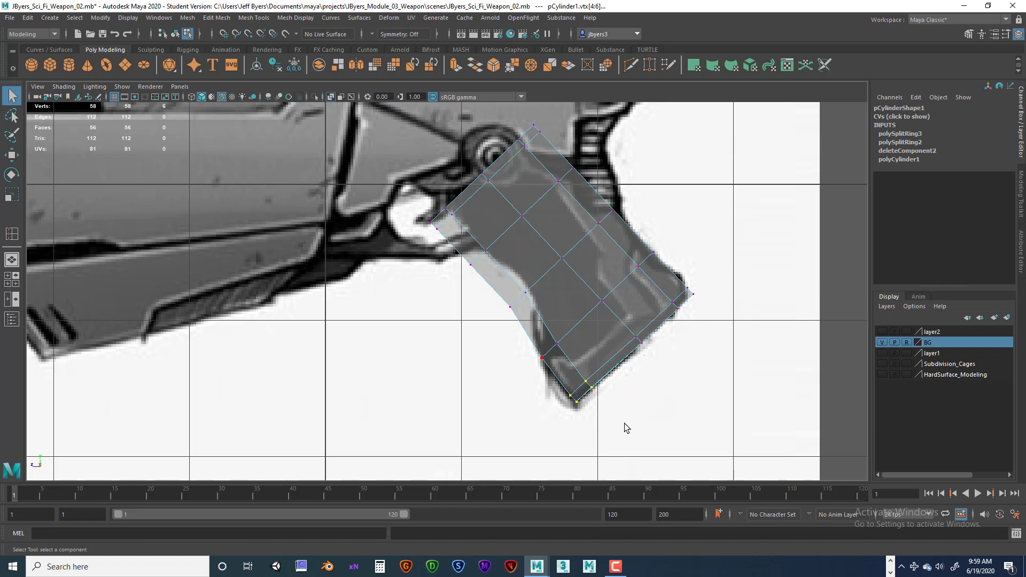
pyautogui.press('w')
pyautogui.moveTo(577, 395); pyautogui.dragTo(575, 401)
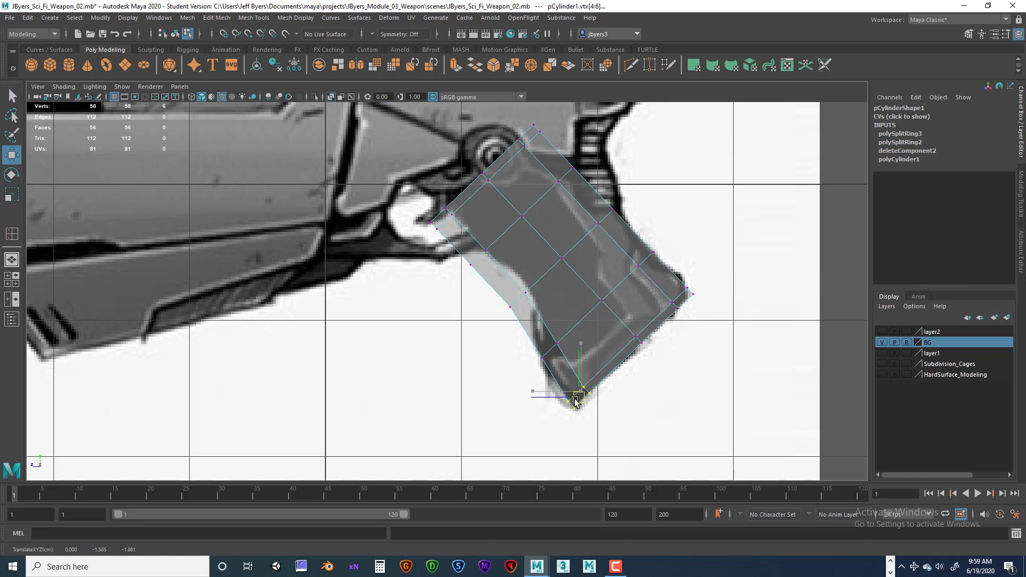
pyautogui.click(689, 288)
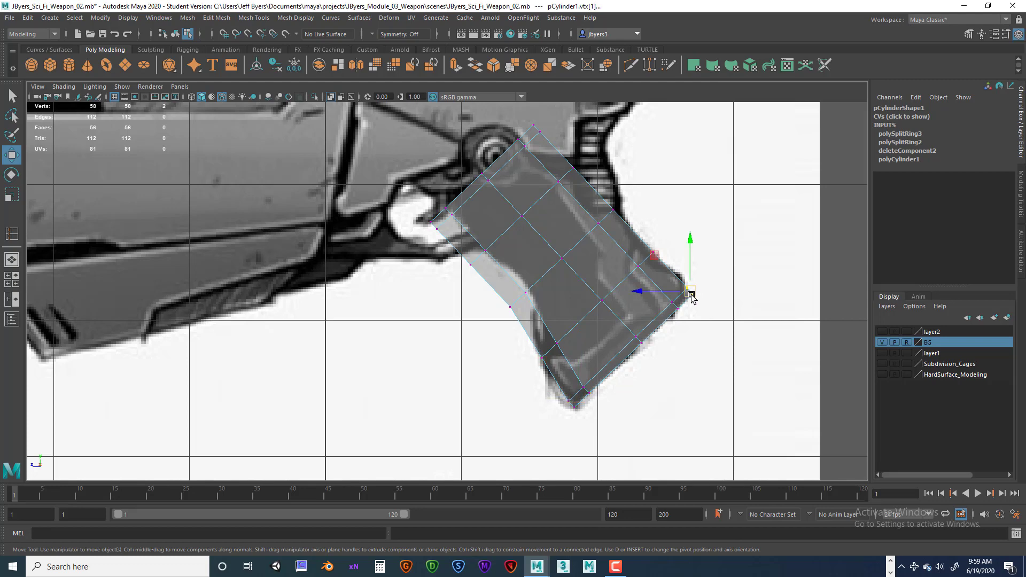
pyautogui.moveTo(689, 288); pyautogui.dragTo(684, 278)
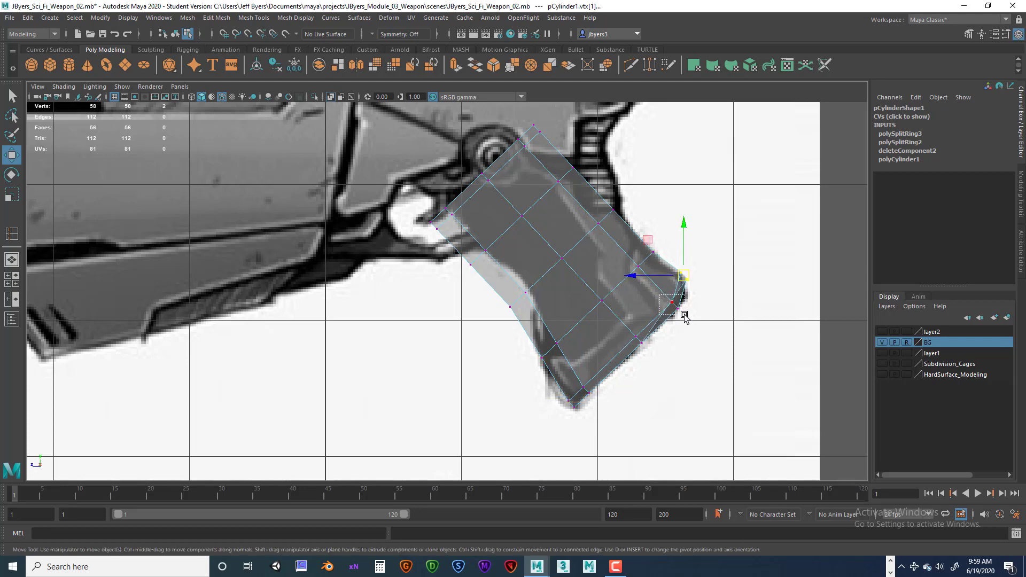
pyautogui.moveTo(685, 316); pyautogui.dragTo(666, 297)
pyautogui.moveTo(675, 305); pyautogui.dragTo(524, 259)
pyautogui.press('space')
pyautogui.press('space')
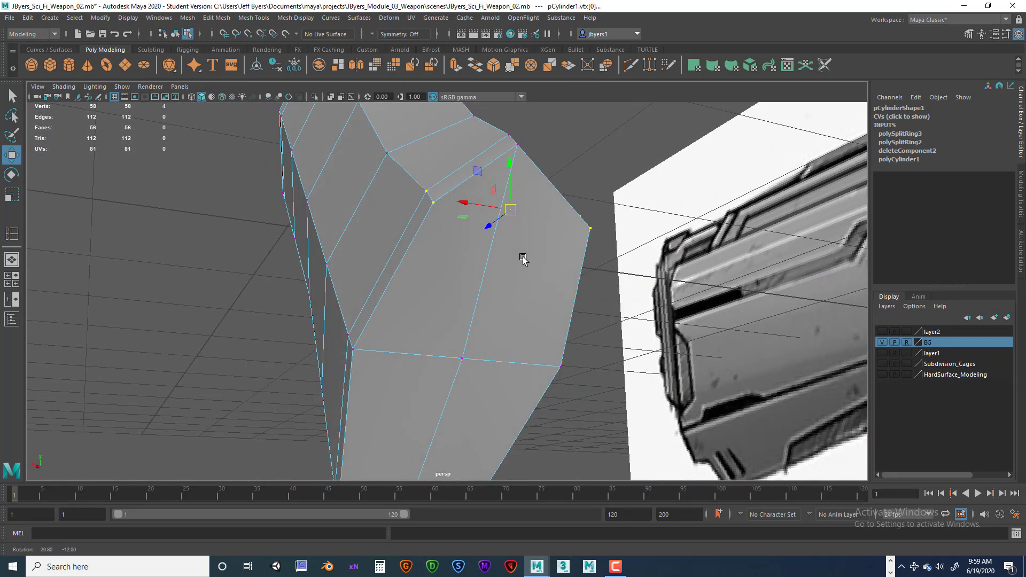
pyautogui.keyDown('alt'); pyautogui.moveTo(485, 230); pyautogui.dragTo(646, 294); pyautogui.keyUp('alt')
pyautogui.press('space')
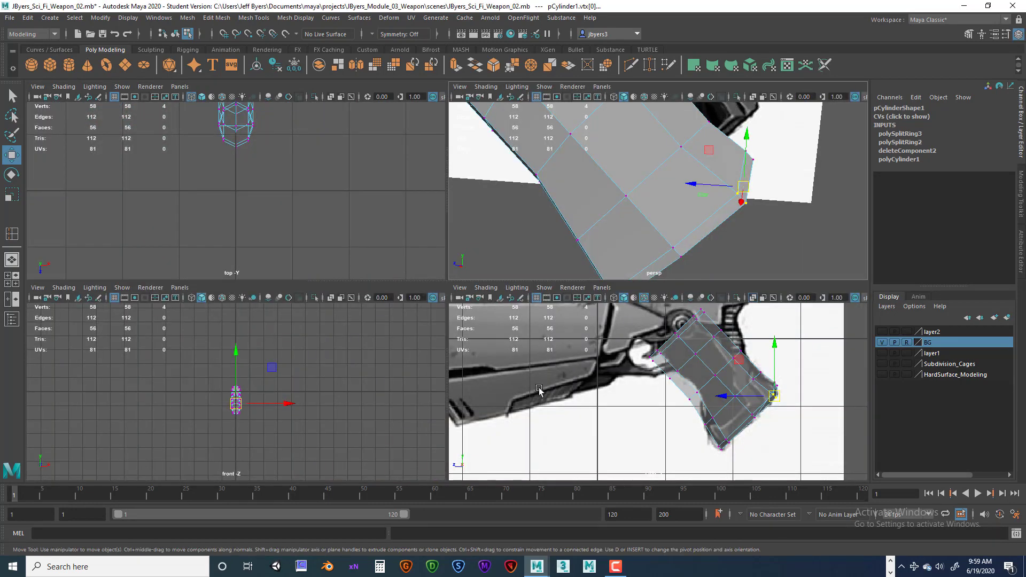
pyautogui.press('space')
pyautogui.scroll(1, 748, 380)
pyautogui.scroll(-5, 755, 366)
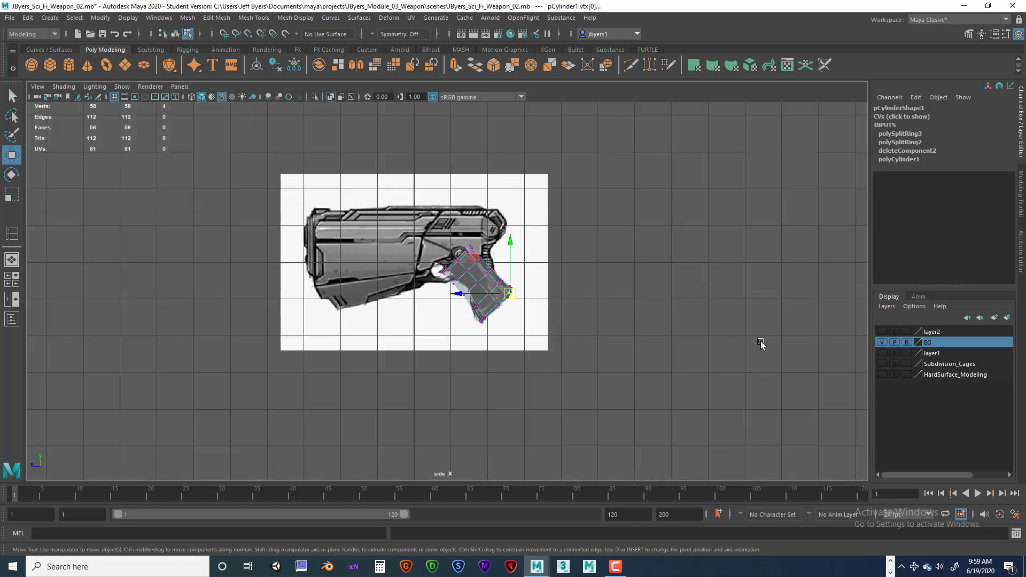
pyautogui.scroll(3, 764, 350)
pyautogui.hotkey('ctrl', 'z')
pyautogui.hotkey('ctrl', 'z')
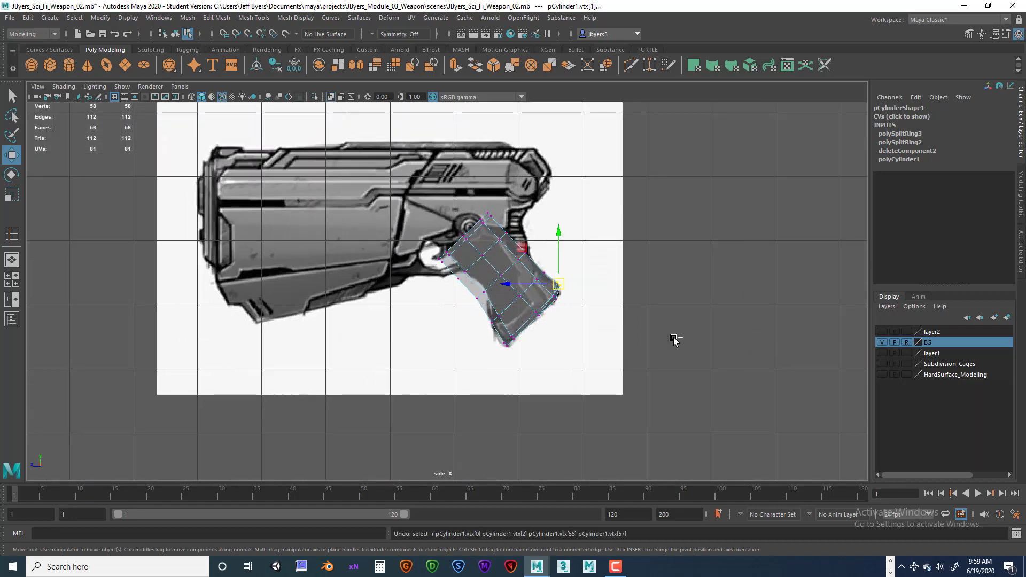
# Adjust the vertices at the grip's lower back corner, placing the outermost ones at about -0.83 in Y and -2.64 in Z.
pyautogui.scroll(4, 674, 342)
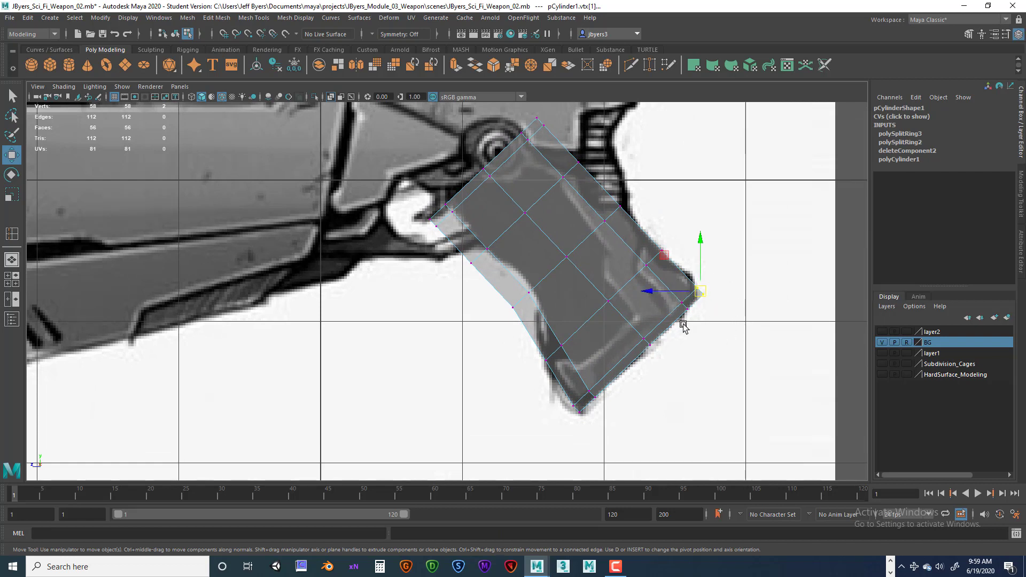
pyautogui.moveTo(664, 297); pyautogui.dragTo(676, 313)
pyautogui.moveTo(689, 277); pyautogui.dragTo(694, 298)
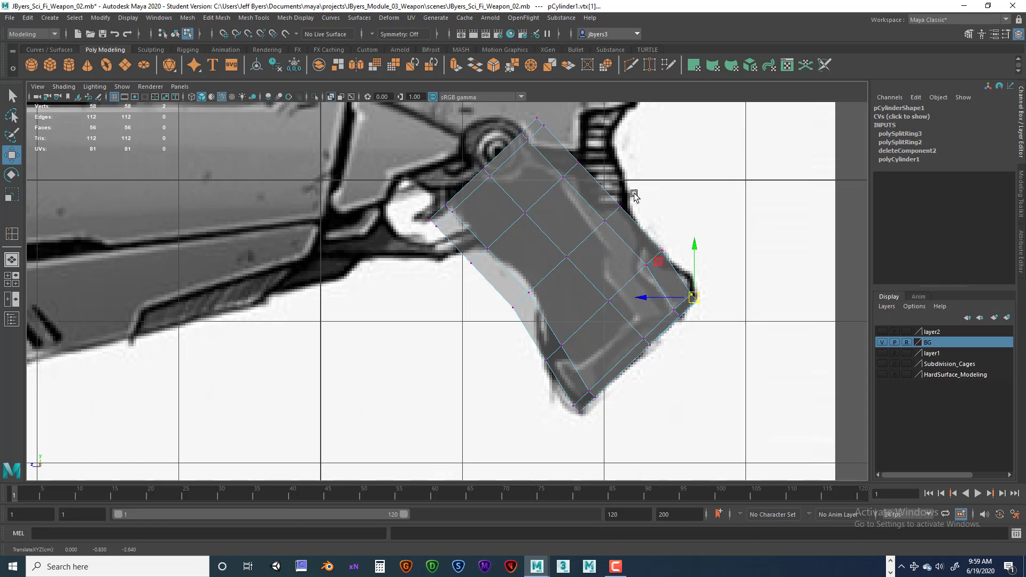
# Pull the two upper vertex rows of the grip's back edge and the top back corner outward to the reference outline.
pyautogui.moveTo(590, 201); pyautogui.dragTo(619, 210)
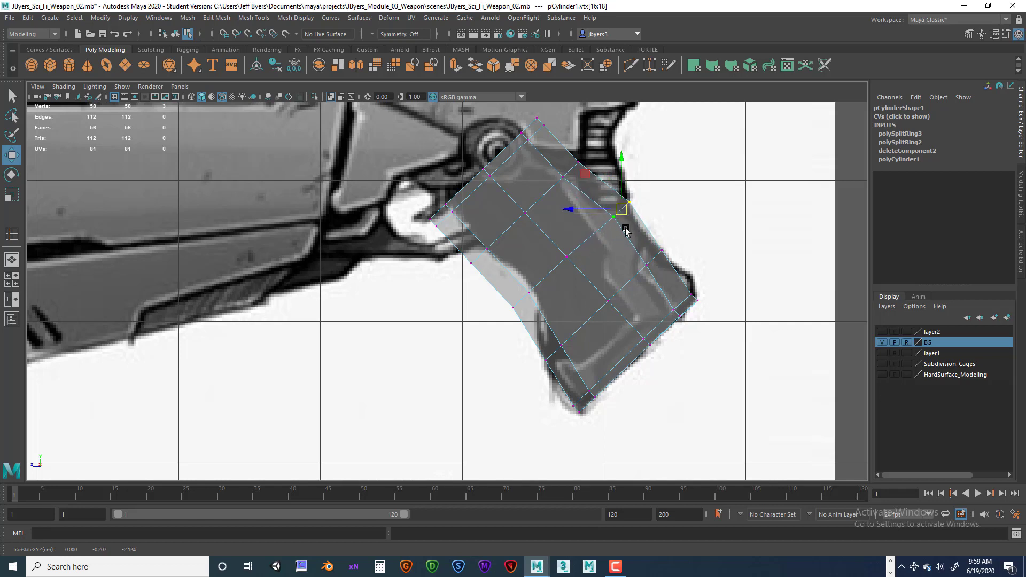
pyautogui.moveTo(545, 150); pyautogui.dragTo(601, 154)
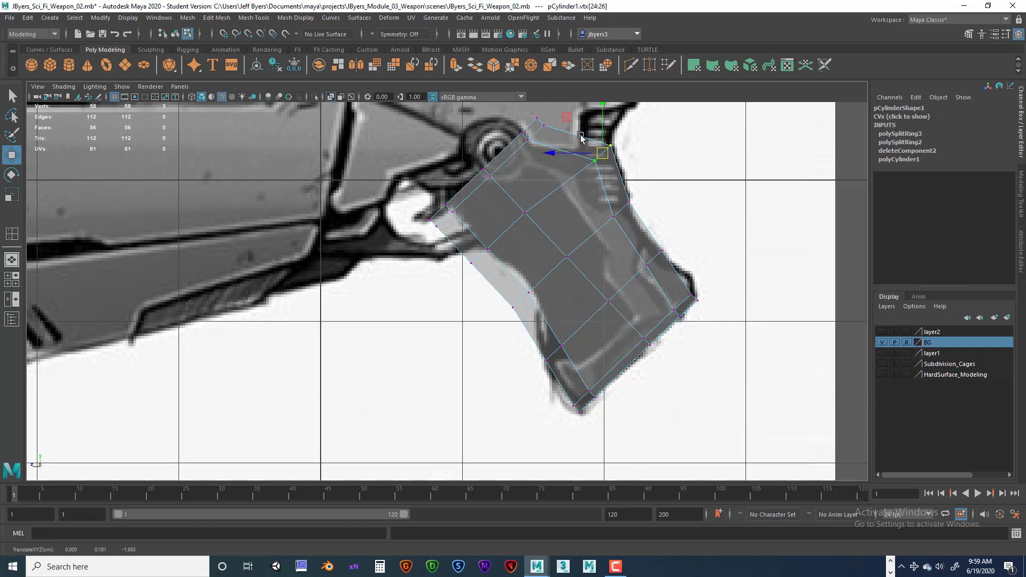
pyautogui.moveTo(541, 137); pyautogui.dragTo(606, 121)
pyautogui.keyDown('alt'); pyautogui.moveTo(623, 155); pyautogui.dragTo(622, 252, button='middle'); pyautogui.keyUp('alt')
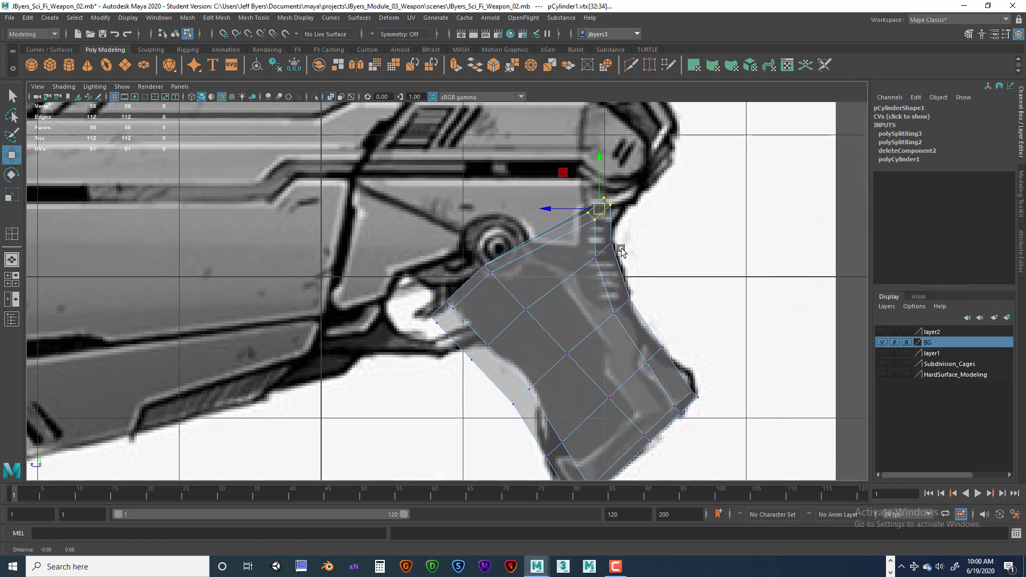
pyautogui.scroll(1, 630, 245)
pyautogui.keyDown('alt'); pyautogui.moveTo(613, 207); pyautogui.dragTo(611, 235, button='middle'); pyautogui.keyUp('alt')
pyautogui.moveTo(611, 235); pyautogui.dragTo(609, 230)
# Rotate the top back corner vertices and the two back-edge rows below them to follow the reference's slant.
pyautogui.press('e')
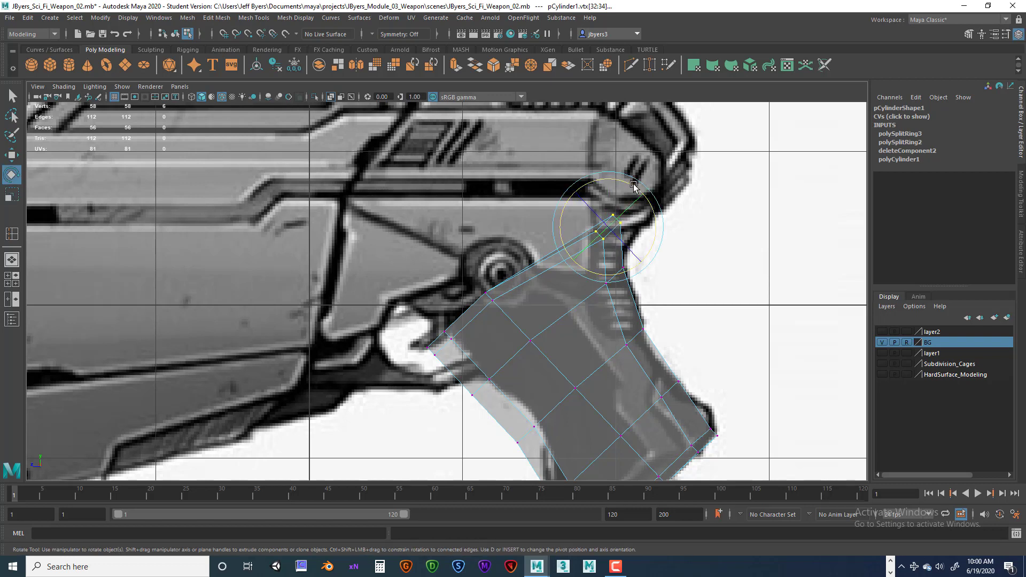
pyautogui.moveTo(633, 185)
pyautogui.mouseDown()
pyautogui.moveTo(638, 199)
pyautogui.moveTo(632, 186)
pyautogui.mouseUp()
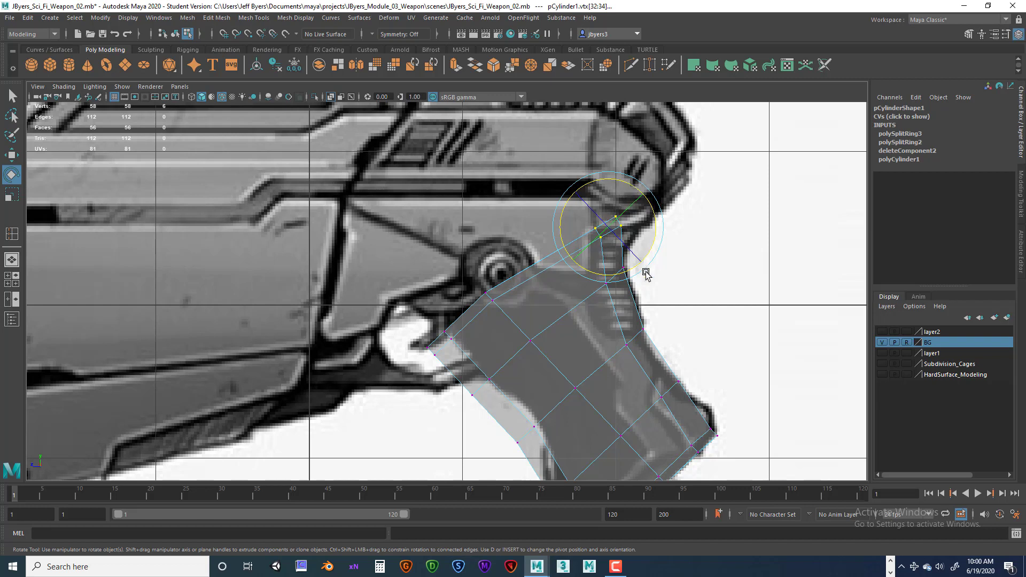
pyautogui.click(664, 304)
pyautogui.moveTo(592, 259); pyautogui.dragTo(664, 304)
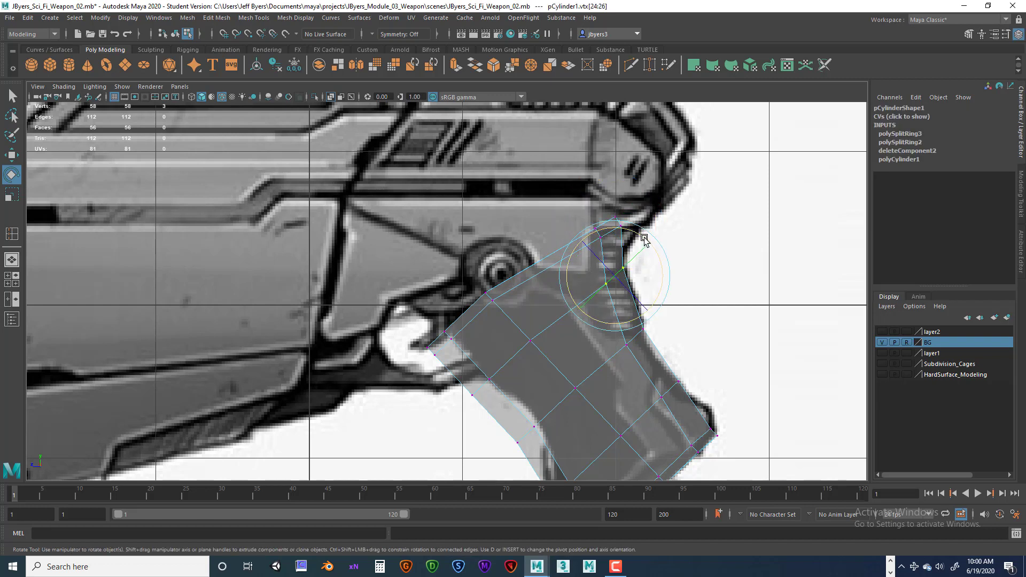
pyautogui.moveTo(643, 237); pyautogui.dragTo(650, 265)
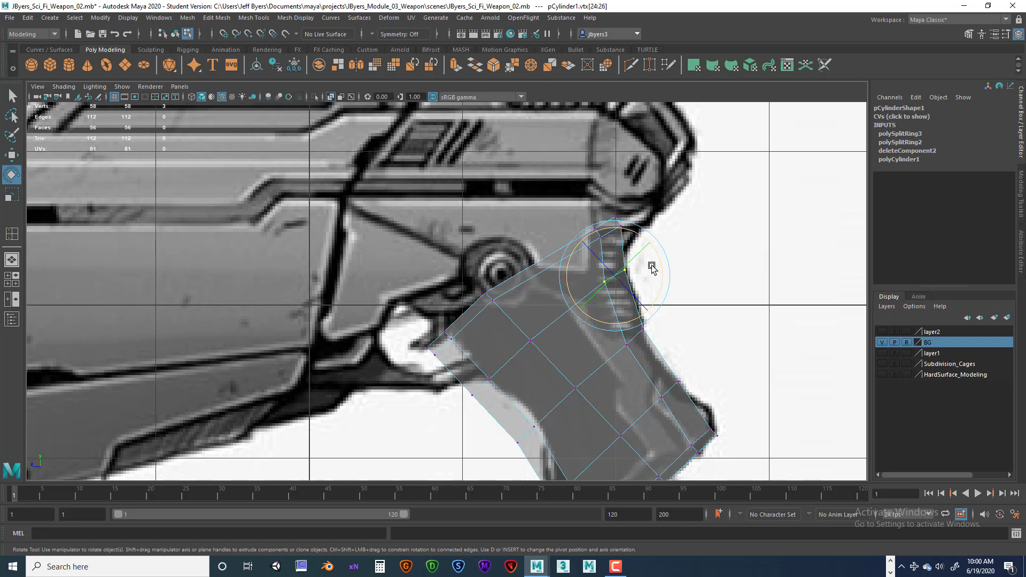
pyautogui.click(683, 335)
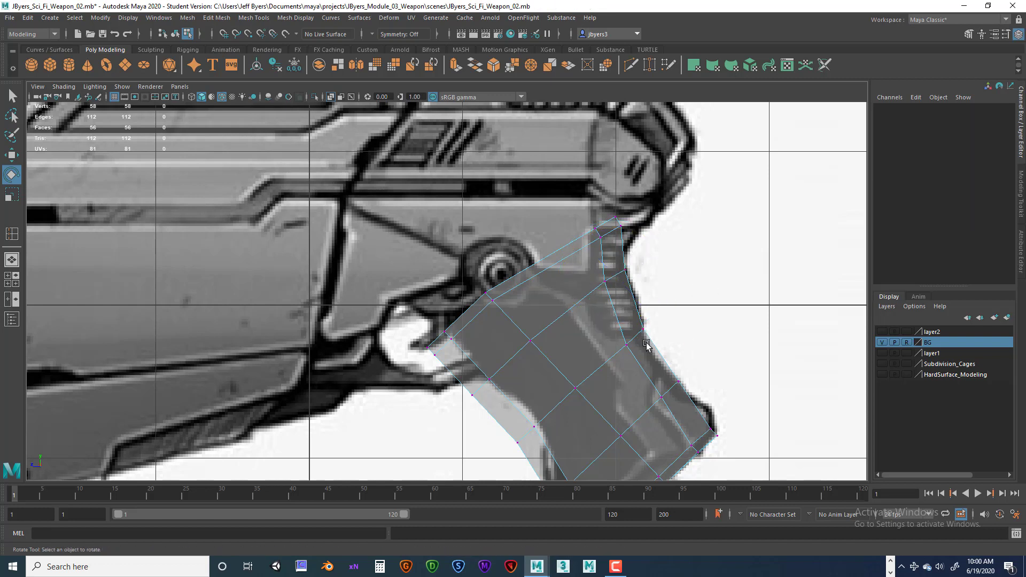
pyautogui.moveTo(612, 314); pyautogui.dragTo(667, 364)
pyautogui.moveTo(671, 315); pyautogui.dragTo(675, 305)
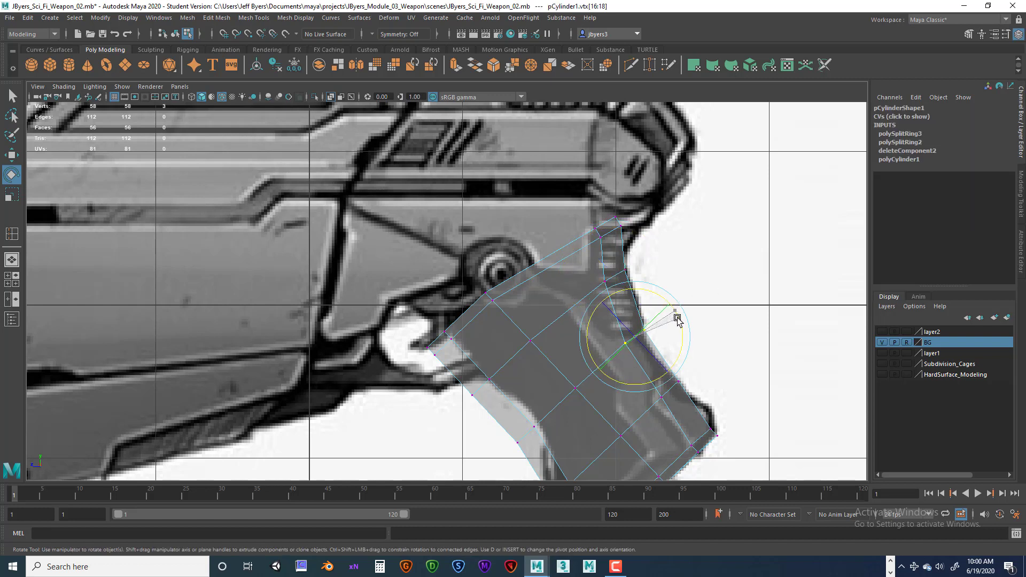
pyautogui.click(728, 291)
# Move the grip's top back corner vertices up to the gun body, to about 0.58 in Y and -2.08 in Z.
pyautogui.keyDown('alt'); pyautogui.moveTo(631, 278); pyautogui.dragTo(680, 249, button='middle'); pyautogui.keyUp('alt')
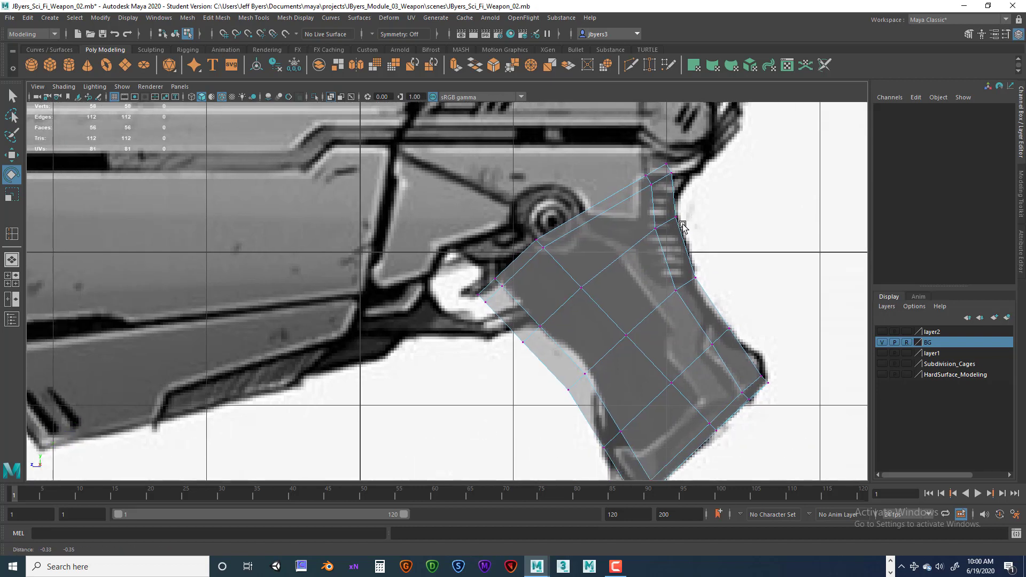
pyautogui.moveTo(637, 165); pyautogui.dragTo(677, 188)
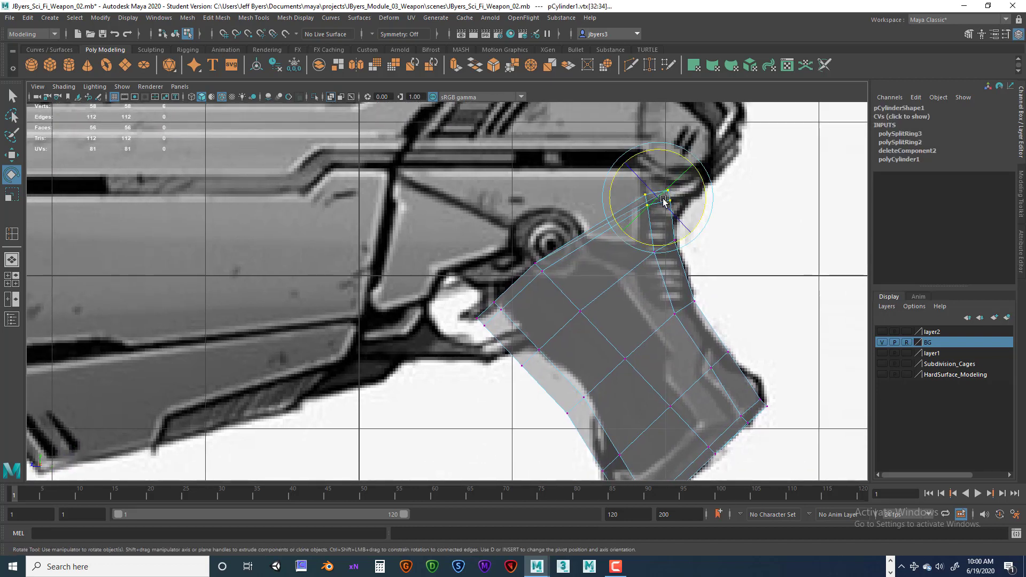
pyautogui.press('w')
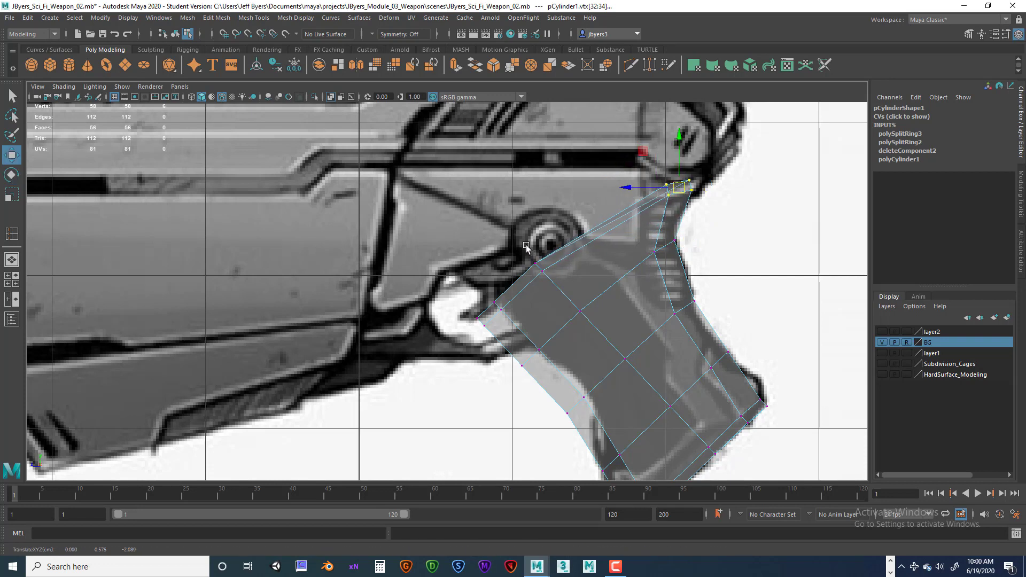
# Shift the upper three vertex pairs of the grip's middle column toward the back edge to even out the spacing.
pyautogui.click(542, 271)
pyautogui.moveTo(542, 271); pyautogui.dragTo(571, 253)
pyautogui.click(580, 311)
pyautogui.moveTo(580, 310); pyautogui.dragTo(590, 300)
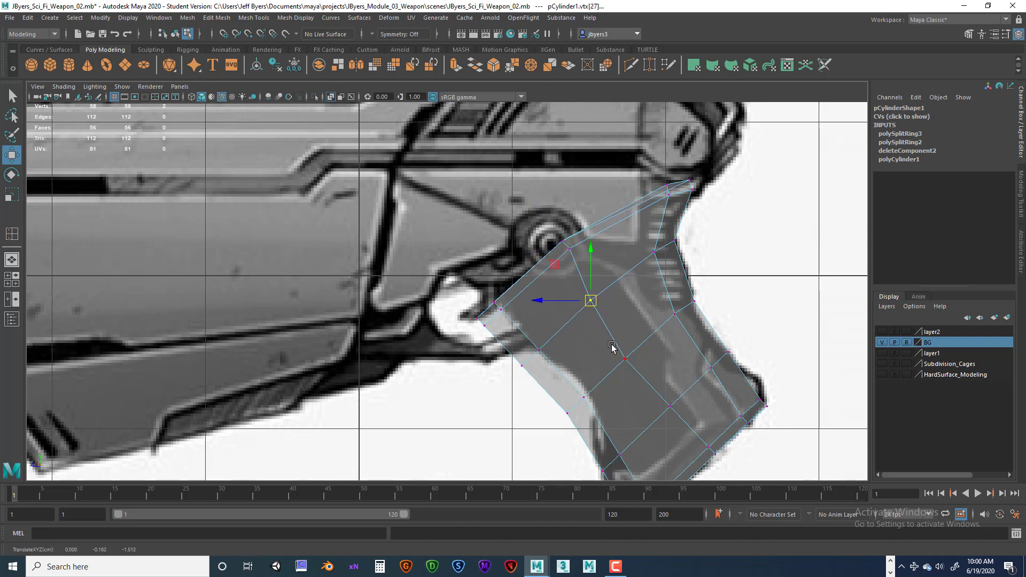
pyautogui.click(625, 359)
pyautogui.moveTo(624, 358); pyautogui.dragTo(629, 353)
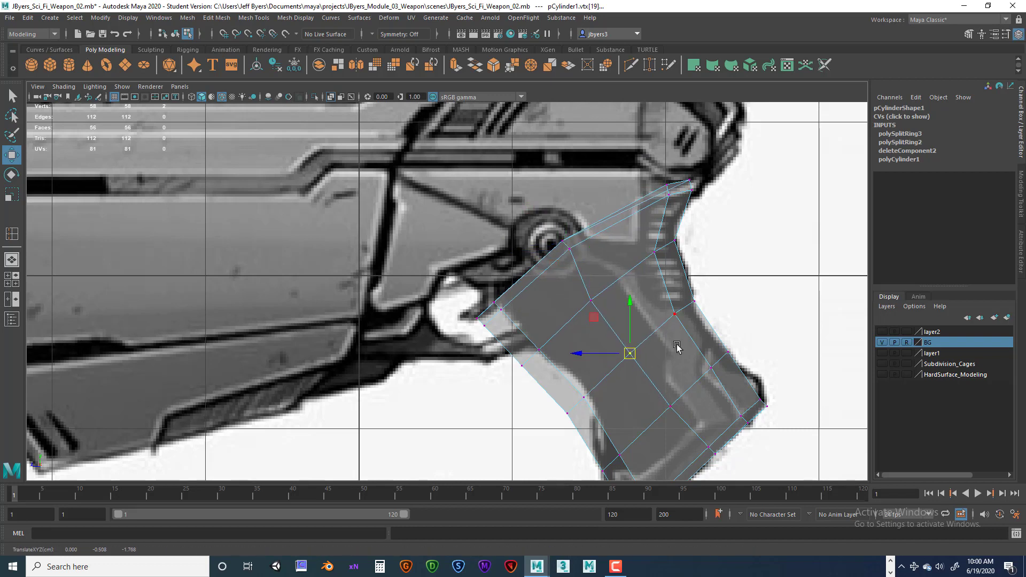
# Move the top front corner vertices to about 0.07 in Y and -0.86 in Z above the trigger, and rotate them to align with the body.
pyautogui.keyDown('alt'); pyautogui.moveTo(668, 339); pyautogui.dragTo(756, 292, button='middle'); pyautogui.keyUp('alt')
pyautogui.moveTo(562, 241); pyautogui.dragTo(608, 293)
pyautogui.moveTo(580, 268); pyautogui.dragTo(581, 217)
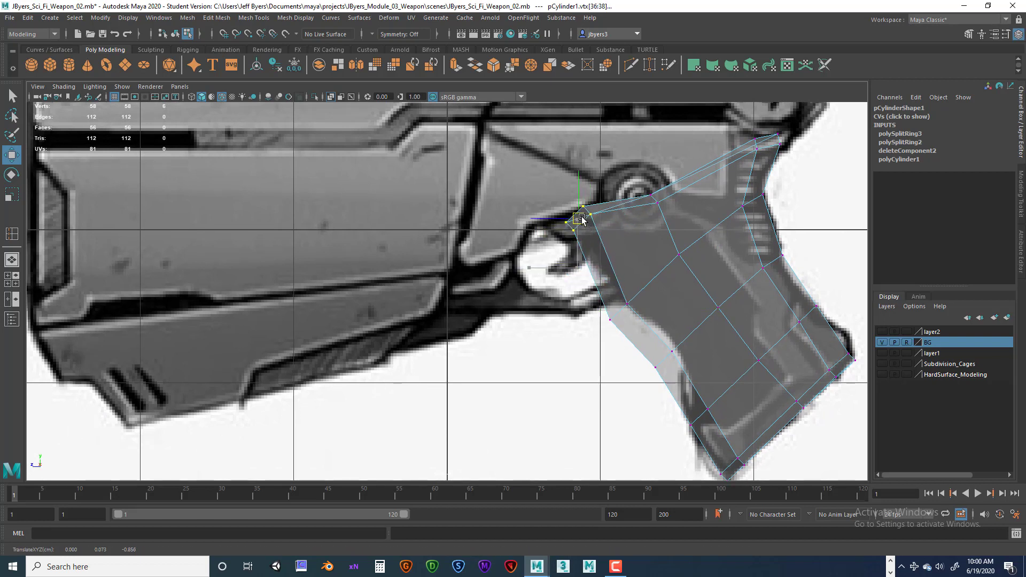
pyautogui.press('e')
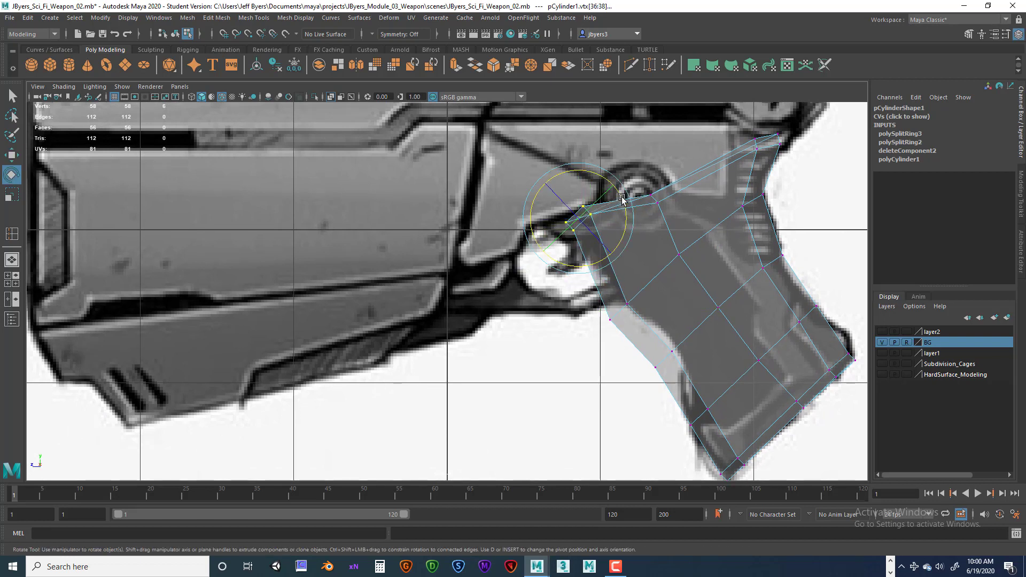
pyautogui.moveTo(621, 198); pyautogui.dragTo(625, 219)
# Move the three vertex rows along the grip's front edge onto the reference's curved front outline below the trigger.
pyautogui.moveTo(597, 291); pyautogui.dragTo(655, 345)
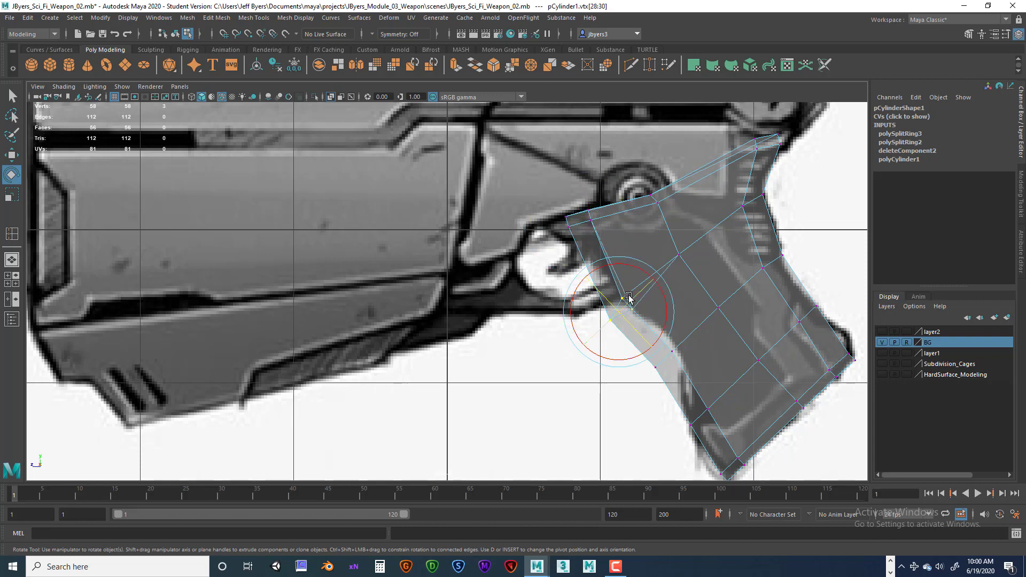
pyautogui.hotkey('ctrl', 'z')
pyautogui.press('w')
pyautogui.moveTo(625, 316); pyautogui.dragTo(631, 289)
pyautogui.moveTo(639, 343); pyautogui.dragTo(689, 380)
pyautogui.moveTo(663, 360); pyautogui.dragTo(687, 343)
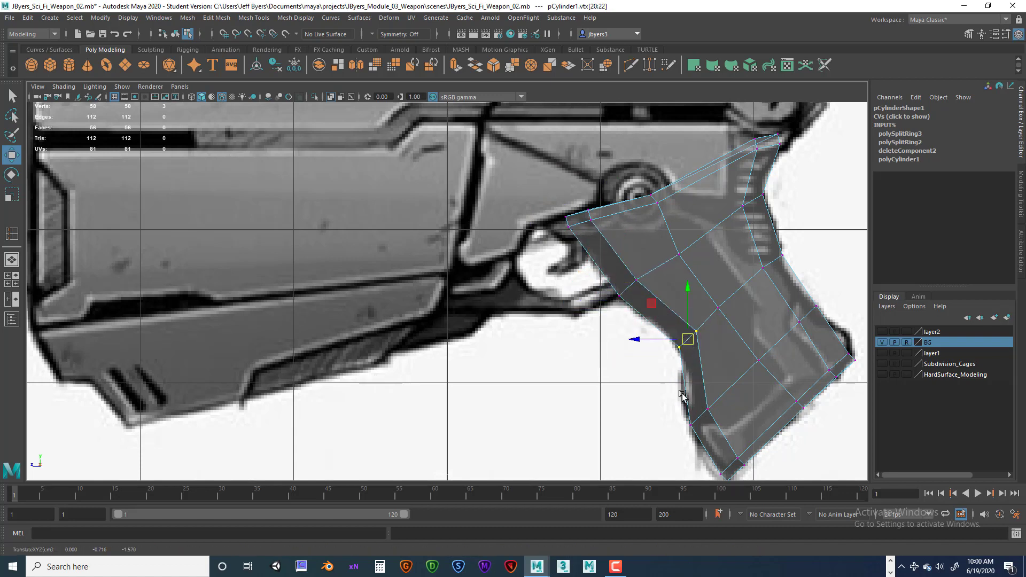
pyautogui.moveTo(682, 394); pyautogui.dragTo(699, 413)
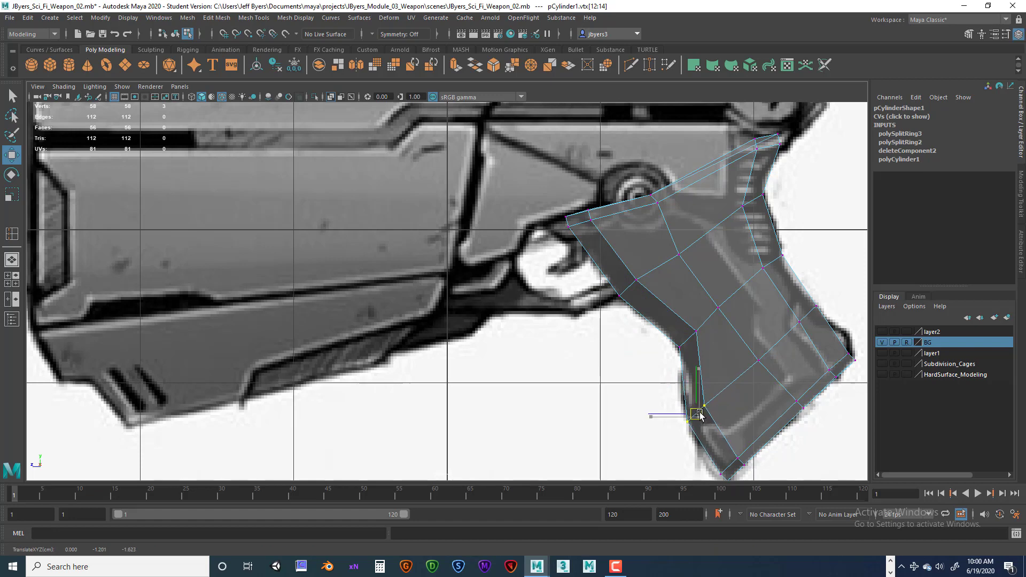
# Rotate the vertices at the grip's top back corner slightly so they line up with the angle of the grip's top edge.
pyautogui.scroll(-4, 727, 378)
pyautogui.scroll(2, 710, 390)
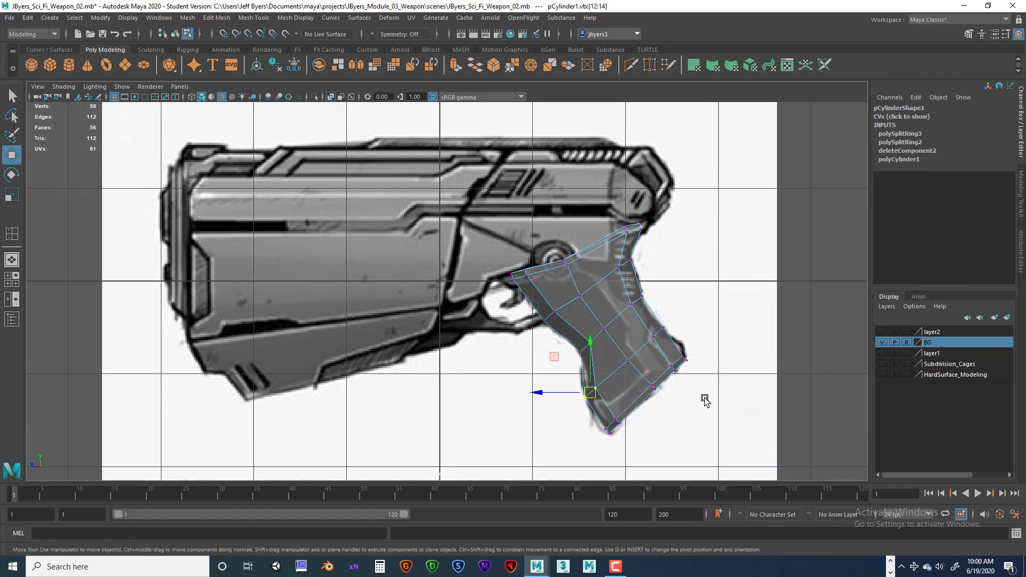
pyautogui.scroll(5, 705, 401)
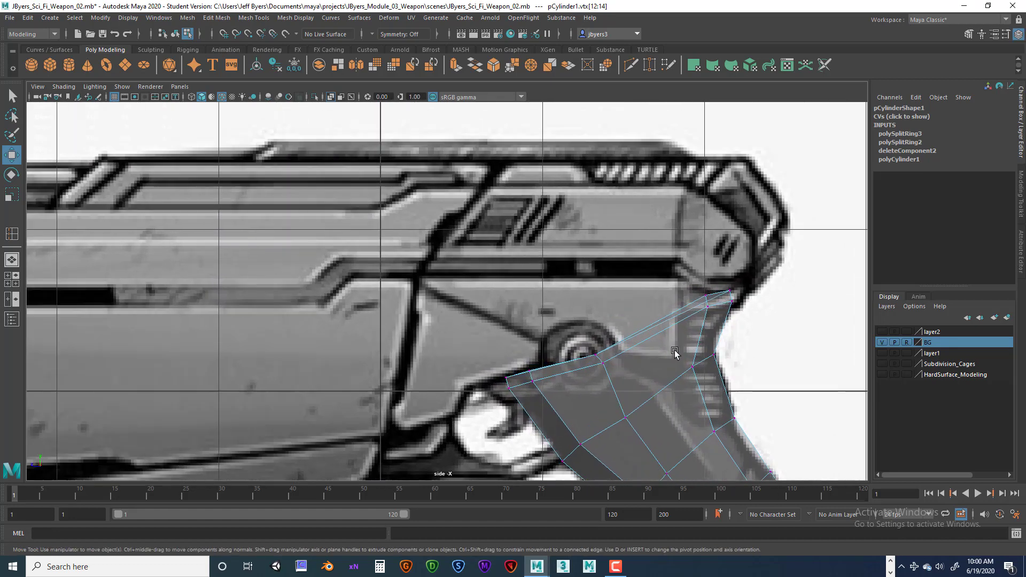
pyautogui.keyDown('alt'); pyautogui.moveTo(687, 346); pyautogui.dragTo(679, 350, button='middle'); pyautogui.keyUp('alt')
pyautogui.moveTo(693, 288); pyautogui.dragTo(728, 319)
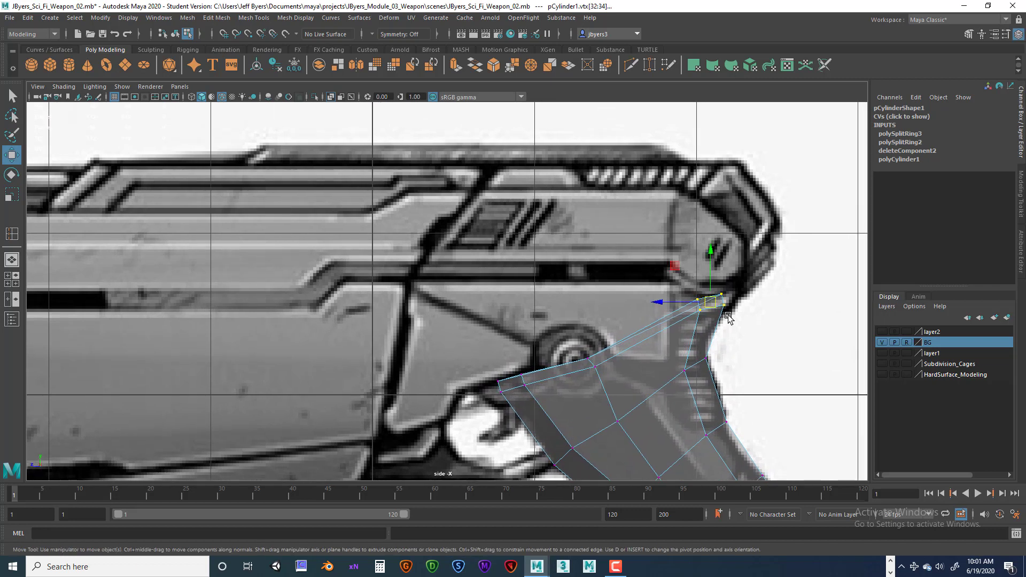
pyautogui.press('e')
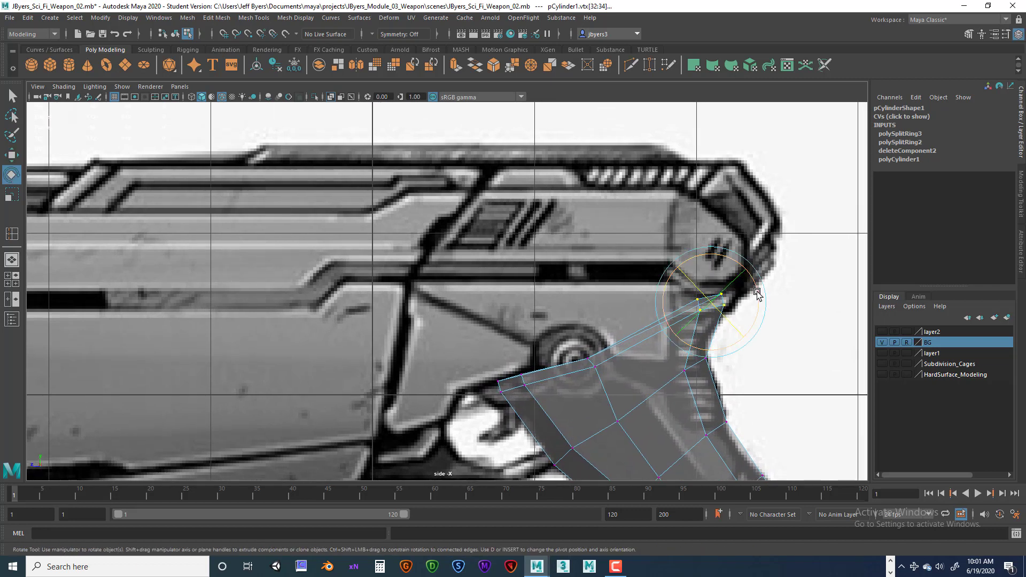
pyautogui.moveTo(757, 291); pyautogui.dragTo(755, 281)
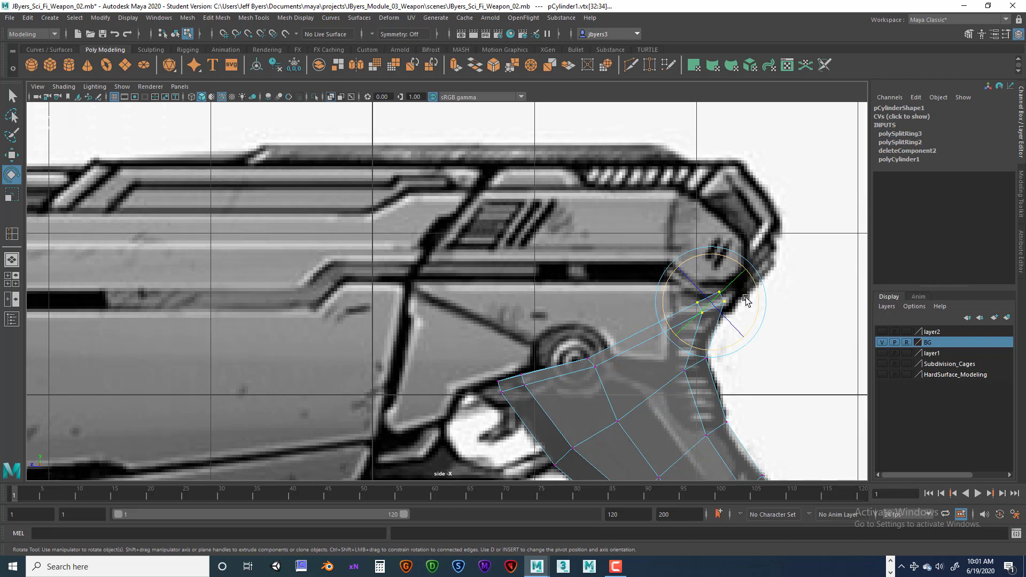
# Insert an edge loop across the lower part of the grip, between the bottom edge row and the row above it.
pyautogui.scroll(-4, 745, 300)
pyautogui.scroll(1, 740, 350)
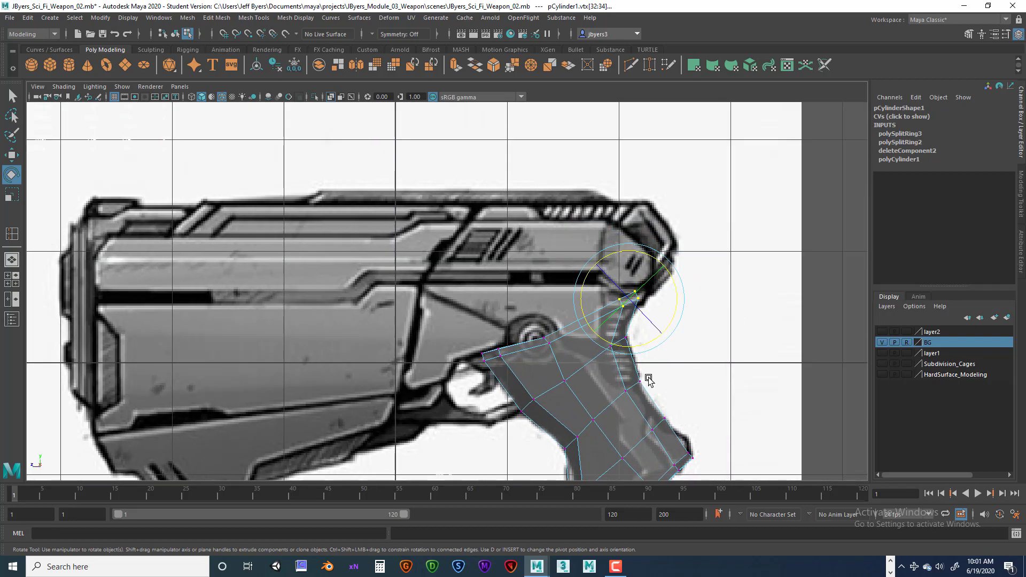
pyautogui.keyDown('alt'); pyautogui.moveTo(580, 404); pyautogui.dragTo(600, 300, button='middle'); pyautogui.keyUp('alt')
pyautogui.moveTo(641, 313)
pyautogui.keyDown('alt'); pyautogui.mouseDown(button='right')
pyautogui.moveTo(666, 315)
pyautogui.moveTo(657, 315)
pyautogui.mouseUp(button='right'); pyautogui.keyUp('alt')
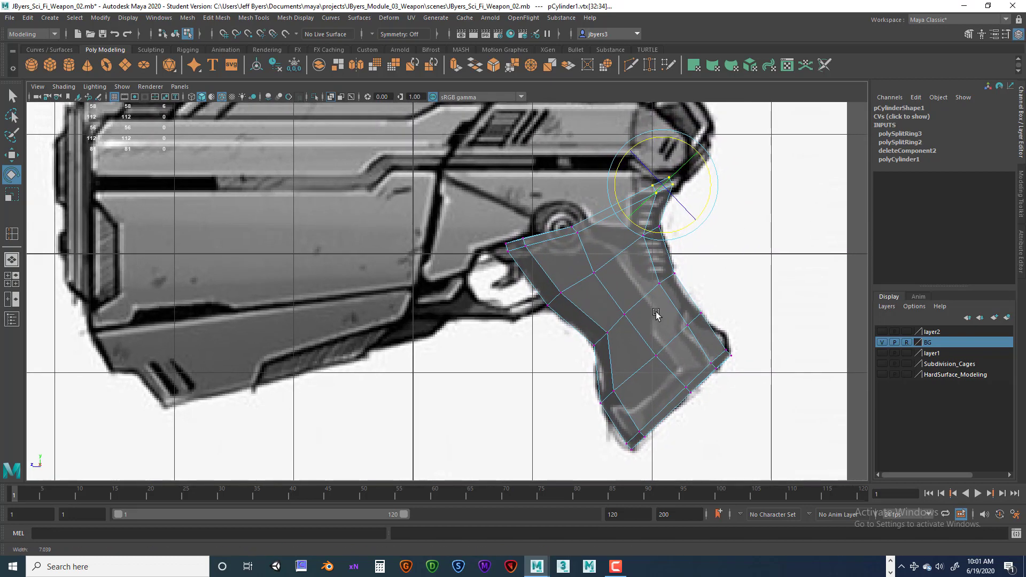
pyautogui.keyDown('alt'); pyautogui.moveTo(657, 313); pyautogui.dragTo(647, 283, button='middle'); pyautogui.keyUp('alt')
pyautogui.keyDown('alt'); pyautogui.moveTo(673, 304); pyautogui.dragTo(739, 319, button='right'); pyautogui.keyUp('alt')
pyautogui.keyDown('alt'); pyautogui.moveTo(740, 318); pyautogui.dragTo(708, 318, button='middle'); pyautogui.keyUp('alt')
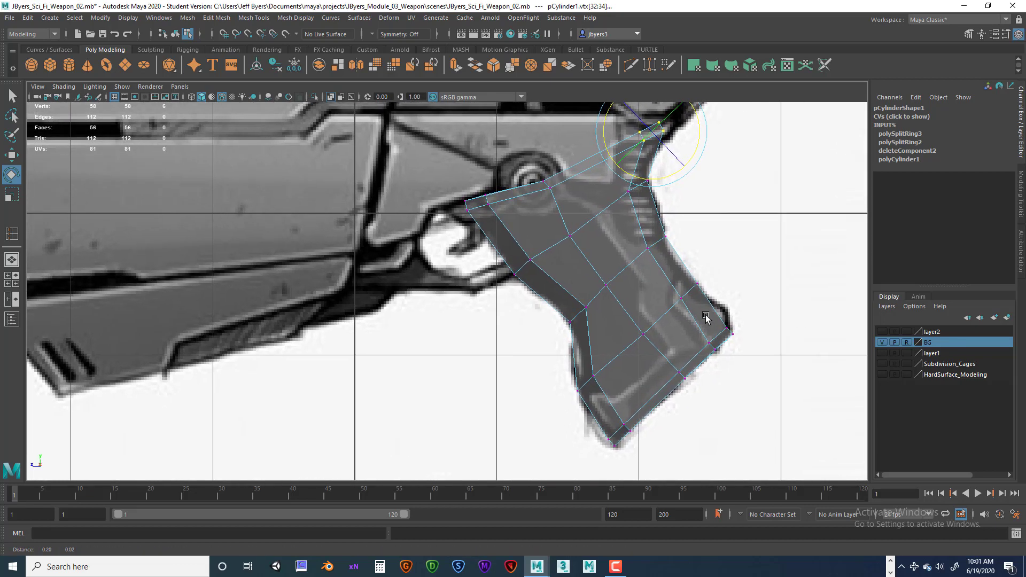
pyautogui.moveTo(649, 272); pyautogui.dragTo(649, 288, button='right')
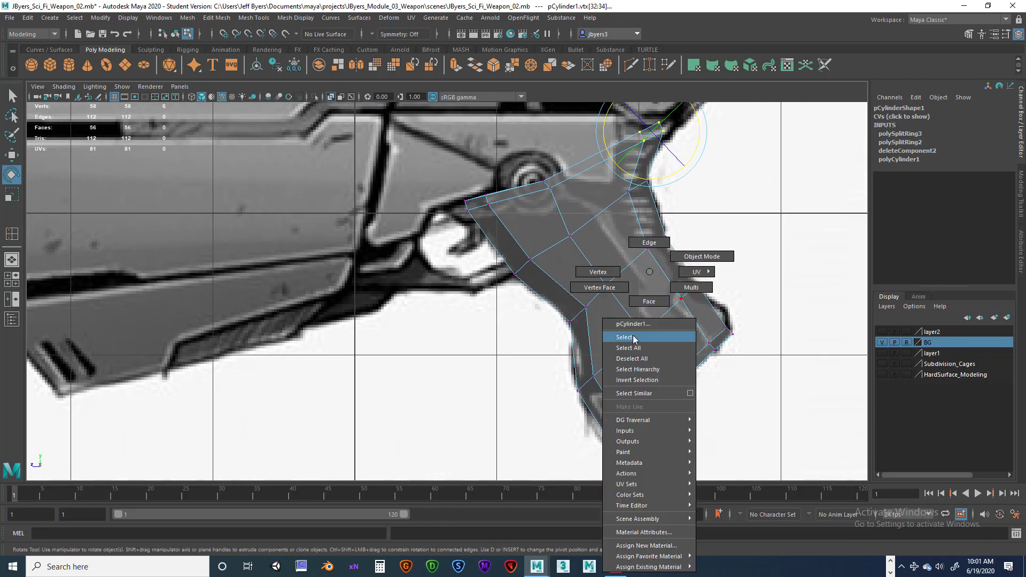
pyautogui.moveTo(634, 338); pyautogui.dragTo(634, 338, button='right')
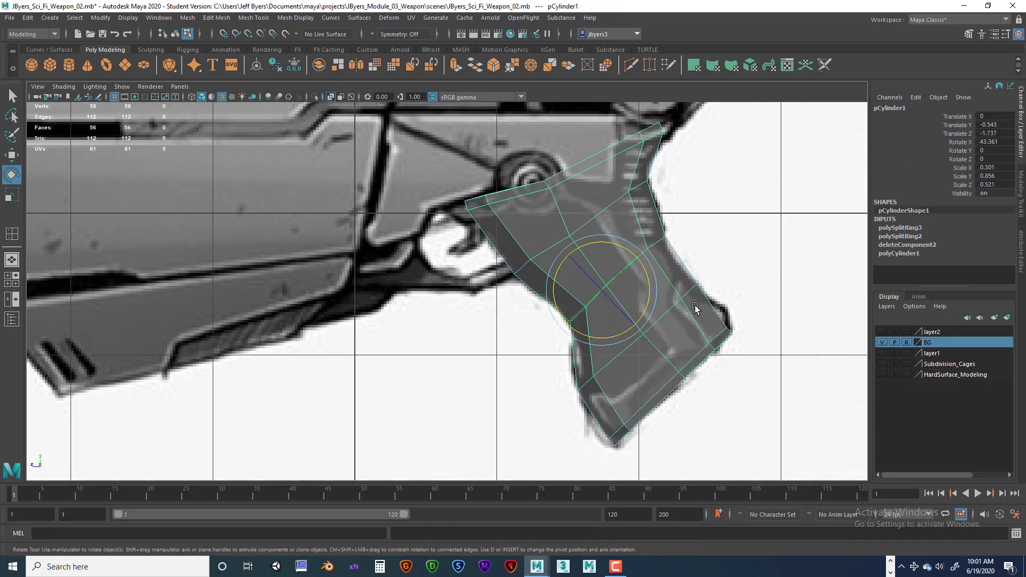
pyautogui.press('q')
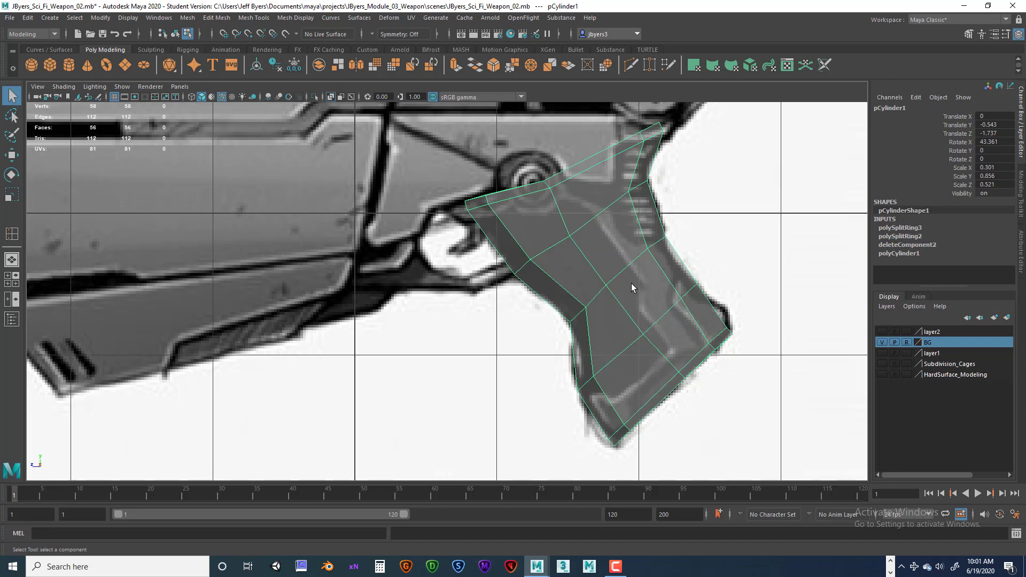
pyautogui.keyDown('shift'); pyautogui.moveTo(631, 283); pyautogui.dragTo(564, 303, button='right'); pyautogui.keyUp('shift')
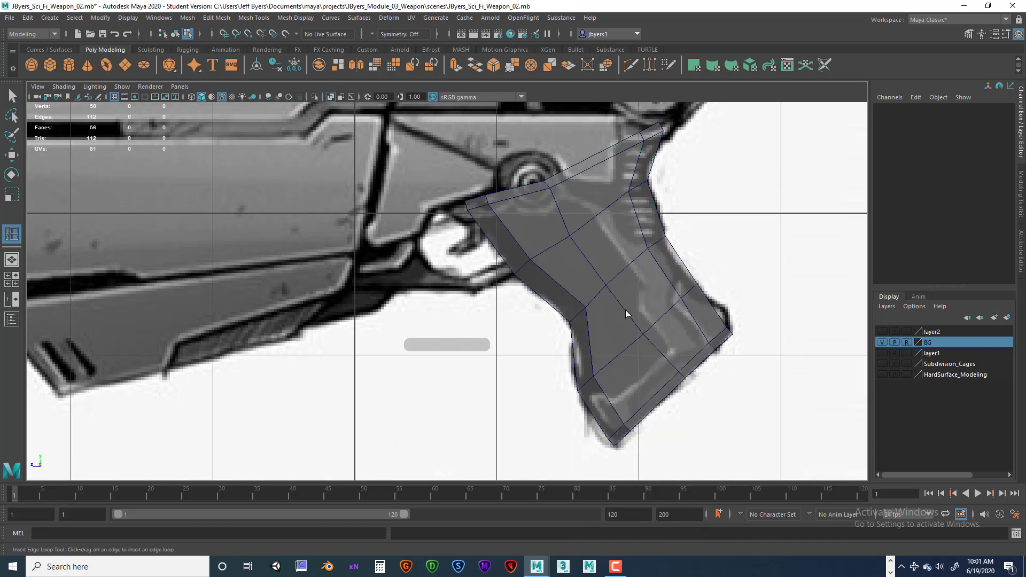
pyautogui.click(716, 314)
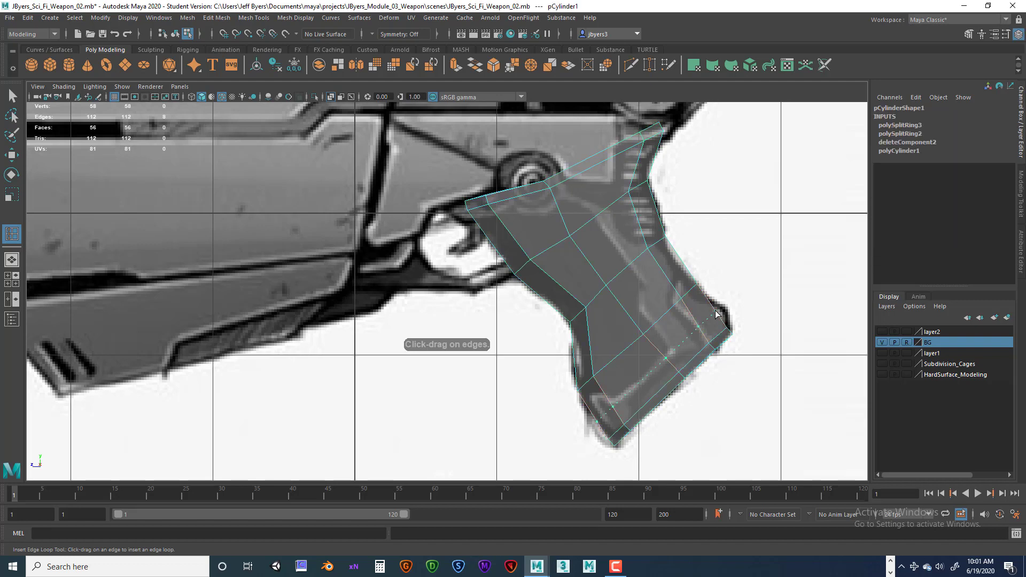
pyautogui.moveTo(716, 311); pyautogui.dragTo(717, 313)
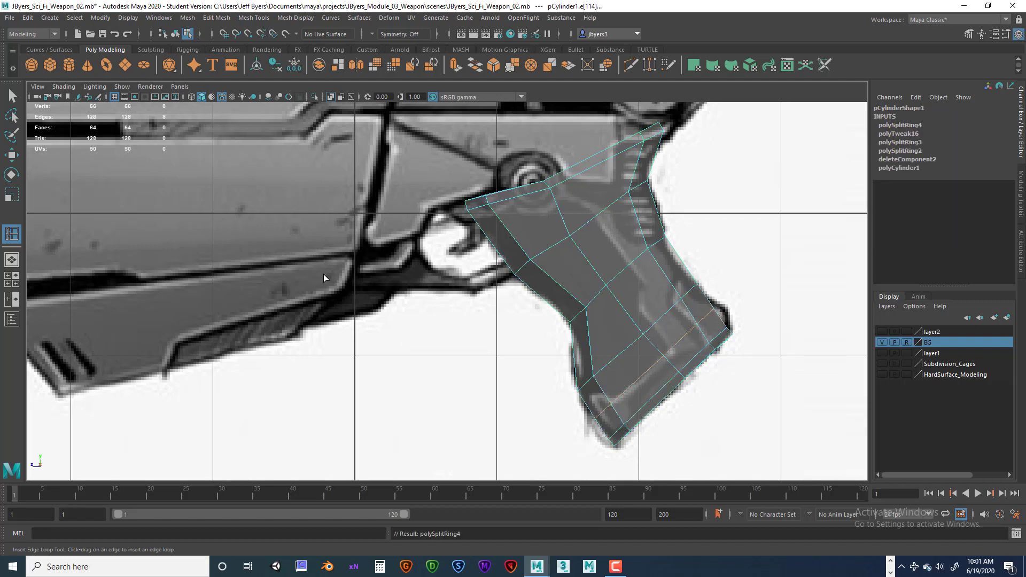
# Move the vertices at the back end of the new edge loop outward onto the reference's flared heel at the grip's lower back.
pyautogui.press('q')
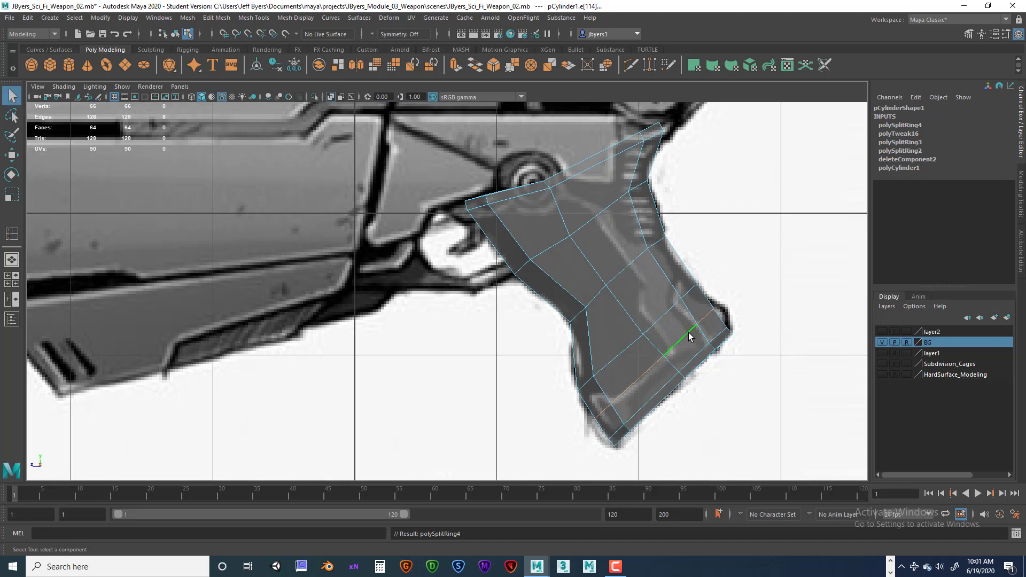
pyautogui.moveTo(715, 311); pyautogui.dragTo(713, 293, button='right')
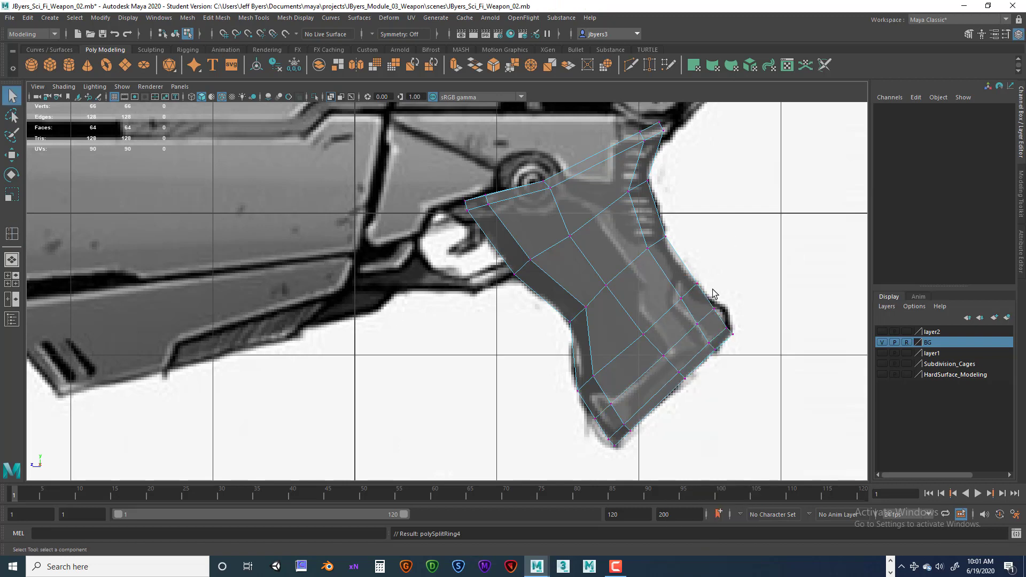
pyautogui.click(721, 318)
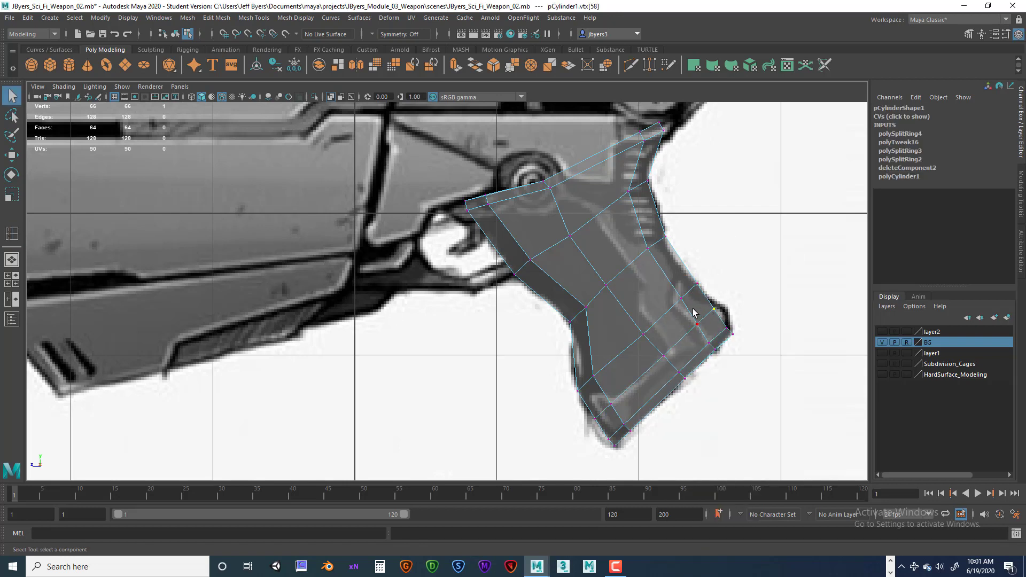
pyautogui.keyDown('shift'); pyautogui.click(696, 323); pyautogui.keyUp('shift')
pyautogui.scroll(2, 748, 293)
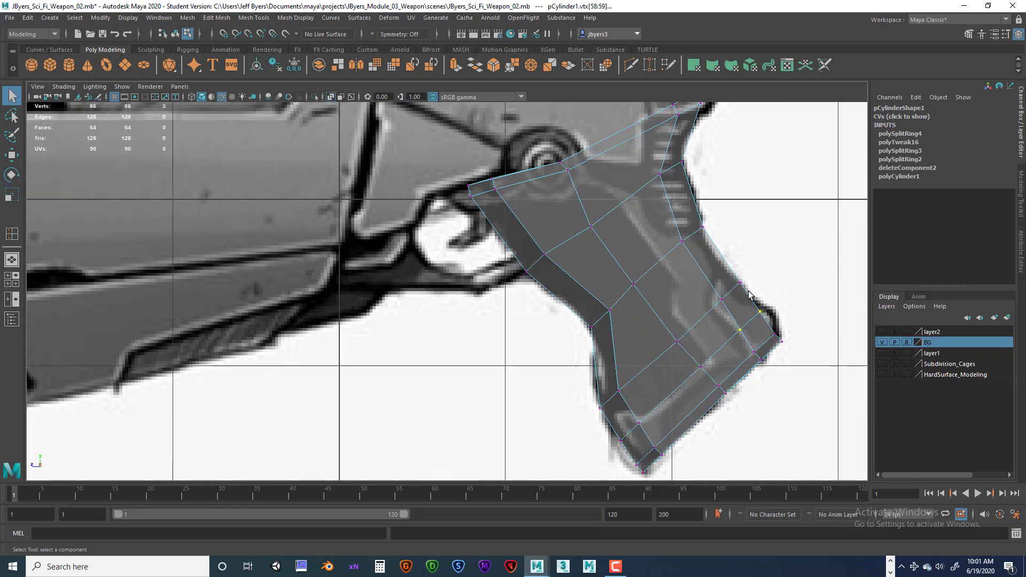
pyautogui.click(785, 297)
pyautogui.click(759, 311)
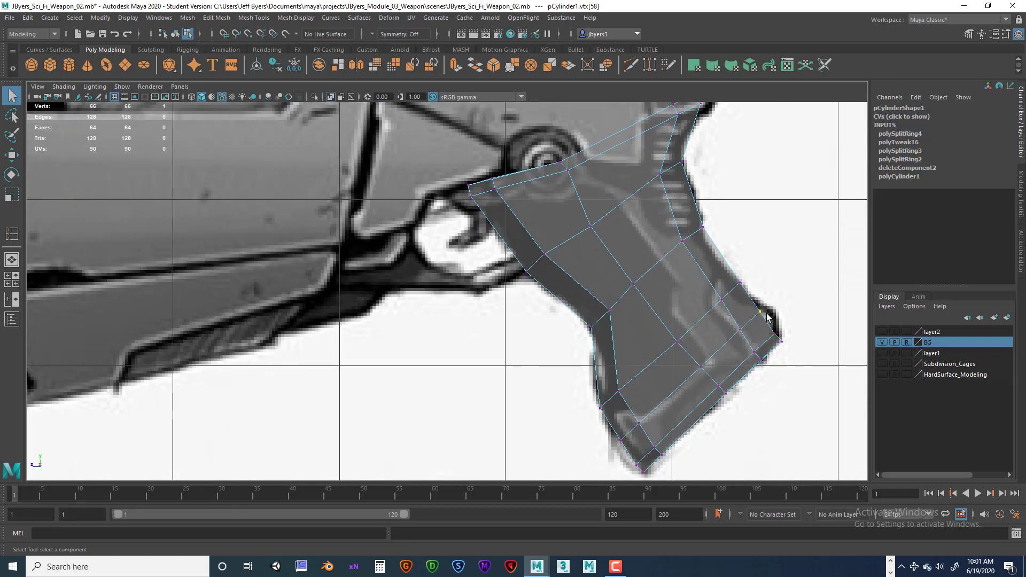
pyautogui.press('w')
pyautogui.moveTo(760, 311); pyautogui.dragTo(775, 299)
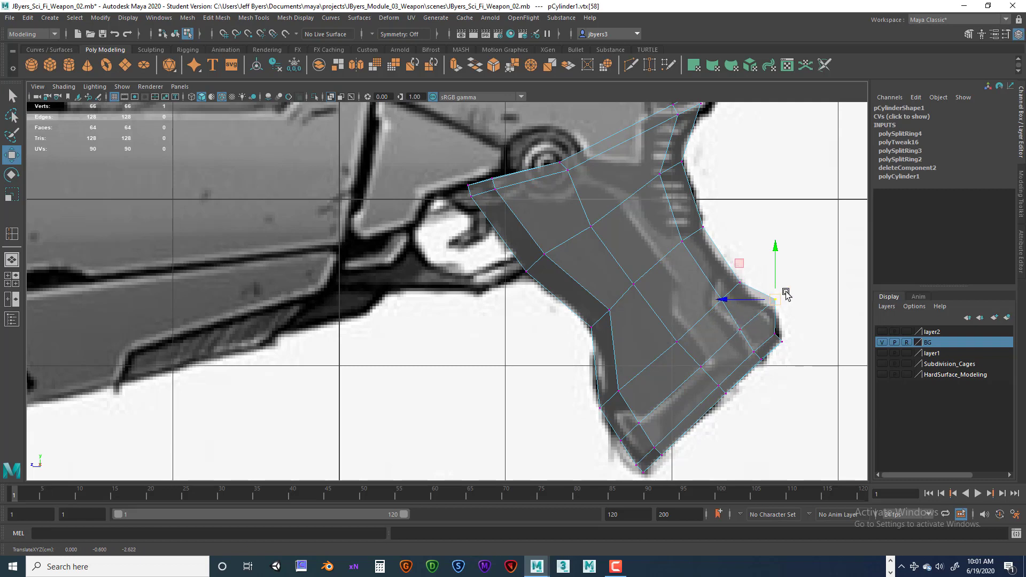
pyautogui.click(738, 334)
pyautogui.hotkey('ctrl', 'z')
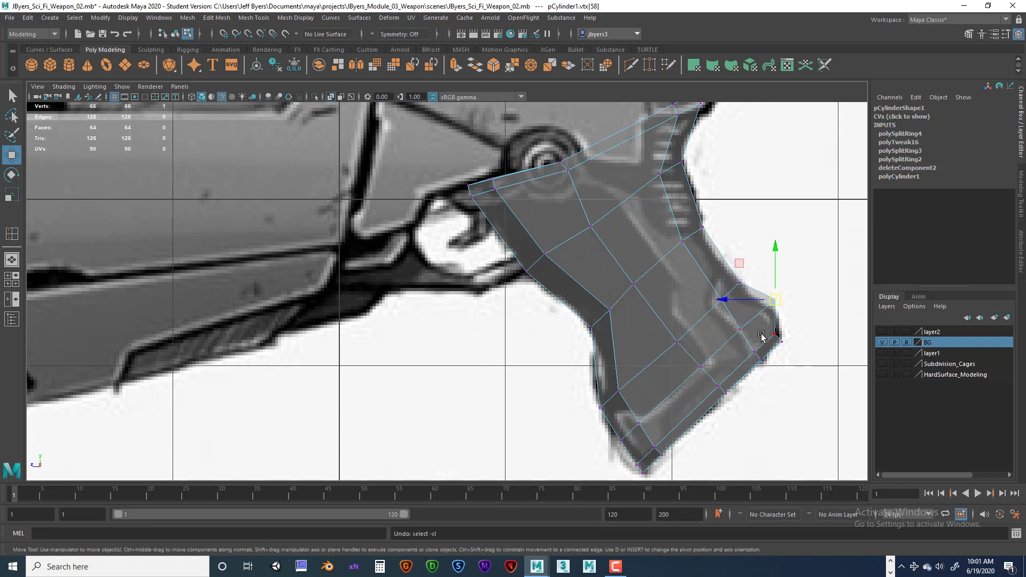
pyautogui.hotkey('ctrl', 'z')
pyautogui.moveTo(725, 348); pyautogui.dragTo(762, 319)
# Examine the grip's form from several sides in the perspective view with smooth mesh preview, and return it to the unsmoothed display.
pyautogui.press('space')
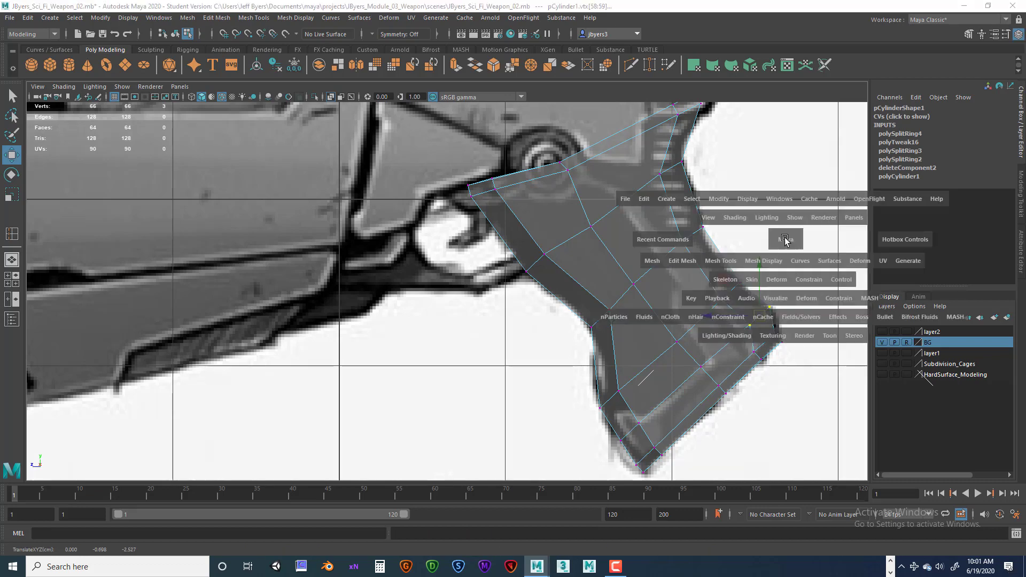
pyautogui.press('space')
pyautogui.keyDown('alt'); pyautogui.moveTo(759, 219); pyautogui.dragTo(582, 284); pyautogui.keyUp('alt')
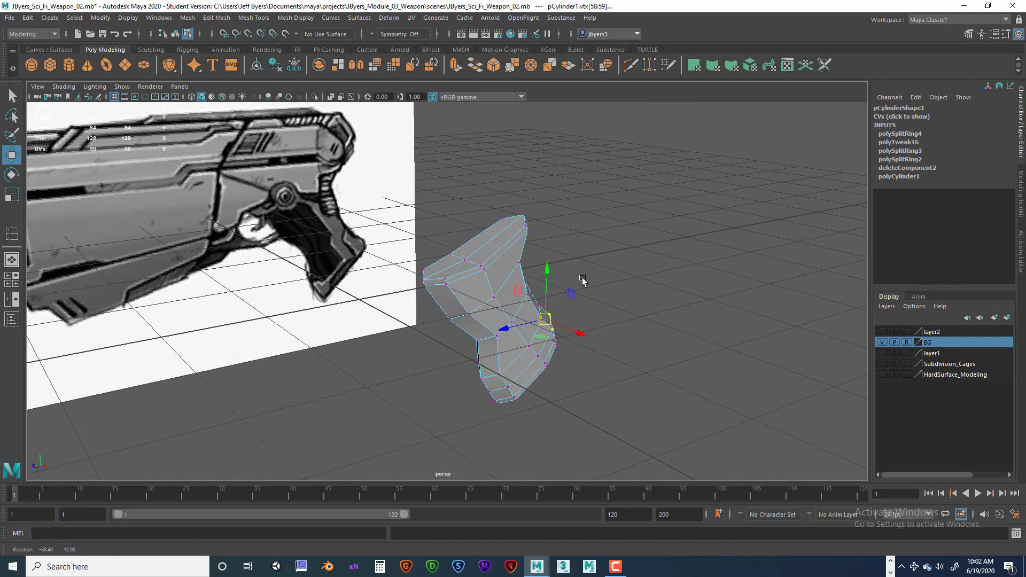
pyautogui.press('3')
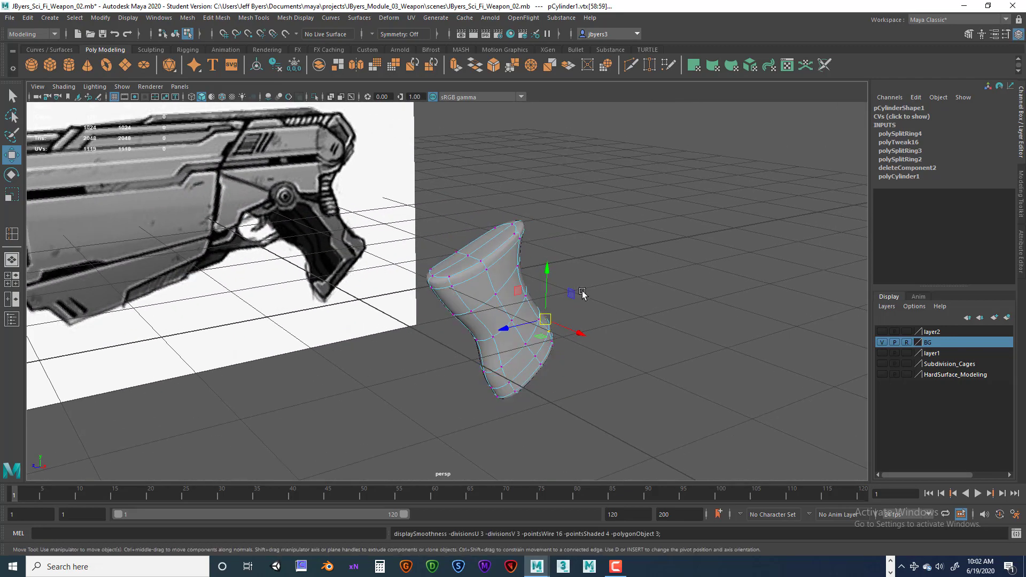
pyautogui.keyDown('alt'); pyautogui.moveTo(632, 346); pyautogui.dragTo(485, 298); pyautogui.keyUp('alt')
pyautogui.moveTo(485, 271); pyautogui.dragTo(481, 337, button='right')
pyautogui.click(572, 378)
pyautogui.moveTo(572, 377)
pyautogui.keyDown('alt'); pyautogui.mouseDown()
pyautogui.moveTo(520, 355)
pyautogui.moveTo(647, 365)
pyautogui.moveTo(503, 375)
pyautogui.moveTo(586, 366)
pyautogui.mouseUp(); pyautogui.keyUp('alt')
pyautogui.click(545, 348)
pyautogui.press('1')
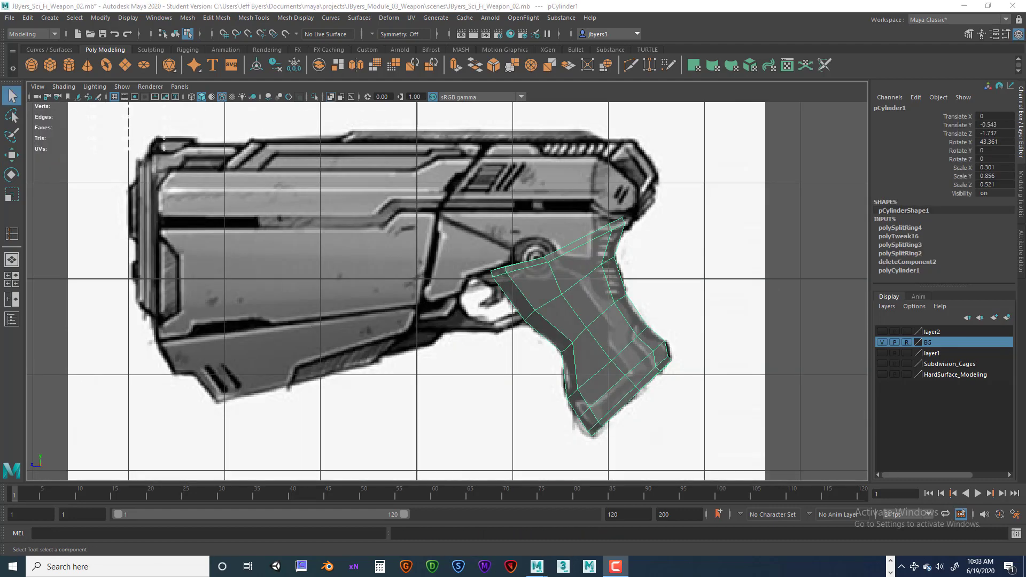
# Create a second polygon cylinder at the origin with 8 axis subdivisions and 4 height subdivisions.
pyautogui.keyDown('alt'); pyautogui.moveTo(453, 347); pyautogui.dragTo(504, 342, button='right'); pyautogui.keyUp('alt')
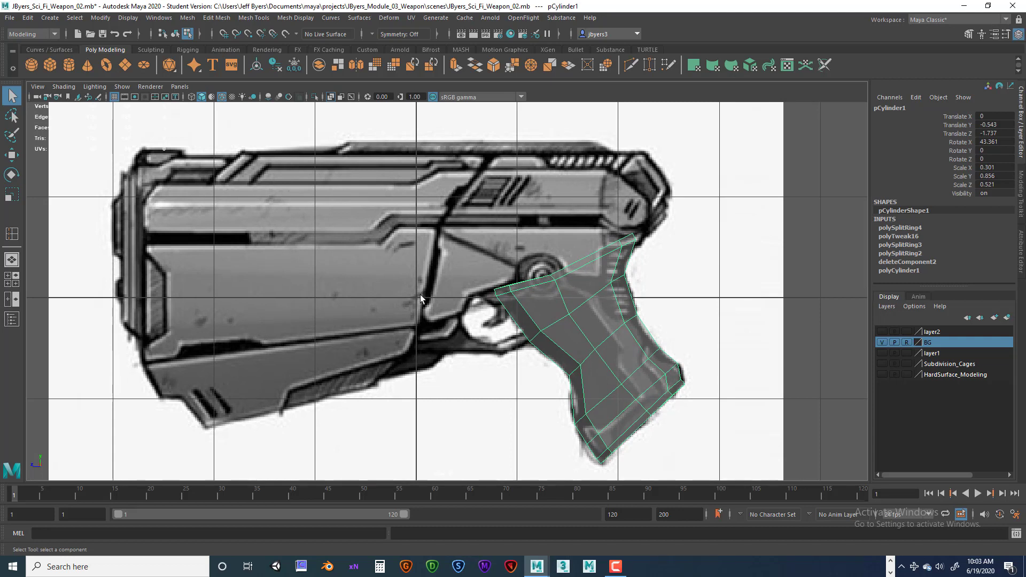
pyautogui.keyDown('alt'); pyautogui.moveTo(596, 294); pyautogui.dragTo(599, 314, button='middle'); pyautogui.keyUp('alt')
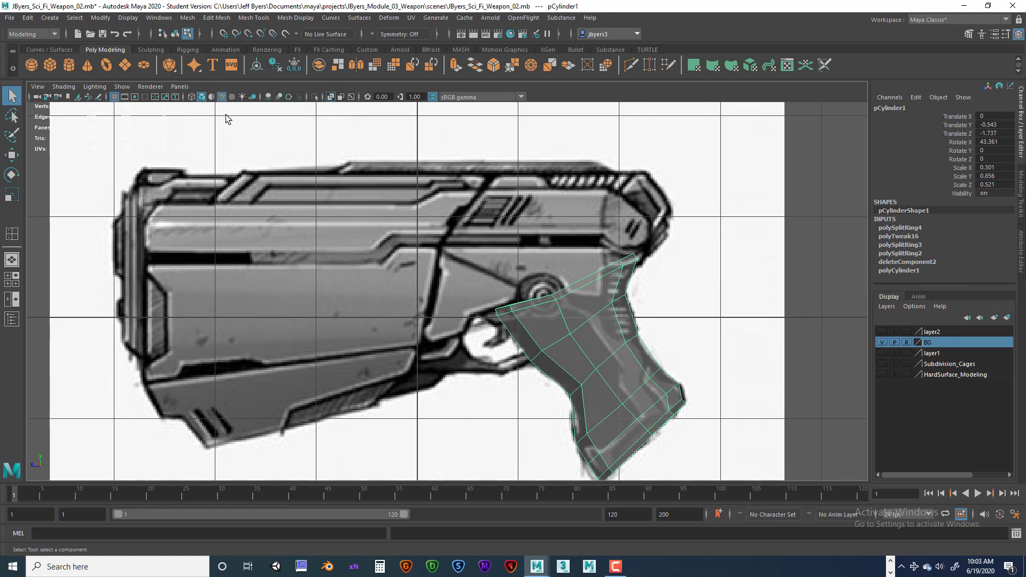
pyautogui.click(68, 64)
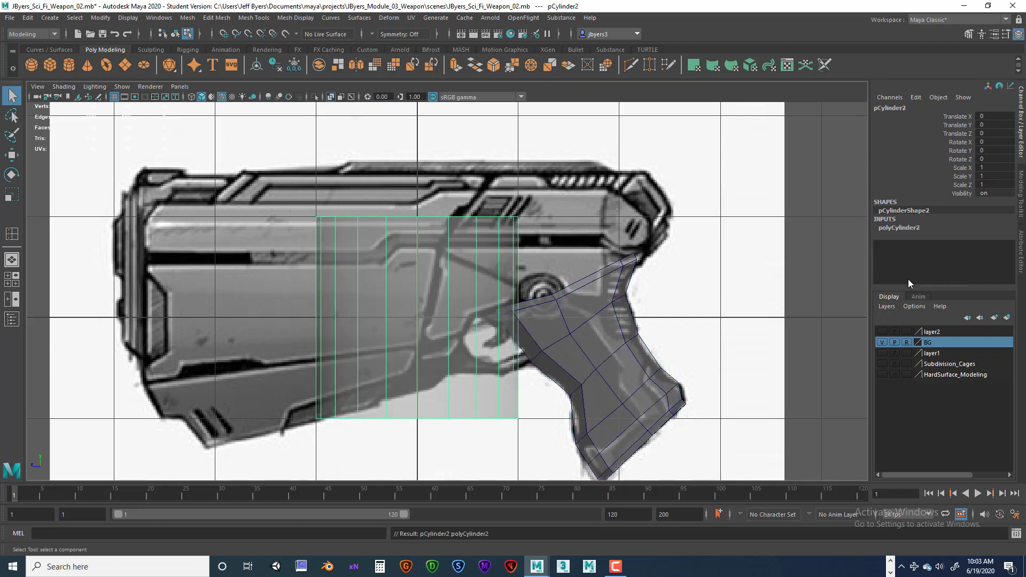
pyautogui.click(916, 230)
pyautogui.click(989, 253)
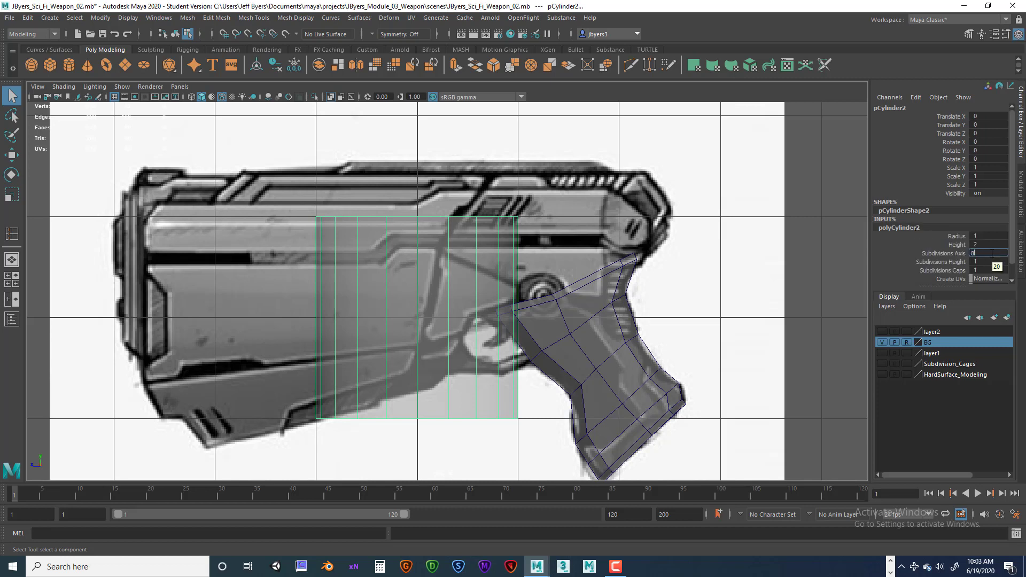
pyautogui.click(988, 261)
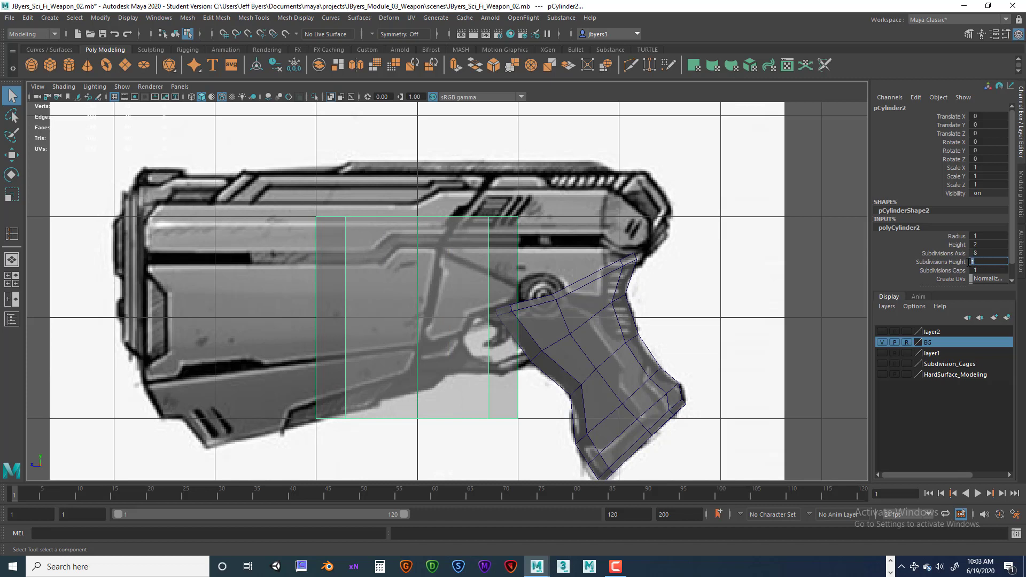
pyautogui.press('Return')
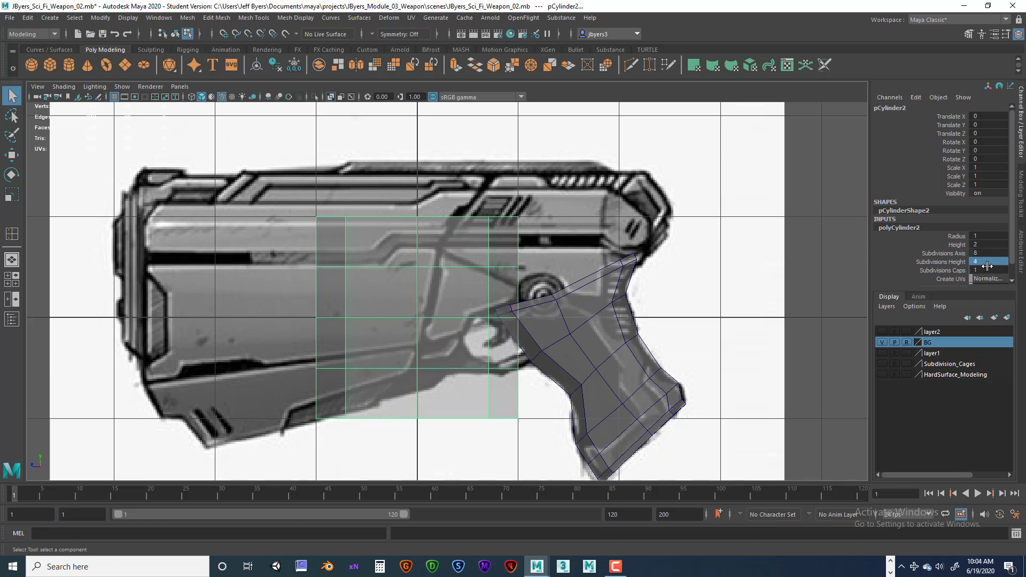
# Delete the four diagonal spokes from the cylinder's end caps, leaving only the perpendicular cross edges.
pyautogui.press('space')
pyautogui.press('space')
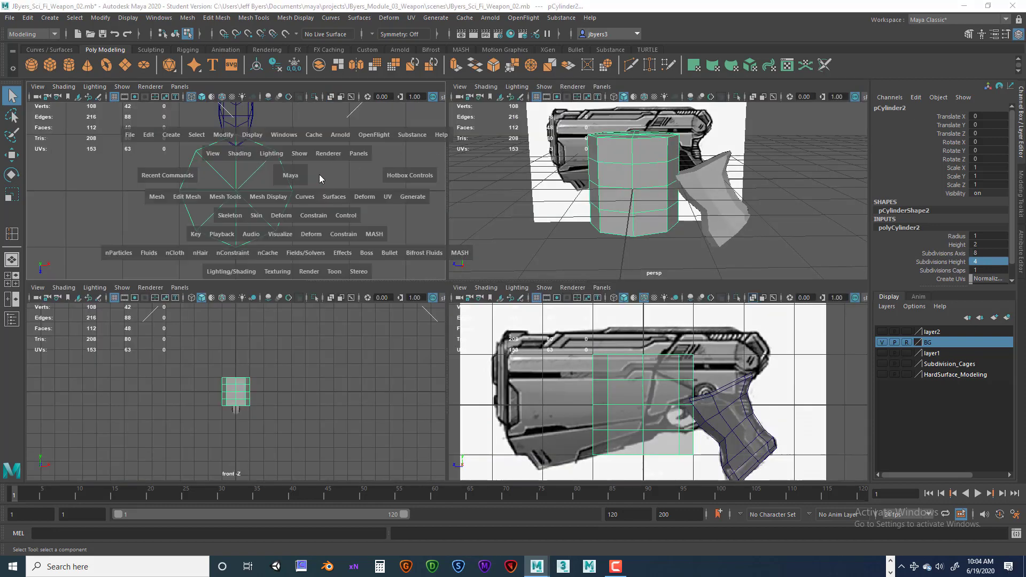
pyautogui.scroll(-3, 522, 244)
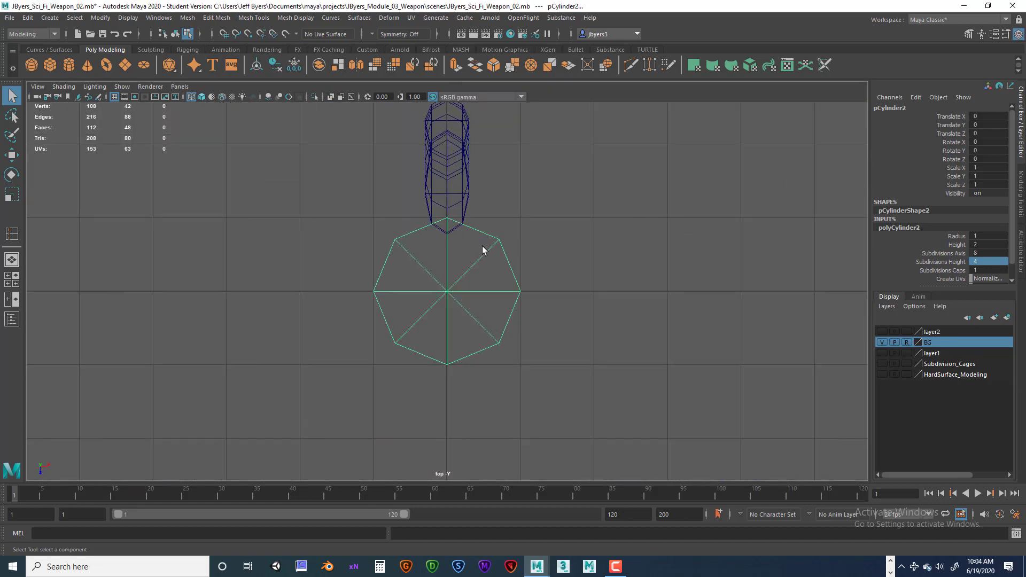
pyautogui.moveTo(482, 250); pyautogui.dragTo(485, 219, button='right')
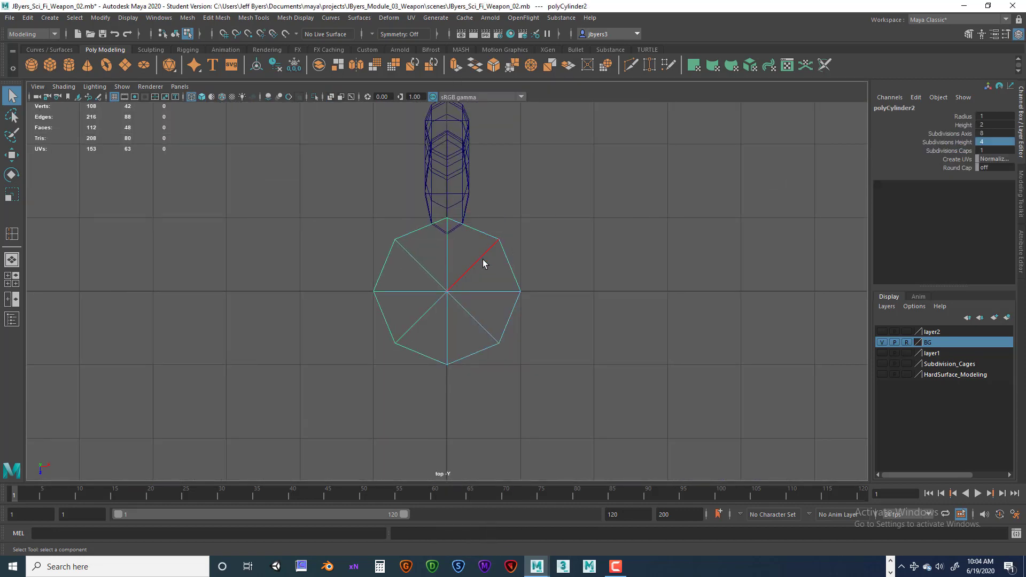
pyautogui.click(473, 267)
pyautogui.keyDown('shift'); pyautogui.click(423, 254); pyautogui.keyUp('shift')
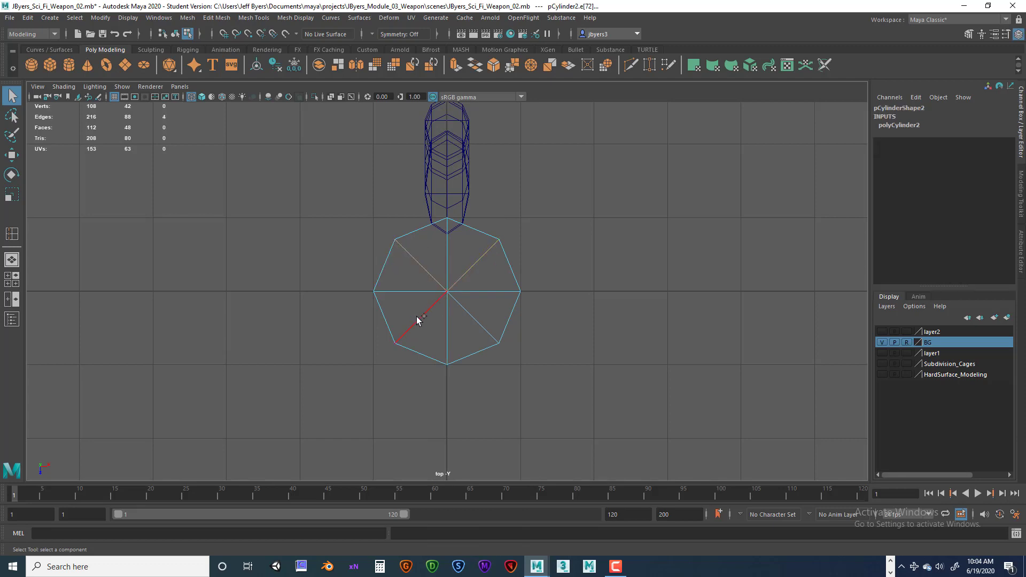
pyautogui.keyDown('shift'); pyautogui.click(417, 320); pyautogui.keyUp('shift')
pyautogui.keyDown('shift'); pyautogui.click(481, 321); pyautogui.keyUp('shift')
pyautogui.press('Delete')
pyautogui.press('space')
pyautogui.press('space')
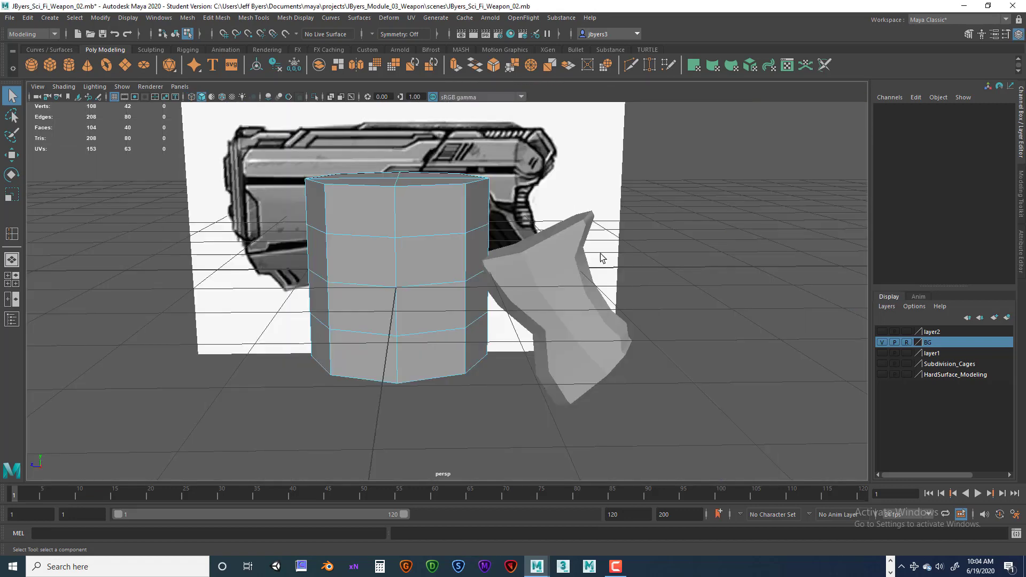
pyautogui.keyDown('alt'); pyautogui.moveTo(592, 264); pyautogui.dragTo(621, 275); pyautogui.keyUp('alt')
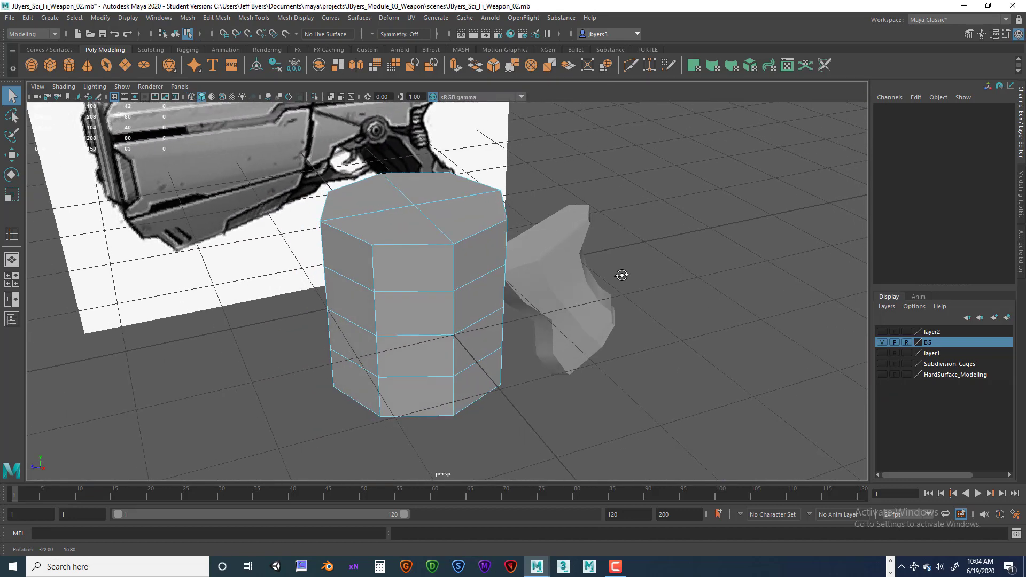
# Lay the whole cylinder on its side by setting its X rotation to 90.
pyautogui.moveTo(492, 256); pyautogui.dragTo(492, 279, button='right')
pyautogui.scroll(-3, 517, 287)
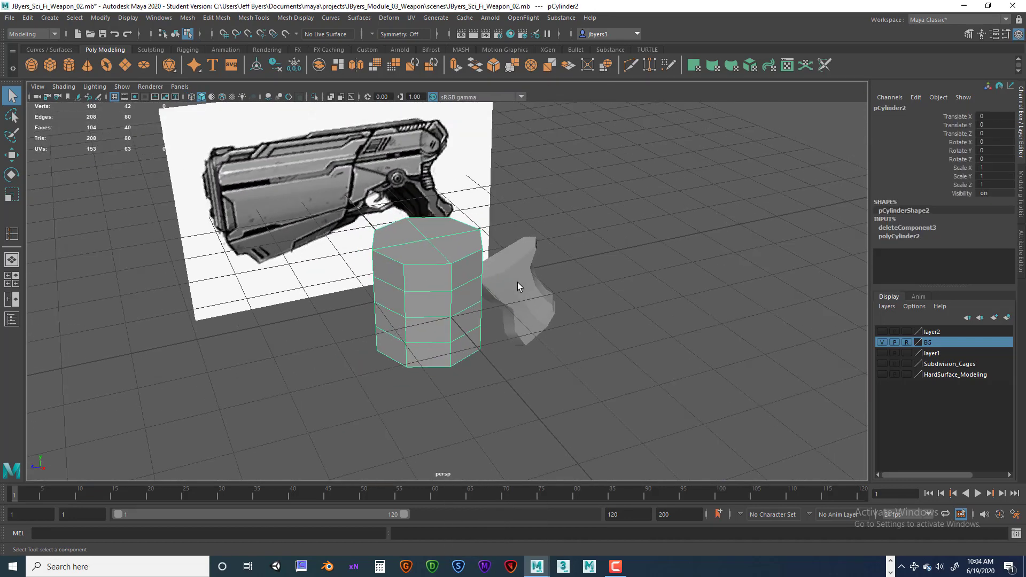
pyautogui.keyDown('alt'); pyautogui.moveTo(528, 279); pyautogui.dragTo(527, 290, button='middle'); pyautogui.keyUp('alt')
pyautogui.press('e')
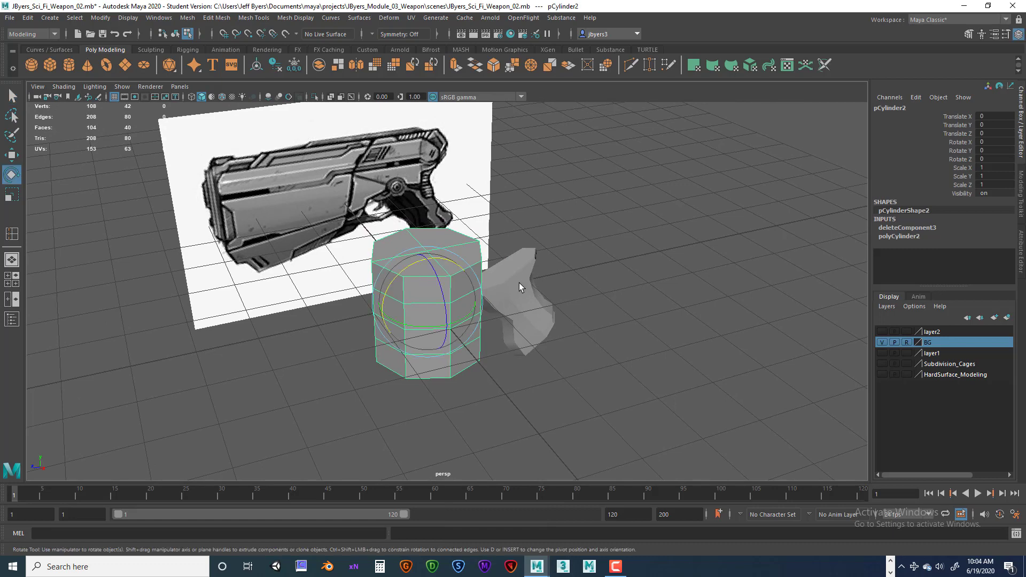
pyautogui.moveTo(427, 258); pyautogui.dragTo(375, 317)
pyautogui.click(991, 142)
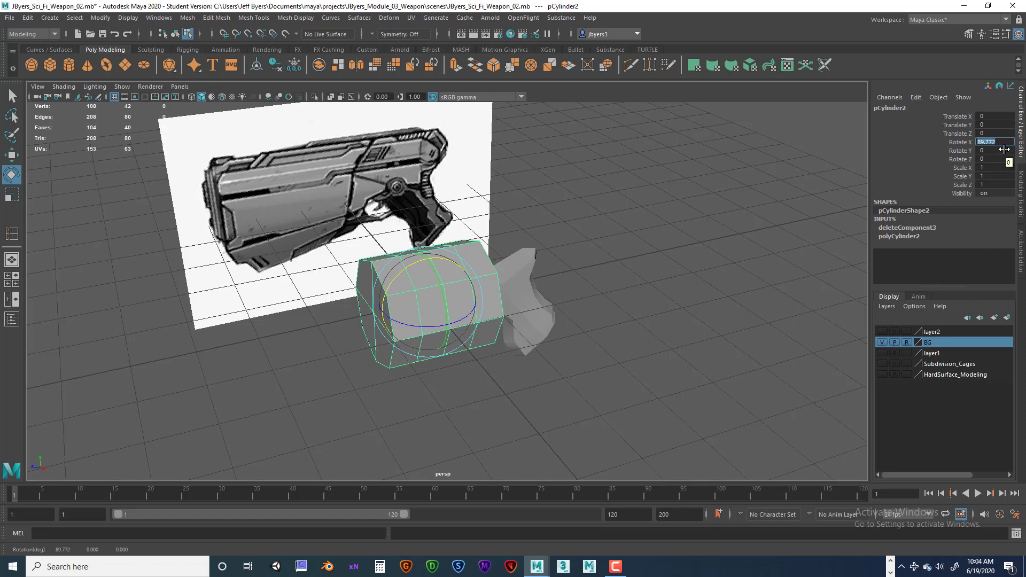
pyautogui.write('90')
pyautogui.press('Return')
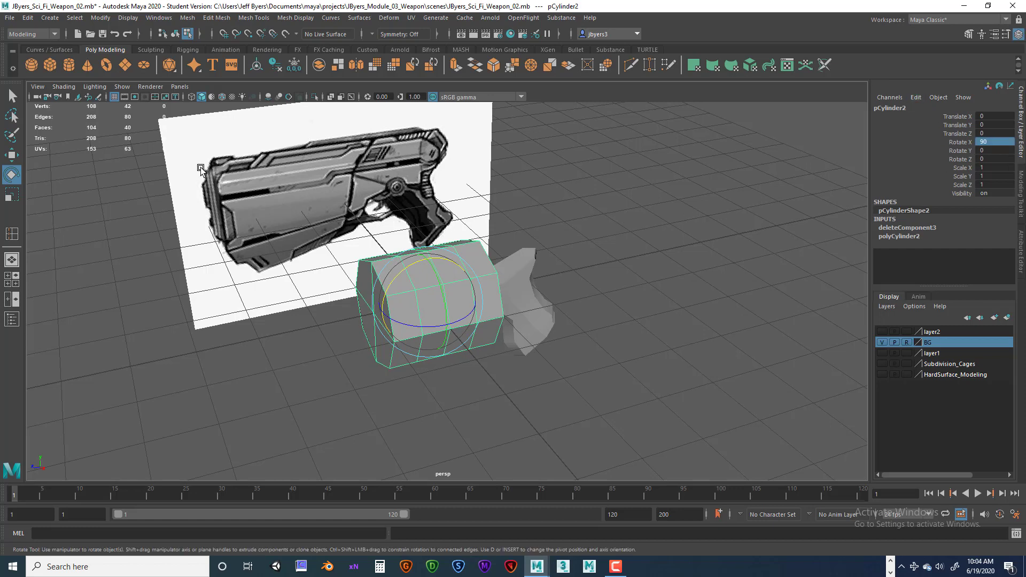
# Try the Rotate Tool's relative step snap at 45 degrees on the cylinder, and turn step snapping back off.
pyautogui.doubleClick(12, 175)
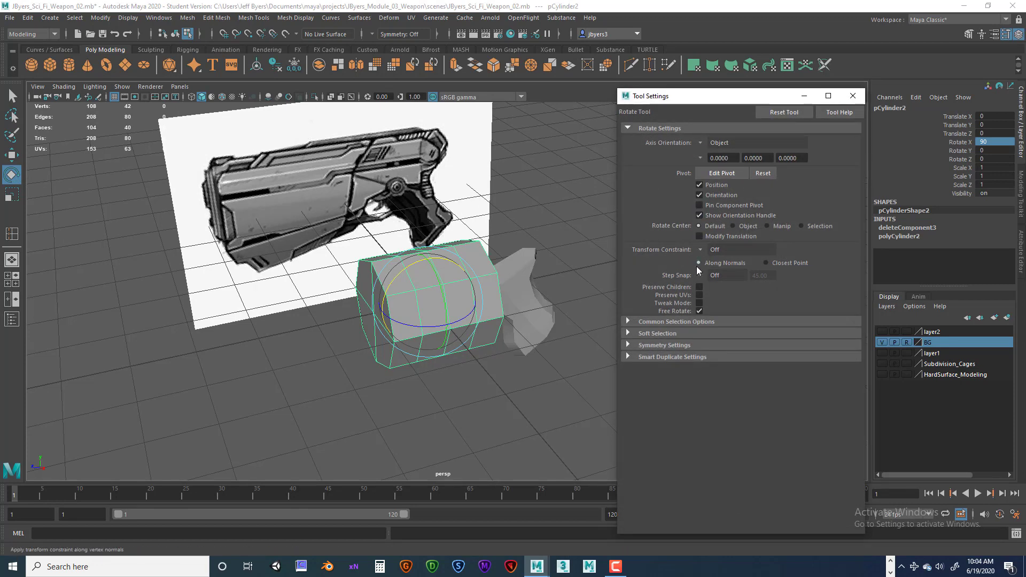
pyautogui.click(720, 276)
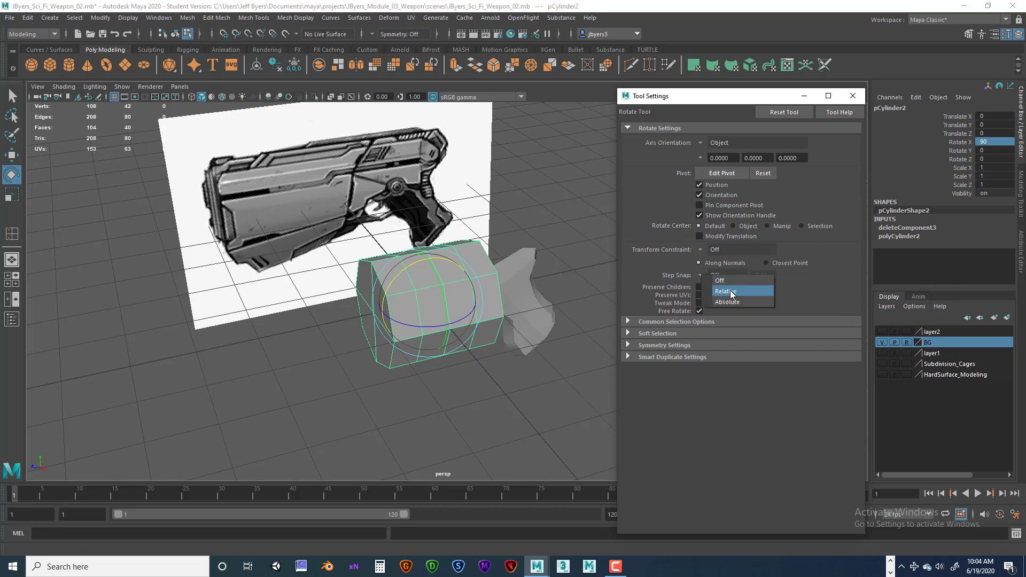
pyautogui.click(725, 291)
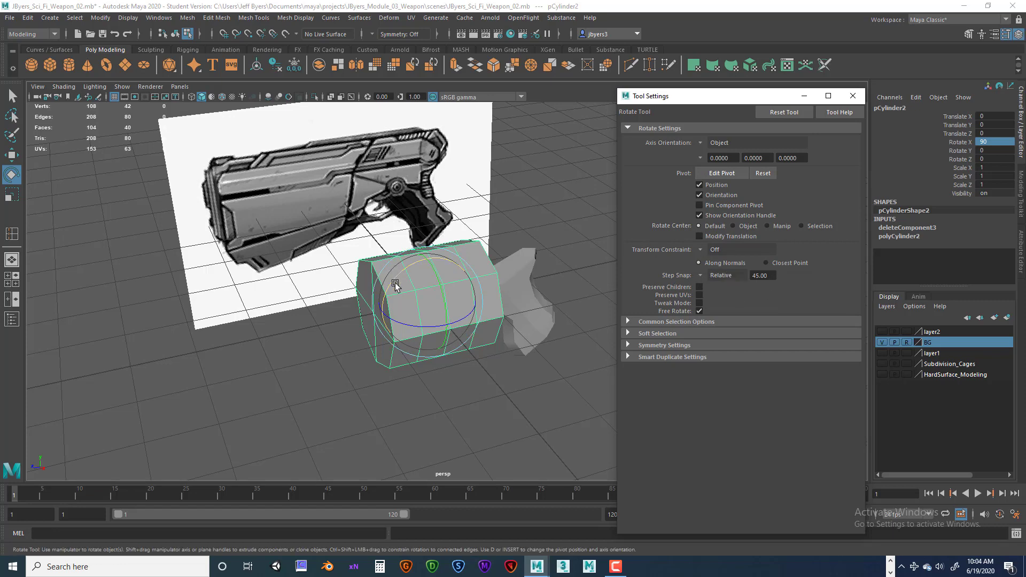
pyautogui.moveTo(395, 273); pyautogui.dragTo(414, 298)
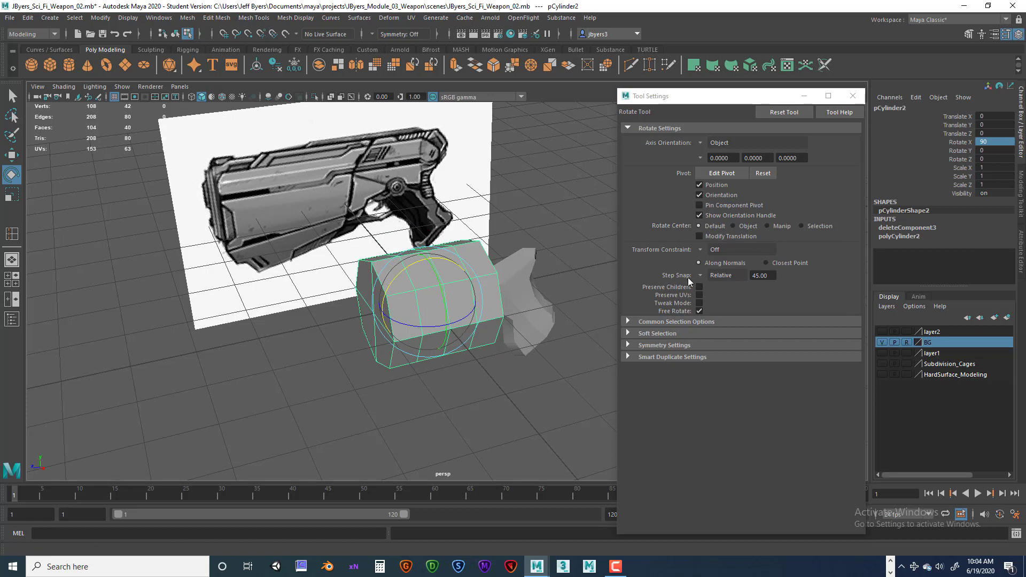
pyautogui.click(718, 276)
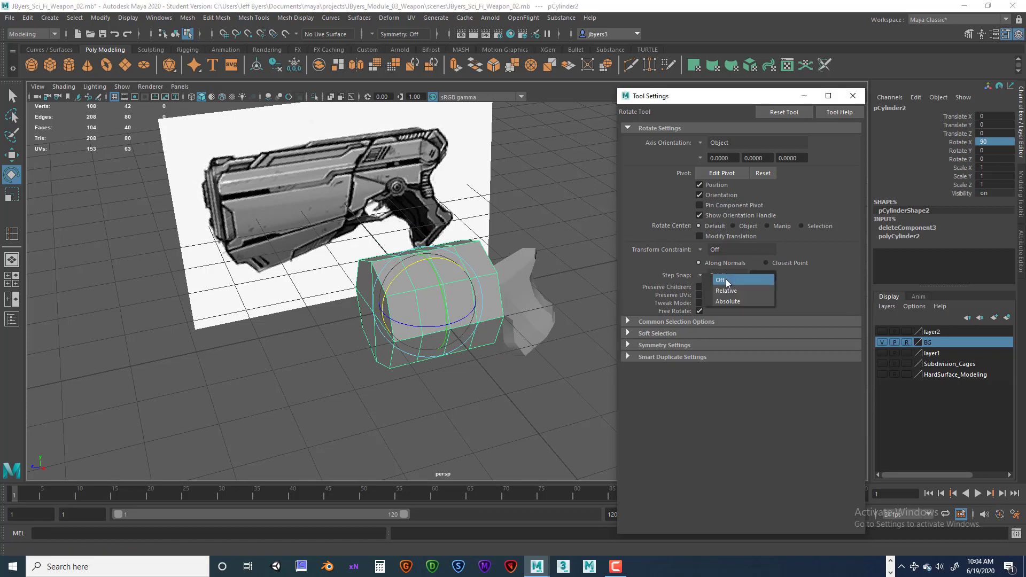
pyautogui.click(726, 281)
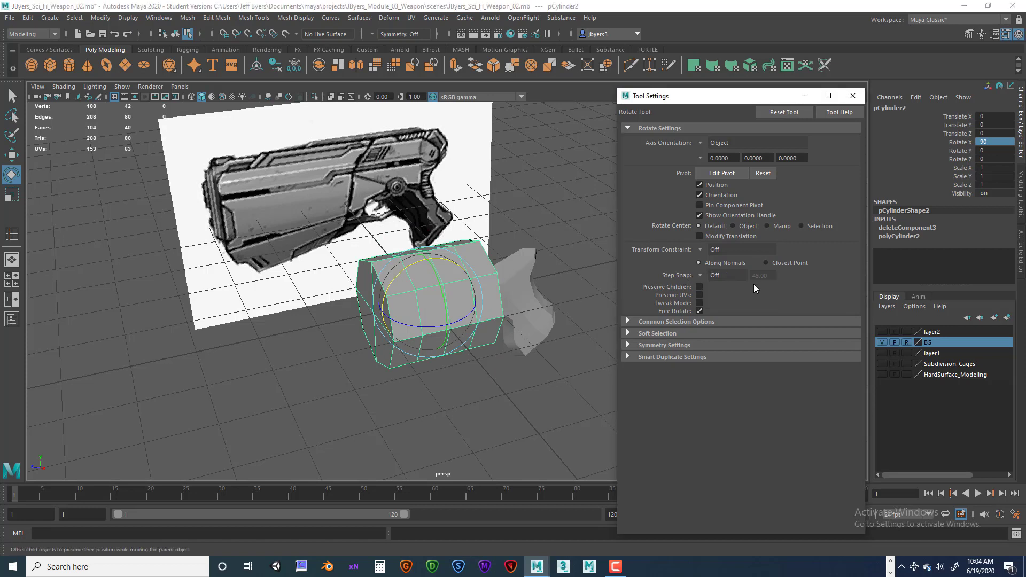
pyautogui.click(706, 278)
pyautogui.click(721, 288)
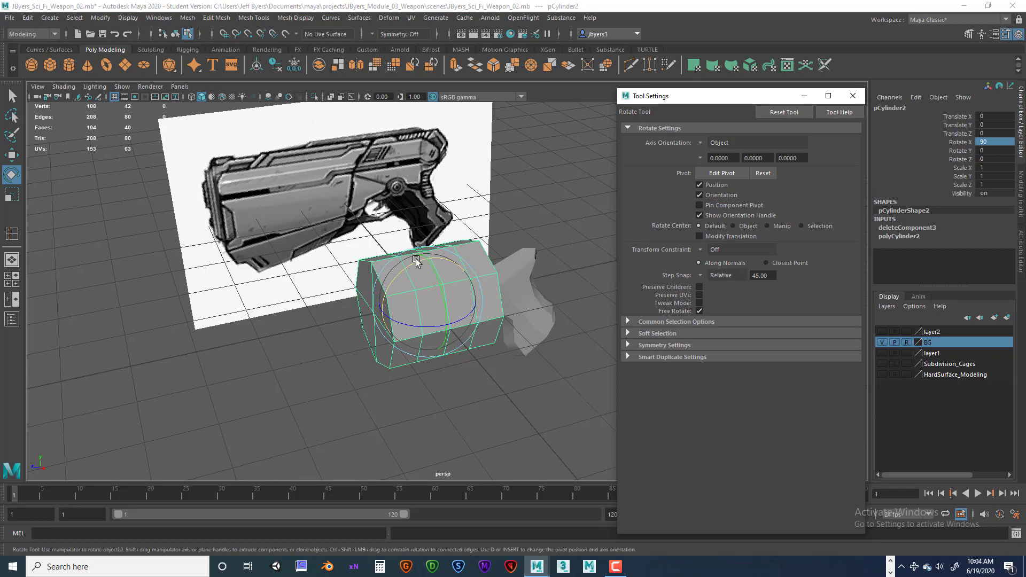
pyautogui.click(716, 275)
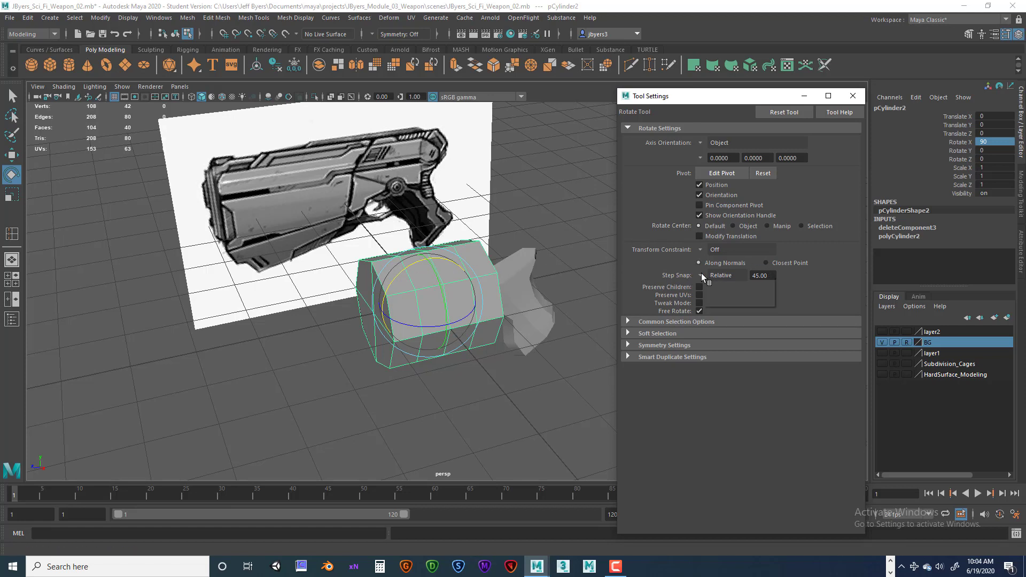
pyautogui.click(719, 277)
pyautogui.click(852, 95)
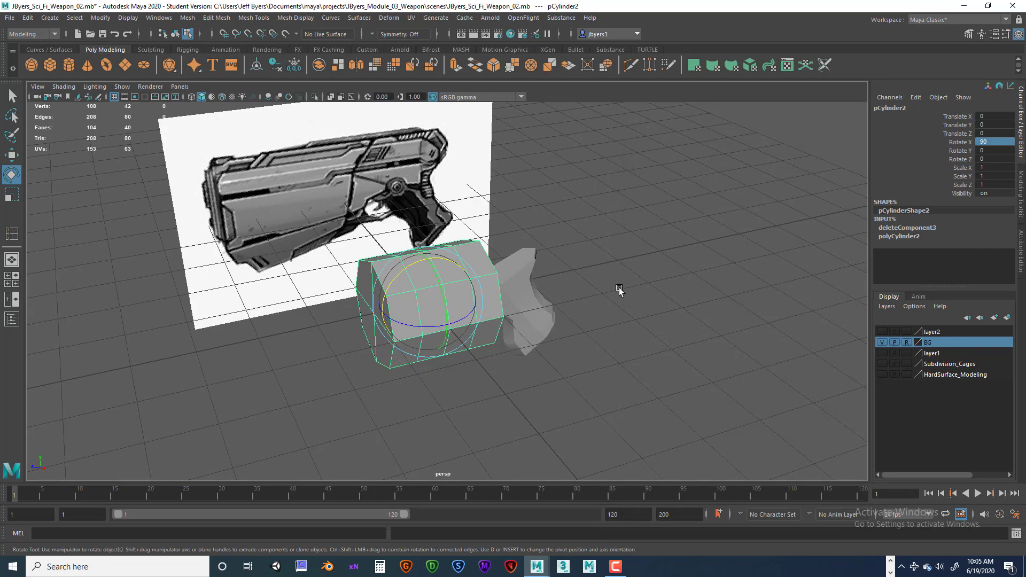
# Narrow the cylinder across the gun's width by scaling it to about 0.536 in X.
pyautogui.keyDown('alt'); pyautogui.moveTo(618, 290); pyautogui.dragTo(684, 287); pyautogui.keyUp('alt')
pyautogui.scroll(3, 638, 283)
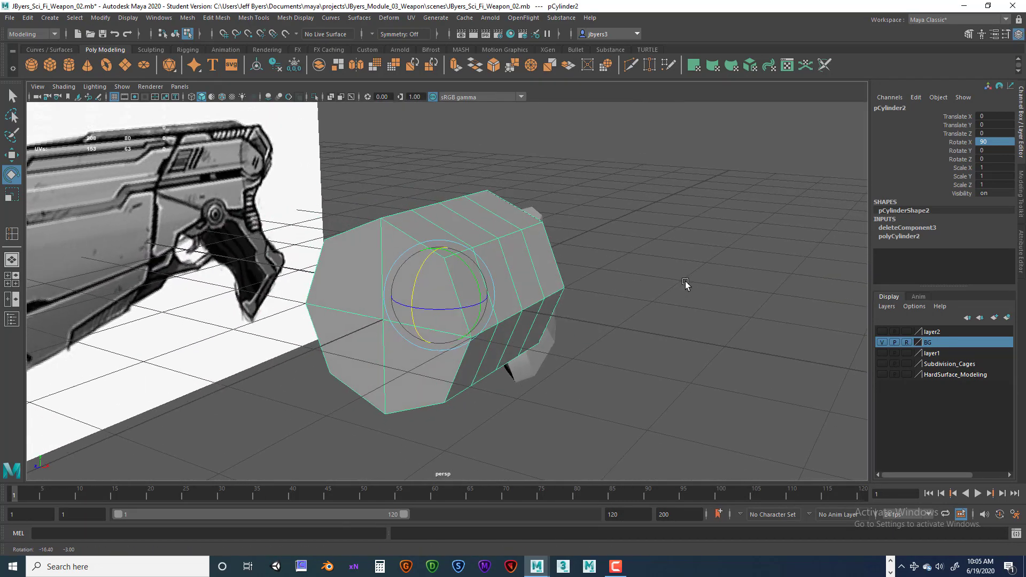
pyautogui.press('r')
pyautogui.moveTo(479, 298); pyautogui.dragTo(519, 303)
pyautogui.scroll(-3, 493, 300)
# Shrink the Maya window, open the Aliens M-41 pulse rifle image from the desktop in Photos, and place the two windows side by side.
pyautogui.doubleClick(935, 5)
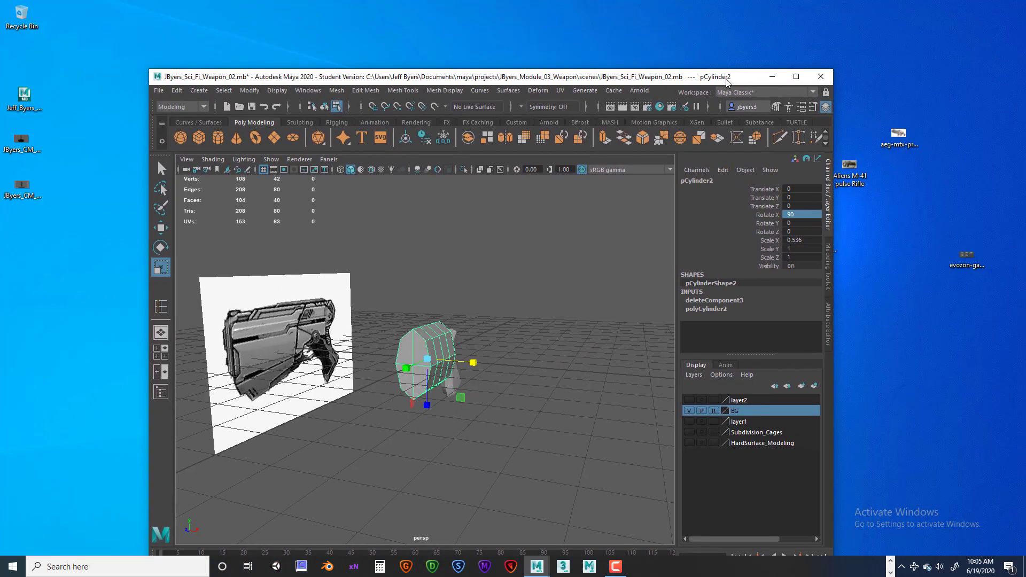
pyautogui.doubleClick(853, 172)
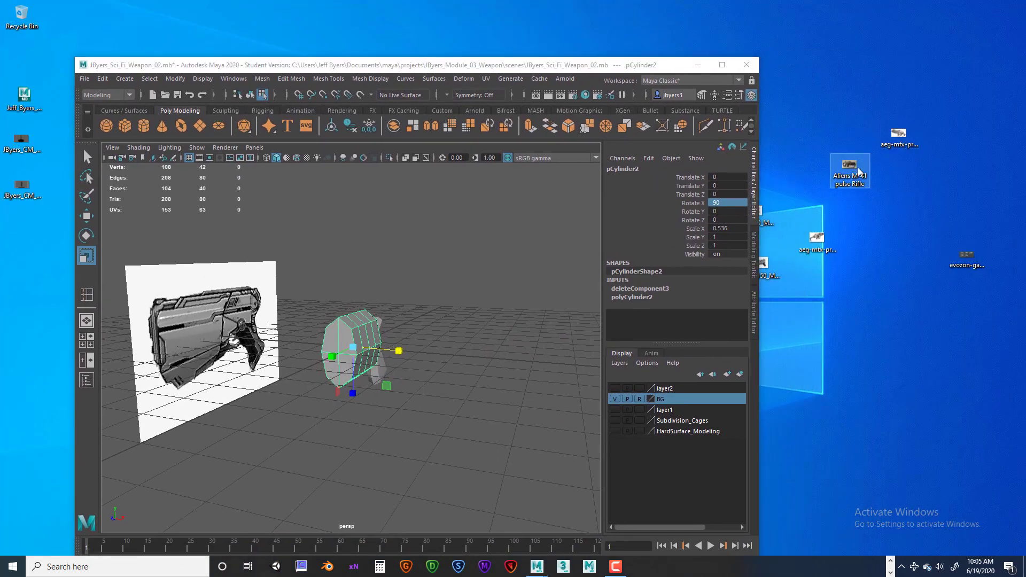
pyautogui.moveTo(413, 75); pyautogui.dragTo(820, 61)
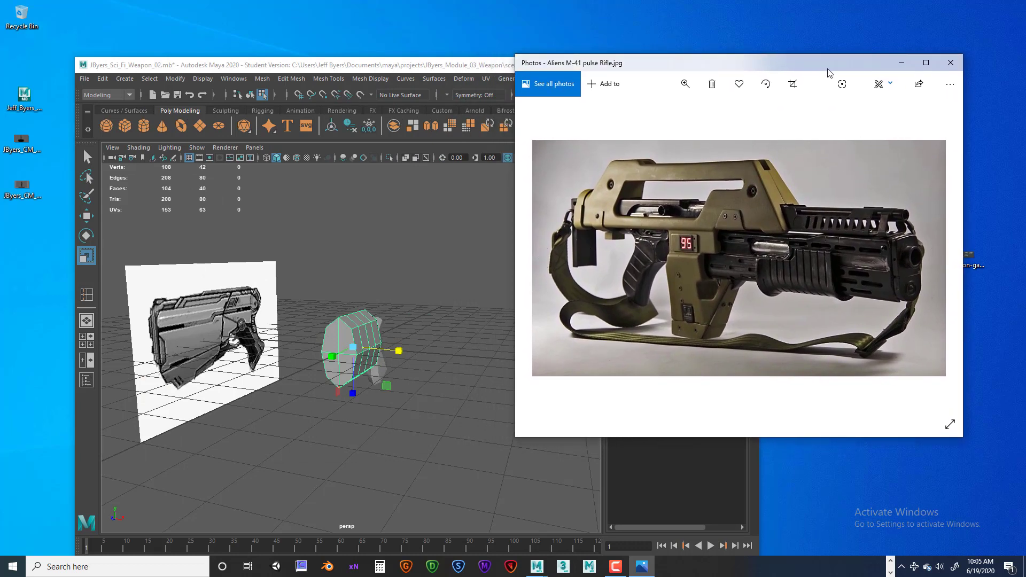
pyautogui.moveTo(828, 72)
pyautogui.mouseDown()
pyautogui.moveTo(855, 60)
pyautogui.moveTo(840, 59)
pyautogui.mouseUp()
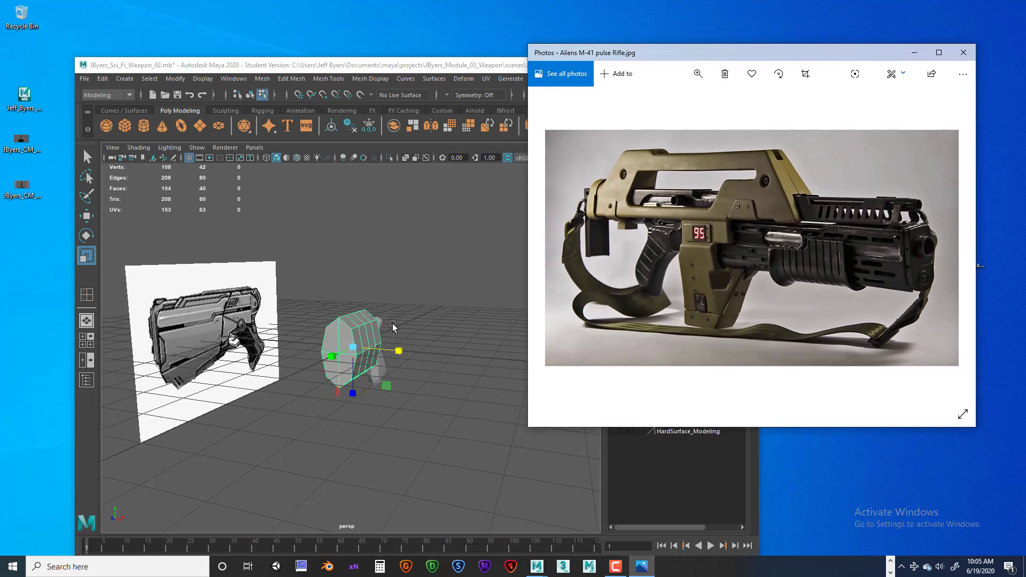
pyautogui.keyDown('alt'); pyautogui.moveTo(352, 329); pyautogui.dragTo(451, 308); pyautogui.keyUp('alt')
pyautogui.moveTo(655, 68); pyautogui.dragTo(590, 26)
pyautogui.moveTo(789, 49); pyautogui.dragTo(798, 30)
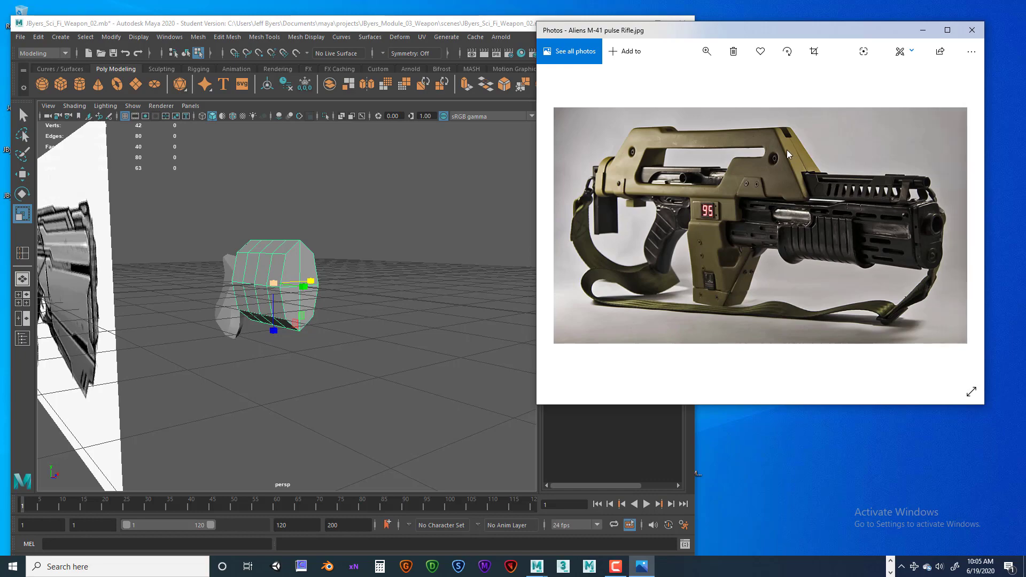
# Compare the cylinder's width with the grip in perspective and narrow the cylinder further to an X scale of about 0.49.
pyautogui.keyDown('alt'); pyautogui.moveTo(345, 327); pyautogui.dragTo(115, 363); pyautogui.keyUp('alt')
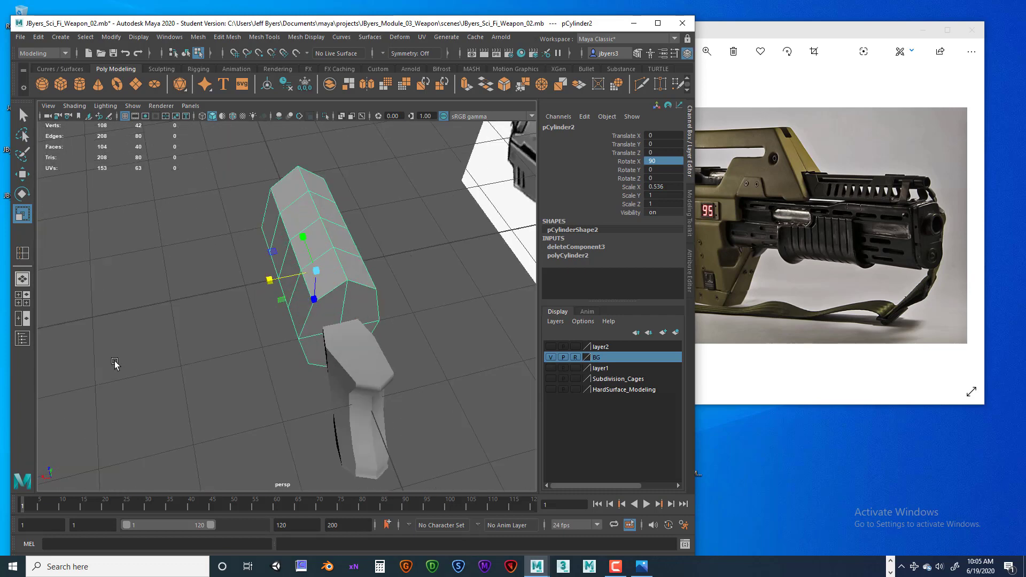
pyautogui.keyDown('alt'); pyautogui.moveTo(115, 364); pyautogui.dragTo(183, 354, button='right'); pyautogui.keyUp('alt')
pyautogui.keyDown('alt'); pyautogui.moveTo(183, 354); pyautogui.dragTo(188, 337); pyautogui.keyUp('alt')
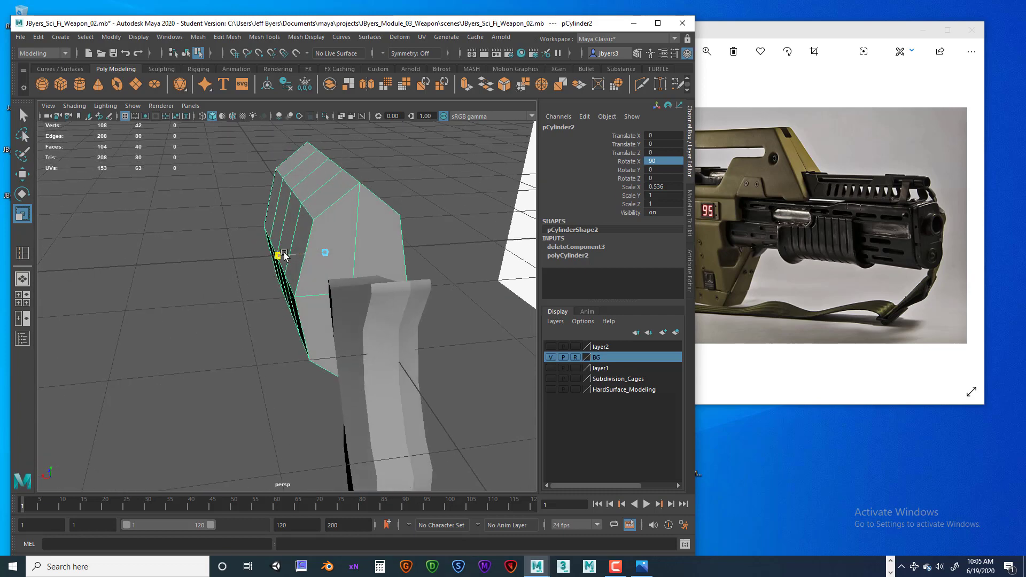
pyautogui.keyDown('alt'); pyautogui.moveTo(287, 256); pyautogui.dragTo(451, 277); pyautogui.keyUp('alt')
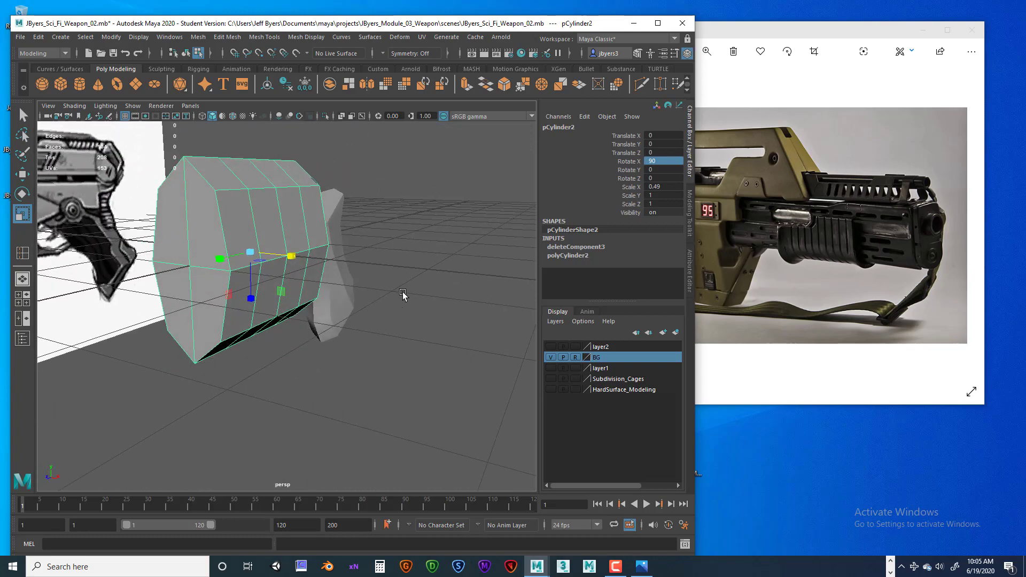
pyautogui.scroll(-4, 404, 294)
pyautogui.keyDown('alt'); pyautogui.moveTo(409, 306); pyautogui.dragTo(368, 301); pyautogui.keyUp('alt')
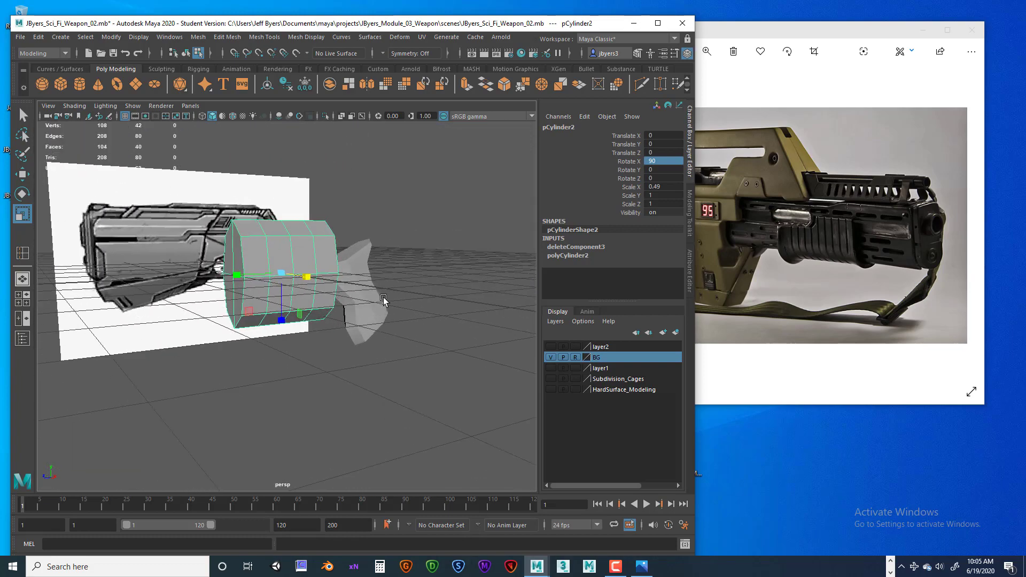
pyautogui.keyDown('alt'); pyautogui.moveTo(273, 248); pyautogui.dragTo(339, 276); pyautogui.keyUp('alt')
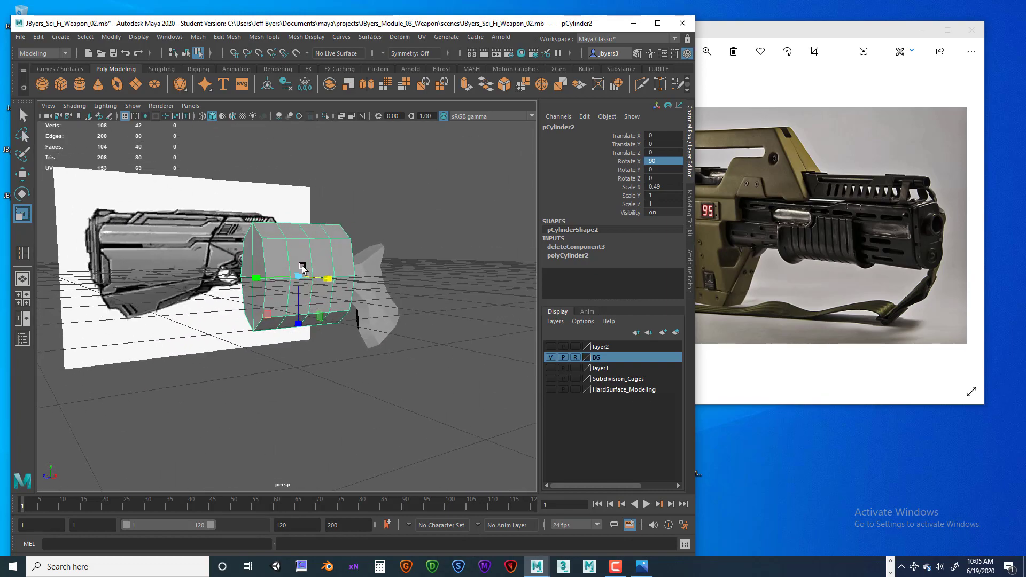
# Select the four lengthwise edge rows bordering the cylinder's side faces and scale them apart vertically to make the flat sides taller.
pyautogui.scroll(5, 312, 271)
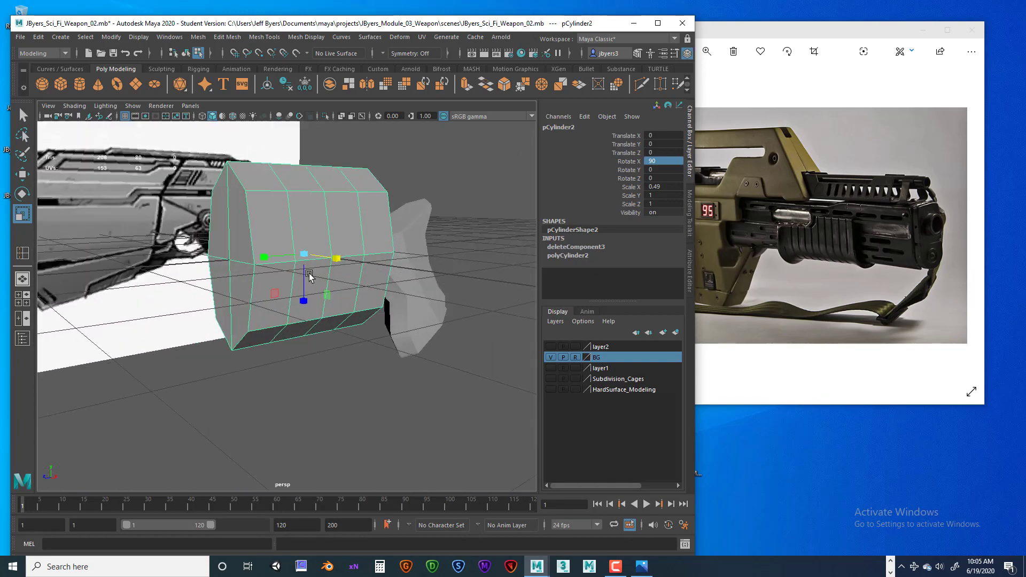
pyautogui.keyDown('alt'); pyautogui.moveTo(312, 275); pyautogui.dragTo(328, 345, button='middle'); pyautogui.keyUp('alt')
pyautogui.keyDown('alt'); pyautogui.moveTo(328, 346); pyautogui.dragTo(353, 279); pyautogui.keyUp('alt')
pyautogui.rightClick(353, 274)
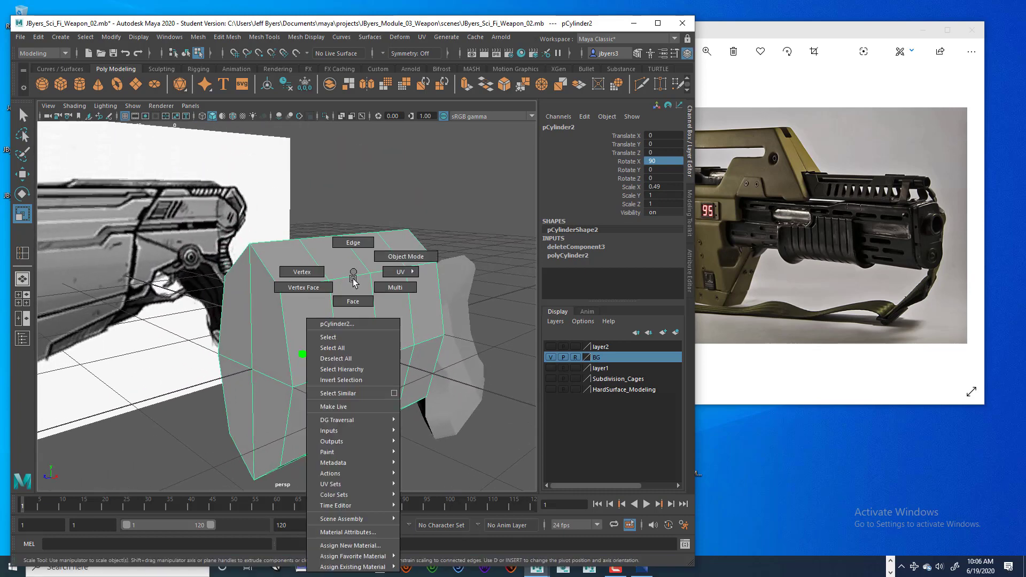
pyautogui.click(353, 243)
pyautogui.click(347, 278)
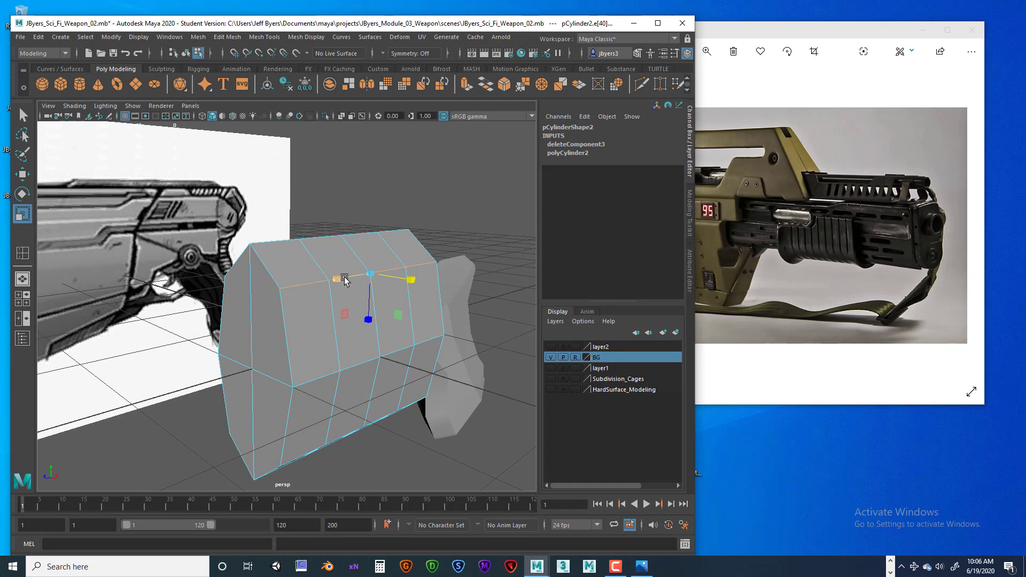
pyautogui.keyDown('alt'); pyautogui.moveTo(344, 279); pyautogui.dragTo(377, 299); pyautogui.keyUp('alt')
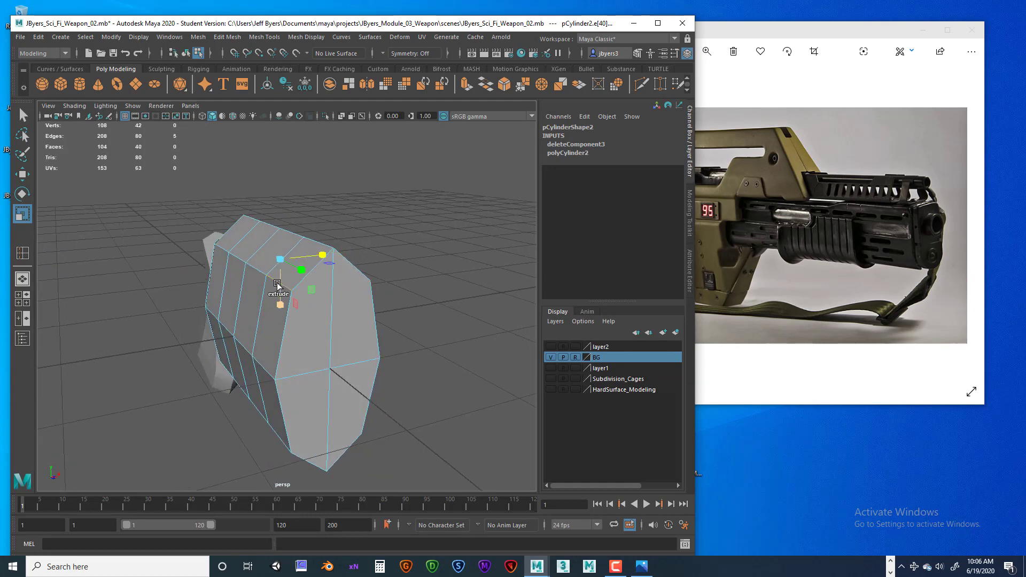
pyautogui.keyDown('alt'); pyautogui.moveTo(395, 342); pyautogui.dragTo(303, 293); pyautogui.keyUp('alt')
pyautogui.keyDown('shift'); pyautogui.doubleClick(266, 396); pyautogui.keyUp('shift')
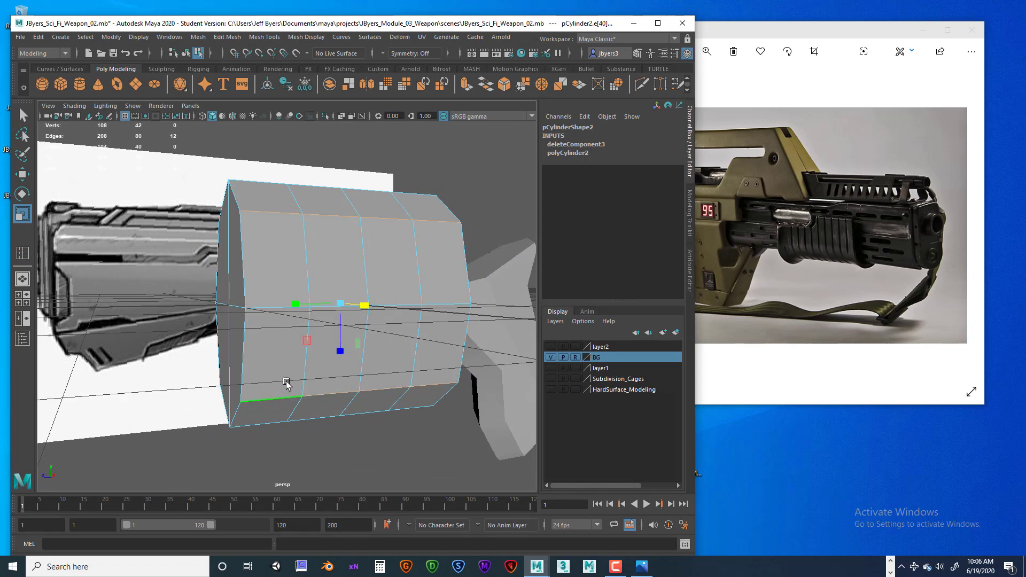
pyautogui.keyDown('alt'); pyautogui.moveTo(284, 381); pyautogui.dragTo(416, 378); pyautogui.keyUp('alt')
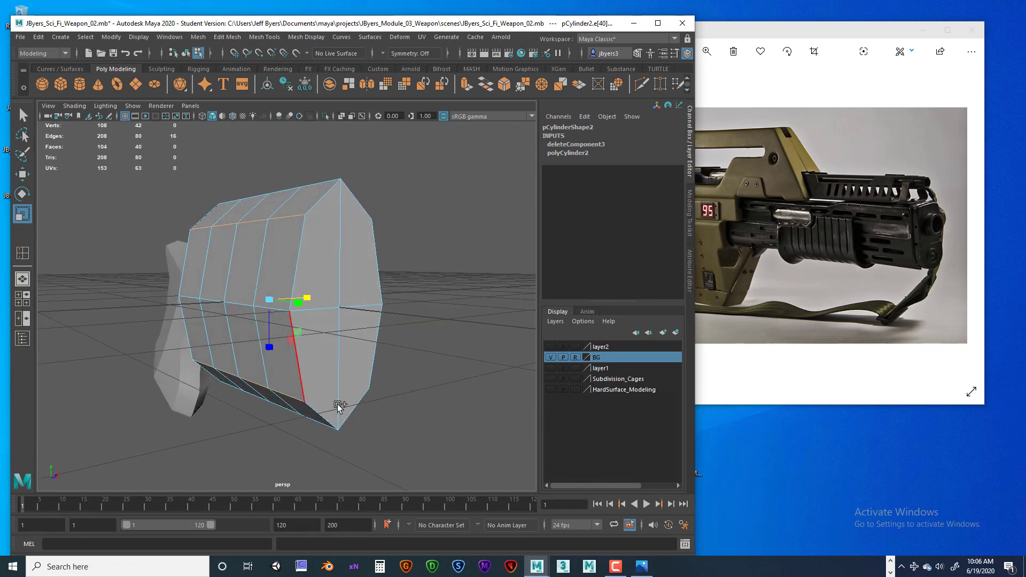
pyautogui.keyDown('alt'); pyautogui.moveTo(338, 406); pyautogui.dragTo(310, 365); pyautogui.keyUp('alt')
pyautogui.keyDown('alt'); pyautogui.moveTo(376, 304); pyautogui.dragTo(464, 324); pyautogui.keyUp('alt')
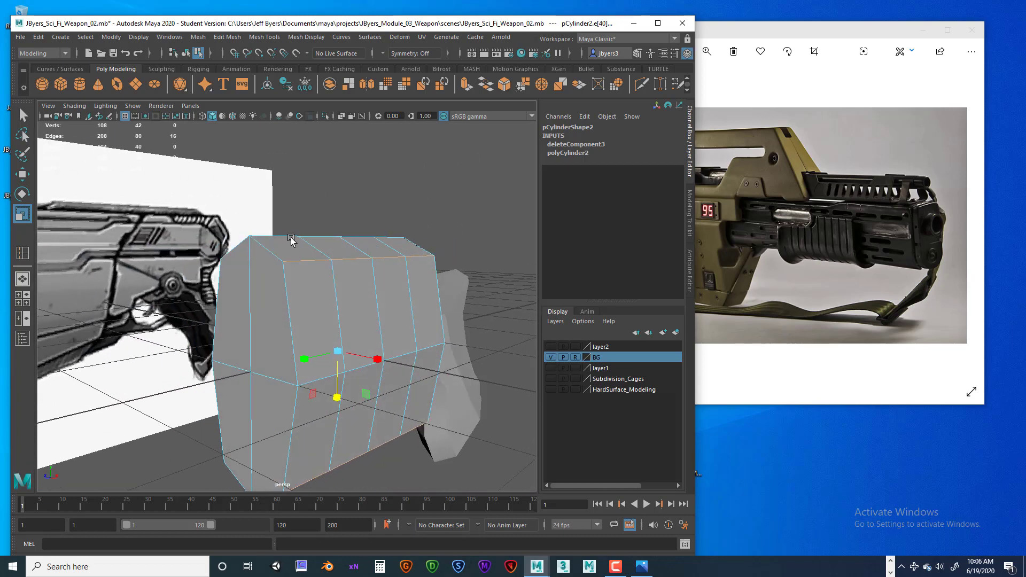
# Return the cylinder to object mode in the full side view and maximize the Maya window.
pyautogui.keyDown('alt'); pyautogui.moveTo(291, 238); pyautogui.dragTo(284, 236); pyautogui.keyUp('alt')
pyautogui.scroll(-4, 334, 318)
pyautogui.moveTo(359, 362)
pyautogui.keyDown('alt'); pyautogui.mouseDown()
pyautogui.moveTo(351, 348)
pyautogui.moveTo(320, 348)
pyautogui.moveTo(373, 348)
pyautogui.moveTo(302, 353)
pyautogui.moveTo(377, 353)
pyautogui.moveTo(345, 352)
pyautogui.mouseUp(); pyautogui.keyUp('alt')
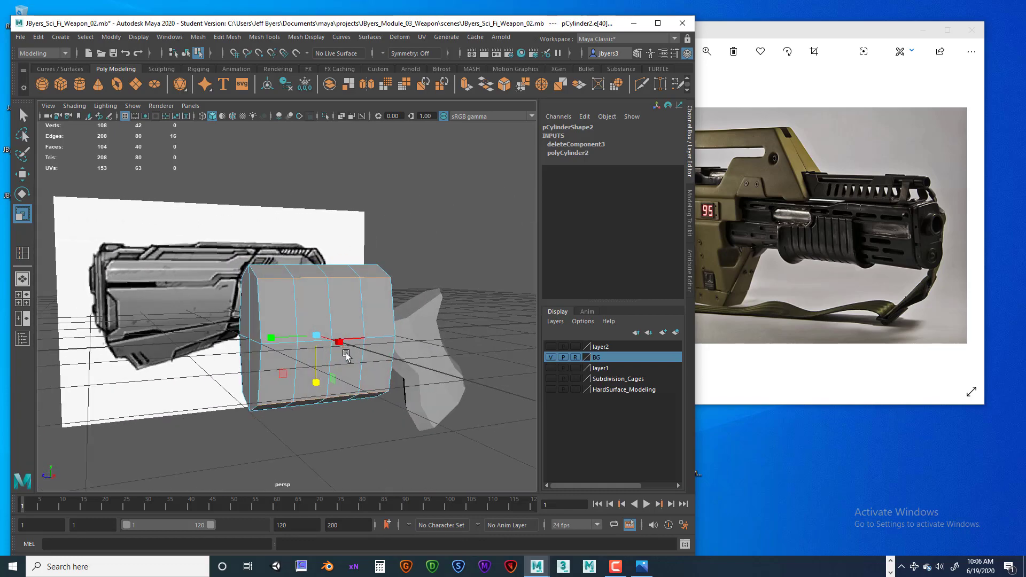
pyautogui.press('space')
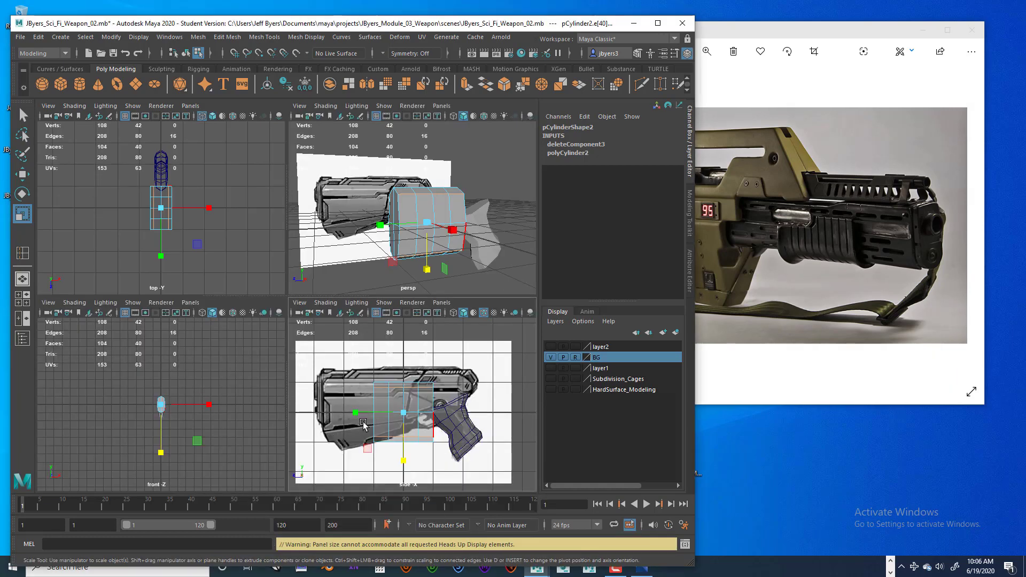
pyautogui.press('space')
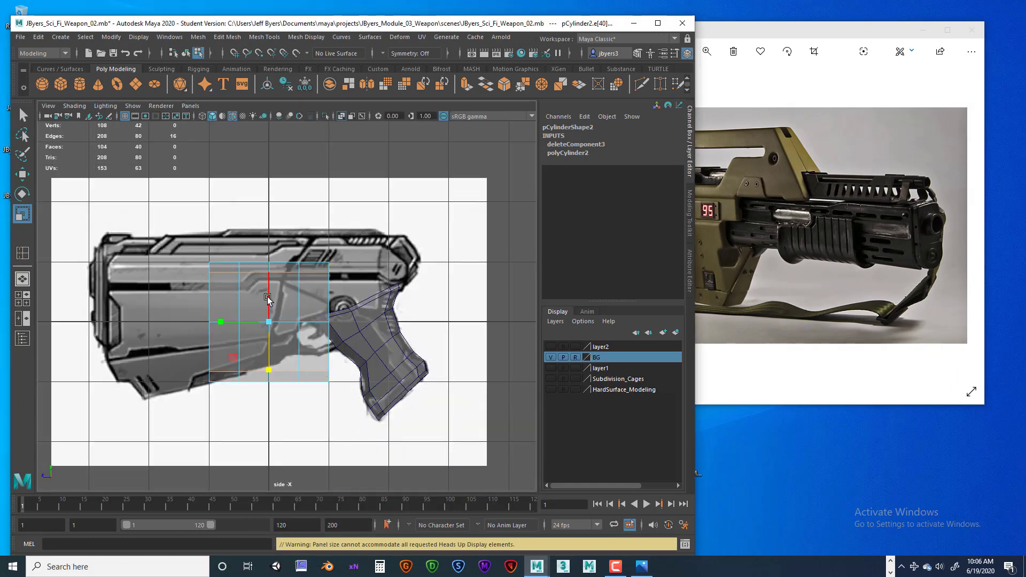
pyautogui.moveTo(267, 296); pyautogui.dragTo(258, 337, button='right')
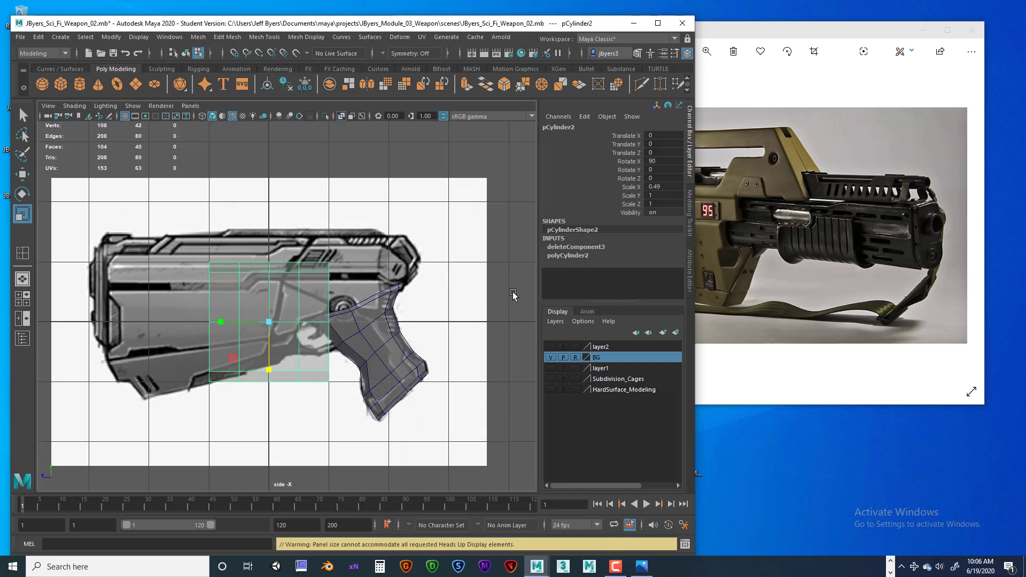
pyautogui.doubleClick(576, 24)
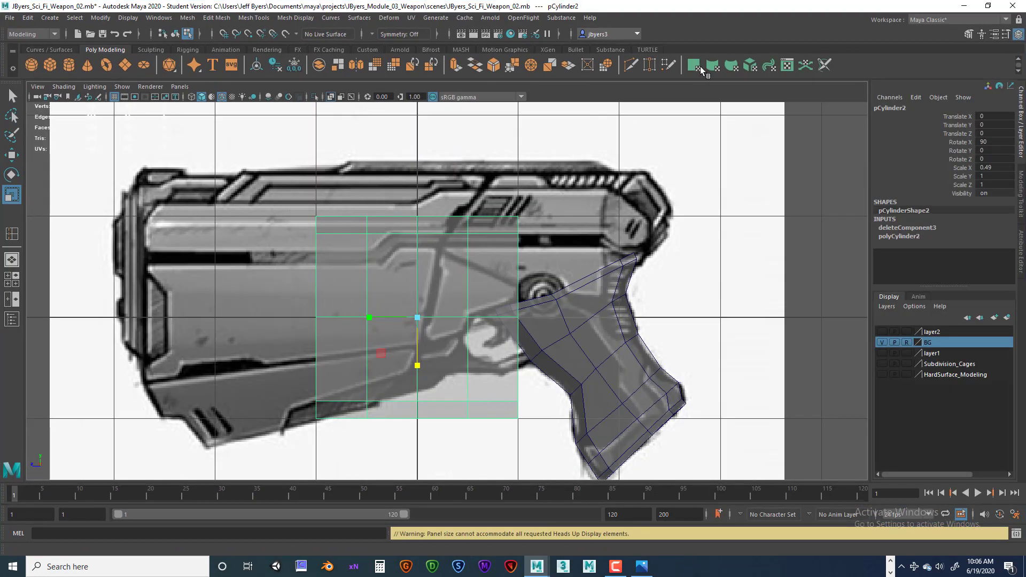
# Move the cylinder over the rear body above the grip, to about 0.997 in Translate Y and -1.504 in Translate Z.
pyautogui.keyDown('alt'); pyautogui.moveTo(613, 285); pyautogui.dragTo(612, 282, button='middle'); pyautogui.keyUp('alt')
pyautogui.keyDown('alt'); pyautogui.moveTo(612, 282); pyautogui.dragTo(655, 336); pyautogui.keyUp('alt')
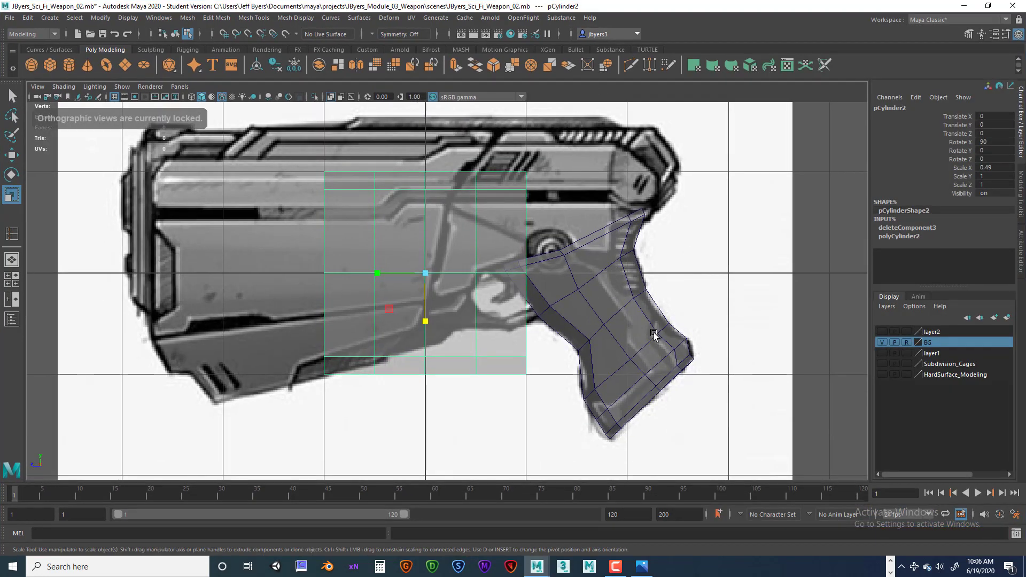
pyautogui.scroll(-3, 643, 328)
pyautogui.scroll(3, 636, 323)
pyautogui.scroll(2, 601, 357)
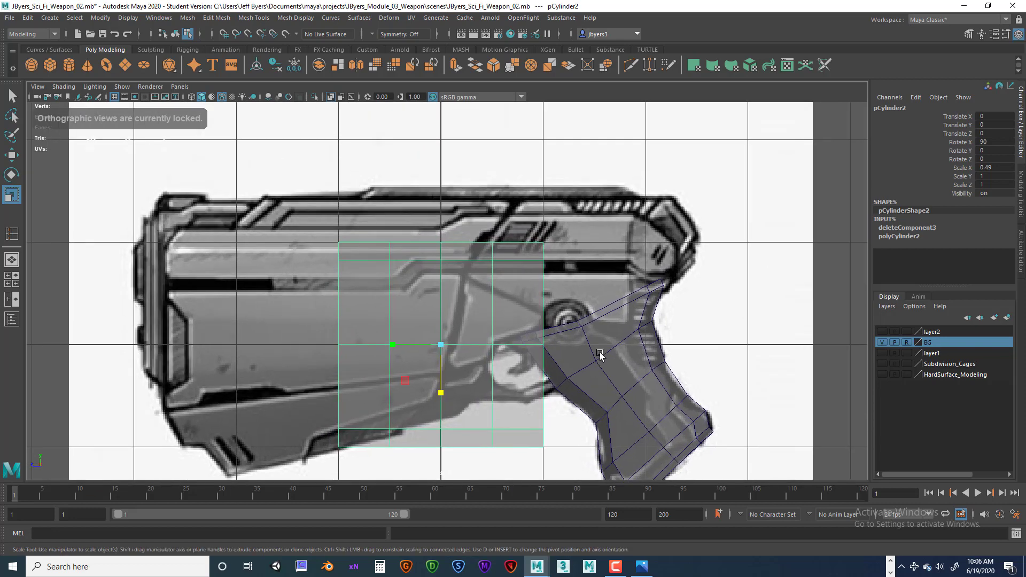
pyautogui.press('w')
pyautogui.moveTo(442, 316); pyautogui.dragTo(480, 195)
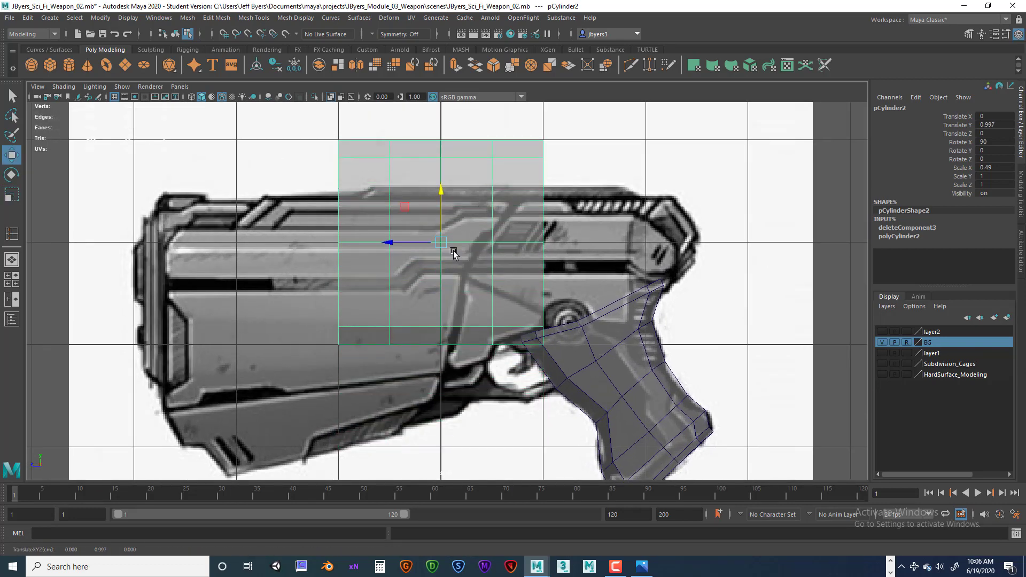
pyautogui.moveTo(394, 240); pyautogui.dragTo(551, 236)
pyautogui.scroll(1, 587, 294)
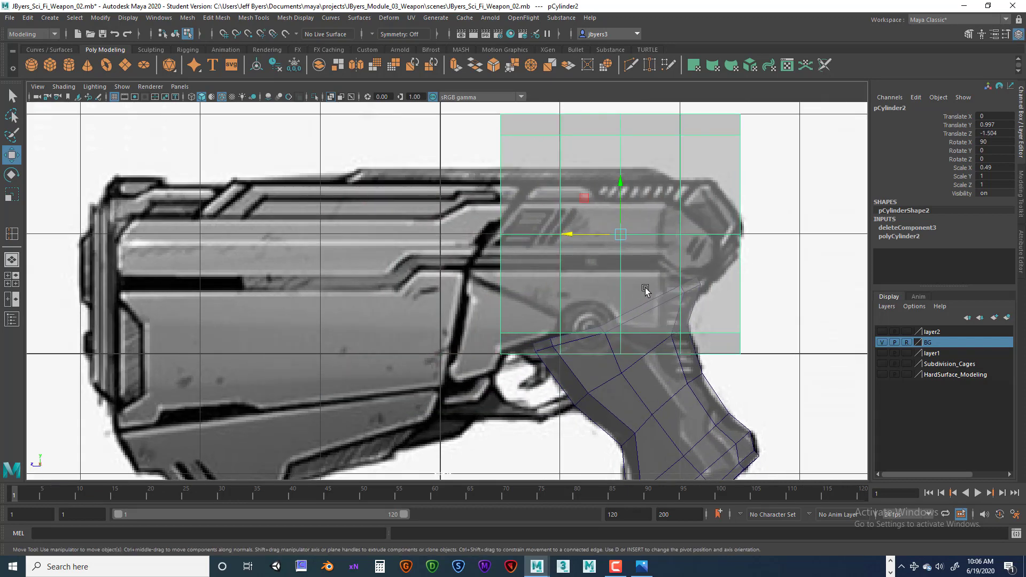
pyautogui.press('super')
pyautogui.press('super')
pyautogui.keyDown('alt'); pyautogui.moveTo(635, 255); pyautogui.dragTo(630, 278, button='middle'); pyautogui.keyUp('alt')
# Scale the cylinder to about 0.376 in X, 0.768 in Y and 0.708 in Z, and lower it to about 0.824 in Translate Y.
pyautogui.press('r')
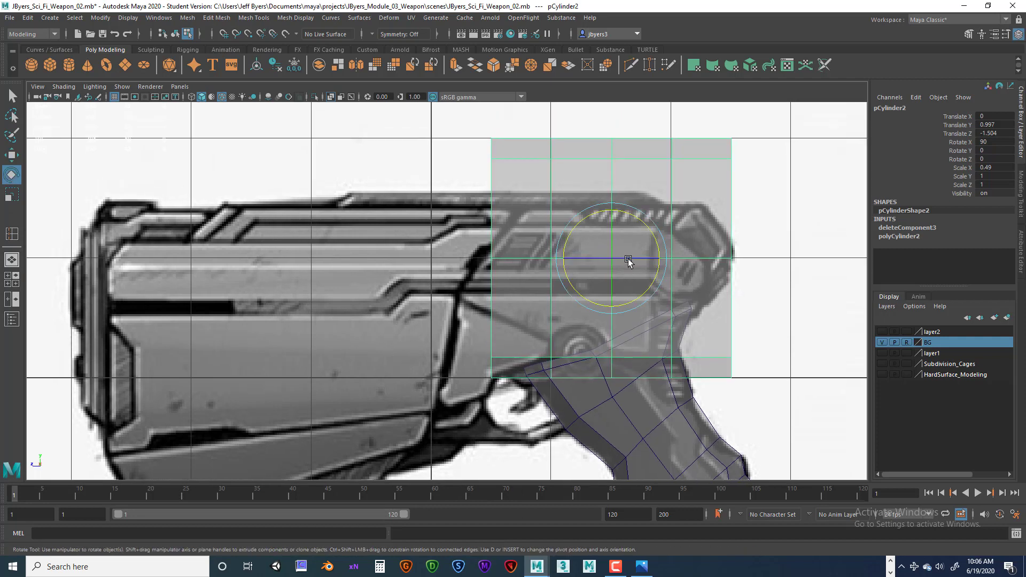
pyautogui.moveTo(610, 307); pyautogui.dragTo(569, 270)
pyautogui.hotkey('ctrl', 'z')
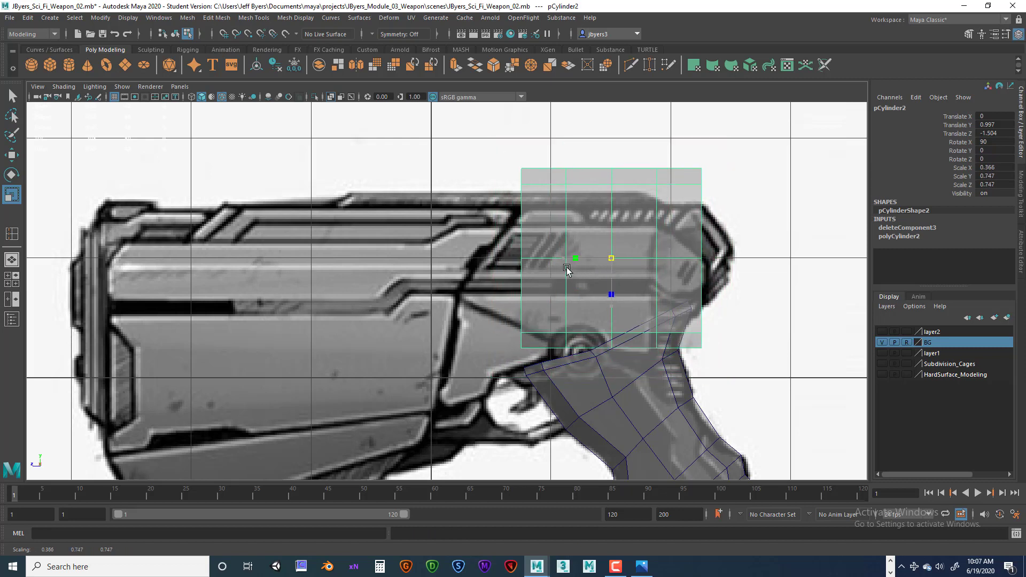
pyautogui.moveTo(611, 306); pyautogui.dragTo(611, 301)
pyautogui.press('w')
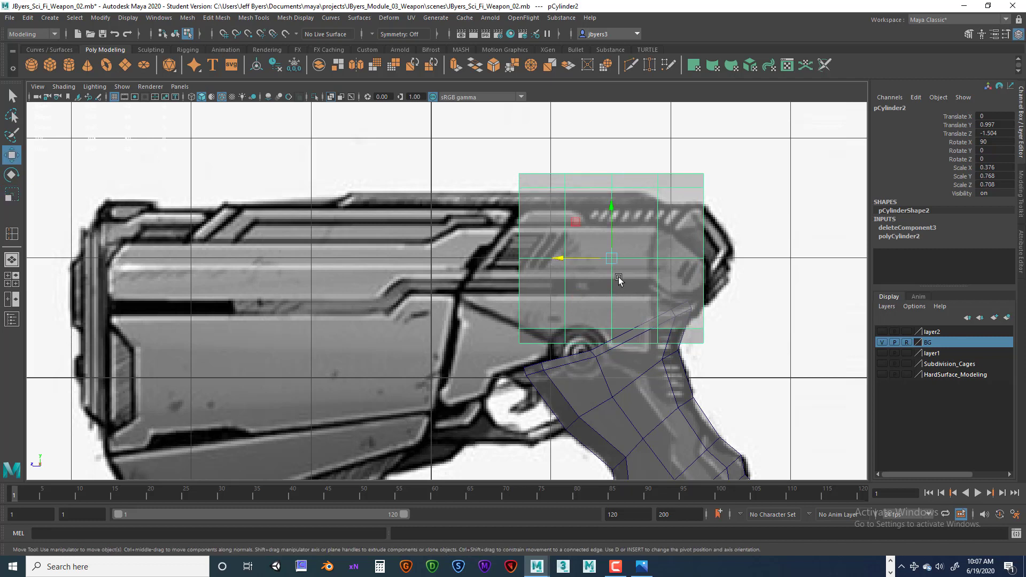
pyautogui.moveTo(604, 213); pyautogui.dragTo(604, 232)
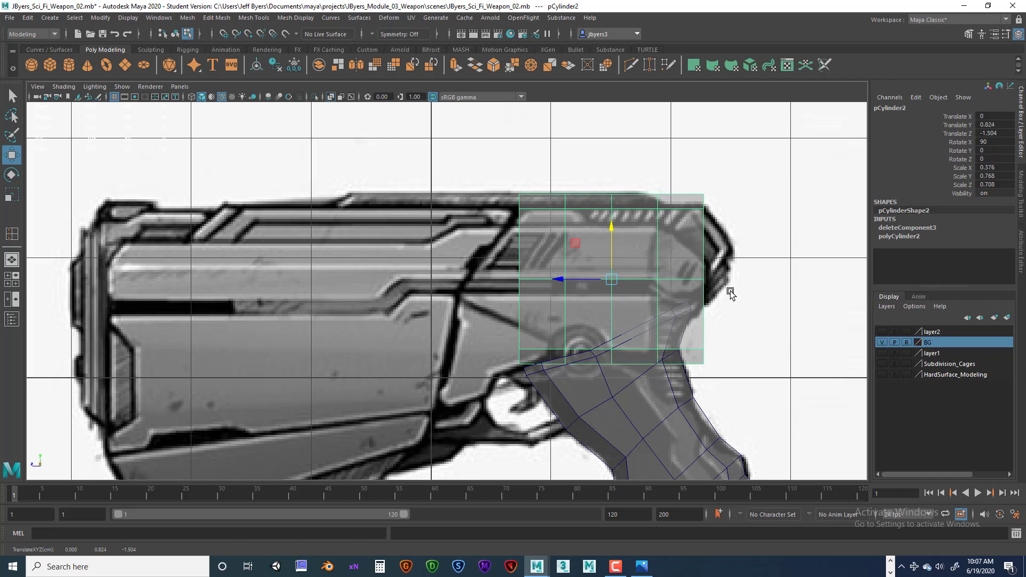
# Switch the cylinder to vertex editing and try rotating its upper front vertices toward the slanted seam in the reference.
pyautogui.moveTo(553, 203); pyautogui.dragTo(525, 191, button='right')
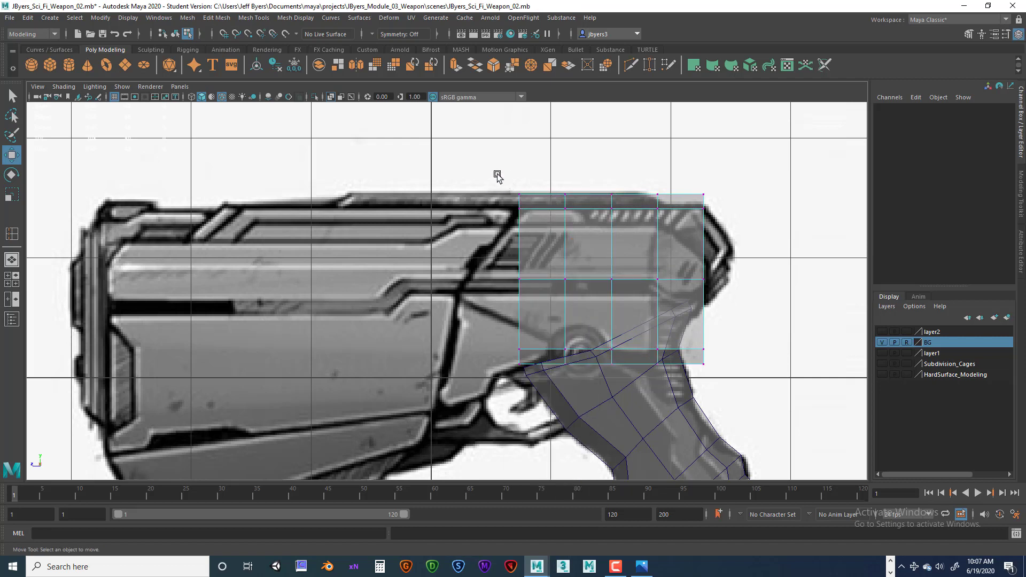
pyautogui.moveTo(524, 221); pyautogui.dragTo(524, 220)
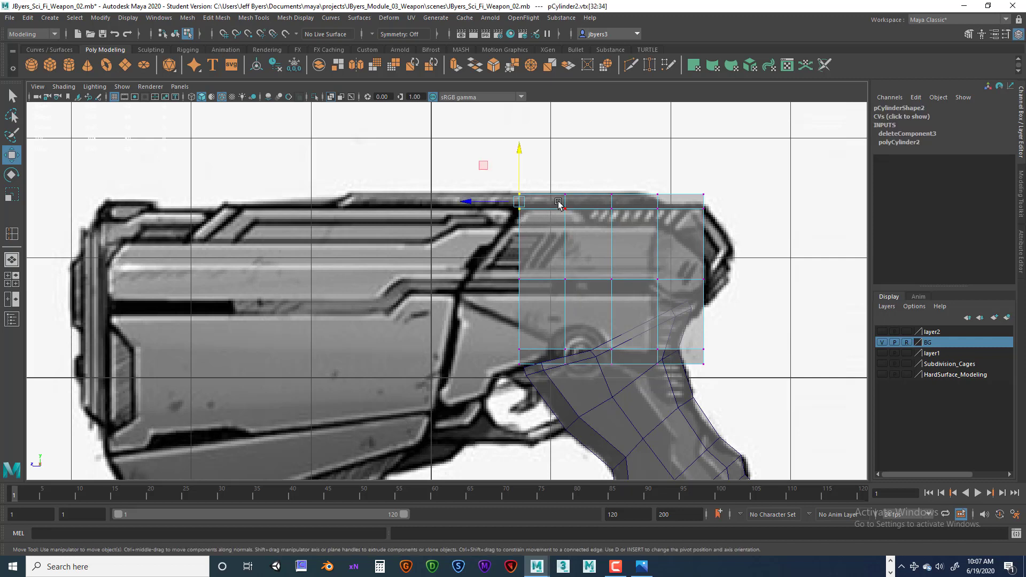
pyautogui.press('r')
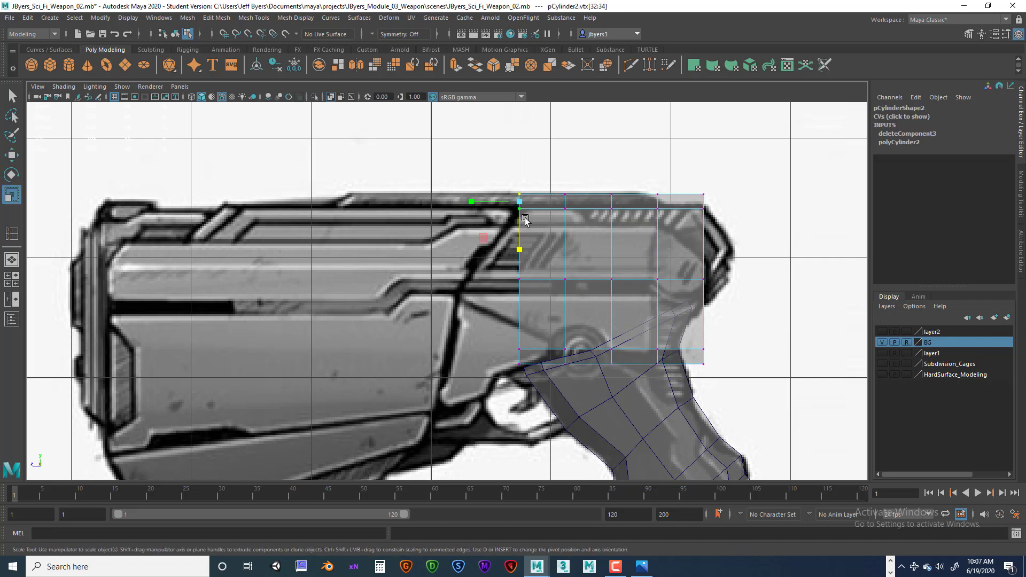
pyautogui.press('e')
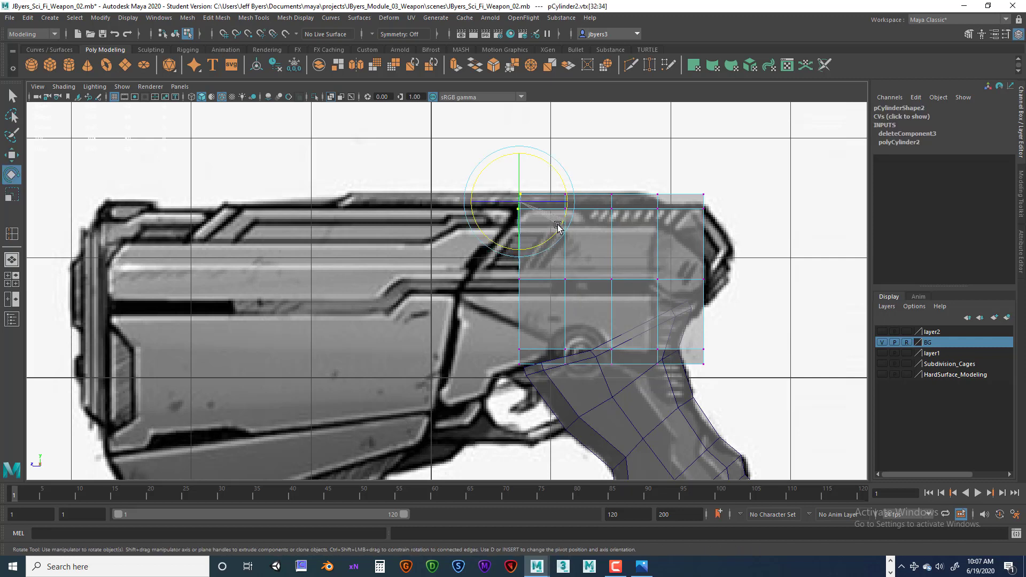
pyautogui.hotkey('ctrl', 'a')
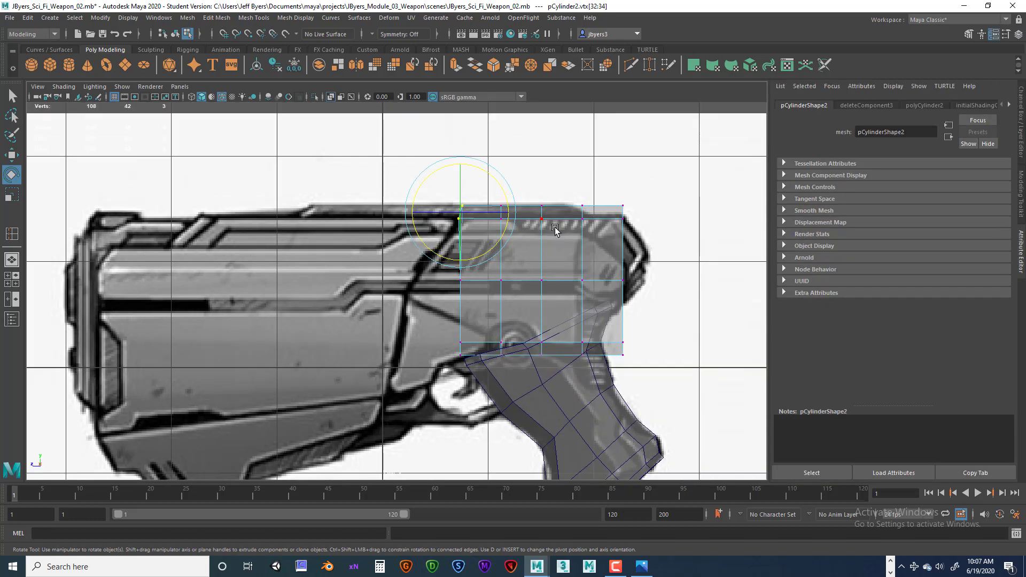
pyautogui.scroll(5, 560, 241)
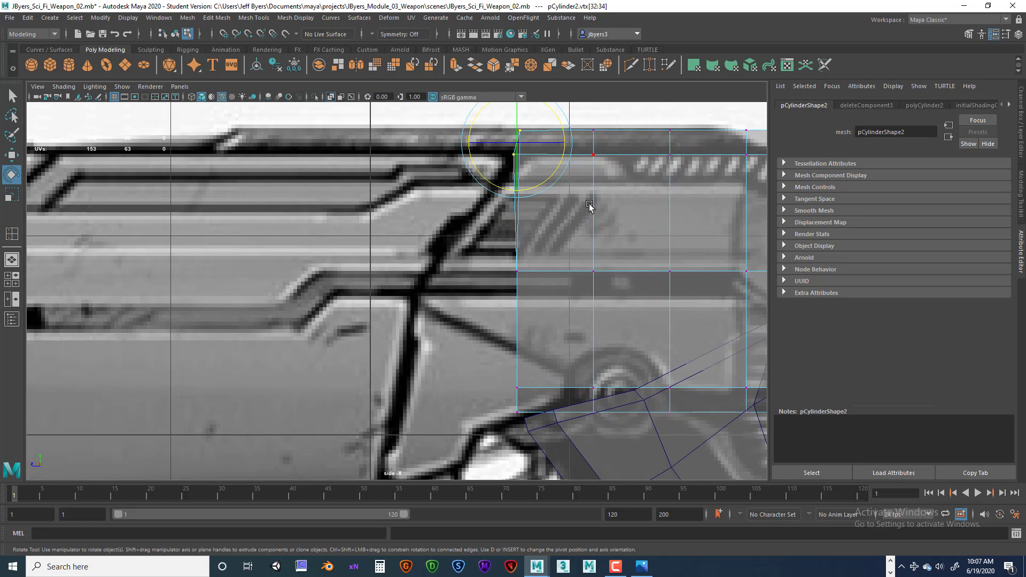
pyautogui.hotkey('ctrl', 'z')
# Shift the upper front vertices back and the middle front vertices forward so the front edge follows the reference's slanted seam.
pyautogui.keyDown('alt'); pyautogui.moveTo(591, 208); pyautogui.dragTo(593, 309, button='middle'); pyautogui.keyUp('alt')
pyautogui.click(633, 201)
pyautogui.moveTo(494, 217); pyautogui.dragTo(514, 260)
pyautogui.press('w')
pyautogui.click(519, 258)
pyautogui.click(546, 390)
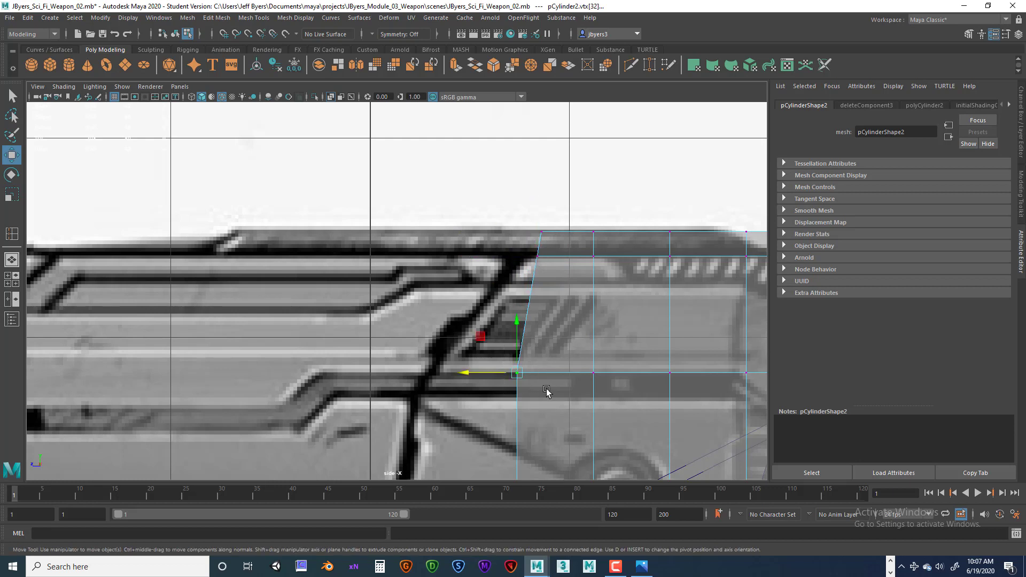
pyautogui.moveTo(505, 375); pyautogui.dragTo(425, 373)
pyautogui.click(536, 255)
pyautogui.moveTo(526, 259); pyautogui.dragTo(506, 261)
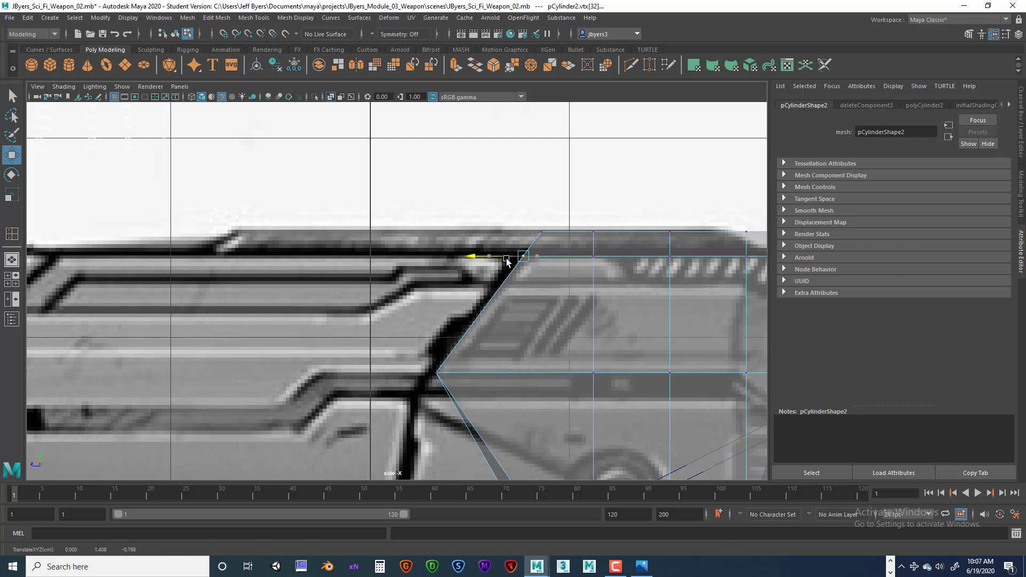
# Pull the lower front vertices forward to the dark seam above the trigger and fine-tune the middle front vertices along it.
pyautogui.keyDown('alt'); pyautogui.moveTo(555, 335); pyautogui.dragTo(544, 191, button='middle'); pyautogui.keyUp('alt')
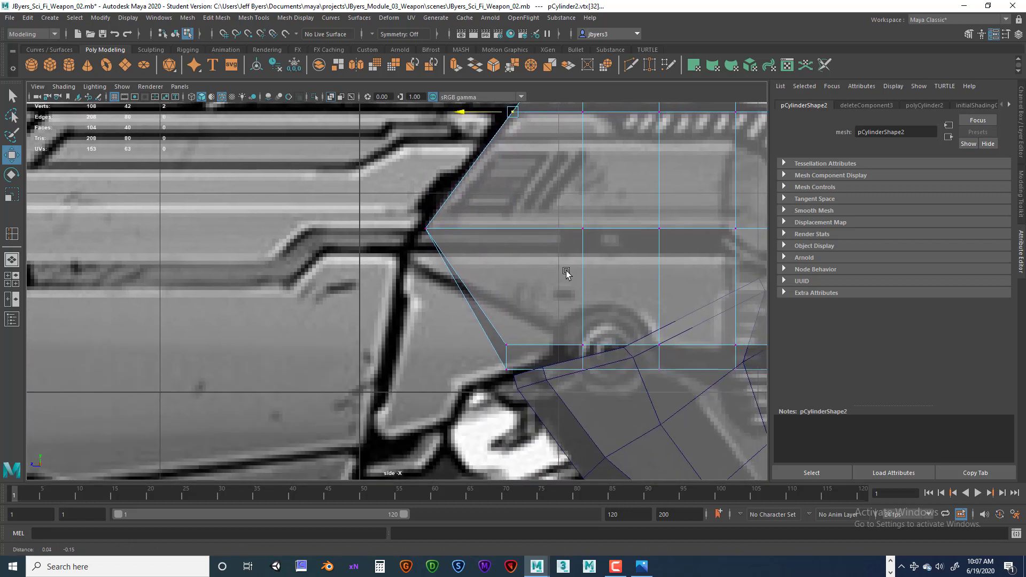
pyautogui.moveTo(477, 318); pyautogui.dragTo(535, 395)
pyautogui.moveTo(483, 354); pyautogui.dragTo(385, 366)
pyautogui.moveTo(386, 306); pyautogui.dragTo(453, 379)
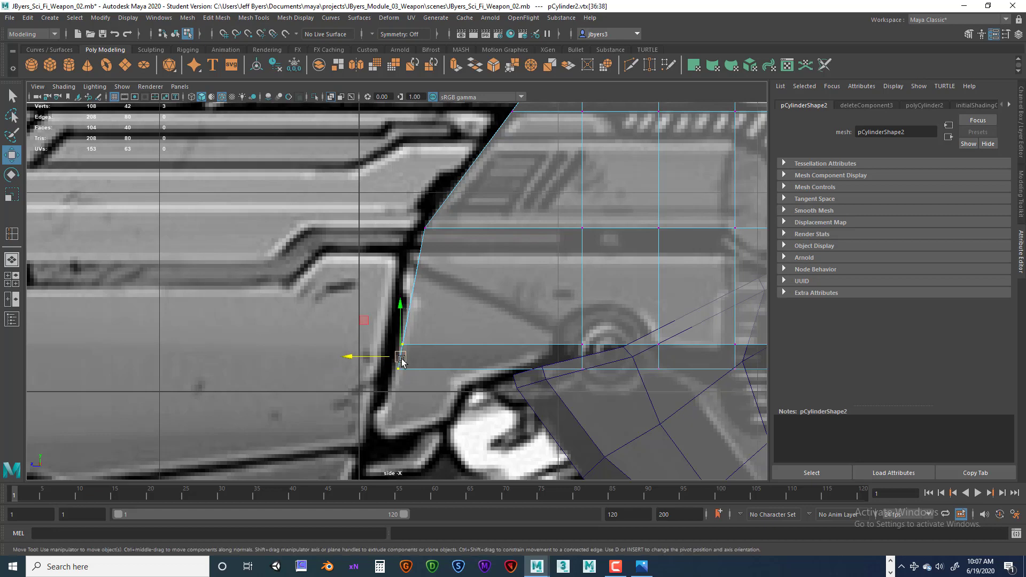
pyautogui.click(424, 229)
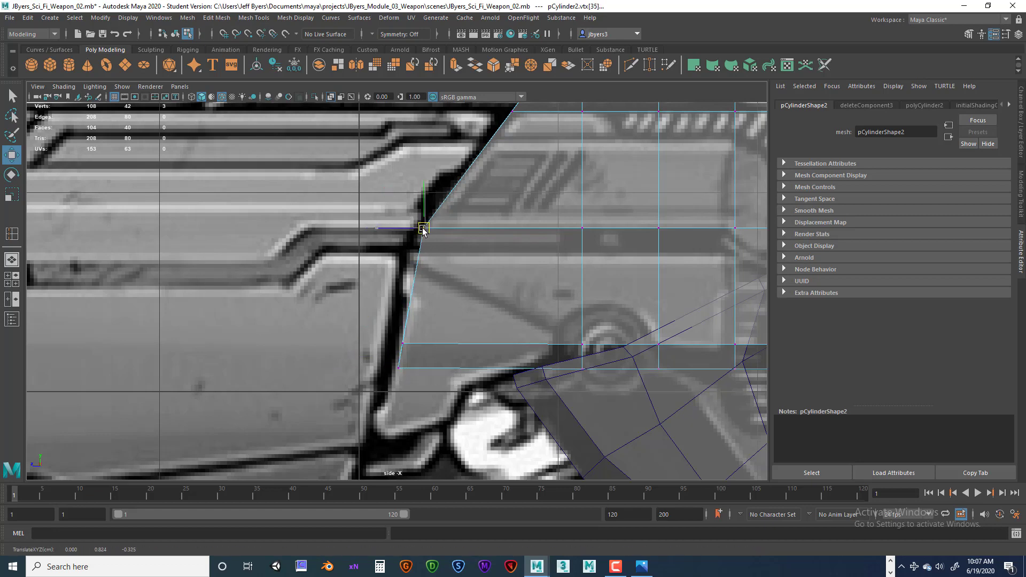
pyautogui.moveTo(423, 229); pyautogui.dragTo(423, 231)
# Lower the top two rows of vertices to match the upper edge of the rear body in the reference.
pyautogui.scroll(-3, 492, 284)
pyautogui.scroll(3, 501, 300)
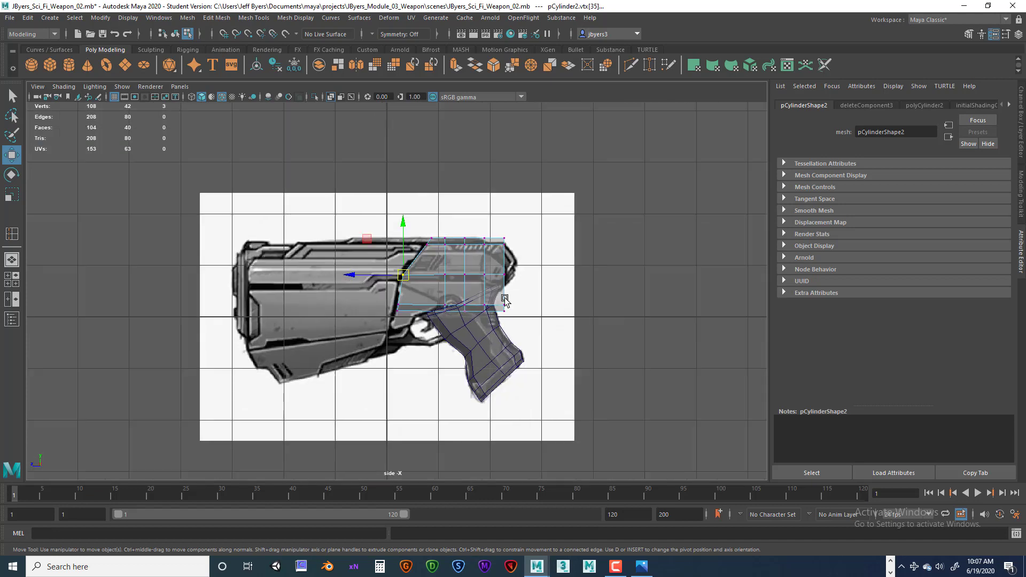
pyautogui.keyDown('alt'); pyautogui.moveTo(515, 284); pyautogui.dragTo(476, 330, button='middle'); pyautogui.keyUp('alt')
pyautogui.scroll(2, 489, 340)
pyautogui.scroll(2, 467, 343)
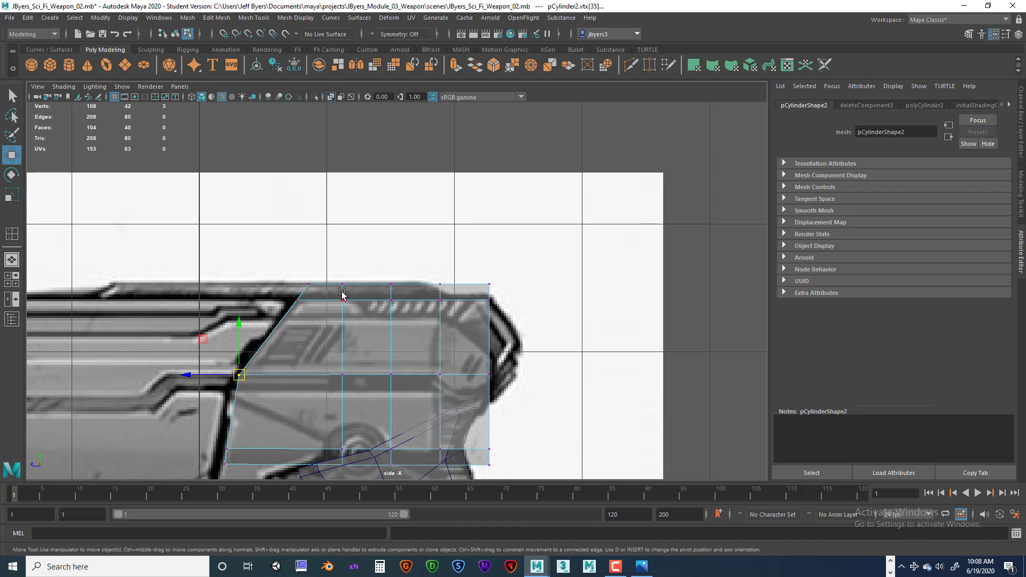
pyautogui.moveTo(286, 266); pyautogui.dragTo(524, 316)
pyautogui.keyDown('alt'); pyautogui.moveTo(513, 301); pyautogui.dragTo(517, 252, button='middle'); pyautogui.keyUp('alt')
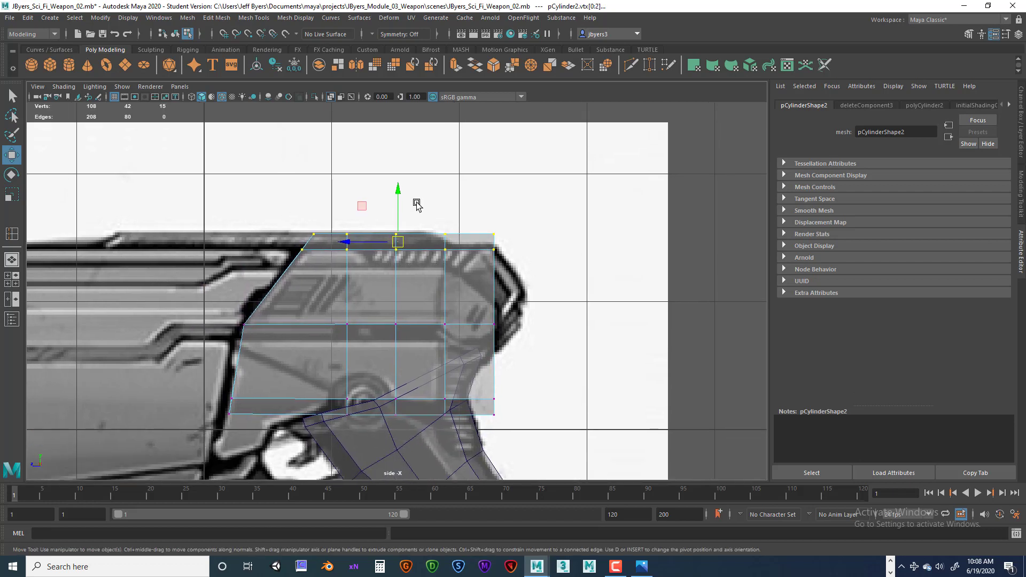
pyautogui.moveTo(397, 196); pyautogui.dragTo(392, 210)
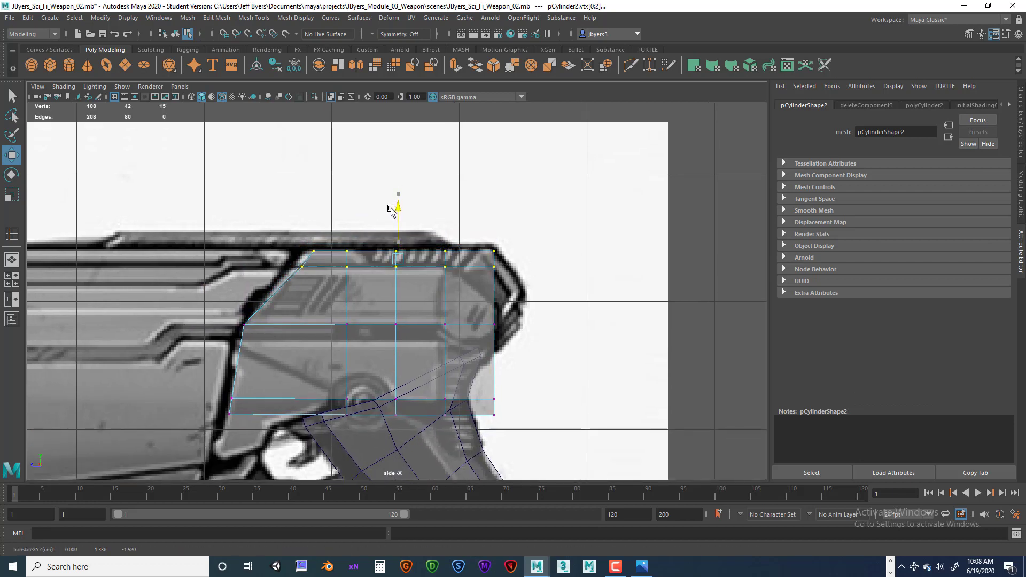
# Move the upper front corner vertices of the body forward onto the dark slanted seam in the reference.
pyautogui.scroll(-5, 310, 247)
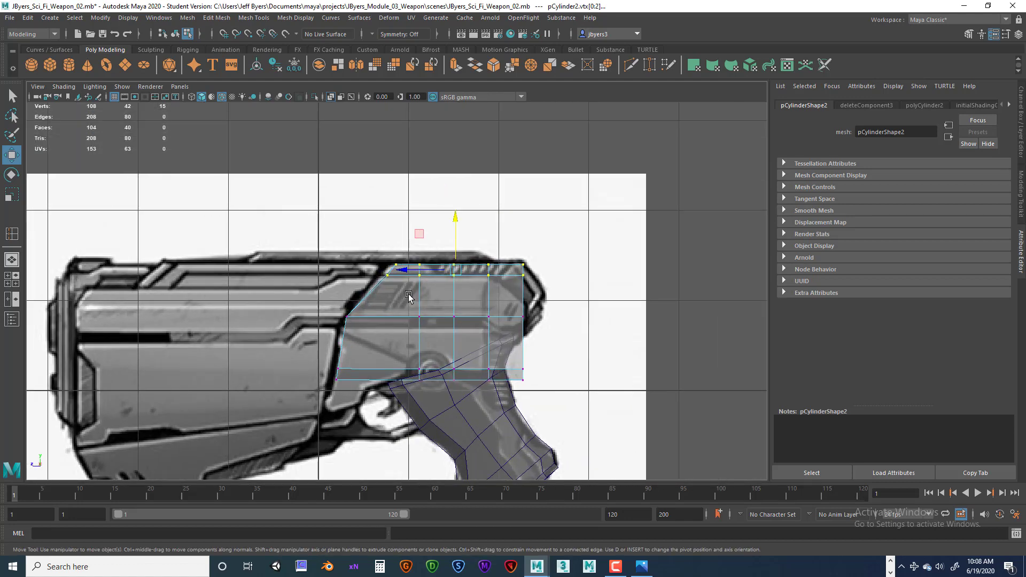
pyautogui.scroll(4, 405, 270)
pyautogui.click(380, 261)
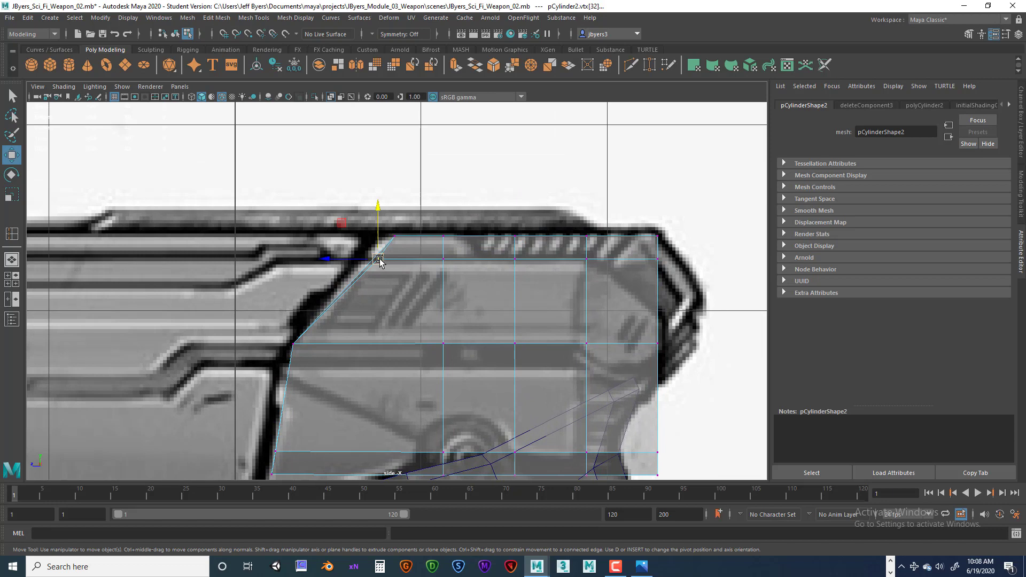
pyautogui.moveTo(379, 261)
pyautogui.mouseDown()
pyautogui.moveTo(403, 262)
pyautogui.moveTo(377, 252)
pyautogui.mouseUp()
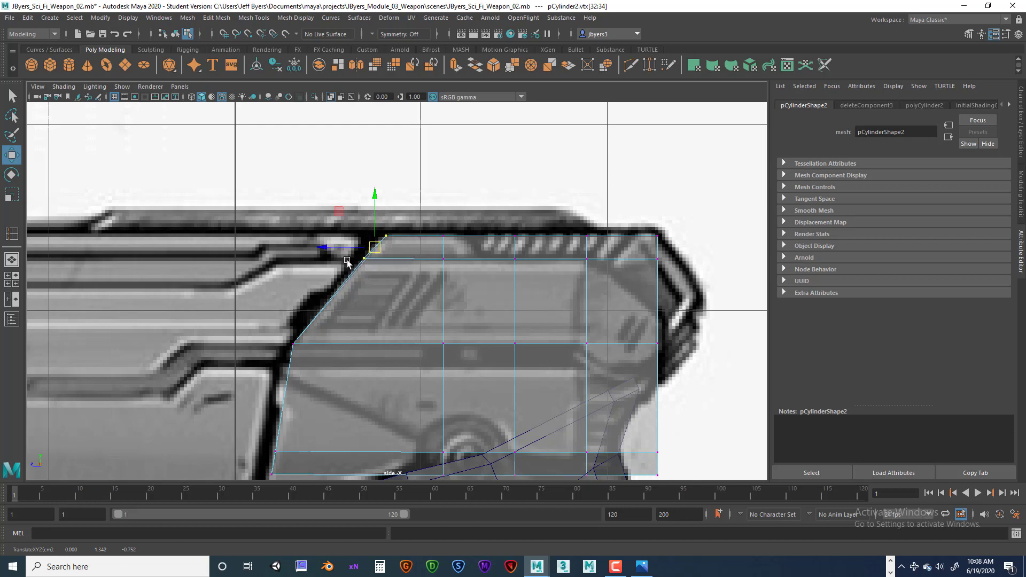
pyautogui.click(365, 259)
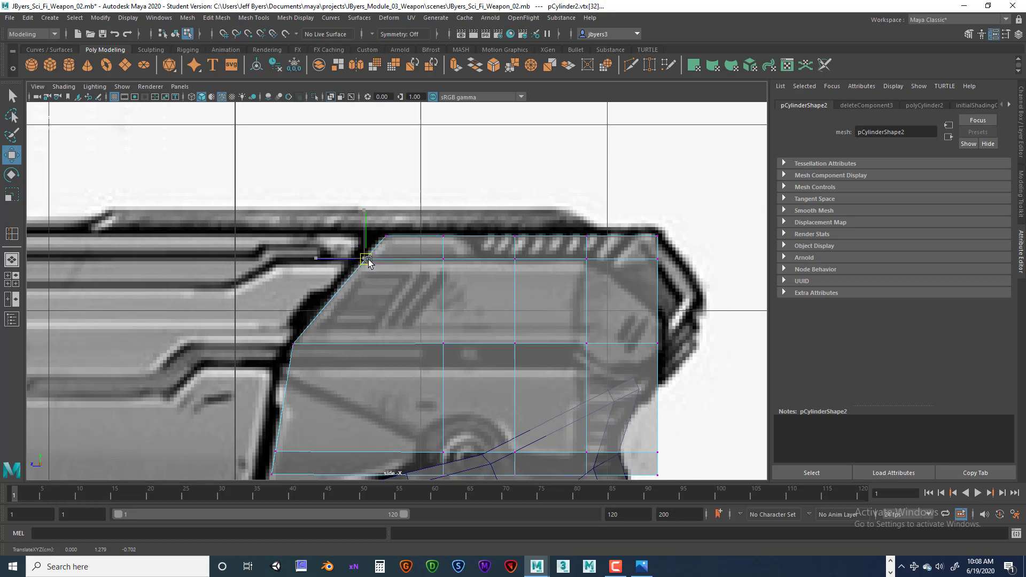
pyautogui.moveTo(339, 227); pyautogui.dragTo(389, 264)
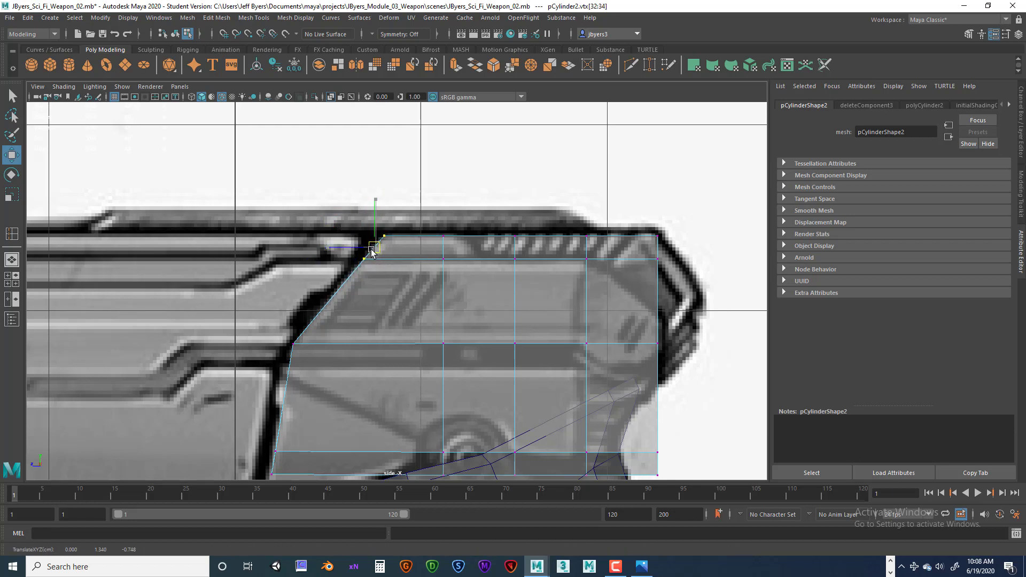
# Pull the second-row rear vertices onto the slanted upper rear outline and the middle-row rear vertices up and back to the rear tip.
pyautogui.scroll(-5, 374, 252)
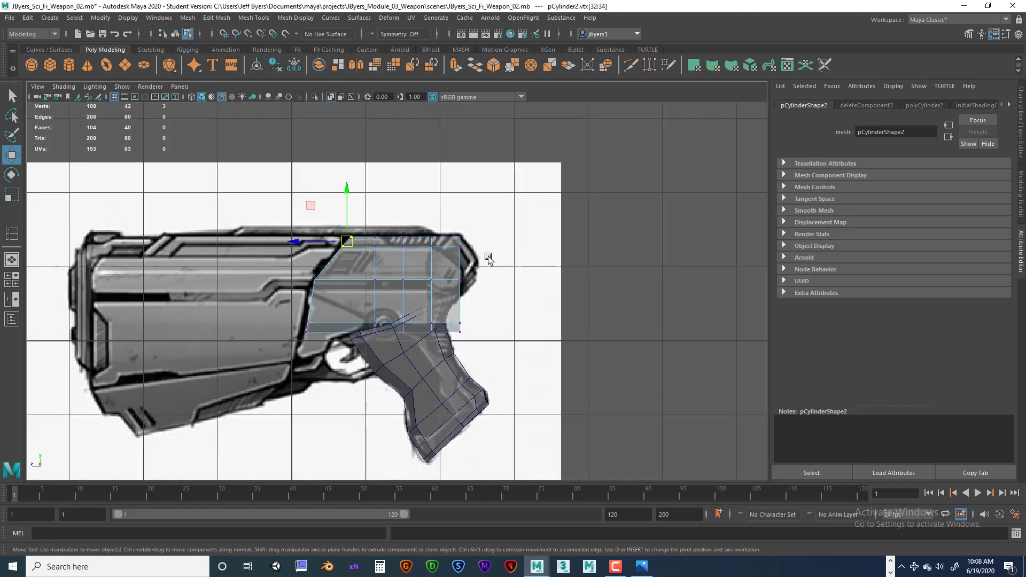
pyautogui.scroll(4, 506, 270)
pyautogui.moveTo(502, 223); pyautogui.dragTo(485, 249)
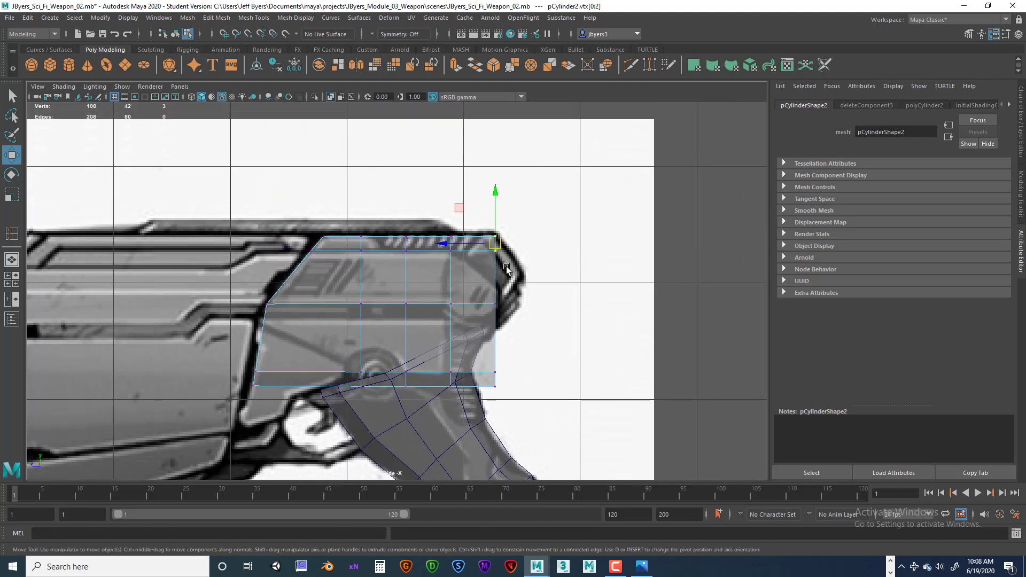
pyautogui.scroll(2, 502, 262)
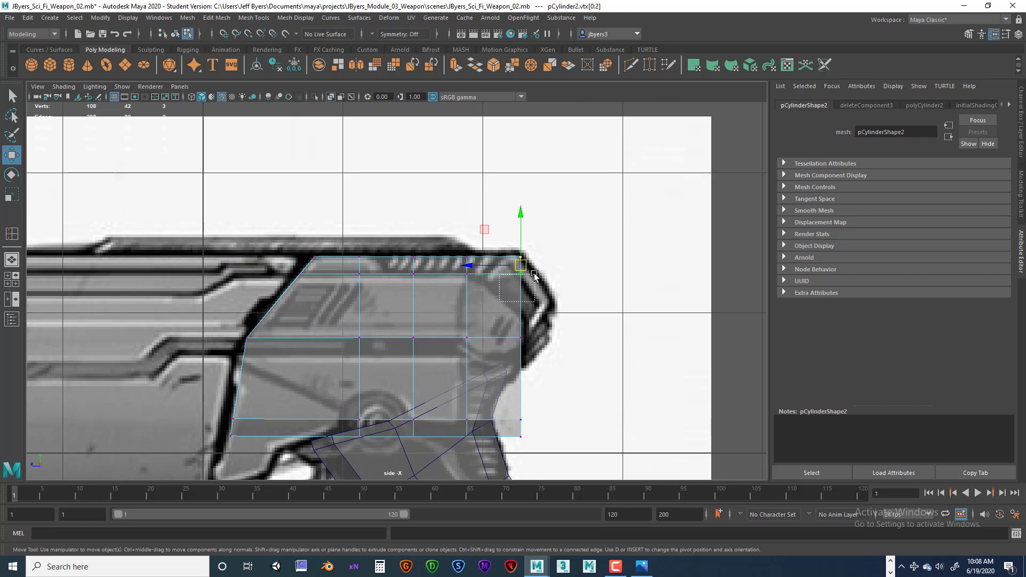
pyautogui.moveTo(534, 275); pyautogui.dragTo(532, 274)
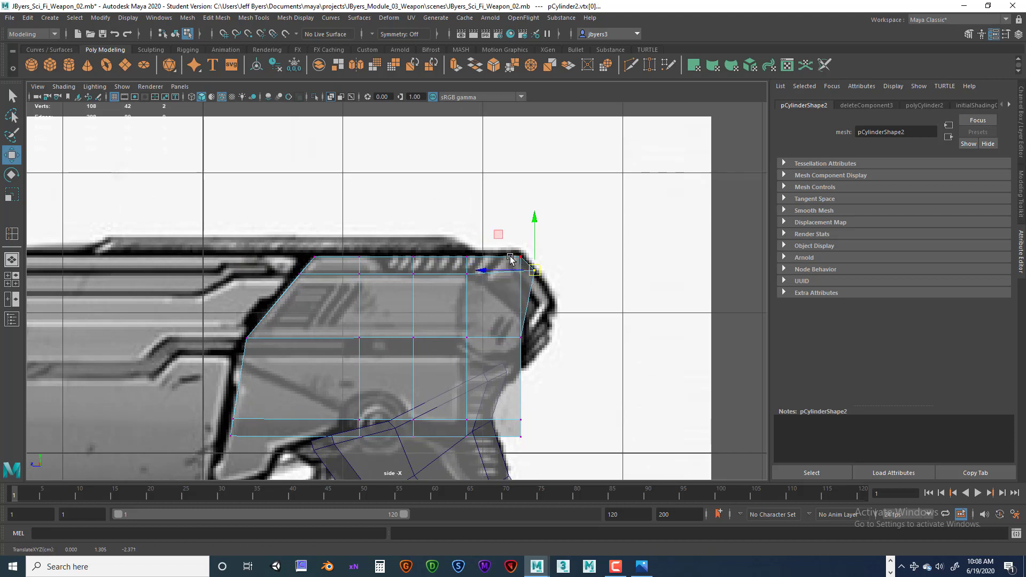
pyautogui.click(520, 337)
pyautogui.moveTo(521, 337); pyautogui.dragTo(554, 298)
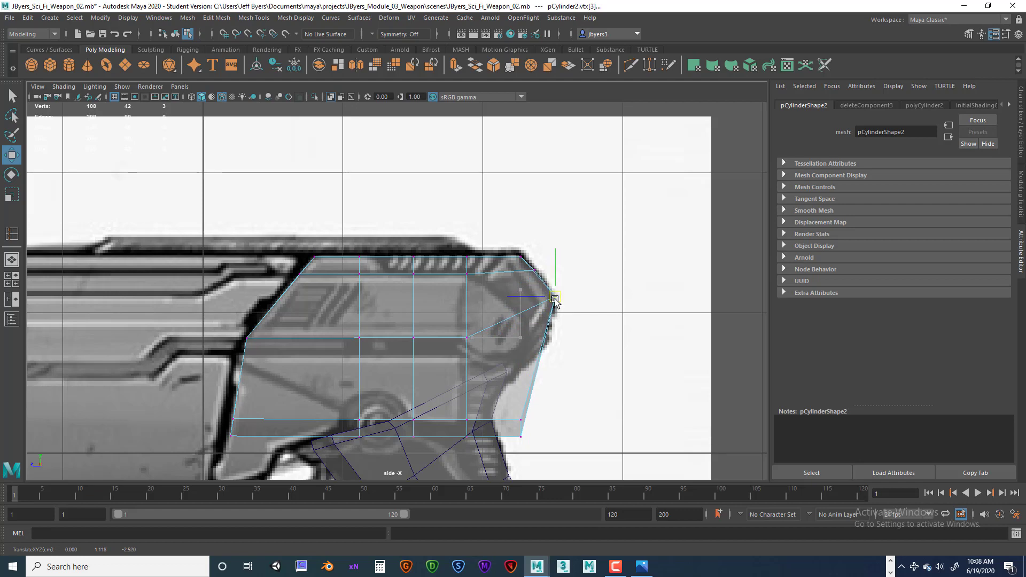
pyautogui.scroll(3, 556, 301)
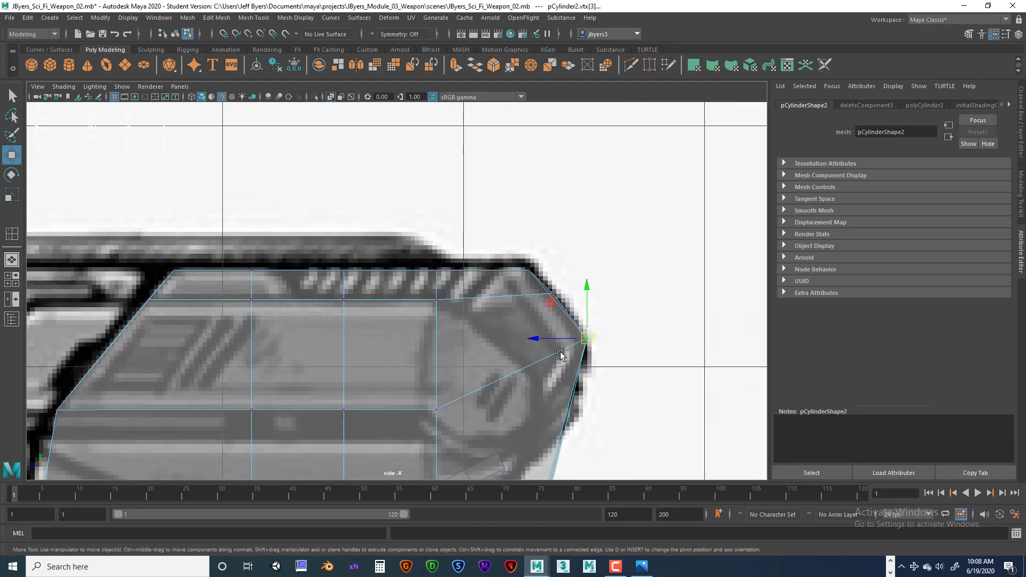
pyautogui.click(553, 293)
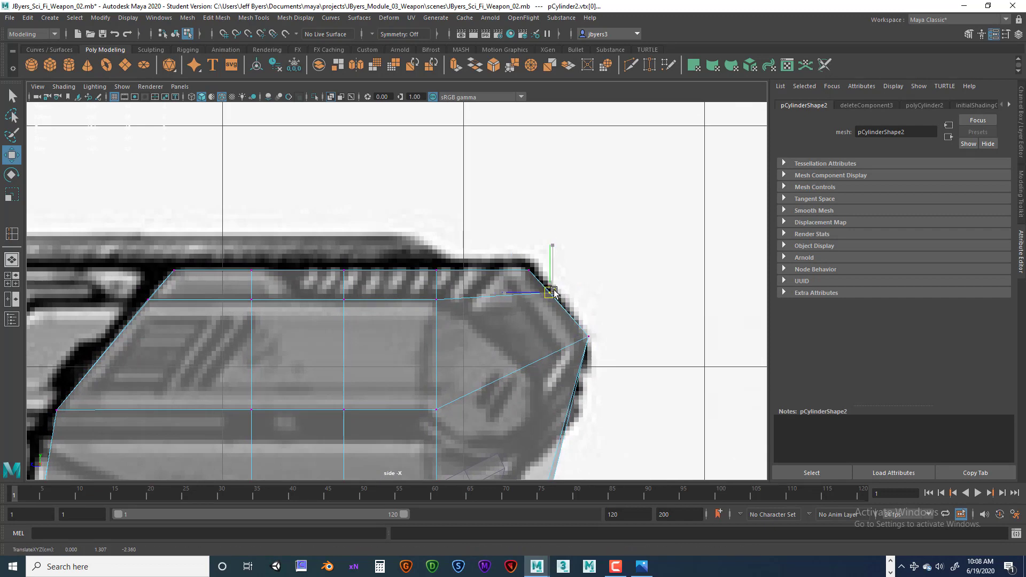
# Pull the lower two rows of rear vertices up and inward to the notch where the rear body meets the grip.
pyautogui.keyDown('alt'); pyautogui.moveTo(541, 278); pyautogui.dragTo(517, 181, button='middle'); pyautogui.keyUp('alt')
pyautogui.keyDown('alt'); pyautogui.moveTo(511, 365); pyautogui.dragTo(499, 255, button='middle'); pyautogui.keyUp('alt')
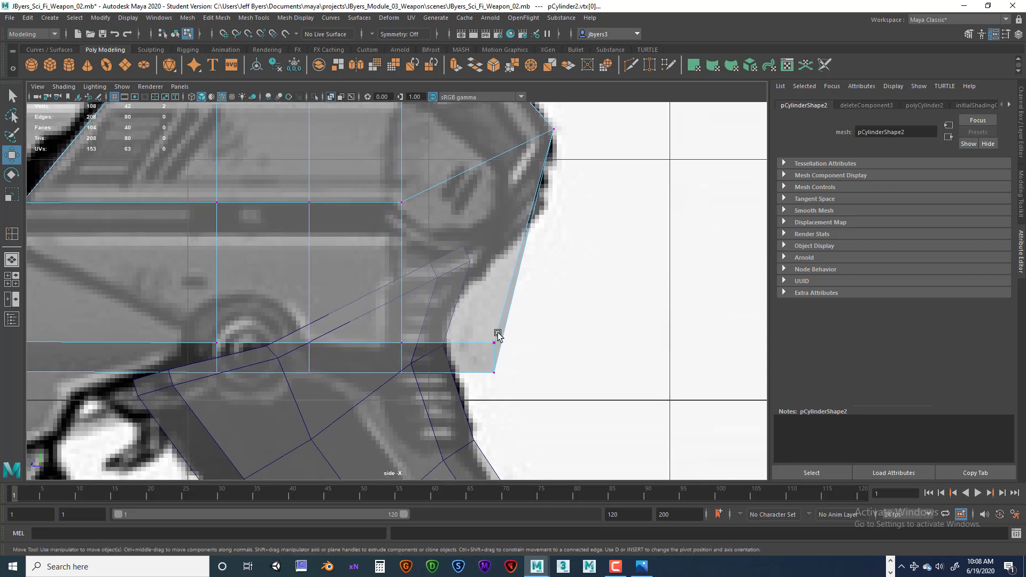
pyautogui.moveTo(497, 392); pyautogui.dragTo(469, 281)
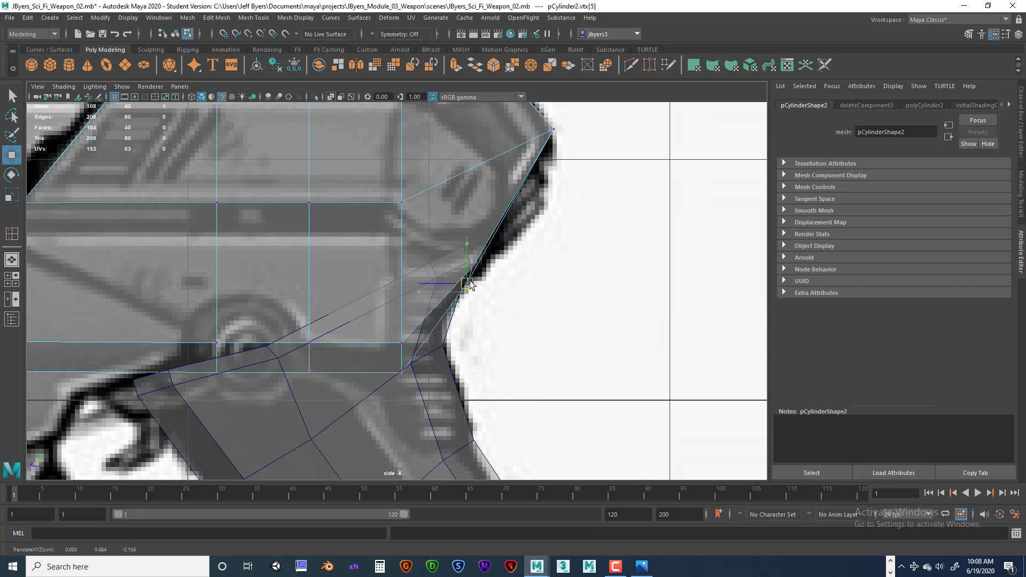
pyautogui.click(473, 267)
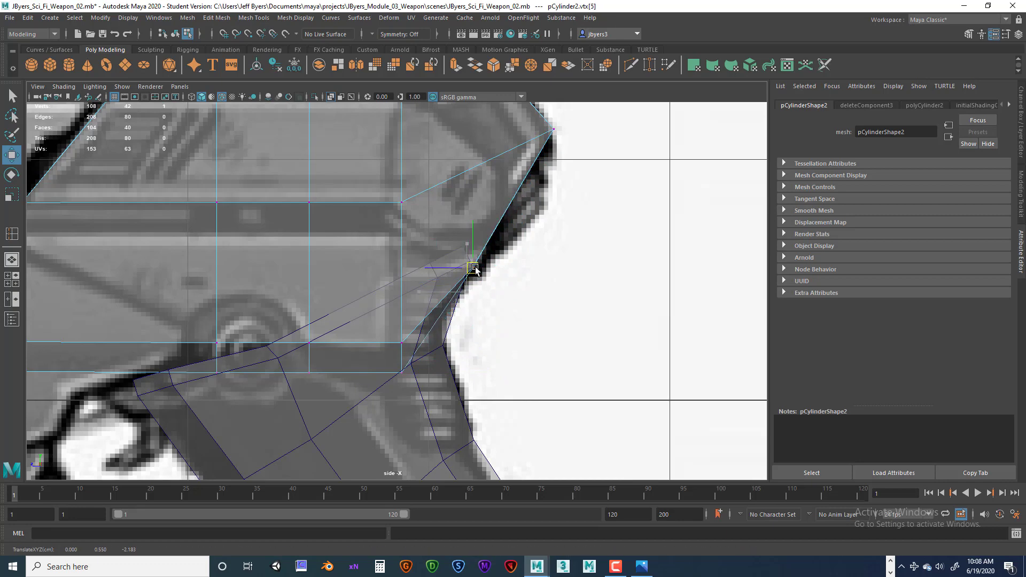
pyautogui.scroll(-5, 502, 335)
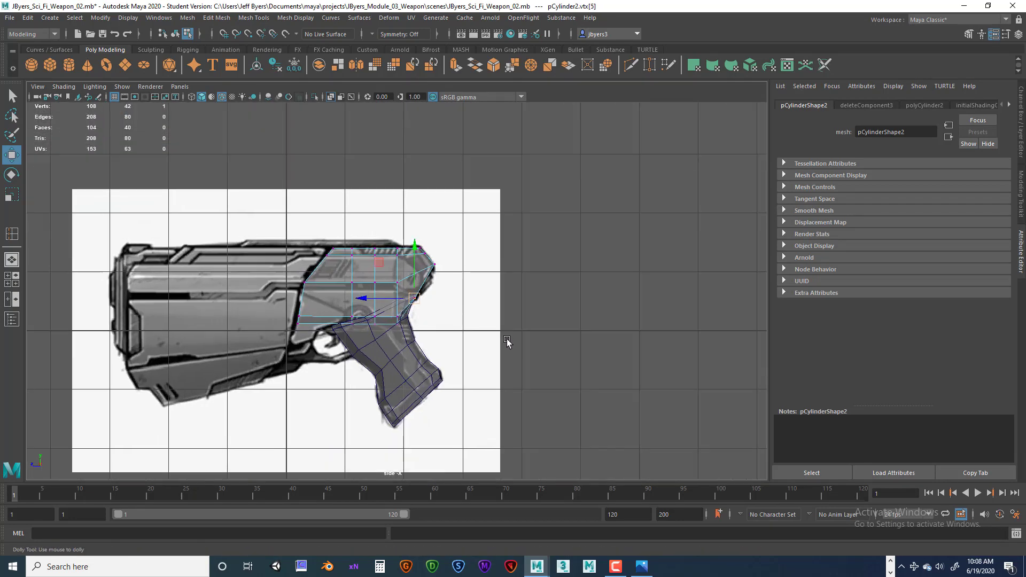
pyautogui.scroll(5, 506, 344)
pyautogui.keyDown('alt'); pyautogui.moveTo(509, 335); pyautogui.dragTo(503, 348, button='middle'); pyautogui.keyUp('alt')
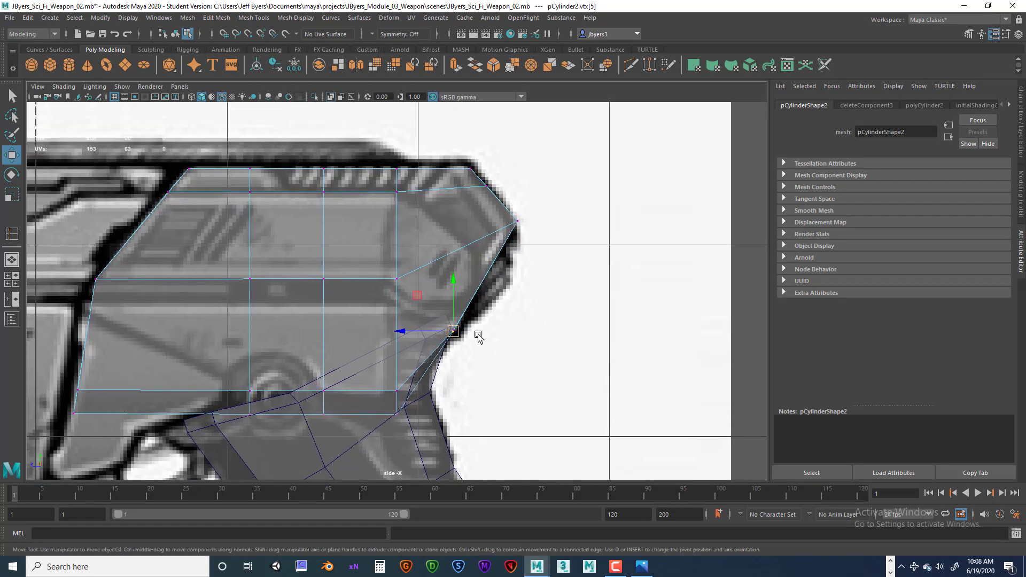
pyautogui.moveTo(453, 332); pyautogui.dragTo(462, 360)
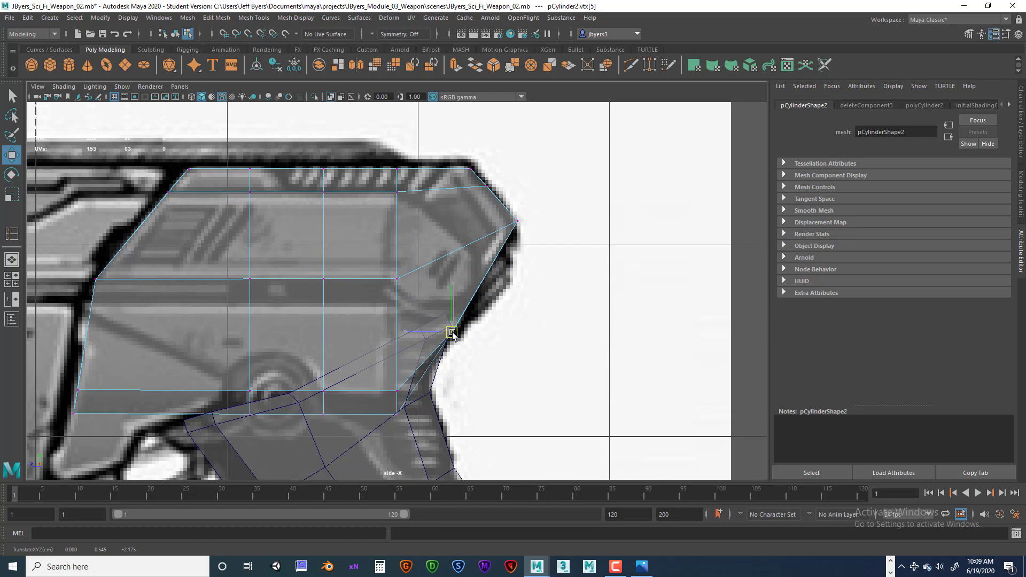
# Return the body to object selection in the perspective view and scale it slightly wider across the gun's thickness.
pyautogui.press('space')
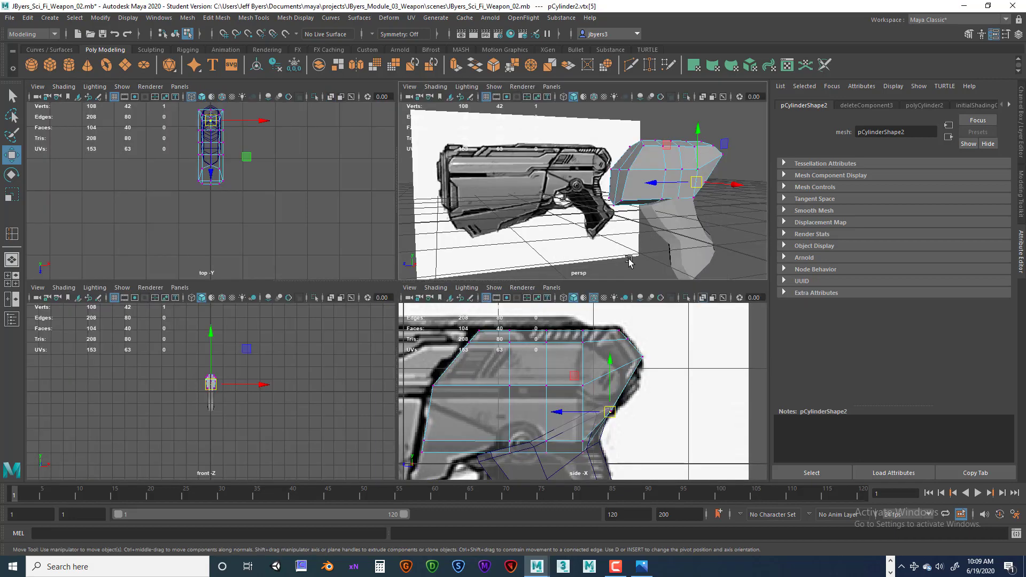
pyautogui.press('space')
pyautogui.keyDown('alt'); pyautogui.moveTo(567, 284); pyautogui.dragTo(511, 290); pyautogui.keyUp('alt')
pyautogui.keyDown('alt'); pyautogui.moveTo(498, 288); pyautogui.dragTo(349, 279, button='middle'); pyautogui.keyUp('alt')
pyautogui.keyDown('alt'); pyautogui.moveTo(348, 279); pyautogui.dragTo(394, 298); pyautogui.keyUp('alt')
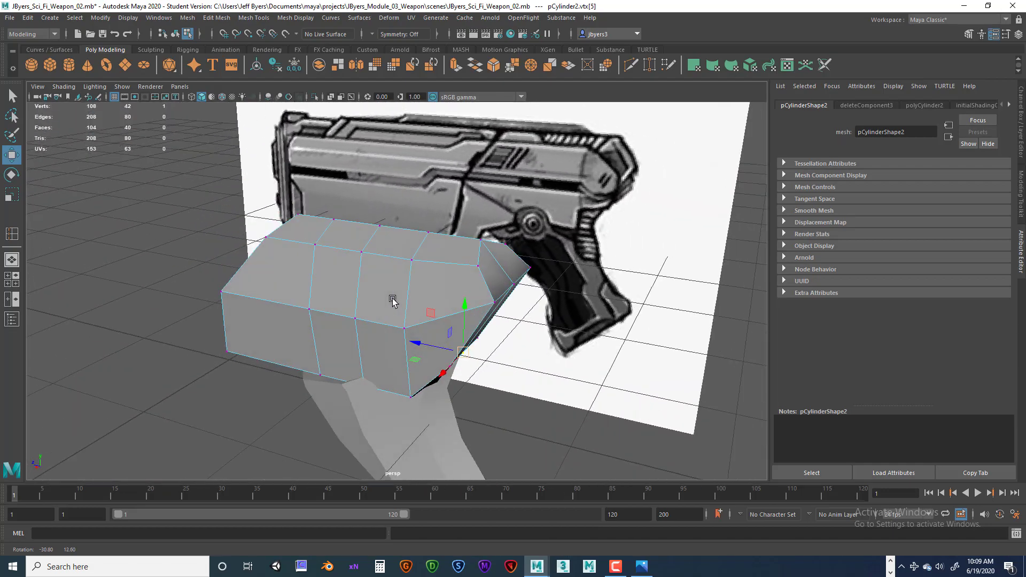
pyautogui.moveTo(392, 271); pyautogui.dragTo(378, 336, button='right')
pyautogui.keyDown('alt'); pyautogui.moveTo(425, 347); pyautogui.dragTo(417, 346); pyautogui.keyUp('alt')
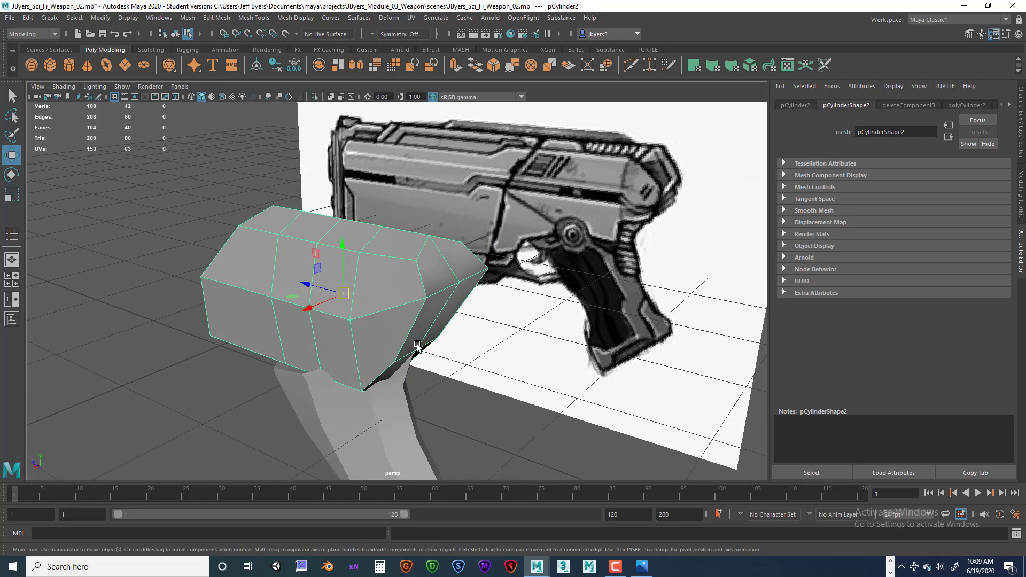
pyautogui.press('r')
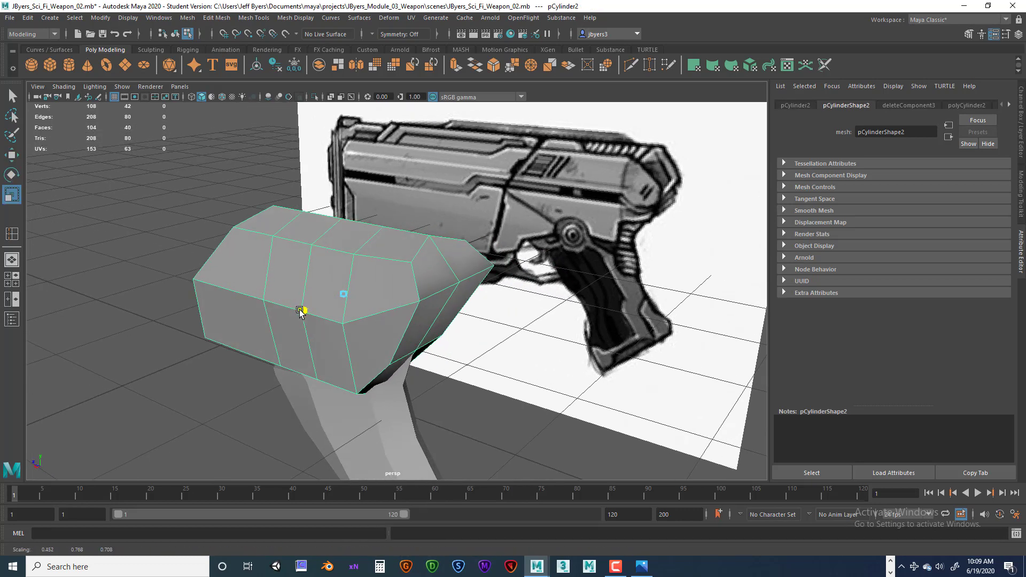
pyautogui.keyDown('alt'); pyautogui.moveTo(311, 311); pyautogui.dragTo(558, 264); pyautogui.keyUp('alt')
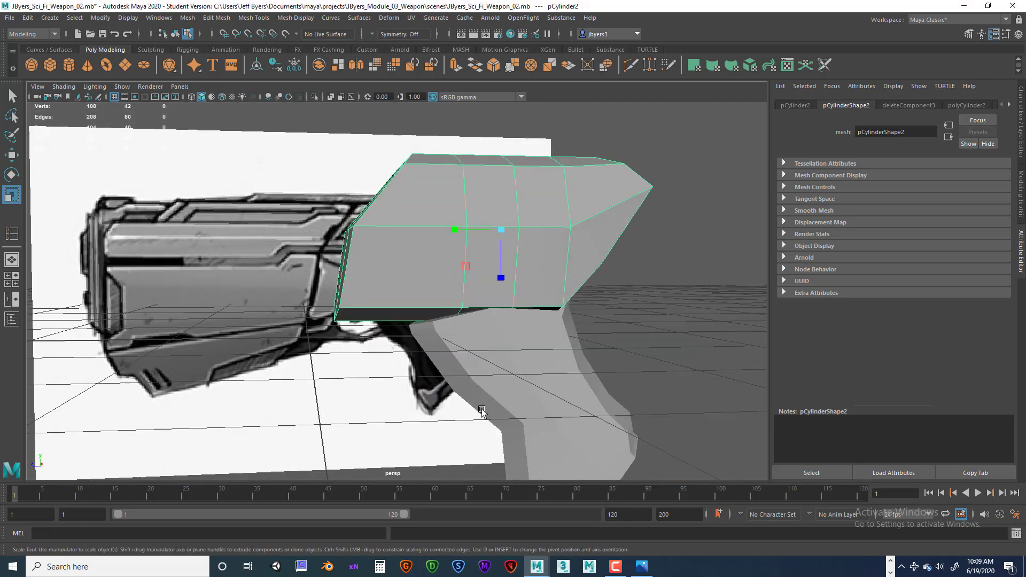
# In the side view, insert a vertical edge loop through the body's front section, between the front edge and the first existing loop.
pyautogui.press('space')
pyautogui.press('space')
pyautogui.keyDown('alt'); pyautogui.moveTo(523, 381); pyautogui.dragTo(558, 346, button='middle'); pyautogui.keyUp('alt')
pyautogui.keyDown('alt'); pyautogui.moveTo(557, 347); pyautogui.dragTo(487, 359, button='right'); pyautogui.keyUp('alt')
pyautogui.keyDown('alt'); pyautogui.moveTo(486, 359); pyautogui.dragTo(561, 350, button='middle'); pyautogui.keyUp('alt')
pyautogui.keyDown('alt'); pyautogui.moveTo(561, 350); pyautogui.dragTo(511, 363, button='right'); pyautogui.keyUp('alt')
pyautogui.moveTo(510, 365)
pyautogui.keyDown('alt'); pyautogui.mouseDown(button='middle')
pyautogui.moveTo(540, 396)
pyautogui.moveTo(531, 378)
pyautogui.moveTo(511, 385)
pyautogui.mouseUp(button='middle'); pyautogui.keyUp('alt')
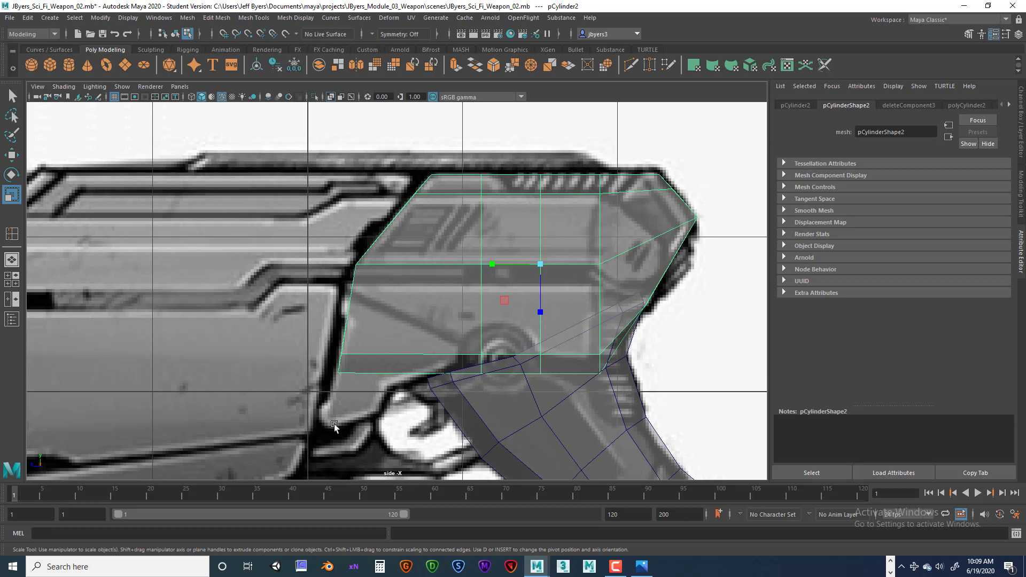
pyautogui.keyDown('alt'); pyautogui.moveTo(430, 351); pyautogui.dragTo(429, 378, button='middle'); pyautogui.keyUp('alt')
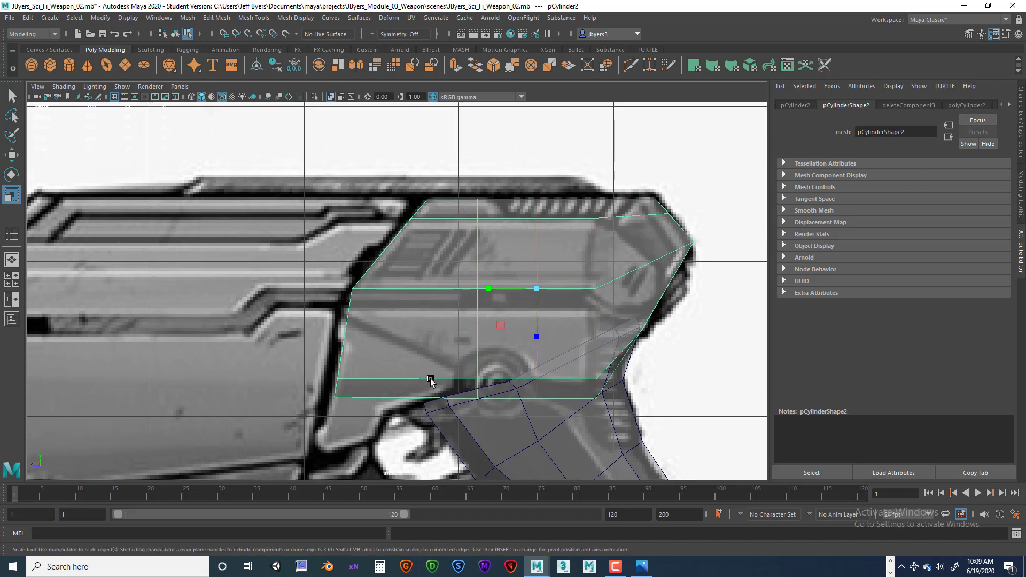
pyautogui.keyDown('alt'); pyautogui.moveTo(429, 379); pyautogui.dragTo(436, 382); pyautogui.keyUp('alt')
pyautogui.keyDown('alt'); pyautogui.moveTo(496, 364); pyautogui.dragTo(486, 372, button='middle'); pyautogui.keyUp('alt')
pyautogui.moveTo(488, 270); pyautogui.dragTo(474, 337, button='right')
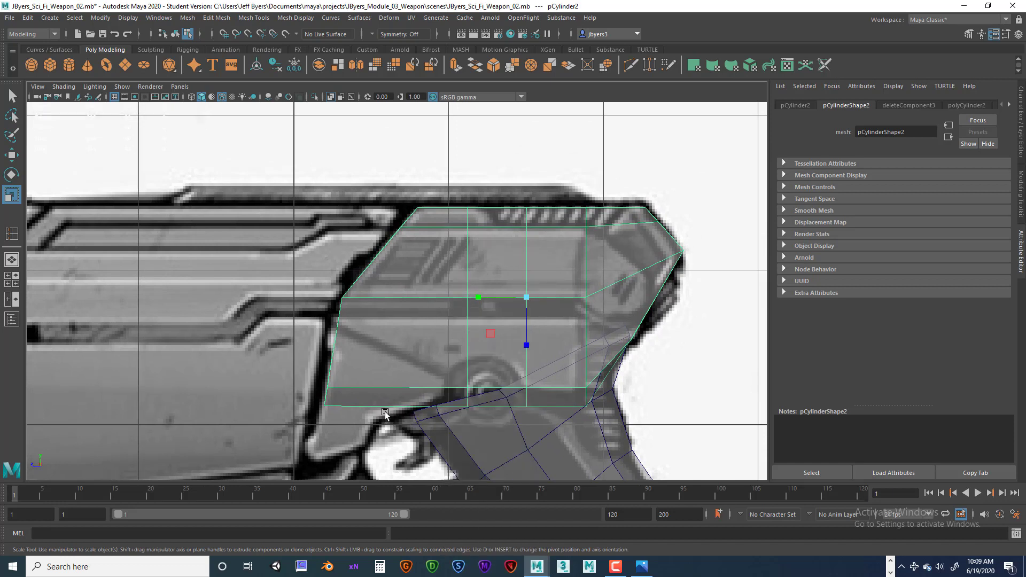
pyautogui.moveTo(441, 212); pyautogui.dragTo(390, 238, button='right')
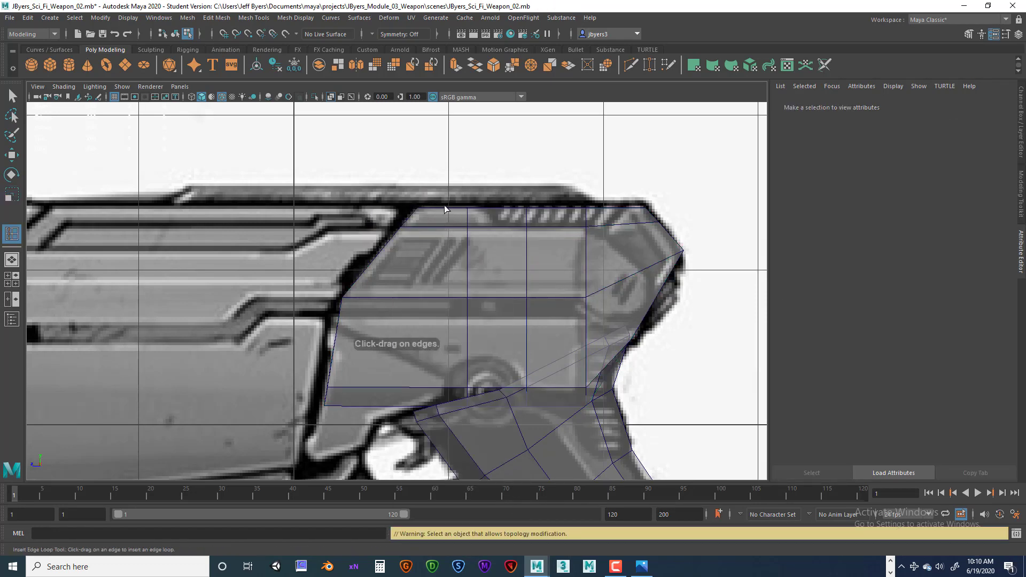
pyautogui.moveTo(444, 208); pyautogui.dragTo(439, 212)
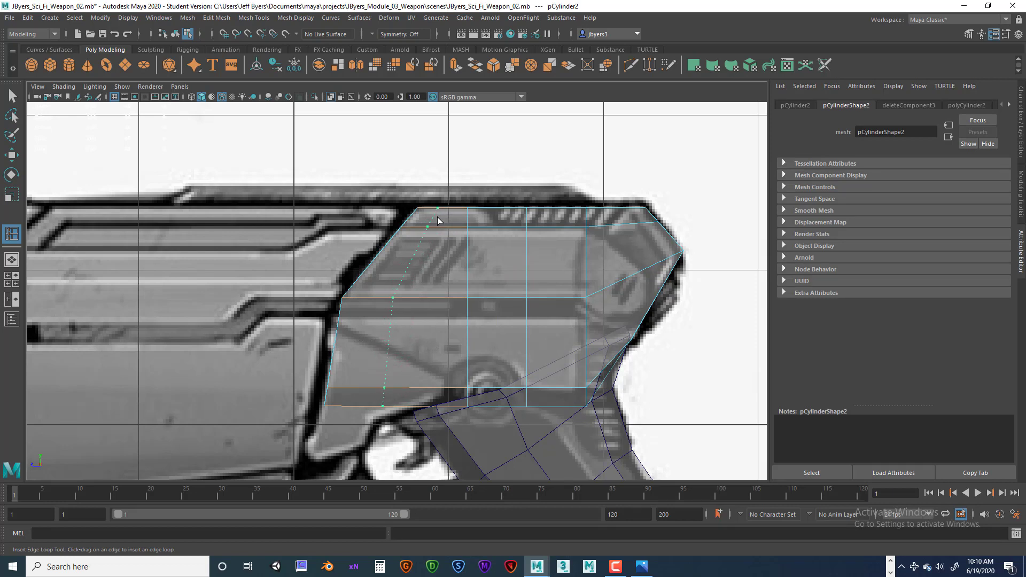
pyautogui.moveTo(438, 220); pyautogui.dragTo(439, 220)
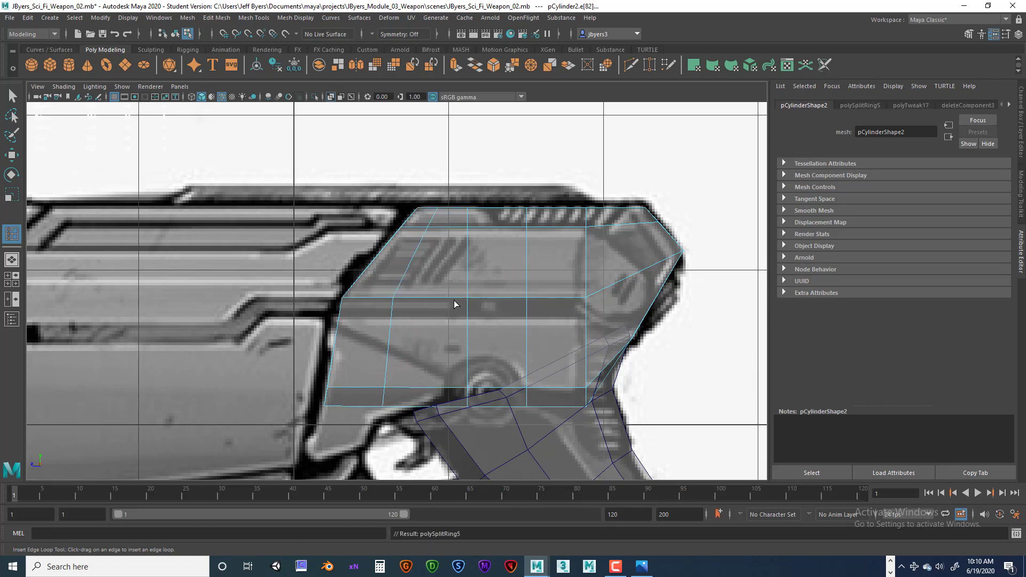
pyautogui.press('q')
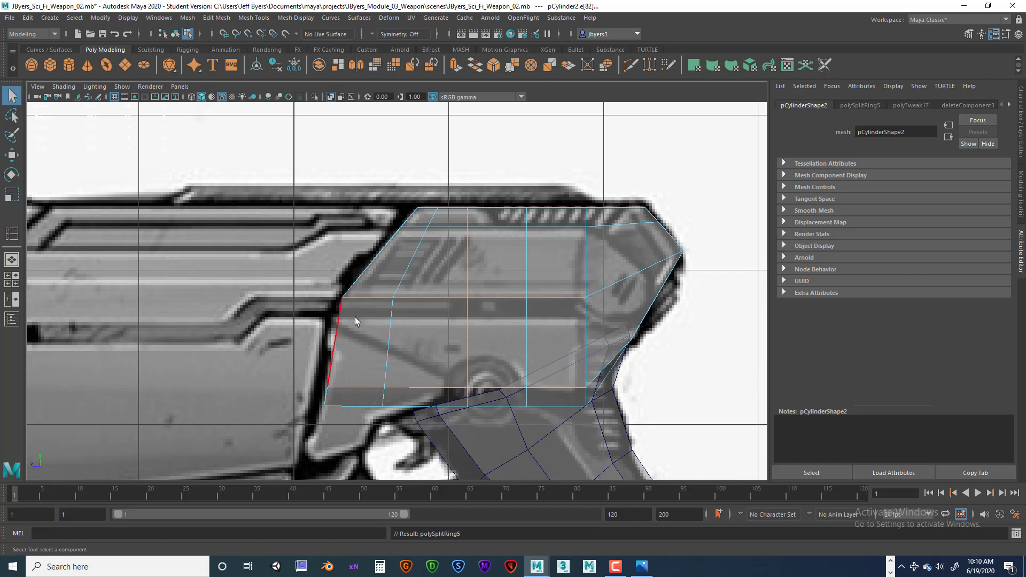
# Switch to vertex editing and pull the lower front corner vertices down and forward to the pointed tip ahead of the trigger.
pyautogui.keyDown('alt'); pyautogui.moveTo(366, 316); pyautogui.dragTo(373, 278, button='middle'); pyautogui.keyUp('alt')
pyautogui.press('w')
pyautogui.press('q')
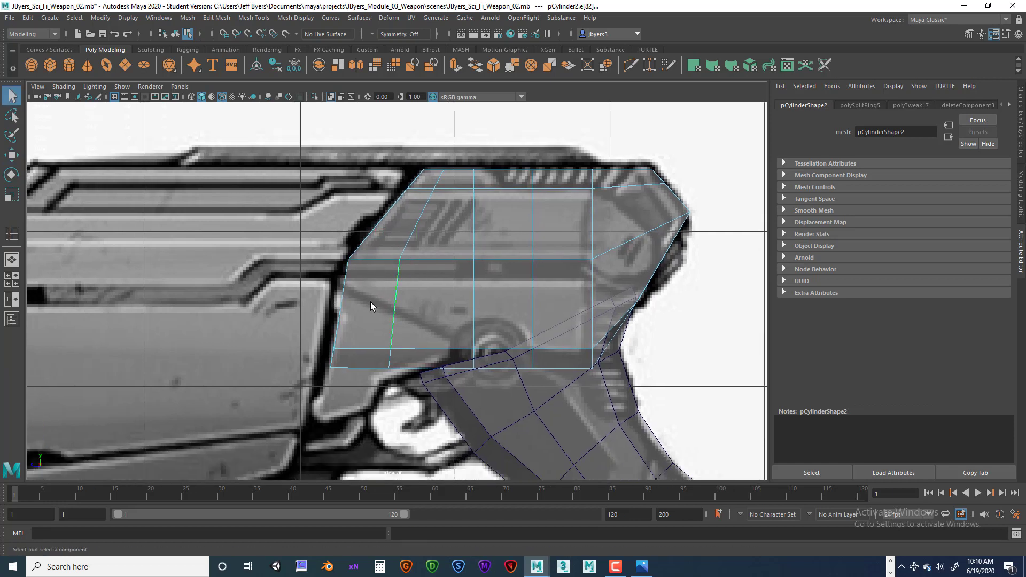
pyautogui.moveTo(370, 303); pyautogui.dragTo(336, 274, button='right')
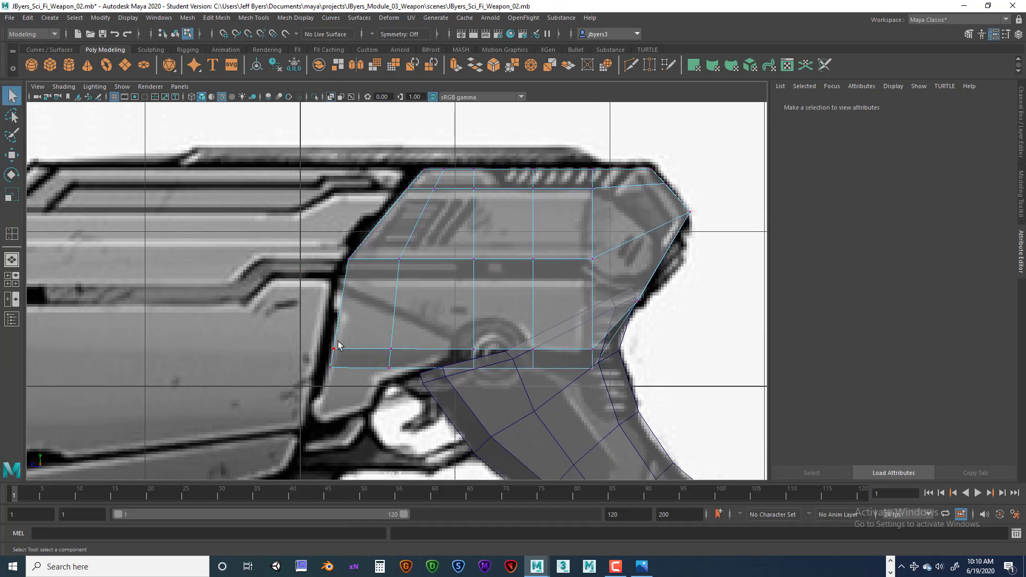
pyautogui.moveTo(321, 331); pyautogui.dragTo(316, 419)
pyautogui.press('w')
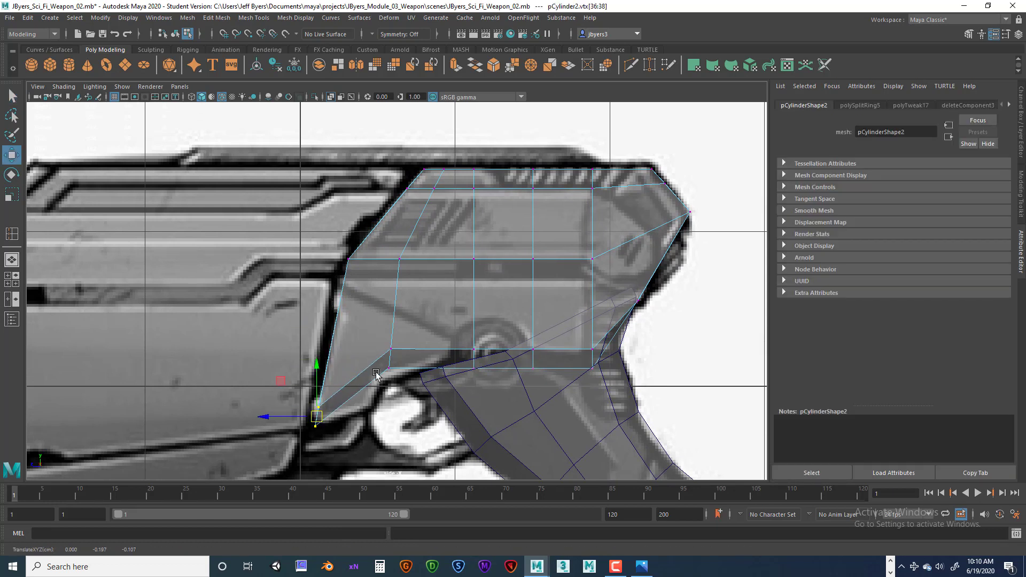
# Try to pull the second column's lower vertices down toward the trigger and nudge the front tip vertices forward to match the reference.
pyautogui.moveTo(377, 332); pyautogui.dragTo(372, 400)
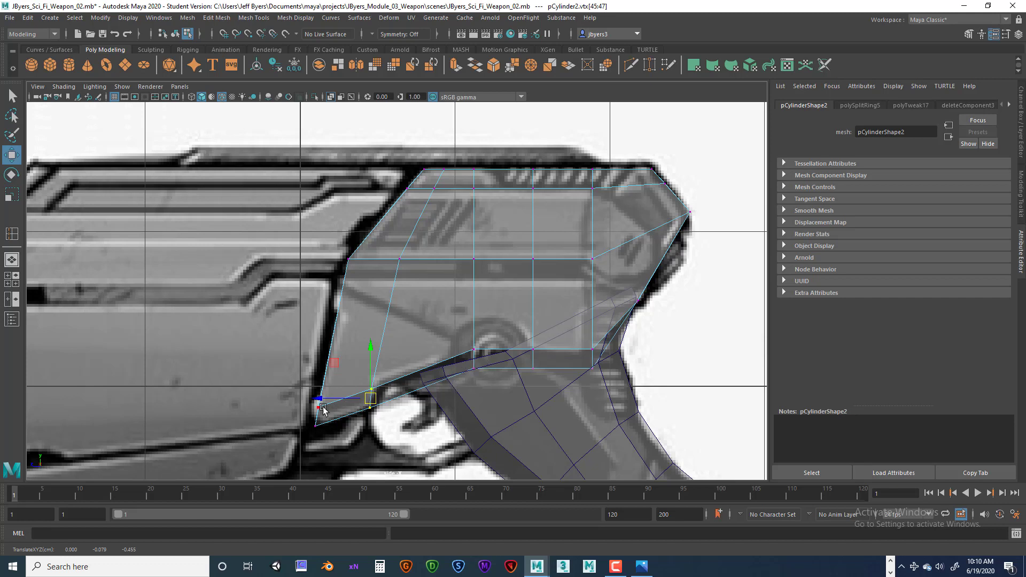
pyautogui.moveTo(294, 384); pyautogui.dragTo(327, 431)
pyautogui.moveTo(317, 417); pyautogui.dragTo(313, 414)
pyautogui.moveTo(360, 368); pyautogui.dragTo(385, 406)
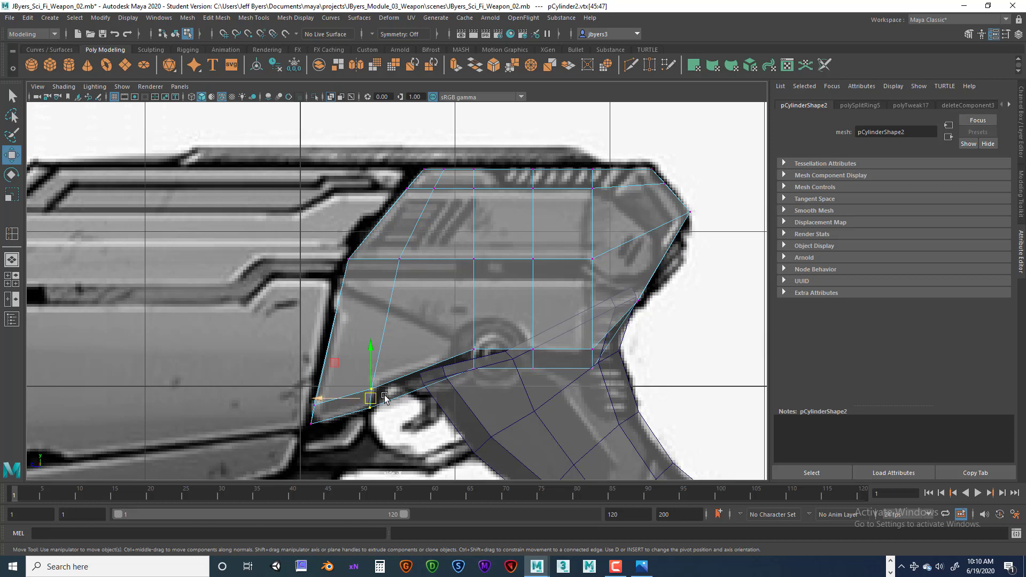
# Undo the vertex moves made on the body's lower front corner.
pyautogui.hotkey('ctrl', 'z')
pyautogui.hotkey('ctrl', 'z')
pyautogui.hotkey('ctrl', 'z')
pyautogui.hotkey('ctrl', 'z')
pyautogui.hotkey('ctrl', 'z')
pyautogui.hotkey('ctrl', 'z')
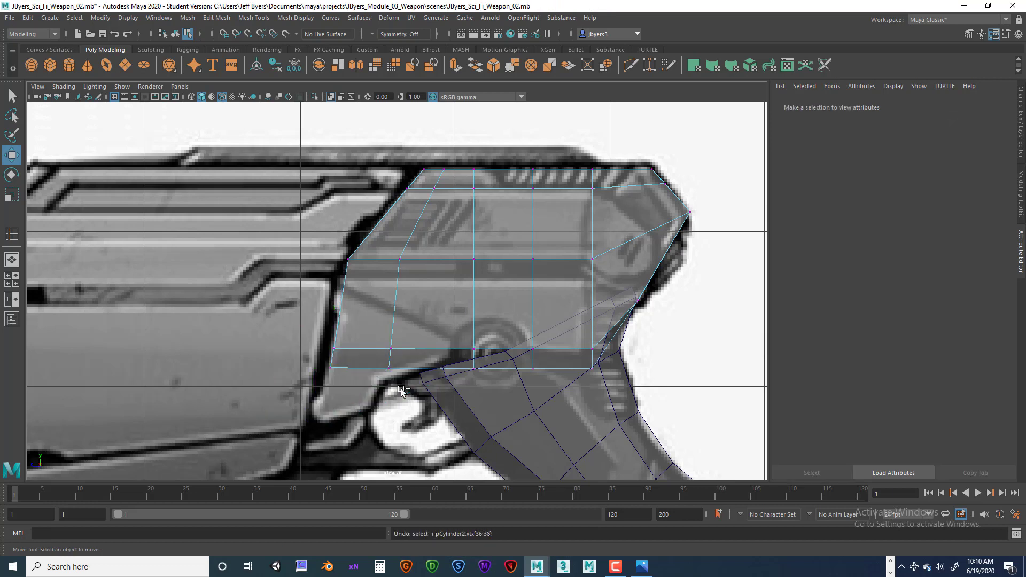
# Select the faces on the underside of the body's front section and extrude them downward.
pyautogui.moveTo(375, 271); pyautogui.dragTo(375, 301, button='right')
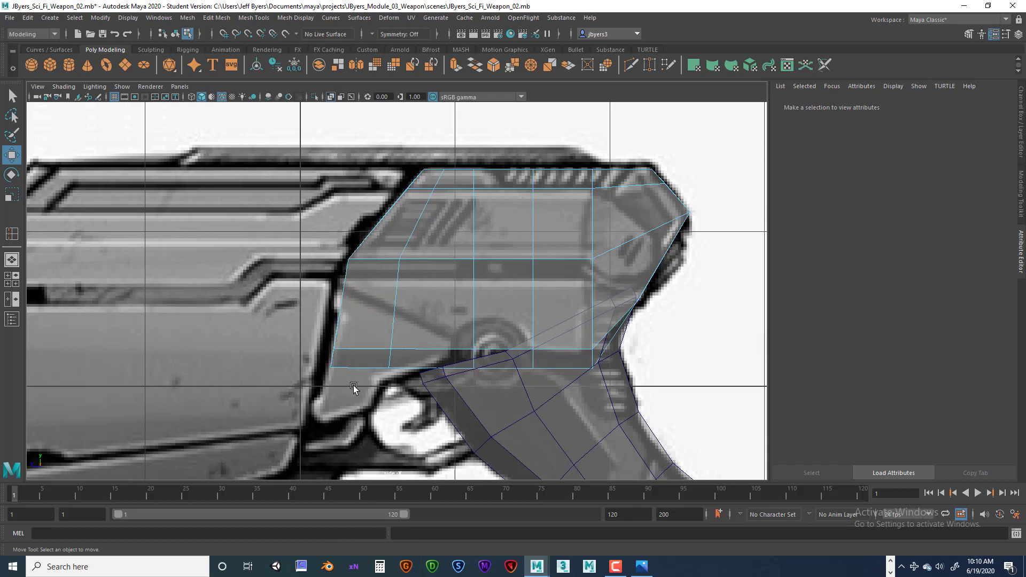
pyautogui.moveTo(353, 388); pyautogui.dragTo(368, 357)
pyautogui.press('space')
pyautogui.press('space')
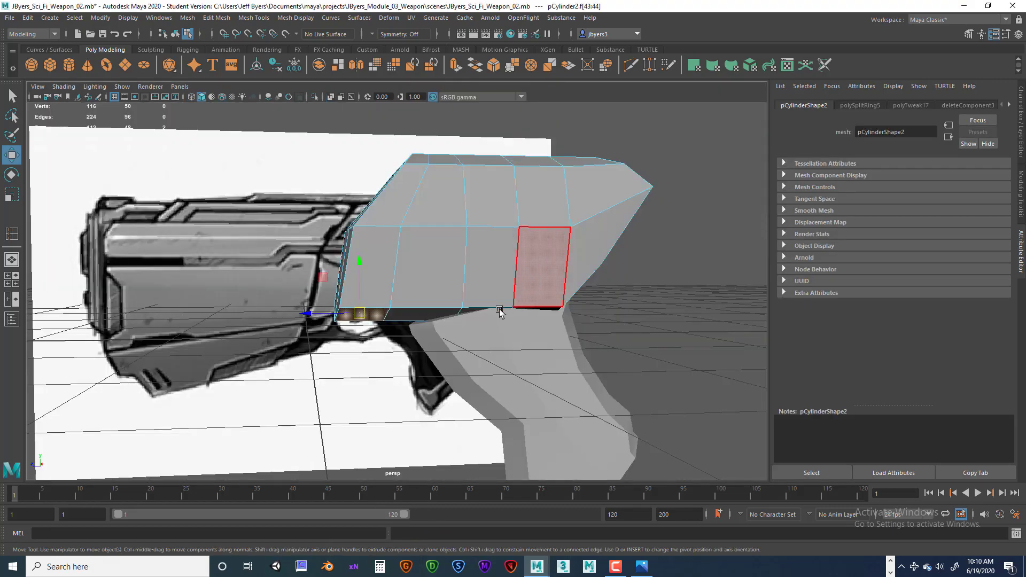
pyautogui.moveTo(499, 310)
pyautogui.keyDown('alt'); pyautogui.mouseDown()
pyautogui.moveTo(516, 294)
pyautogui.moveTo(498, 298)
pyautogui.mouseUp(); pyautogui.keyUp('alt')
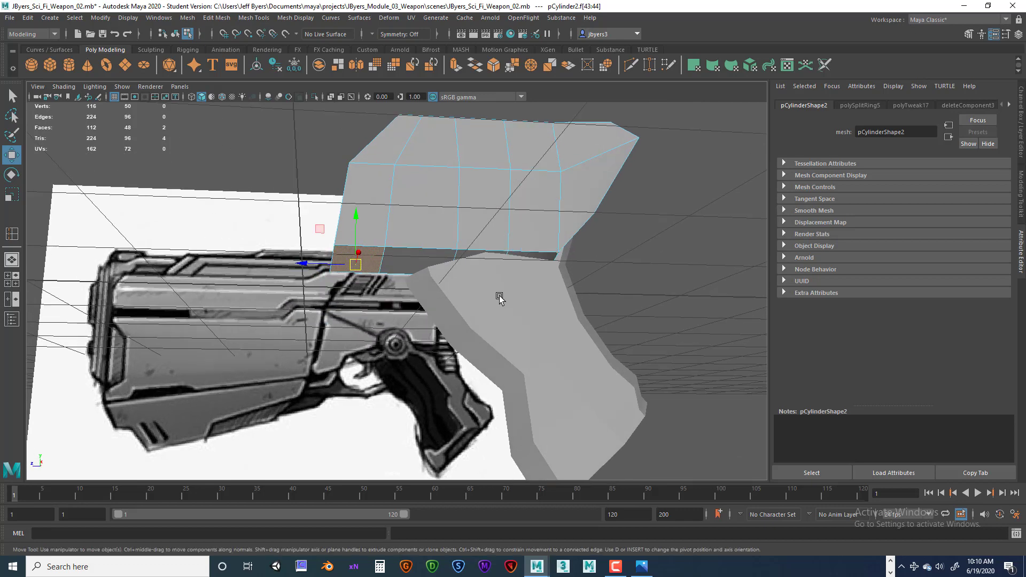
pyautogui.hotkey('ctrl', 'e')
pyautogui.press('w')
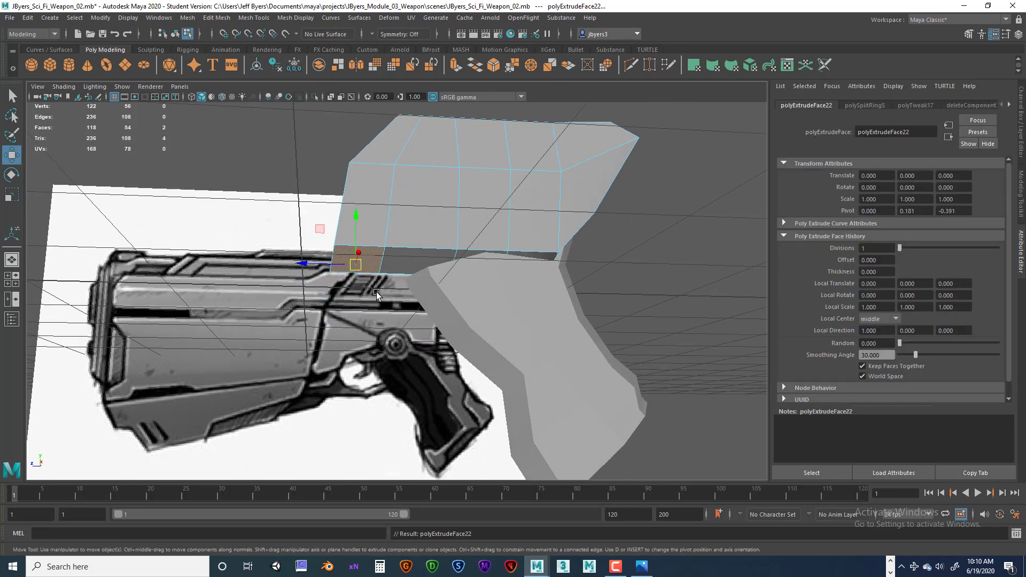
pyautogui.moveTo(355, 220); pyautogui.dragTo(355, 249)
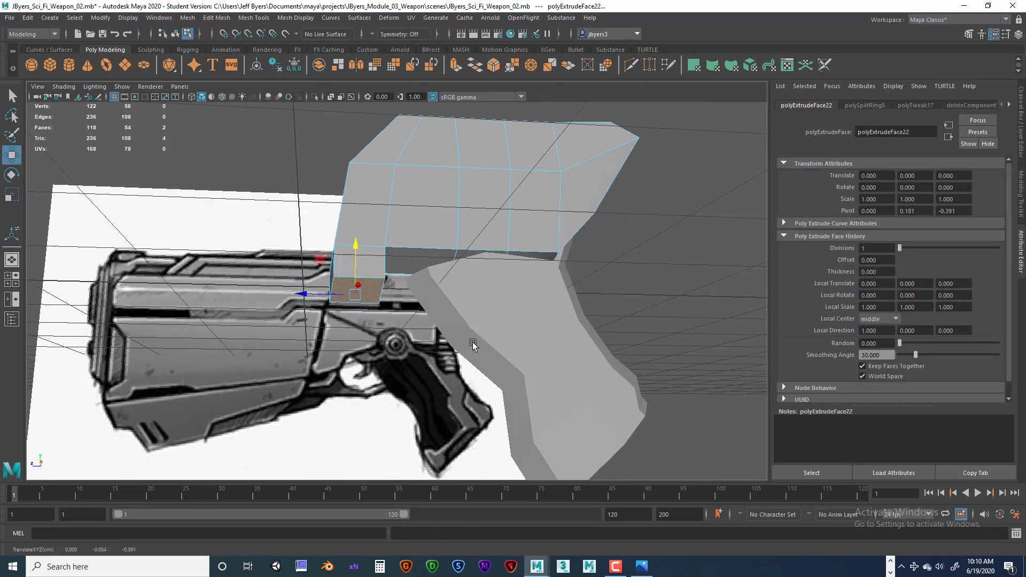
# In the side view, move the extruded faces forward and into line with the reference's front point ahead of the trigger.
pyautogui.press('space')
pyautogui.press('space')
pyautogui.scroll(8, 515, 400)
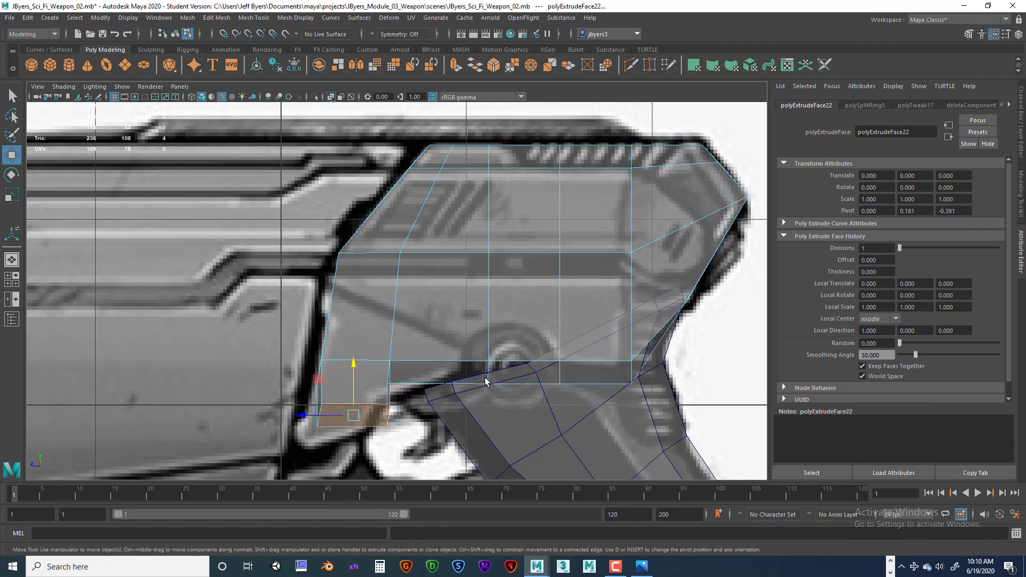
pyautogui.keyDown('alt'); pyautogui.click(509, 372); pyautogui.keyUp('alt')
pyautogui.moveTo(393, 351); pyautogui.dragTo(384, 363)
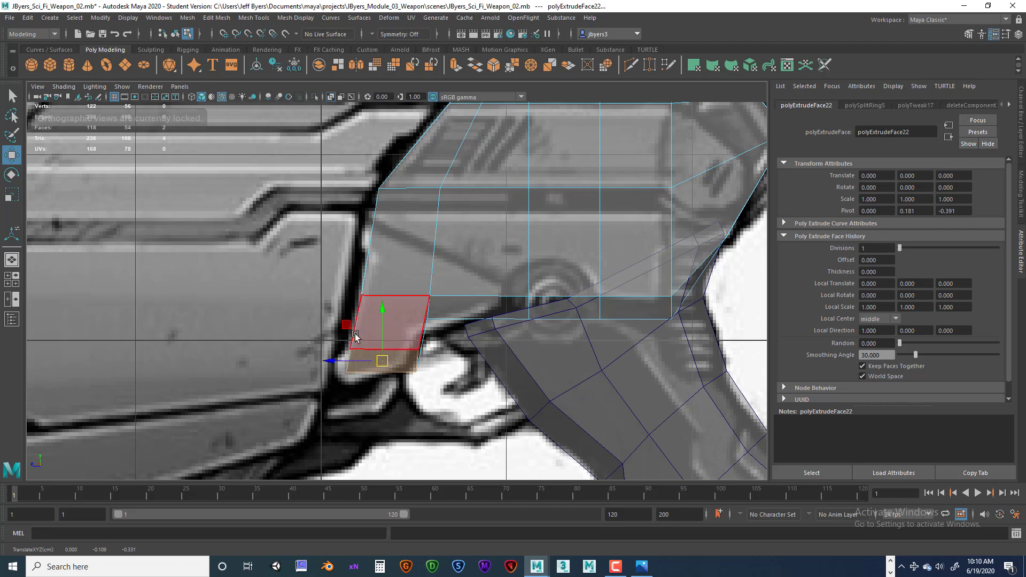
# Switch to vertex editing and fit the extrusion's bottom corners and the underside vertices behind it to the outline above the trigger.
pyautogui.rightClick(355, 271)
pyautogui.moveTo(345, 326); pyautogui.dragTo(320, 272, button='right')
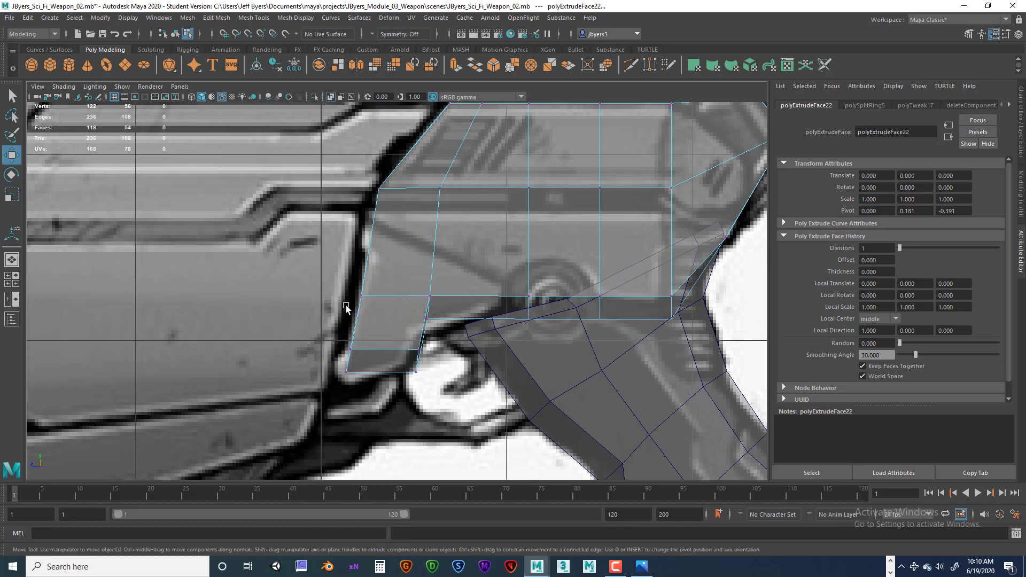
pyautogui.moveTo(328, 336); pyautogui.dragTo(339, 373)
pyautogui.moveTo(412, 340); pyautogui.dragTo(426, 376)
pyautogui.moveTo(417, 361); pyautogui.dragTo(409, 360)
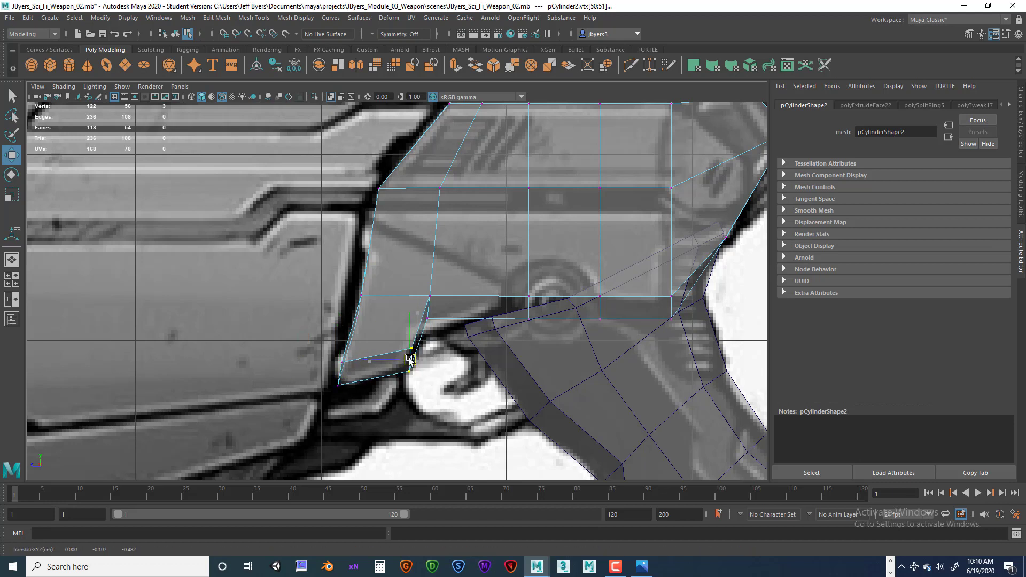
pyautogui.moveTo(420, 275); pyautogui.dragTo(429, 323)
pyautogui.moveTo(523, 293); pyautogui.dragTo(532, 313)
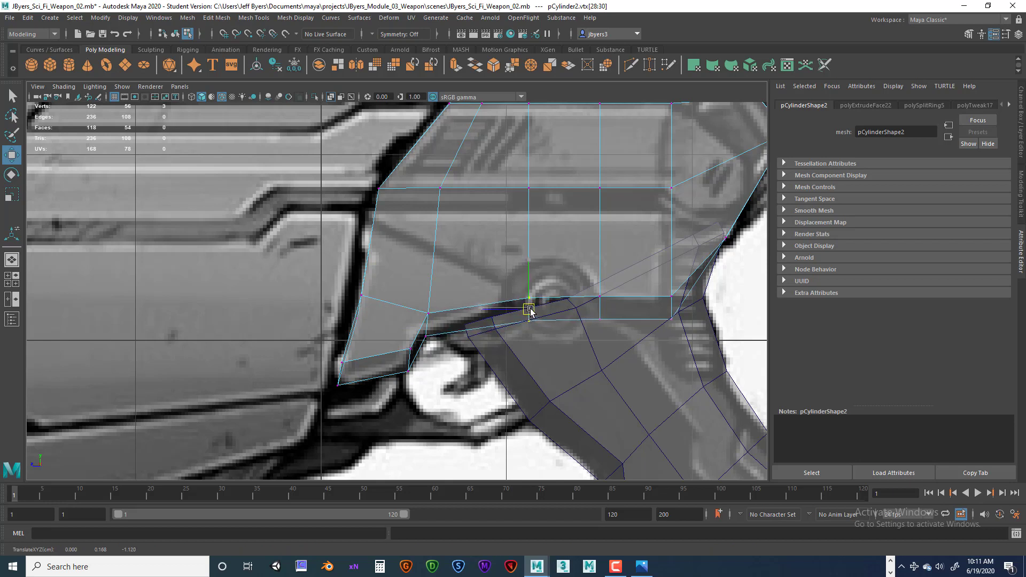
# Examine the reshaped rear body against the reference in the perspective and side views.
pyautogui.scroll(-6, 521, 353)
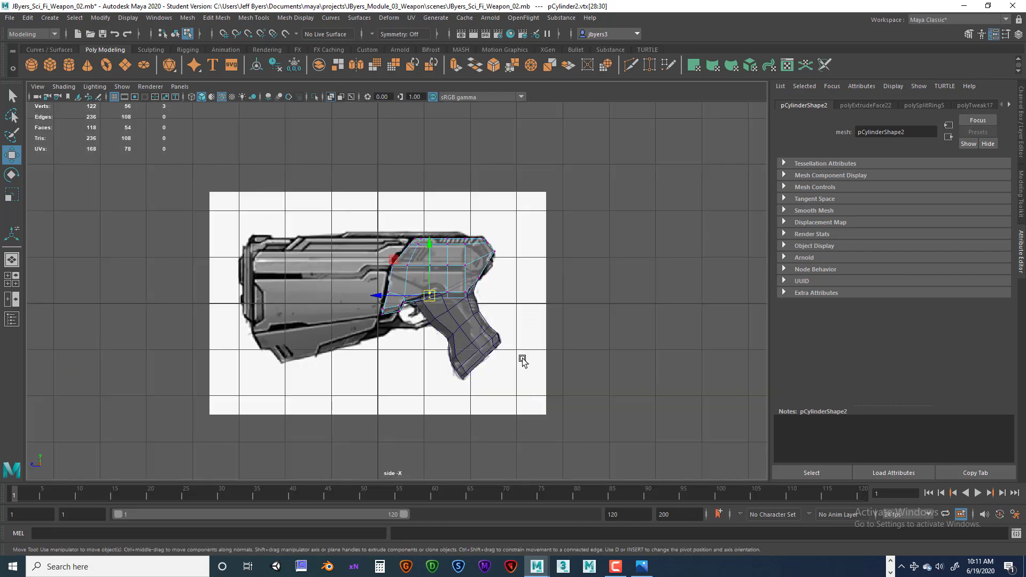
pyautogui.press('space')
pyautogui.press('space')
pyautogui.moveTo(581, 323)
pyautogui.keyDown('alt'); pyautogui.mouseDown()
pyautogui.moveTo(470, 321)
pyautogui.moveTo(592, 326)
pyautogui.moveTo(421, 331)
pyautogui.moveTo(591, 332)
pyautogui.mouseUp(); pyautogui.keyUp('alt')
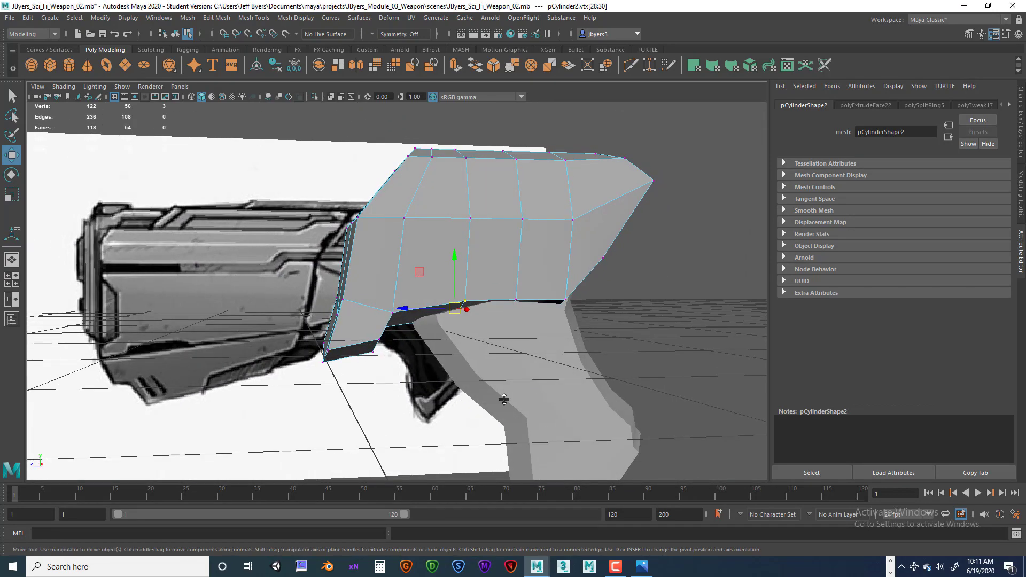
pyautogui.press('space')
pyautogui.press('space')
pyautogui.scroll(6, 506, 393)
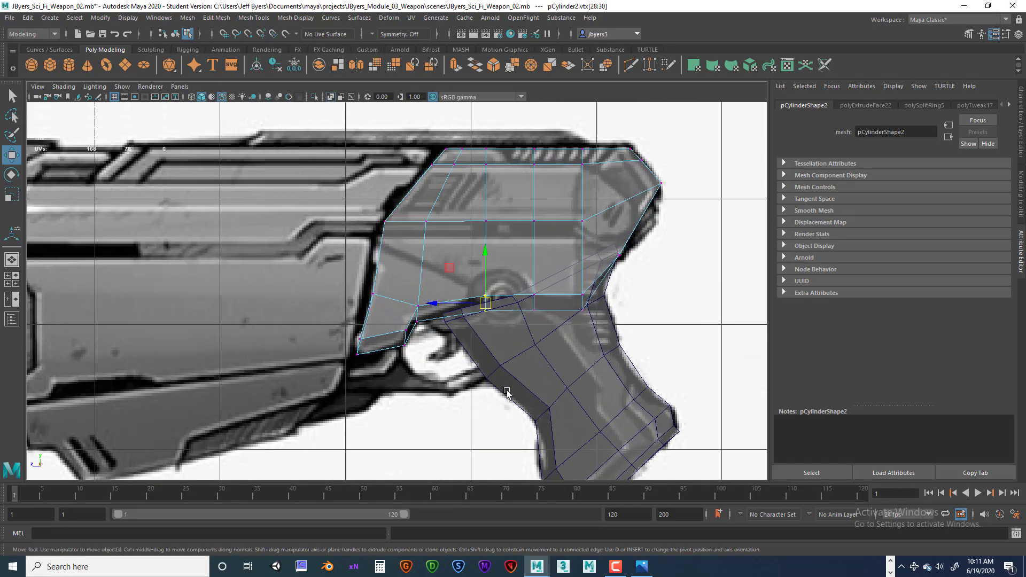
pyautogui.scroll(-8, 524, 380)
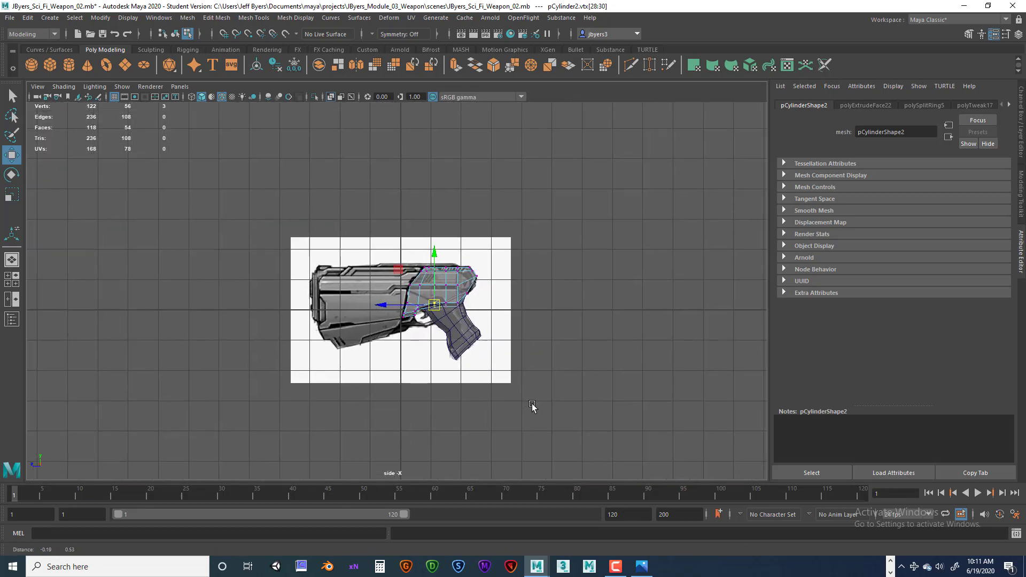
pyautogui.scroll(8, 545, 390)
pyautogui.keyDown('alt'); pyautogui.moveTo(571, 386); pyautogui.dragTo(589, 349, button='middle'); pyautogui.keyUp('alt')
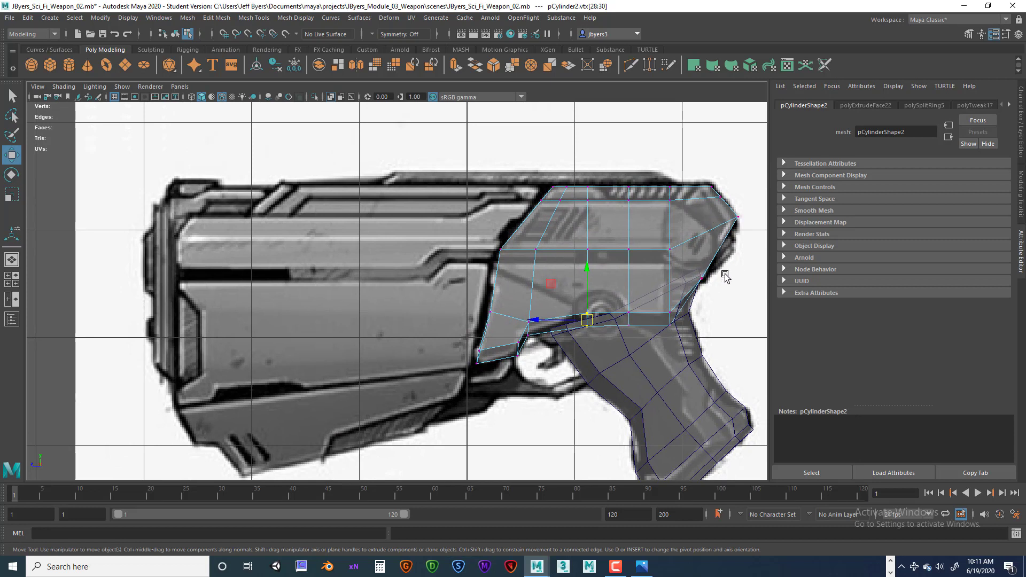
pyautogui.keyDown('alt'); pyautogui.moveTo(371, 222); pyautogui.dragTo(348, 199, button='middle'); pyautogui.keyUp('alt')
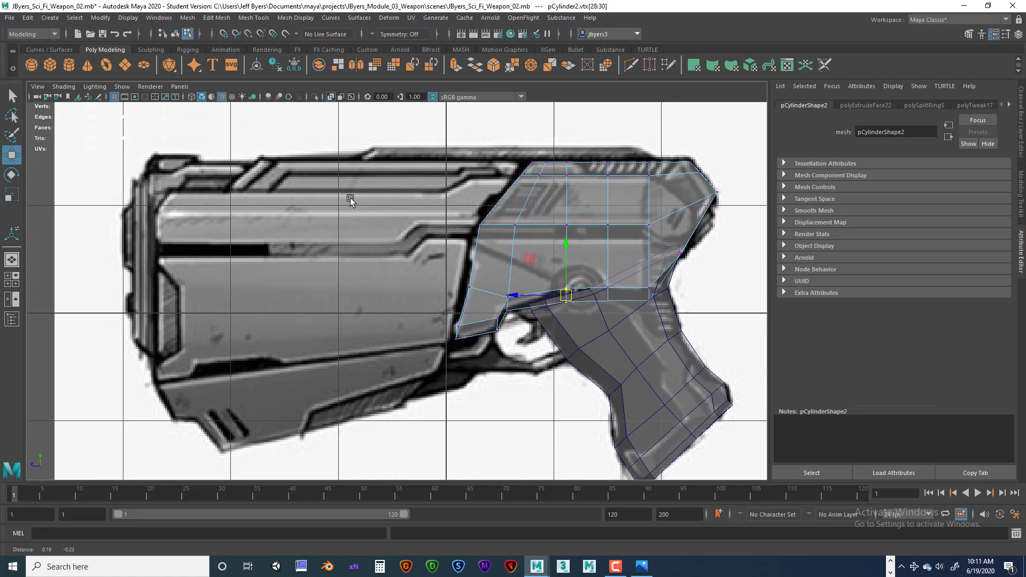
# Create a new polygon cylinder at the origin for the front body of the gun.
pyautogui.click(68, 65)
pyautogui.scroll(-5, 459, 304)
pyautogui.scroll(2, 459, 303)
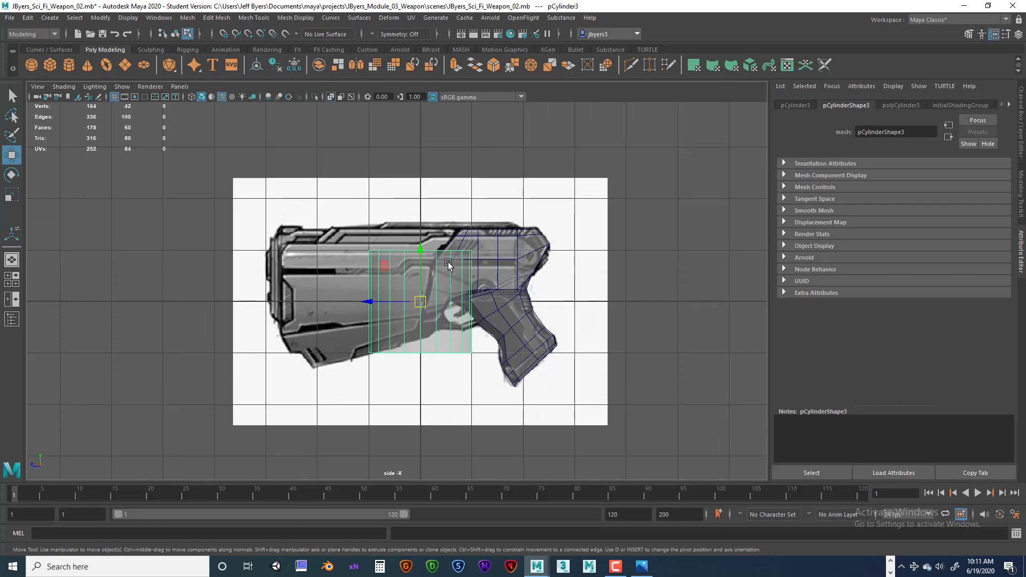
pyautogui.scroll(2, 443, 276)
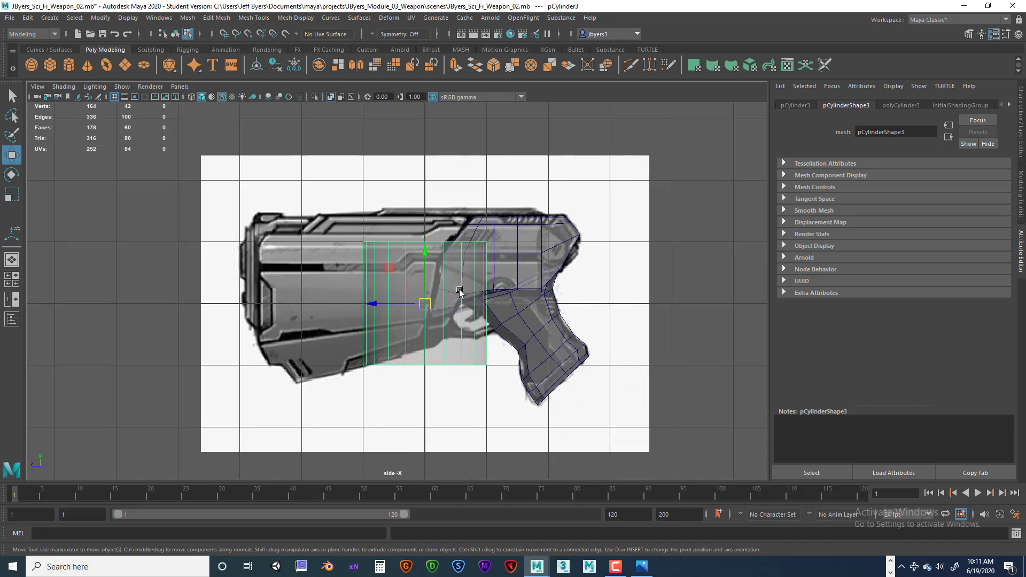
pyautogui.scroll(3, 459, 291)
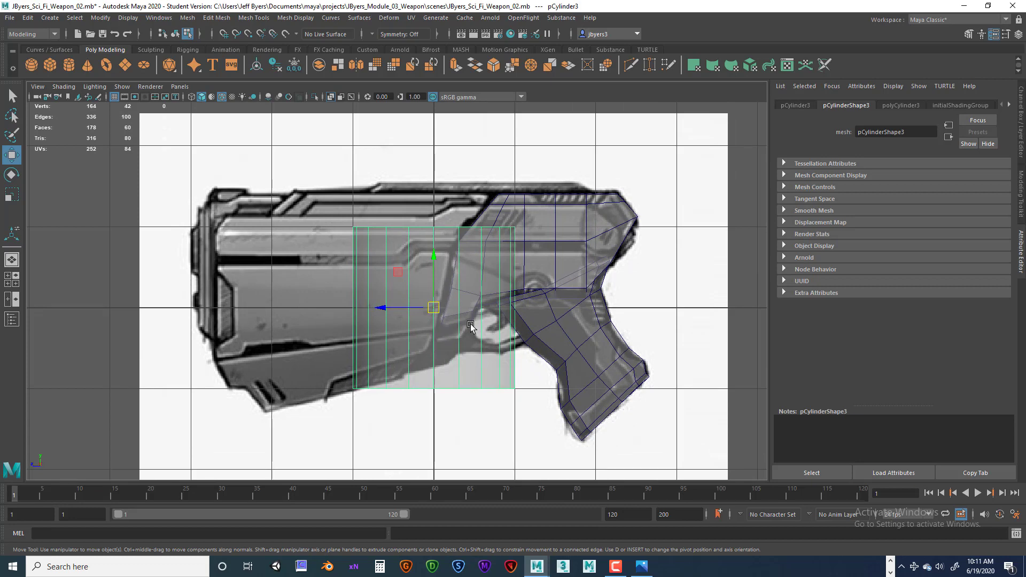
pyautogui.scroll(3, 470, 326)
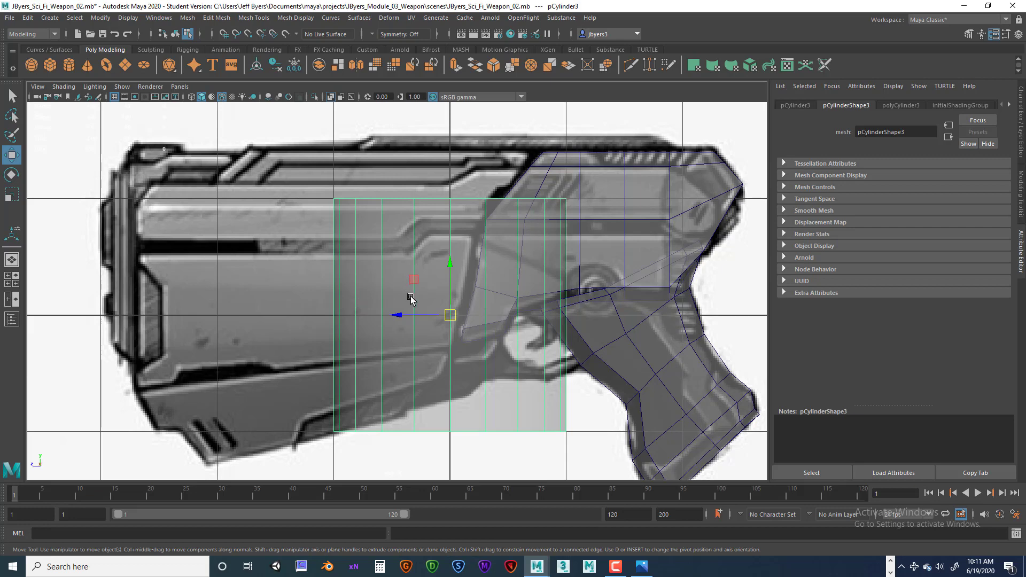
# Set the new cylinder's axis subdivisions to 8 and height subdivisions to 4.
pyautogui.hotkey('ctrl', 'a')
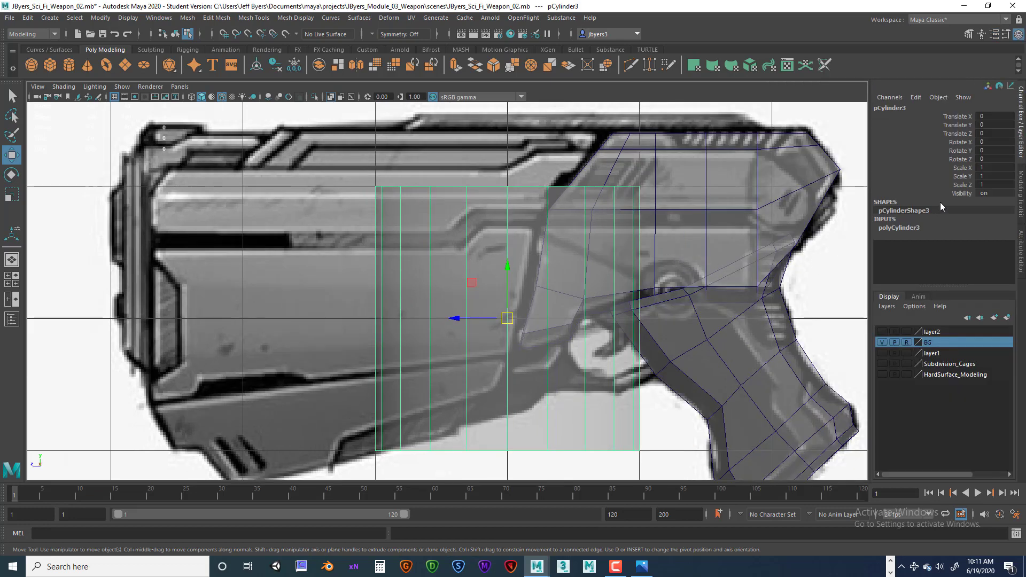
pyautogui.click(915, 227)
pyautogui.click(980, 253)
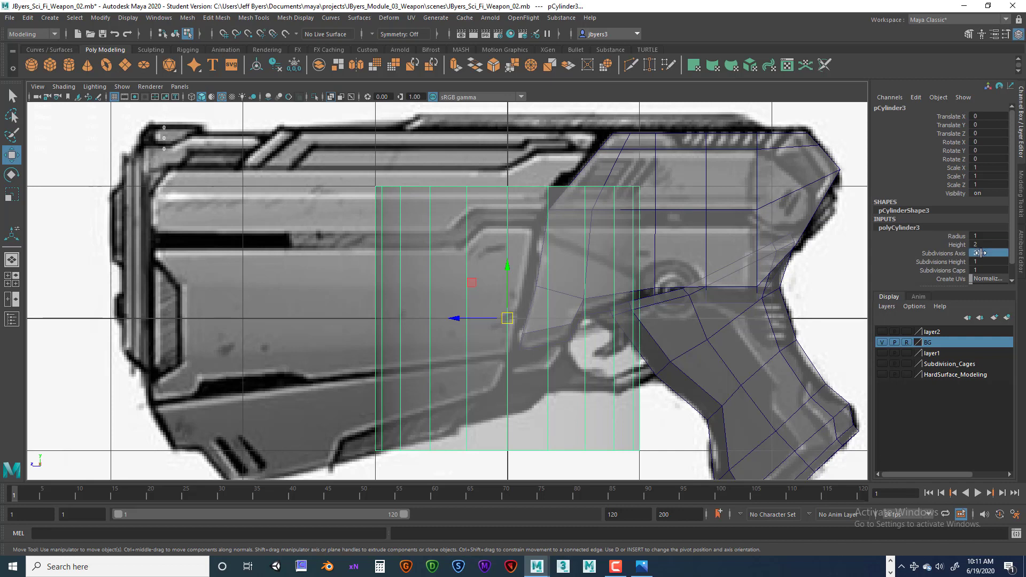
pyautogui.write('8')
pyautogui.press('Return')
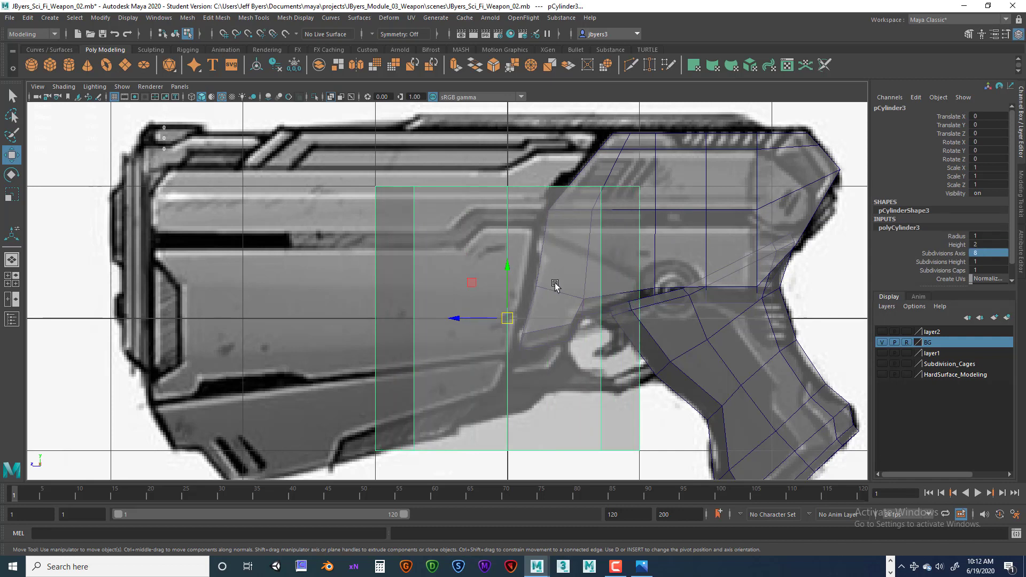
pyautogui.click(980, 263)
pyautogui.press('Return')
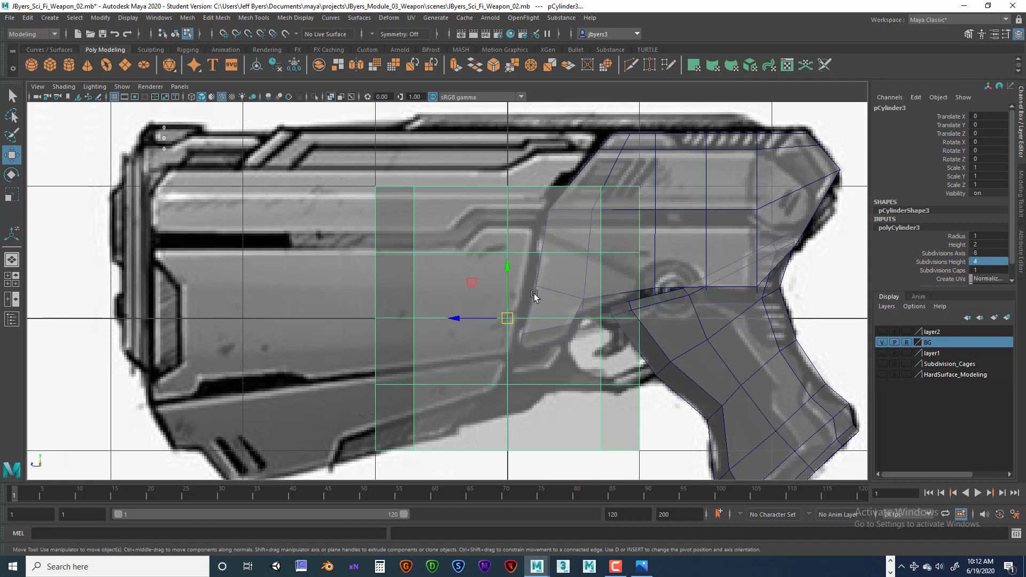
# Try to rotate the new cylinder about 90 degrees around X in the side view.
pyautogui.press('e')
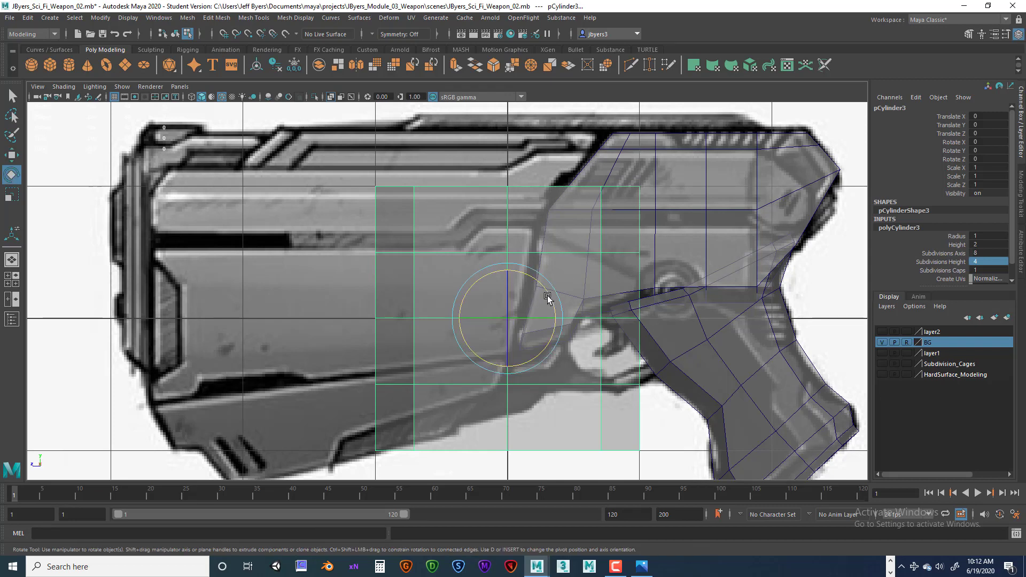
pyautogui.moveTo(547, 297); pyautogui.dragTo(483, 278)
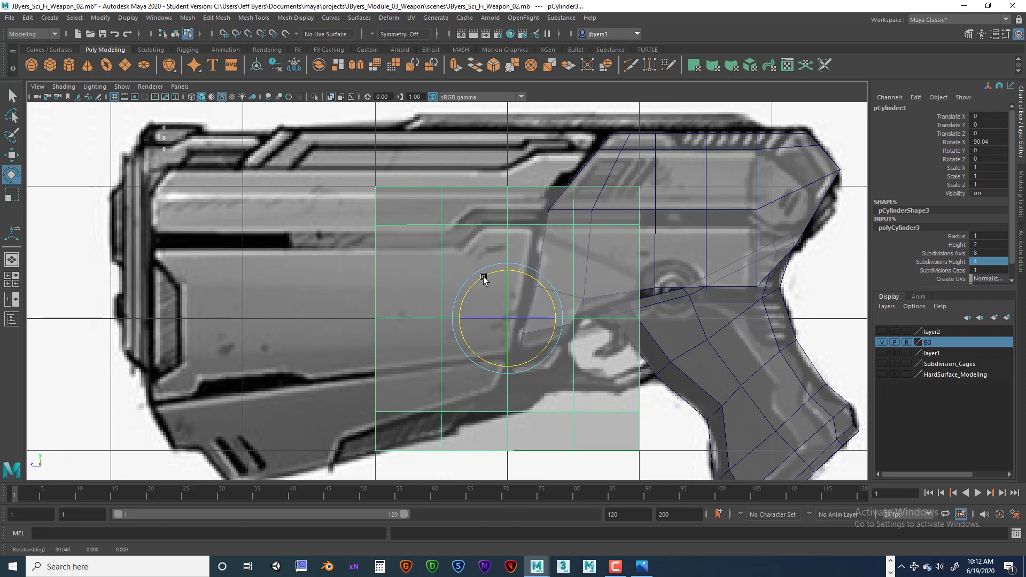
pyautogui.hotkey('ctrl', 'z')
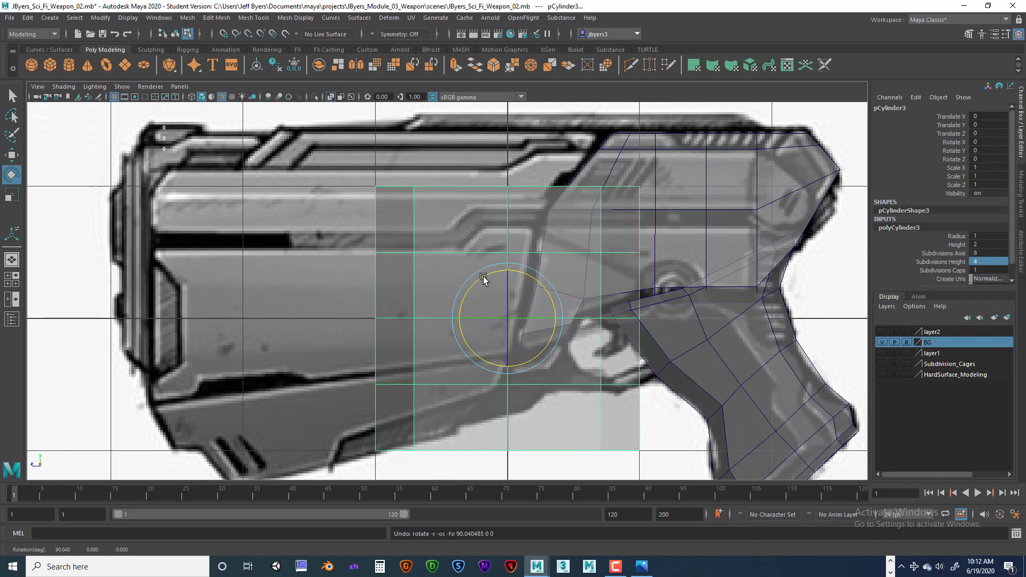
# In the top view, select the diagonal spoke edges on the cylinder's caps and delete them, keeping the cross-shaped edges.
pyautogui.press('space')
pyautogui.press('space')
pyautogui.scroll(3, 523, 251)
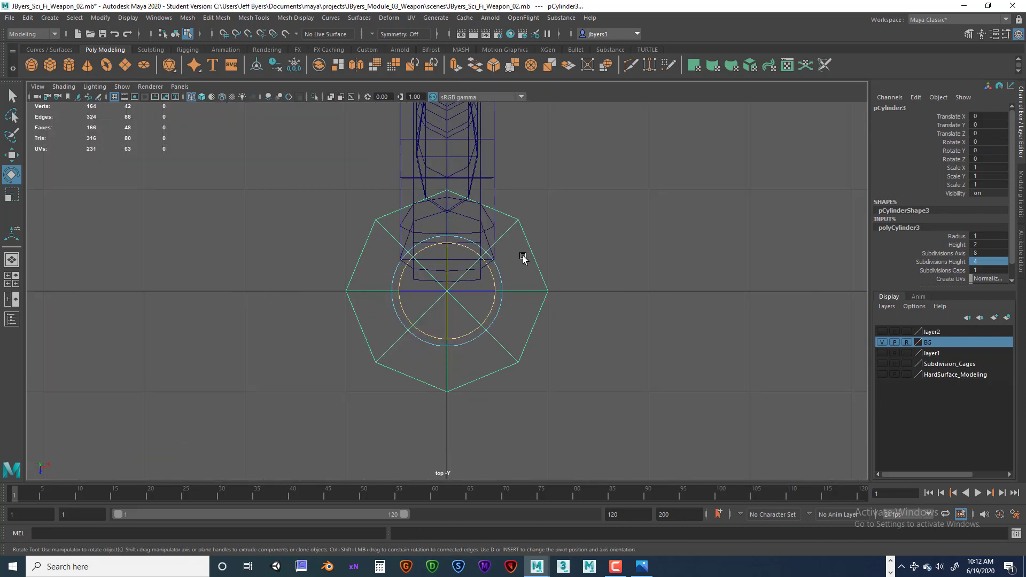
pyautogui.press('q')
pyautogui.moveTo(490, 248); pyautogui.dragTo(490, 219, button='right')
pyautogui.click(489, 243)
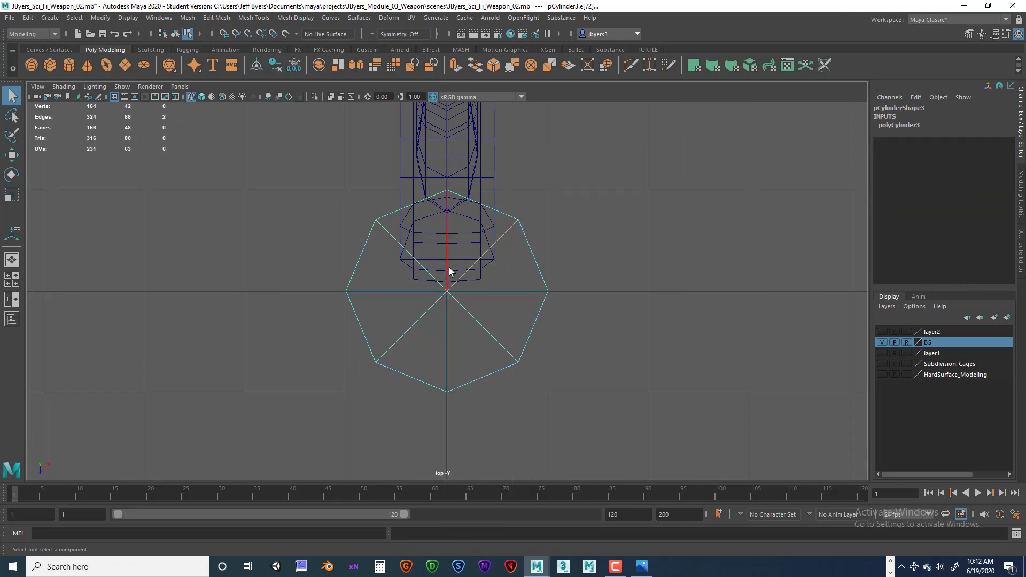
pyautogui.keyDown('shift'); pyautogui.click(500, 315); pyautogui.keyUp('shift')
pyautogui.press('Delete')
# Return the cylinder to object mode in the perspective view and set its X rotation to 90 degrees.
pyautogui.press('space')
pyautogui.press('space')
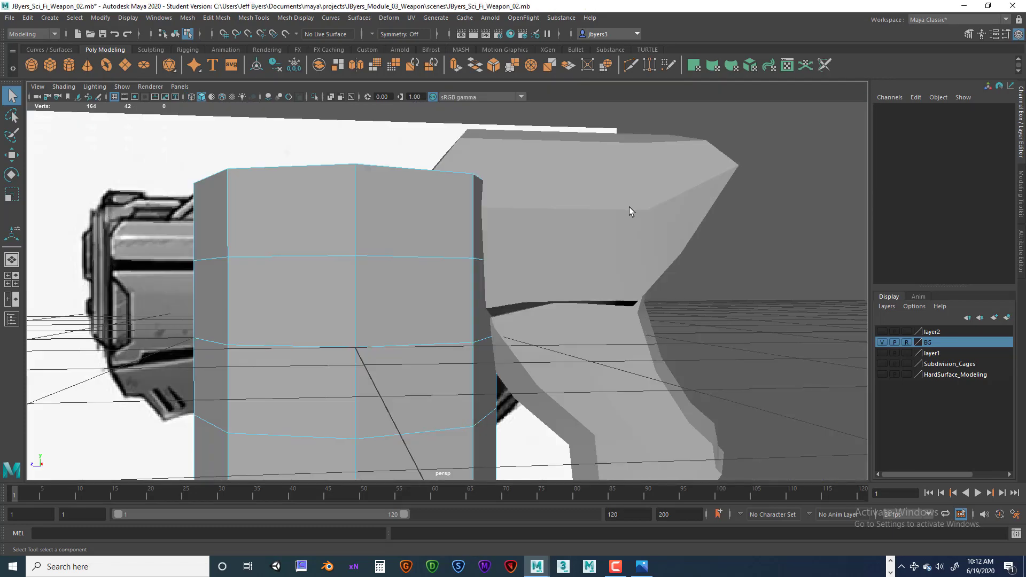
pyautogui.scroll(-5, 629, 208)
pyautogui.moveTo(406, 289); pyautogui.dragTo(398, 337, button='right')
pyautogui.scroll(-2, 450, 305)
pyautogui.keyDown('alt'); pyautogui.moveTo(451, 305); pyautogui.dragTo(446, 317); pyautogui.keyUp('alt')
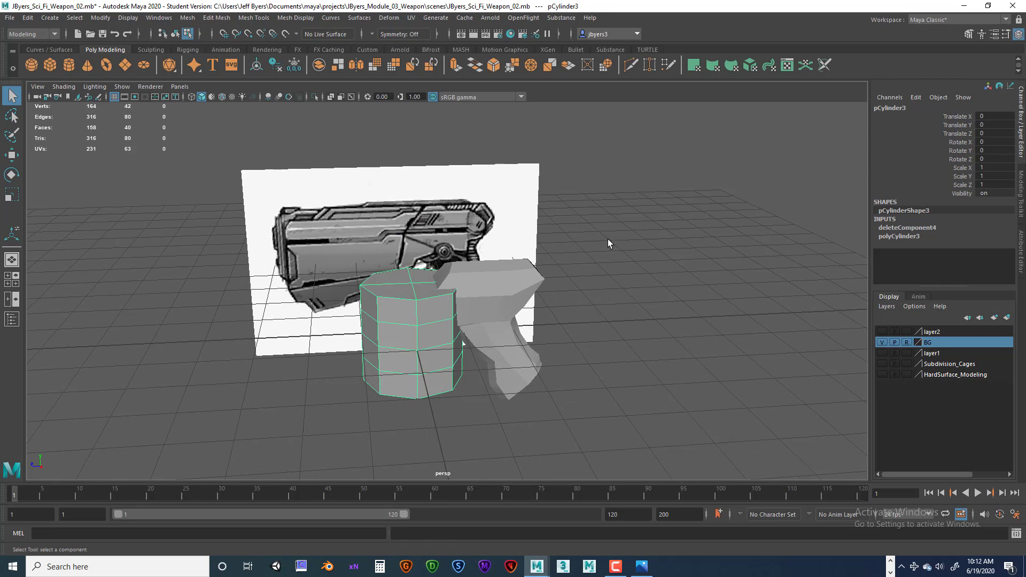
pyautogui.press('e')
pyautogui.moveTo(430, 287); pyautogui.dragTo(853, 186)
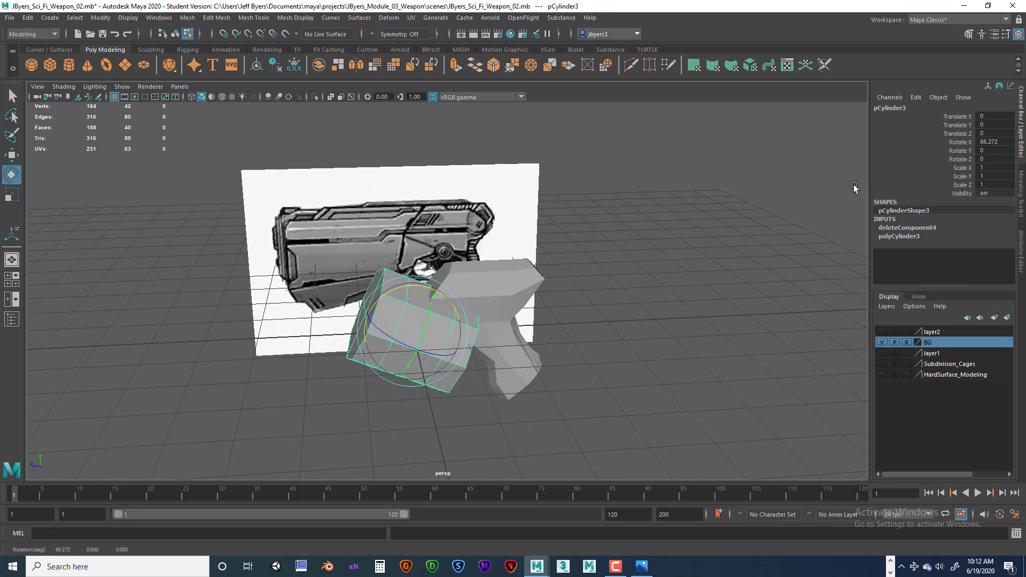
pyautogui.doubleClick(986, 142)
pyautogui.write('90')
pyautogui.press('Return')
pyautogui.press('f')
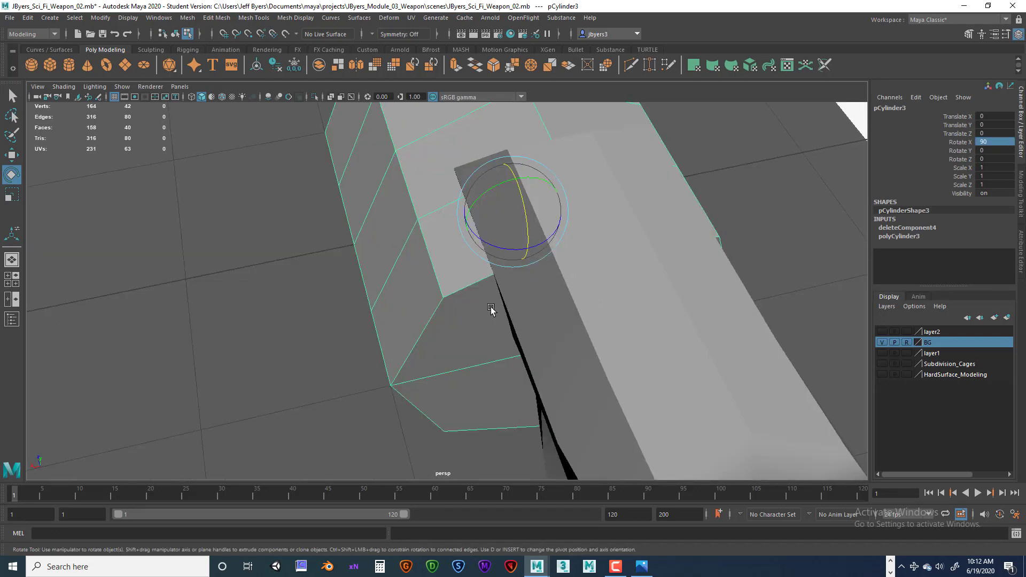
pyautogui.keyDown('alt'); pyautogui.moveTo(490, 309); pyautogui.dragTo(526, 322); pyautogui.keyUp('alt')
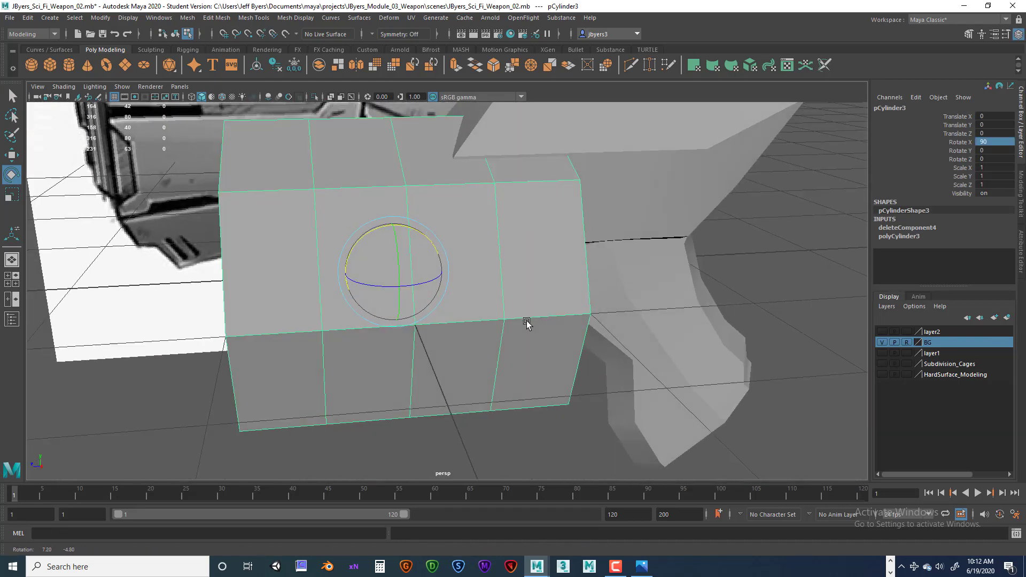
# In the side view, move the cylinder over the reference gun's front body and stretch its Y scale to about 1.43.
pyautogui.press('space')
pyautogui.press('space')
pyautogui.keyDown('alt'); pyautogui.moveTo(488, 351); pyautogui.dragTo(457, 355, button='middle'); pyautogui.keyUp('alt')
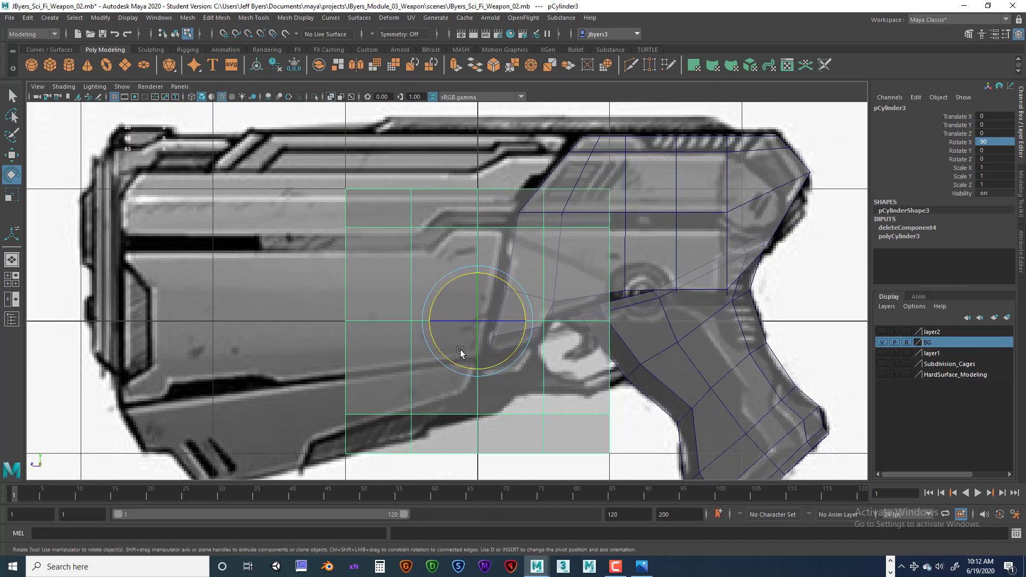
pyautogui.press('w')
pyautogui.moveTo(479, 314); pyautogui.dragTo(247, 265)
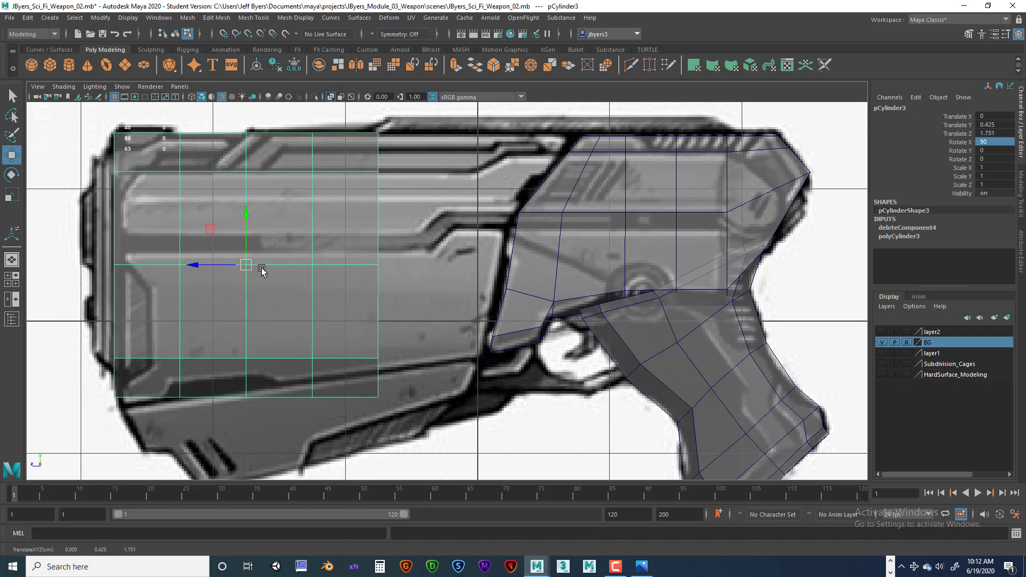
pyautogui.press('r')
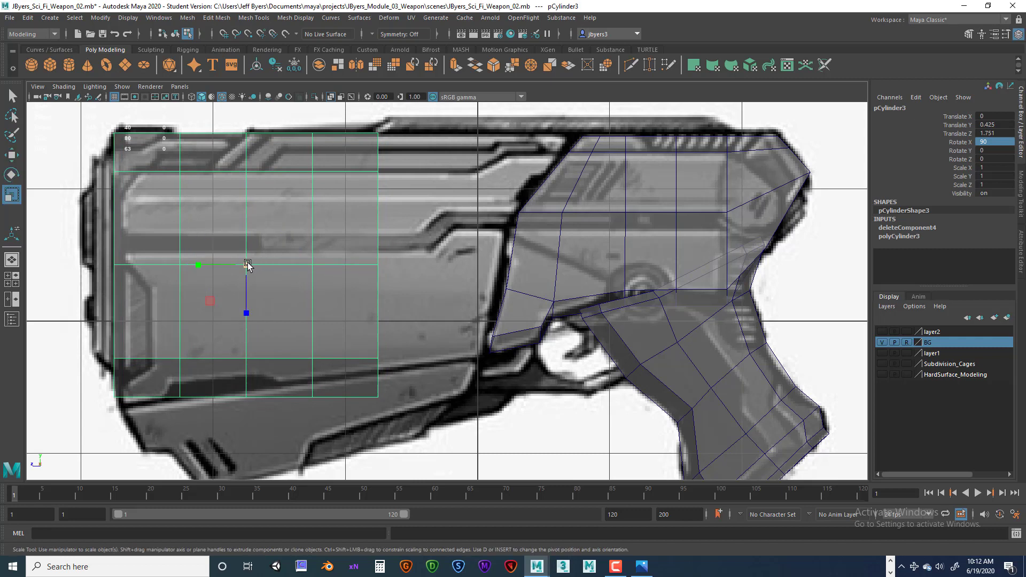
pyautogui.moveTo(198, 265); pyautogui.dragTo(179, 267)
pyautogui.press('q')
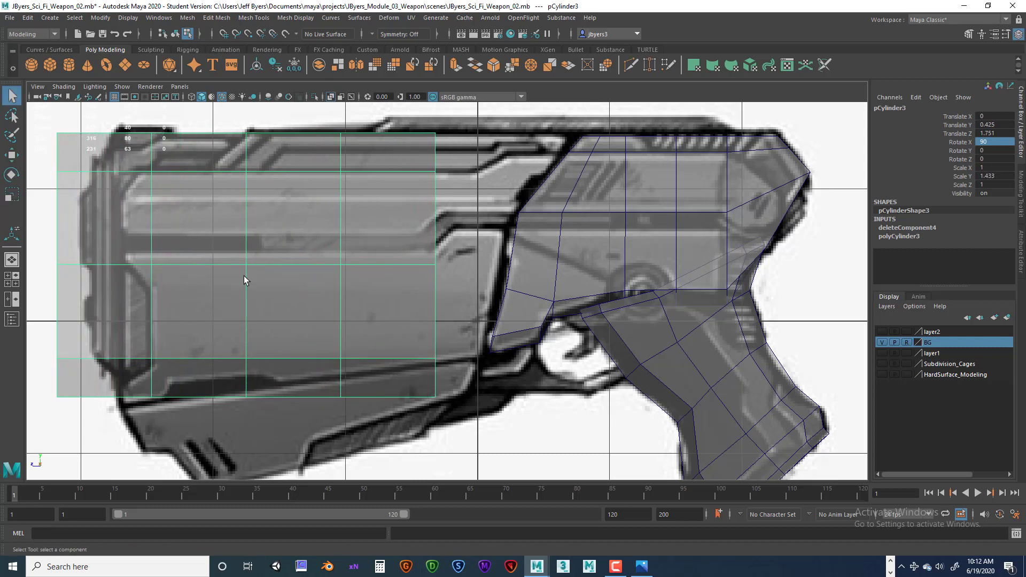
# Fit the cylinder's length between the muzzle and rear body, with Y scale about 1.52 and Translate Z about 1.21.
pyautogui.press('w')
pyautogui.moveTo(247, 261); pyautogui.dragTo(313, 267)
pyautogui.press('r')
pyautogui.press('w')
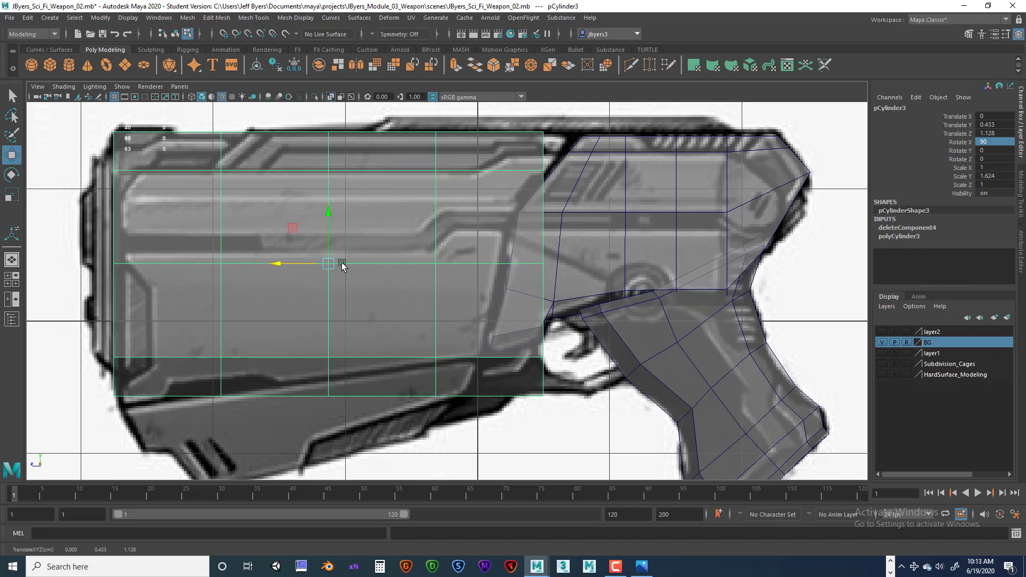
pyautogui.press('r')
pyautogui.moveTo(288, 264); pyautogui.dragTo(267, 267)
pyautogui.press('w')
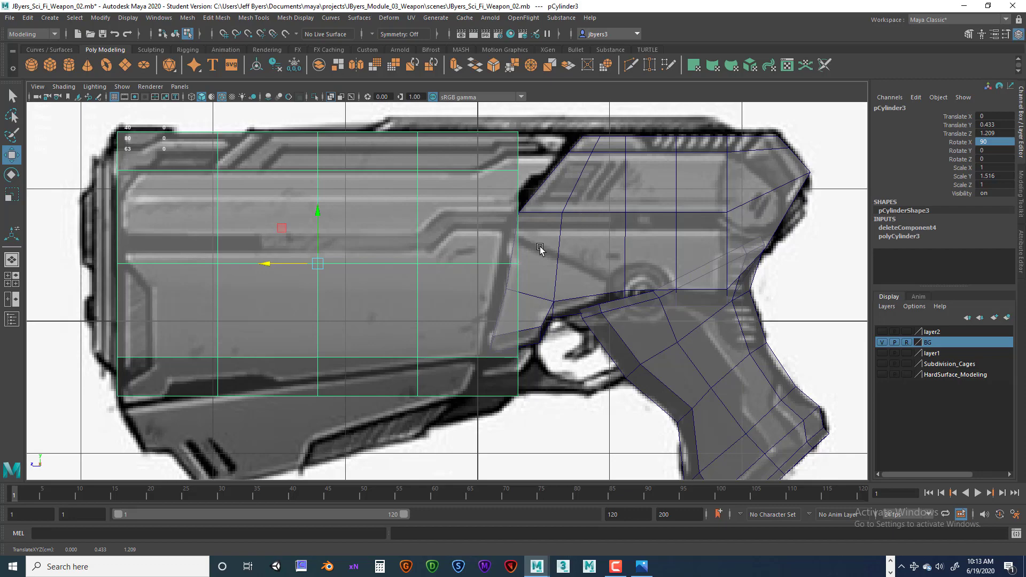
# In the perspective view, narrow the cylinder's width to an X scale of about 0.55.
pyautogui.press('space')
pyautogui.press('space')
pyautogui.keyDown('alt'); pyautogui.moveTo(634, 289); pyautogui.dragTo(539, 188); pyautogui.keyUp('alt')
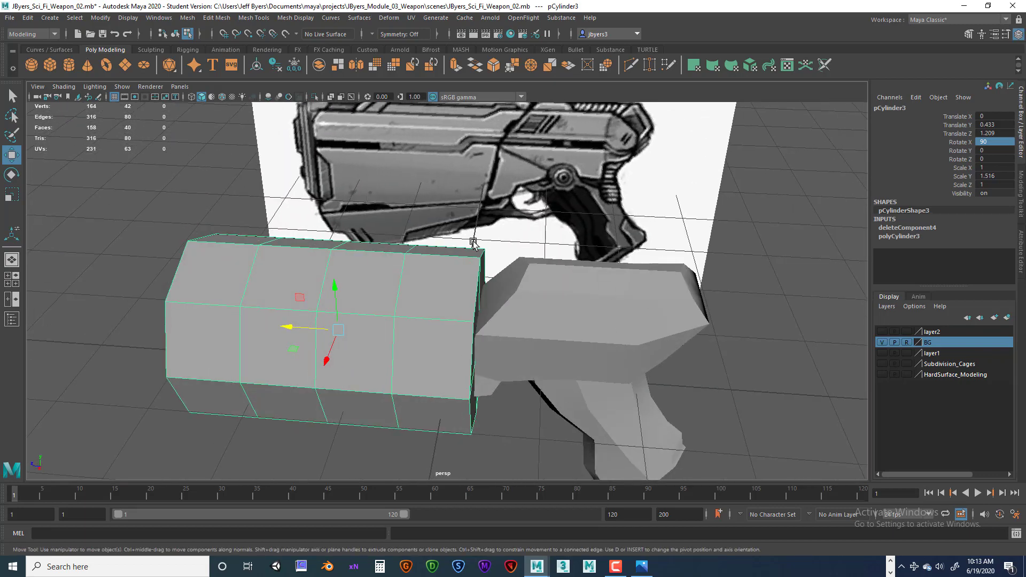
pyautogui.keyDown('alt'); pyautogui.moveTo(370, 170); pyautogui.dragTo(468, 340); pyautogui.keyUp('alt')
pyautogui.press('r')
pyautogui.keyDown('alt'); pyautogui.moveTo(474, 340); pyautogui.dragTo(501, 341, button='middle'); pyautogui.keyUp('alt')
pyautogui.keyDown('alt'); pyautogui.moveTo(502, 340); pyautogui.dragTo(488, 334); pyautogui.keyUp('alt')
# In the side view, raise the cylinder's second horizontal row of vertices closer to the front body's top edge.
pyautogui.press('space')
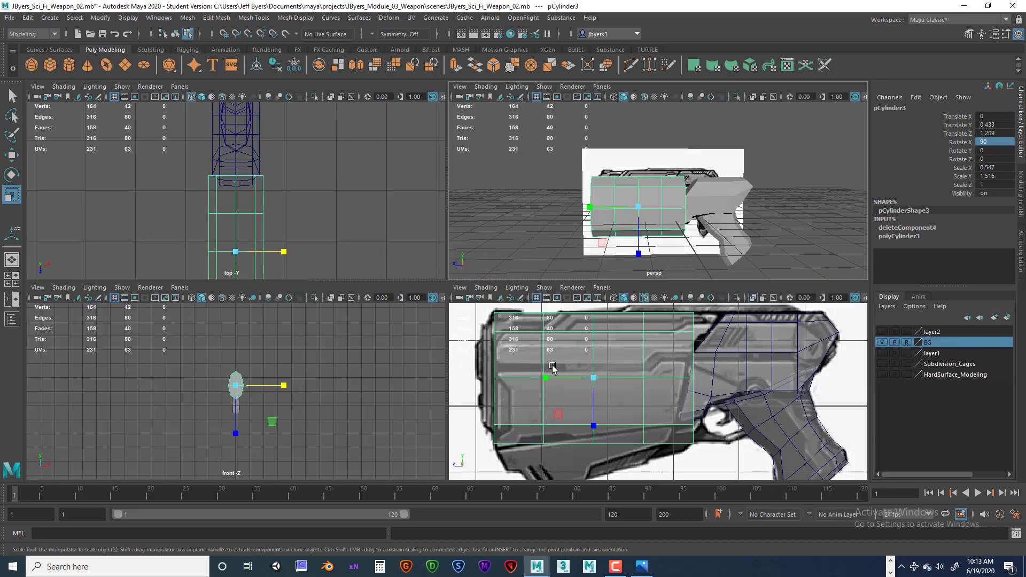
pyautogui.press('space')
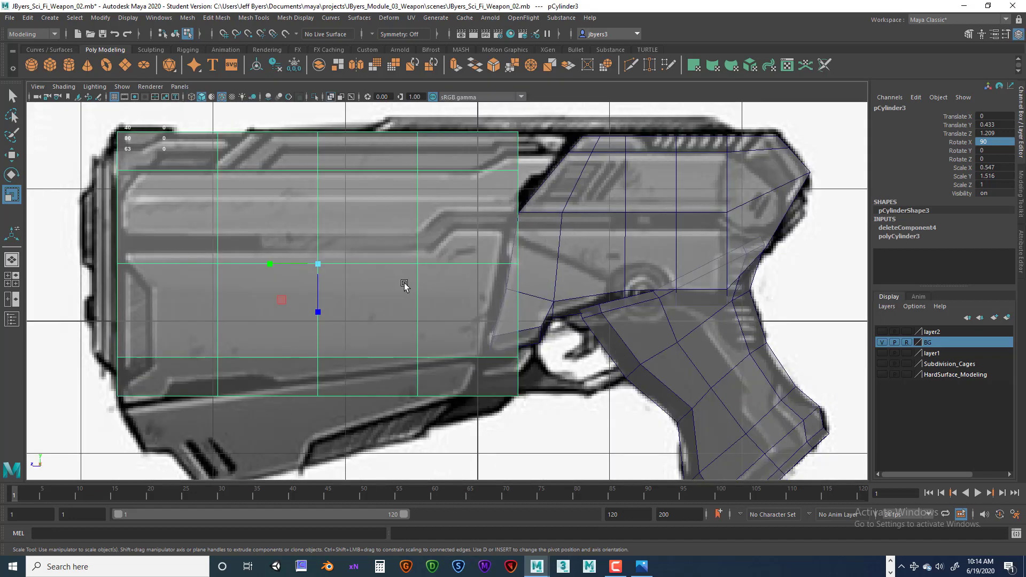
pyautogui.keyDown('alt'); pyautogui.moveTo(387, 235); pyautogui.dragTo(419, 281, button='middle'); pyautogui.keyUp('alt')
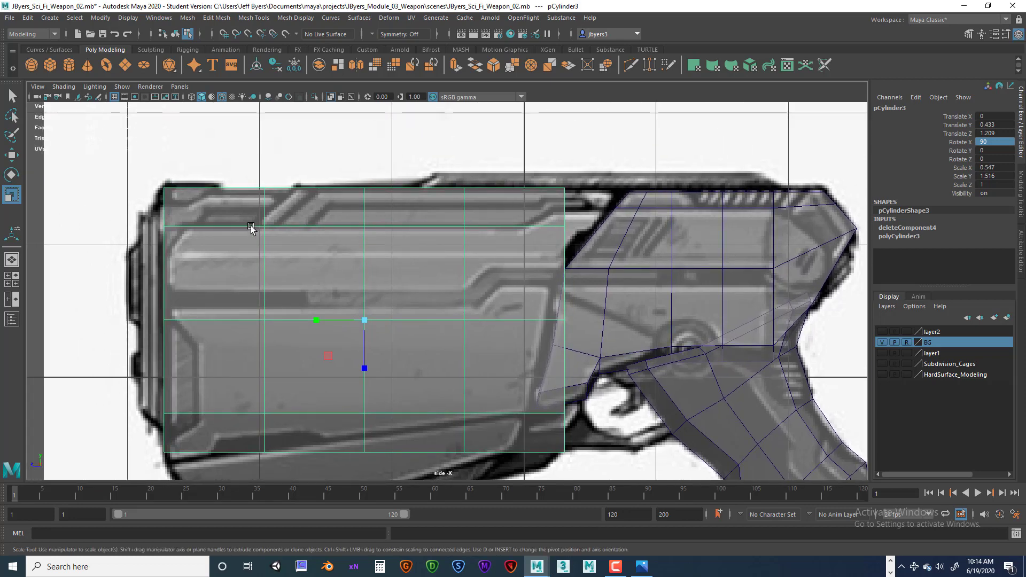
pyautogui.moveTo(249, 233); pyautogui.dragTo(139, 219, button='right')
pyautogui.moveTo(138, 219); pyautogui.dragTo(364, 239)
pyautogui.press('w')
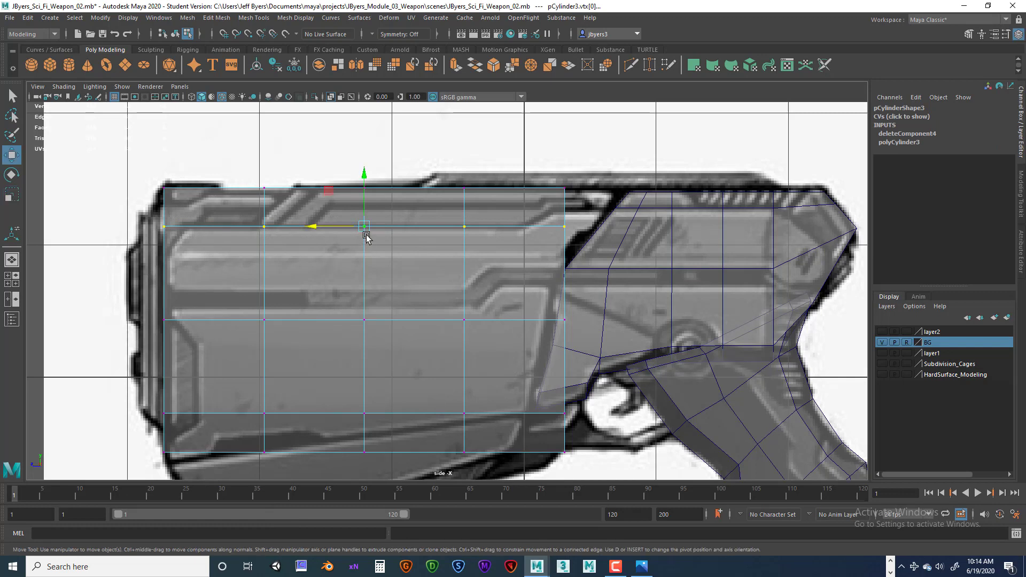
pyautogui.moveTo(364, 198); pyautogui.dragTo(369, 177)
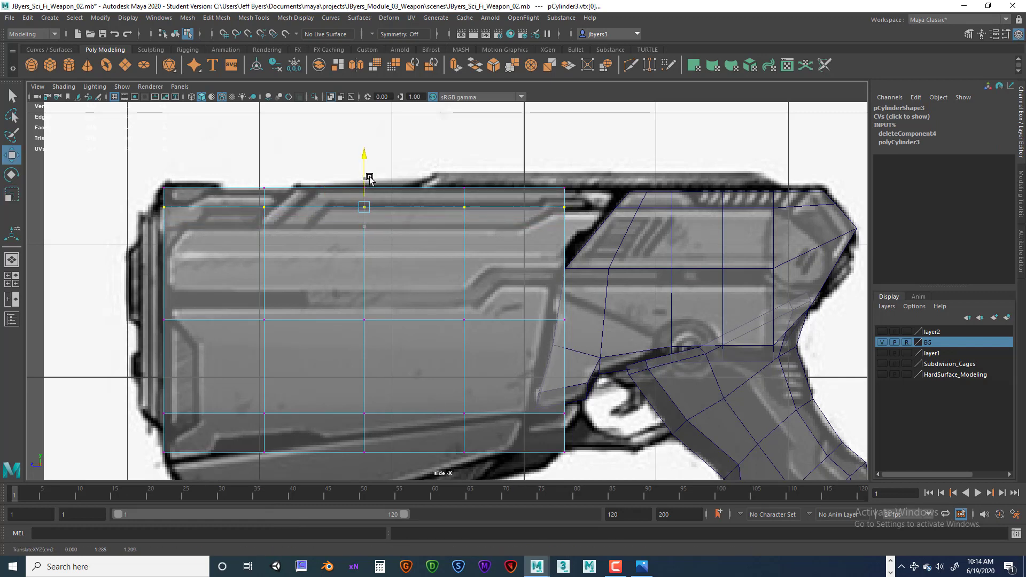
# Lower the cylinder's second-lowest row of vertices closer to its bottom edge and return to object mode.
pyautogui.keyDown('alt'); pyautogui.moveTo(419, 315); pyautogui.dragTo(418, 237, button='middle'); pyautogui.keyUp('alt')
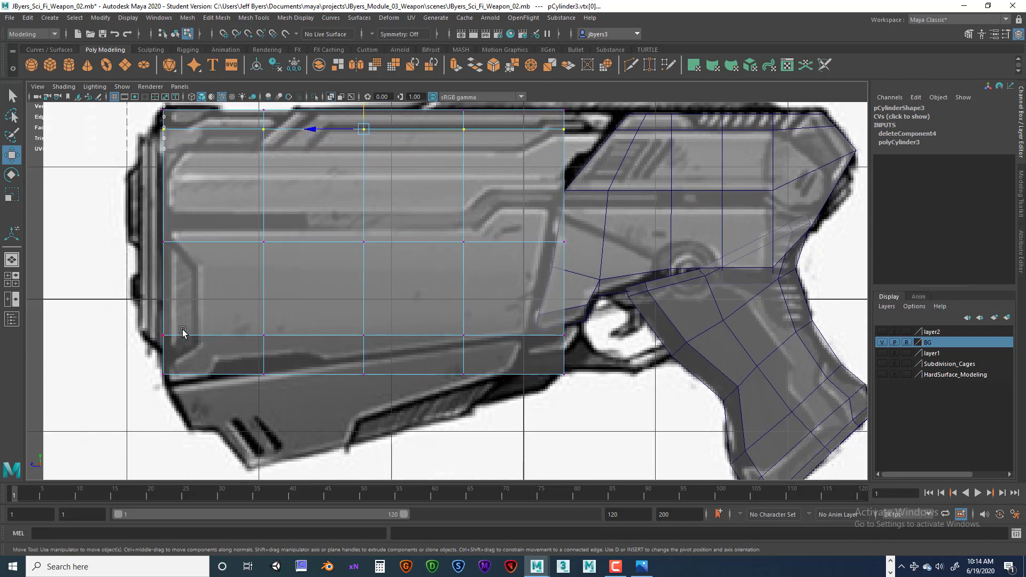
pyautogui.moveTo(140, 310); pyautogui.dragTo(570, 347)
pyautogui.moveTo(371, 281); pyautogui.dragTo(361, 298)
pyautogui.keyDown('alt'); pyautogui.moveTo(496, 294); pyautogui.dragTo(486, 333, button='middle'); pyautogui.keyUp('alt')
pyautogui.keyDown('alt'); pyautogui.moveTo(486, 333); pyautogui.dragTo(493, 321); pyautogui.keyUp('alt')
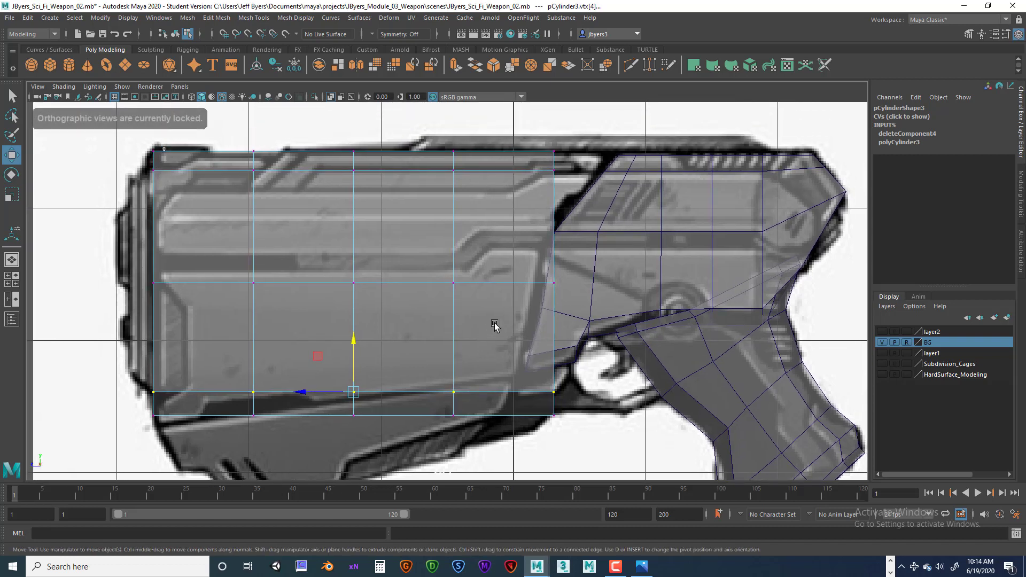
pyautogui.keyDown('alt'); pyautogui.moveTo(493, 303); pyautogui.dragTo(496, 290, button='middle'); pyautogui.keyUp('alt')
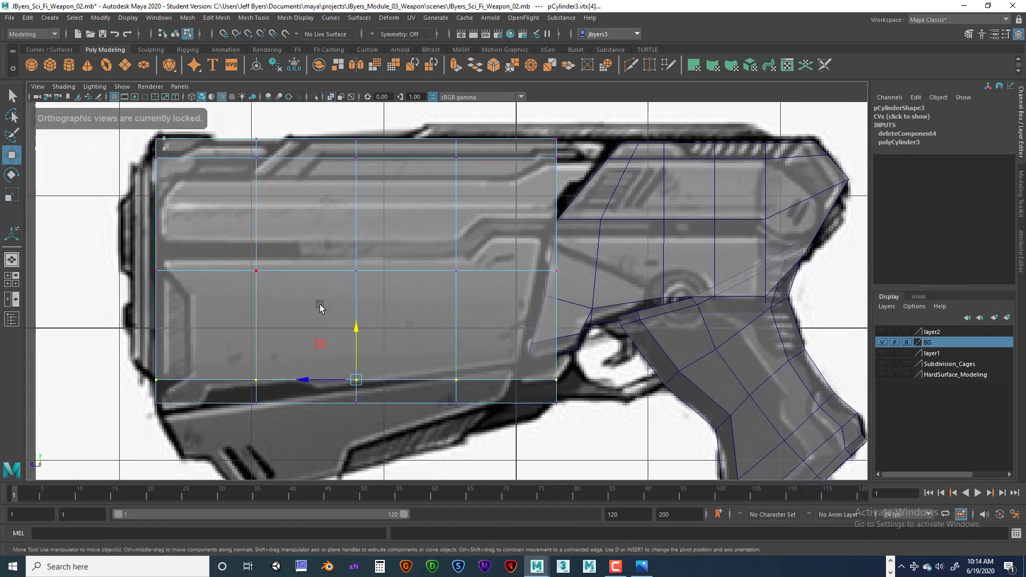
pyautogui.moveTo(385, 331); pyautogui.dragTo(372, 338, button='right')
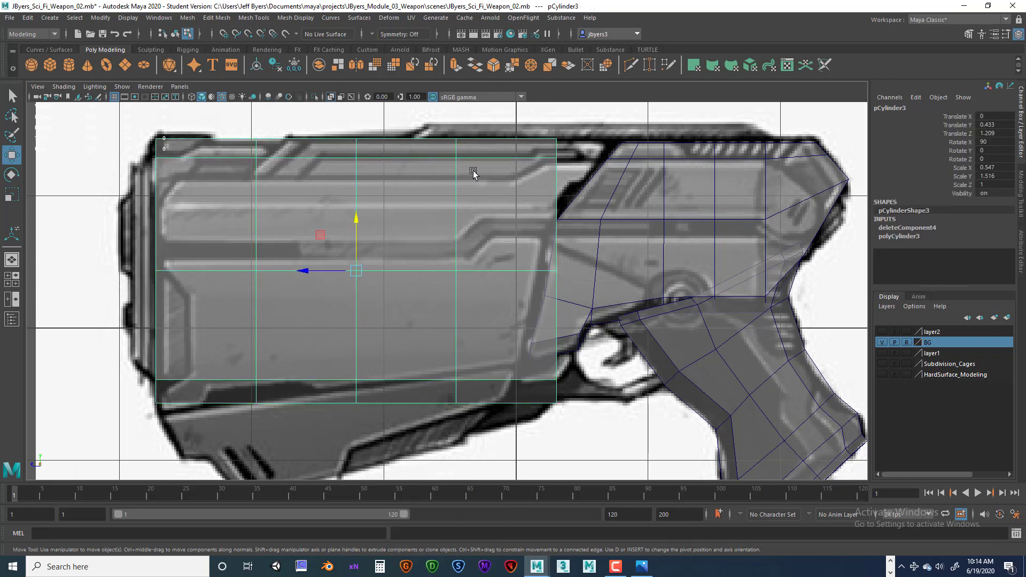
# Pull the cylinder's upper rear vertices back to the rear body and adjust the lower one to the reference's slanted seam.
pyautogui.moveTo(471, 162); pyautogui.dragTo(424, 163, button='right')
pyautogui.moveTo(534, 128); pyautogui.dragTo(585, 182)
pyautogui.moveTo(560, 153); pyautogui.dragTo(604, 154)
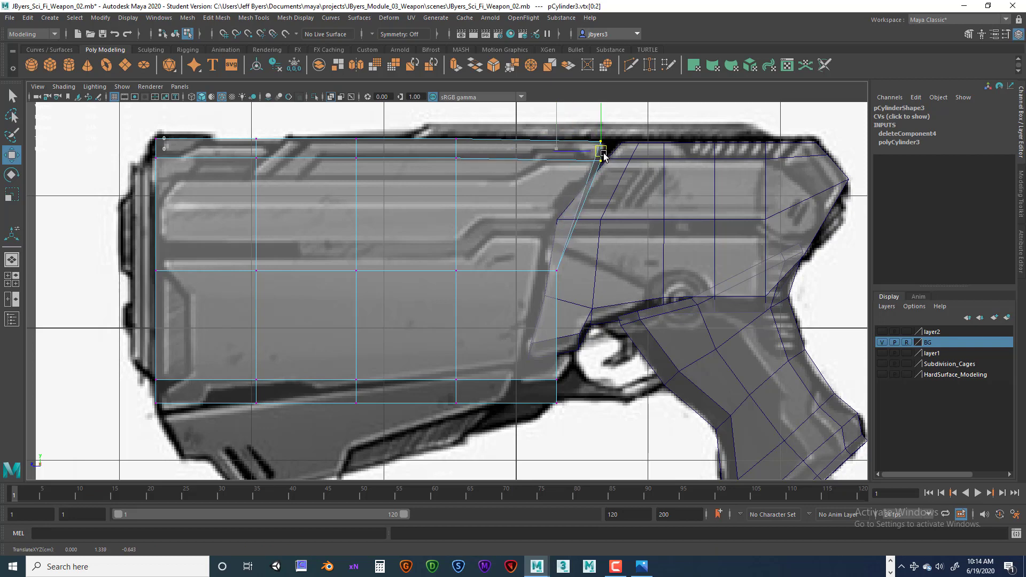
pyautogui.scroll(2, 603, 182)
pyautogui.keyDown('alt'); pyautogui.moveTo(555, 232); pyautogui.dragTo(472, 354, button='middle'); pyautogui.keyUp('alt')
pyautogui.moveTo(532, 282); pyautogui.dragTo(555, 249)
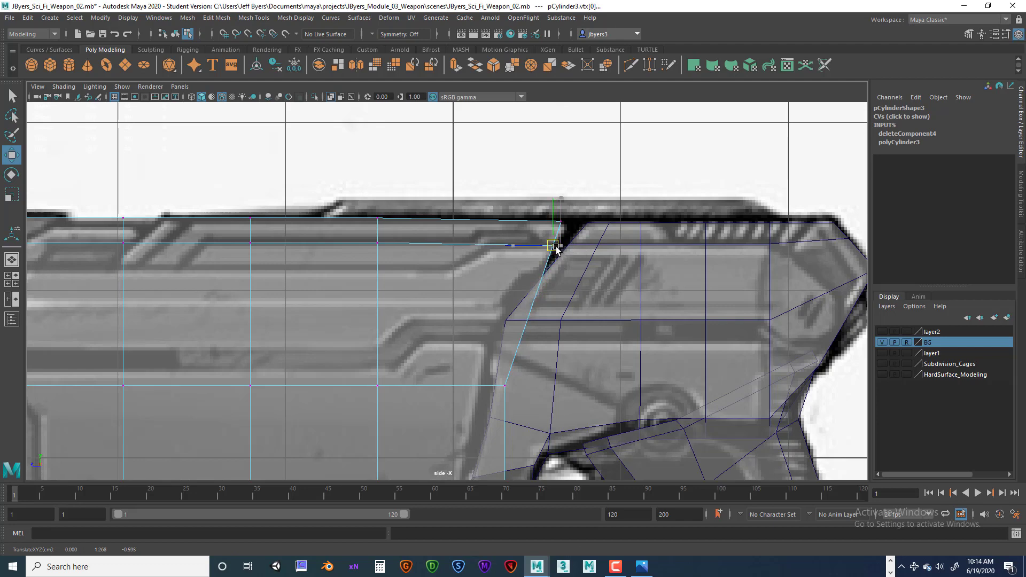
# Raise the cylinder's middle row of vertices to the height of the rear body's front corner.
pyautogui.keyDown('alt'); pyautogui.moveTo(528, 332); pyautogui.dragTo(524, 290, button='middle'); pyautogui.keyUp('alt')
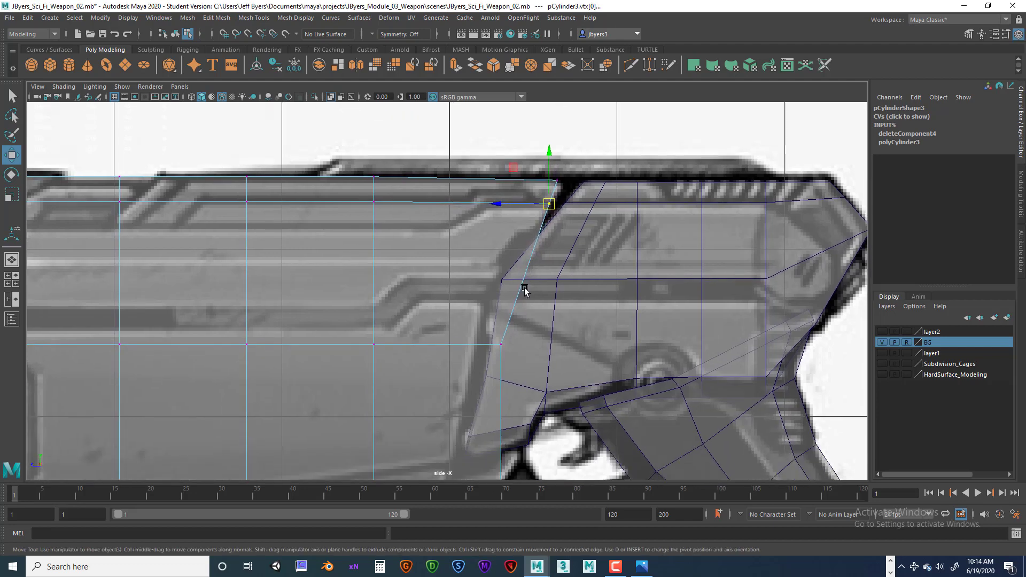
pyautogui.click(500, 344)
pyautogui.scroll(-5, 403, 320)
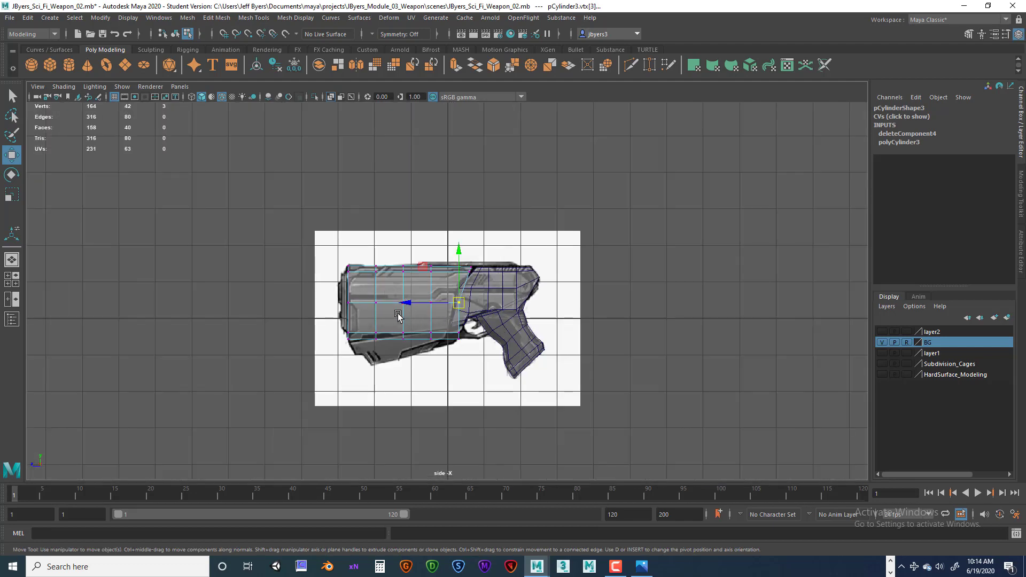
pyautogui.scroll(2, 459, 315)
pyautogui.moveTo(465, 315); pyautogui.dragTo(466, 315)
pyautogui.scroll(3, 438, 307)
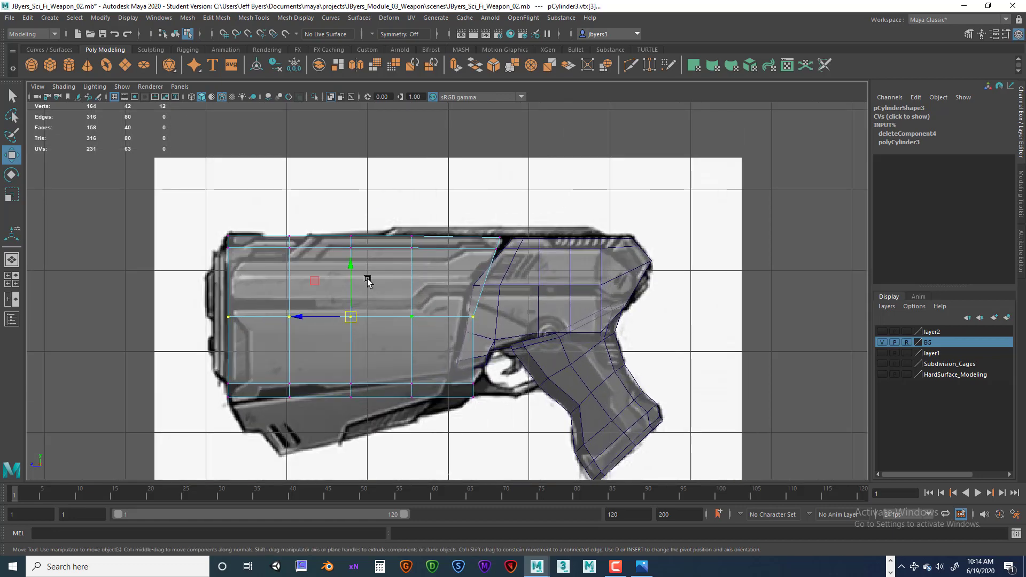
pyautogui.moveTo(344, 265); pyautogui.dragTo(366, 248)
# Refine the cylinder's upper rear corner vertices so its edge follows the slanted gap in front of the rear body.
pyautogui.scroll(5, 480, 288)
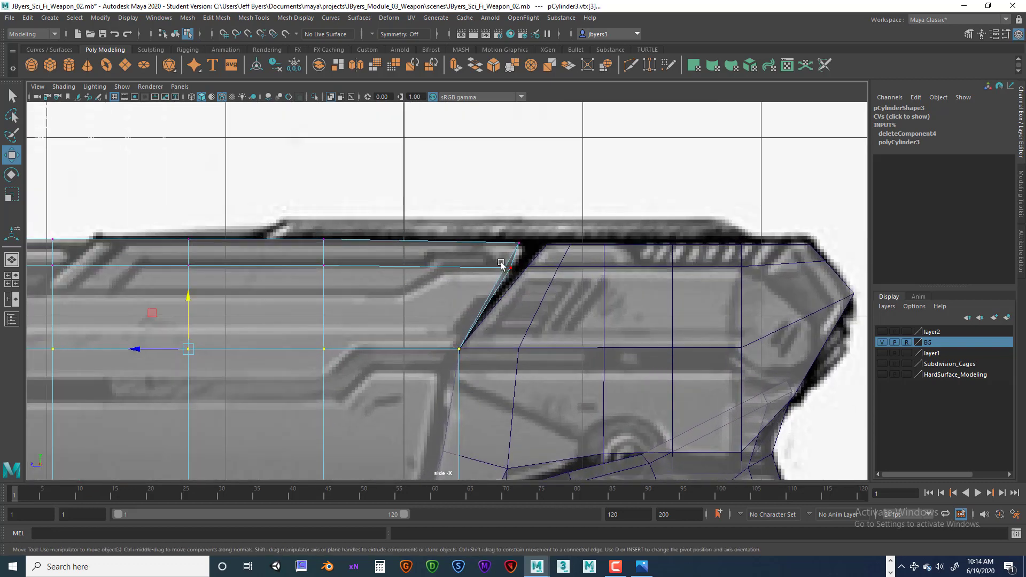
pyautogui.moveTo(501, 262)
pyautogui.mouseDown()
pyautogui.moveTo(528, 275)
pyautogui.moveTo(509, 265)
pyautogui.mouseUp()
pyautogui.moveTo(472, 228); pyautogui.dragTo(527, 273, button='middle')
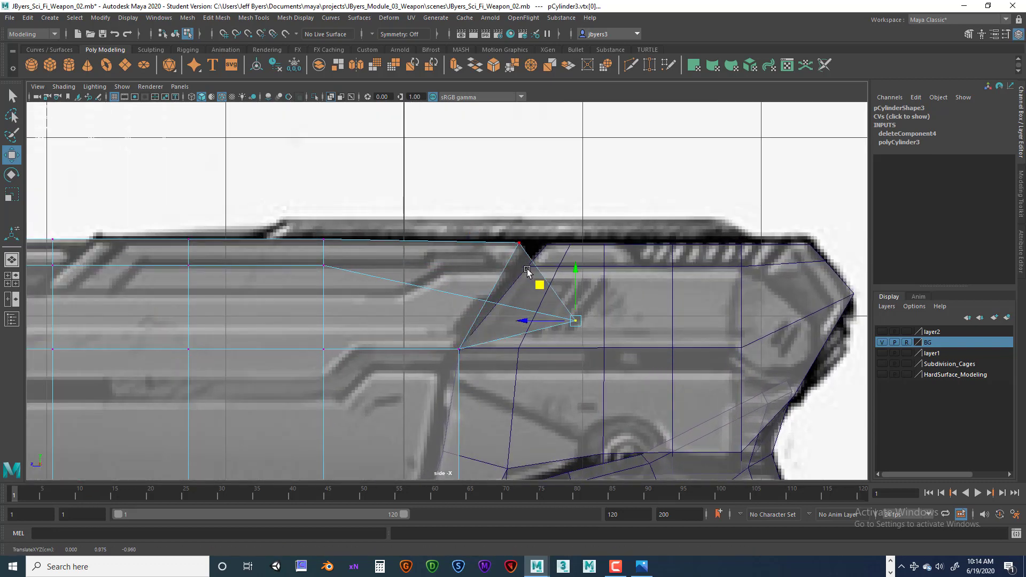
pyautogui.hotkey('ctrl', 'z')
pyautogui.moveTo(474, 213); pyautogui.dragTo(511, 264)
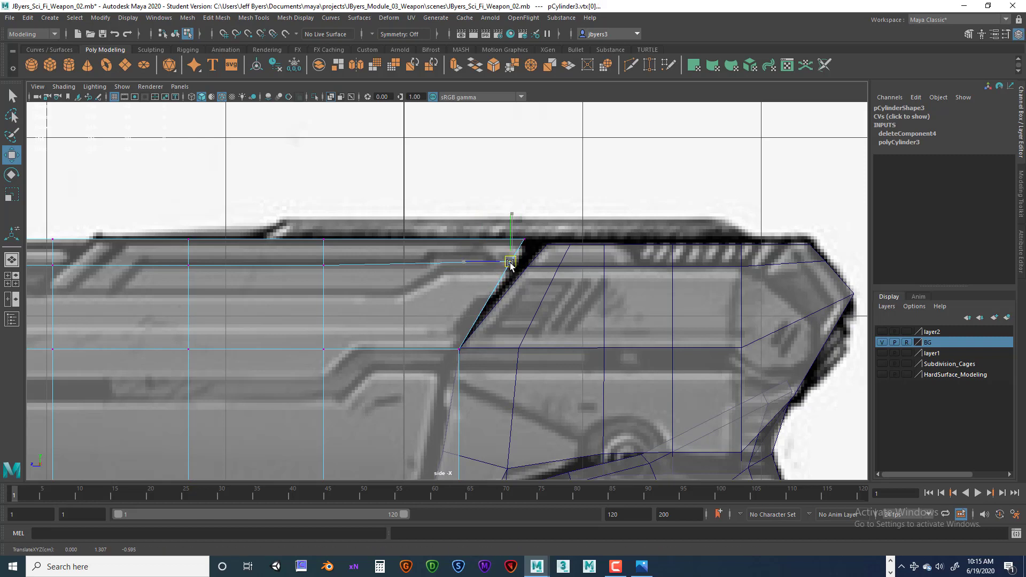
# Shift the cylinder's middle rear vertex slightly forward to leave a gap before the rear body's corner.
pyautogui.keyDown('alt'); pyautogui.moveTo(467, 338); pyautogui.dragTo(469, 291, button='middle'); pyautogui.keyUp('alt')
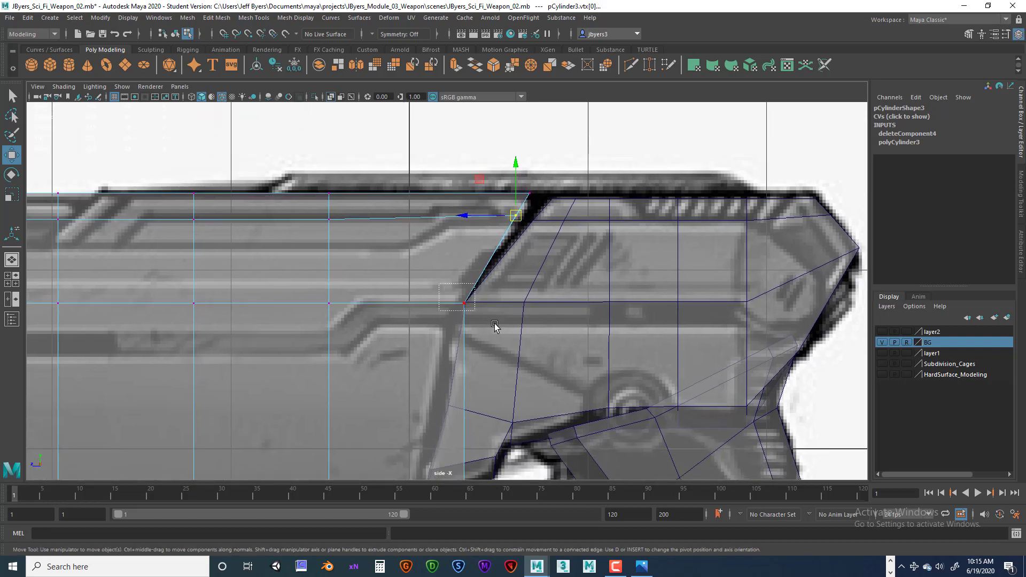
pyautogui.click(464, 303)
pyautogui.moveTo(450, 303); pyautogui.dragTo(439, 299)
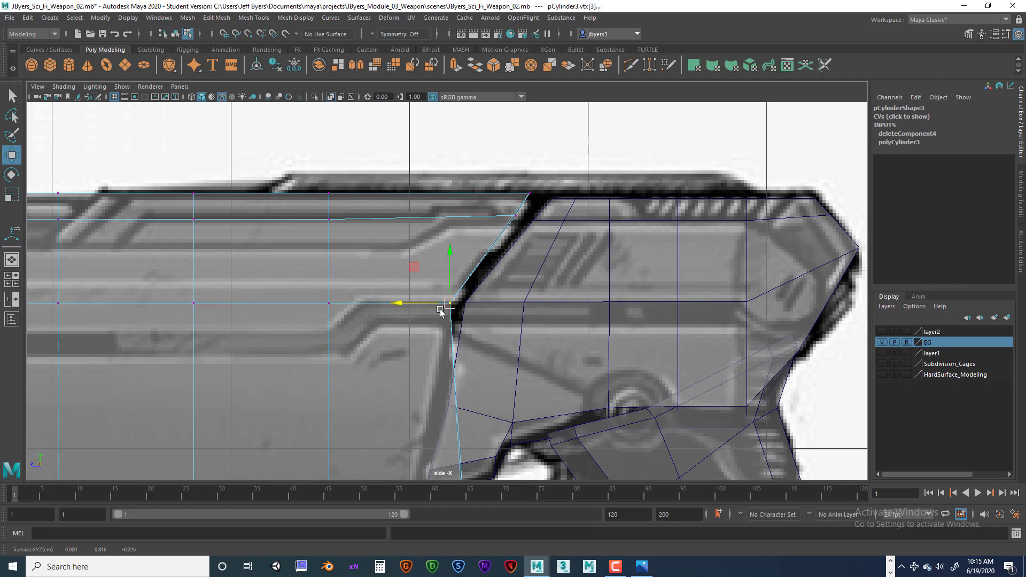
# Move the cylinder's lower rear vertices forward to match the slanted seam above the trigger area, placing the bottom corner slightly farther forward.
pyautogui.keyDown('alt'); pyautogui.moveTo(440, 357); pyautogui.dragTo(419, 186, button='middle'); pyautogui.keyUp('alt')
pyautogui.moveTo(410, 332); pyautogui.dragTo(467, 389)
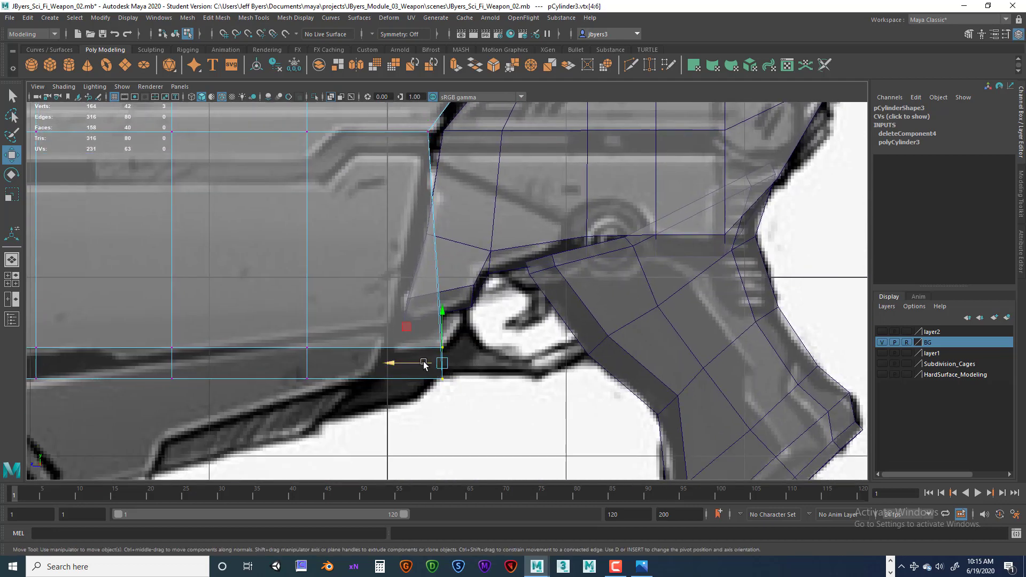
pyautogui.moveTo(420, 361); pyautogui.dragTo(356, 354)
pyautogui.moveTo(358, 403); pyautogui.dragTo(360, 380)
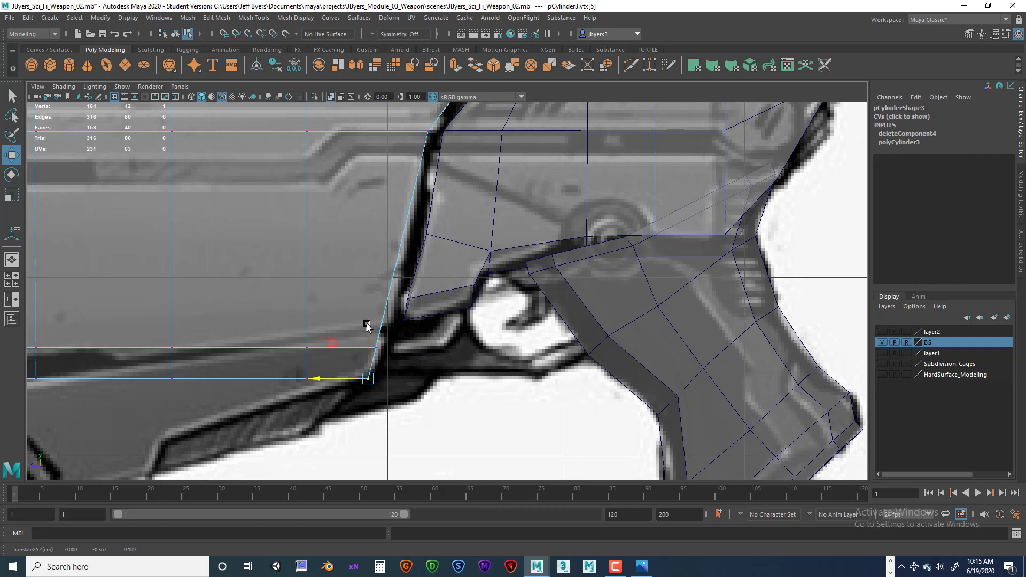
pyautogui.moveTo(347, 313); pyautogui.dragTo(397, 396)
pyautogui.moveTo(362, 364); pyautogui.dragTo(366, 354)
# Lower the bottom two vertices of the column just ahead of the cylinder's rear edge to follow the reference's underside.
pyautogui.keyDown('alt'); pyautogui.moveTo(383, 338); pyautogui.dragTo(441, 340, button='middle'); pyautogui.keyUp('alt')
pyautogui.moveTo(351, 332); pyautogui.dragTo(387, 387)
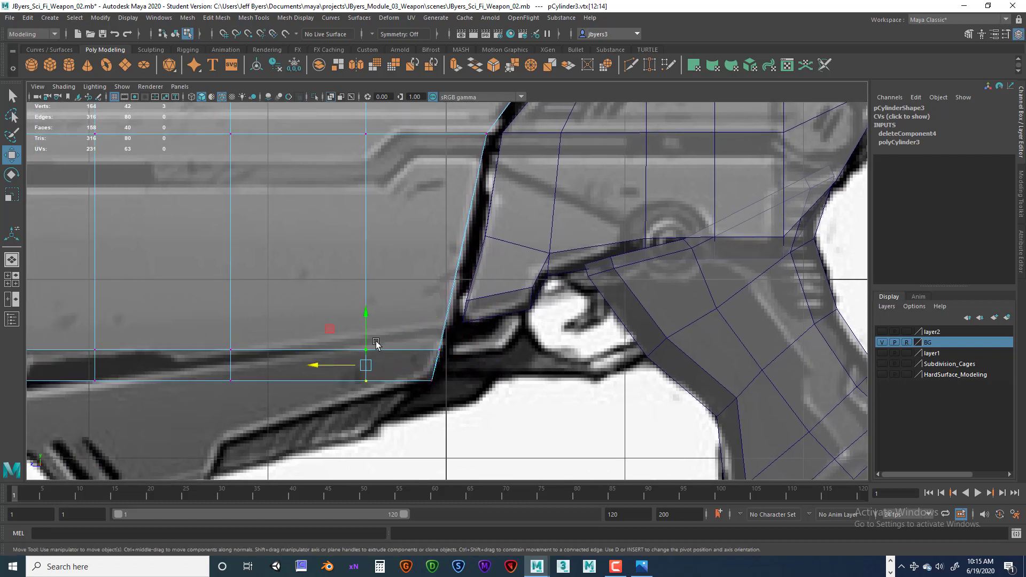
pyautogui.moveTo(366, 316); pyautogui.dragTo(363, 332)
pyautogui.keyDown('alt'); pyautogui.moveTo(347, 335); pyautogui.dragTo(546, 304, button='middle'); pyautogui.keyUp('alt')
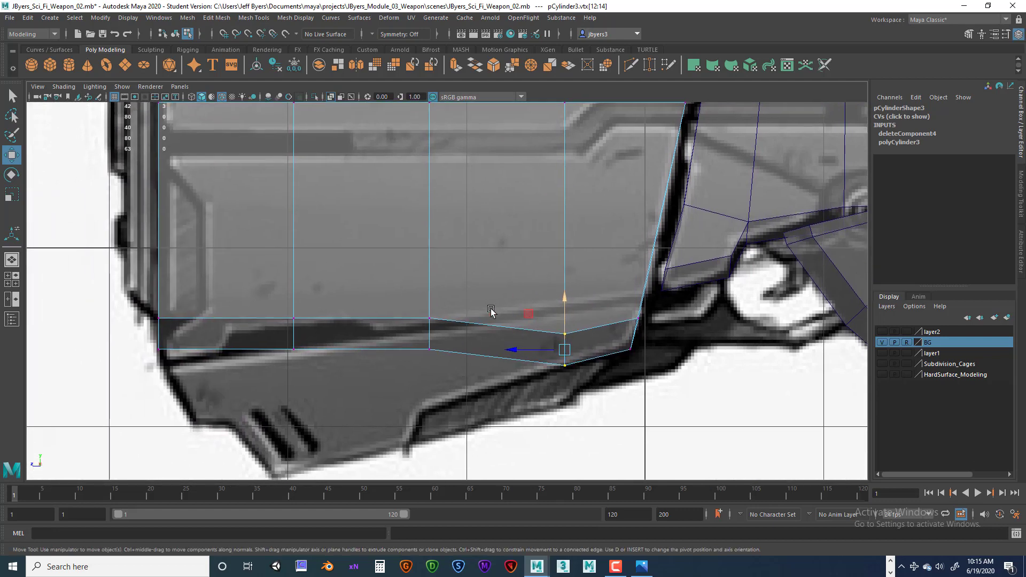
# Lower the bottom vertices of the cylinder's two forward interior columns to follow the reference's underside, reaching the lowest point near the front.
pyautogui.moveTo(411, 292); pyautogui.dragTo(425, 338)
pyautogui.keyDown('alt'); pyautogui.moveTo(347, 301); pyautogui.dragTo(403, 256, button='middle'); pyautogui.keyUp('alt')
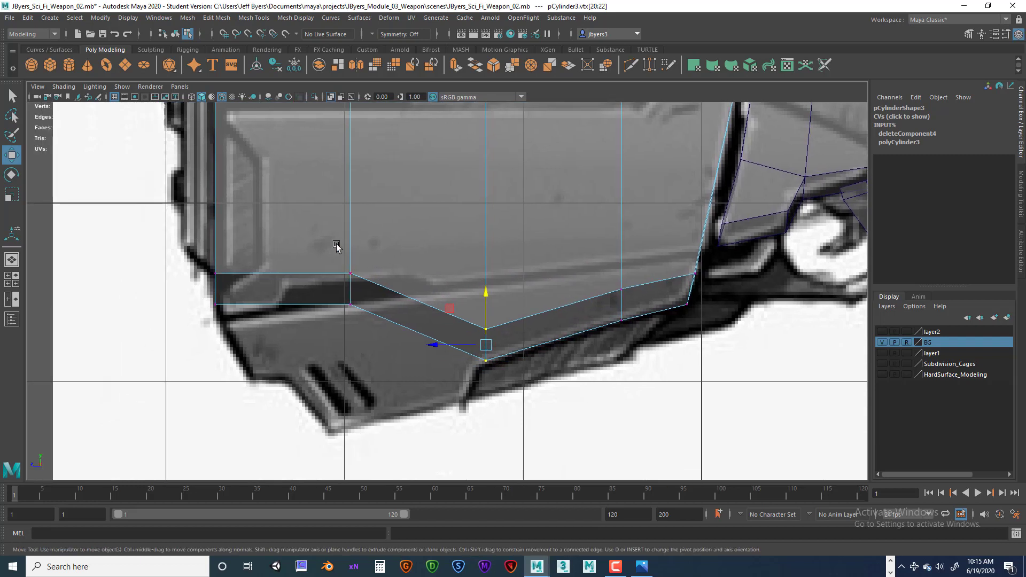
pyautogui.moveTo(335, 243); pyautogui.dragTo(368, 317)
pyautogui.moveTo(354, 241); pyautogui.dragTo(360, 362)
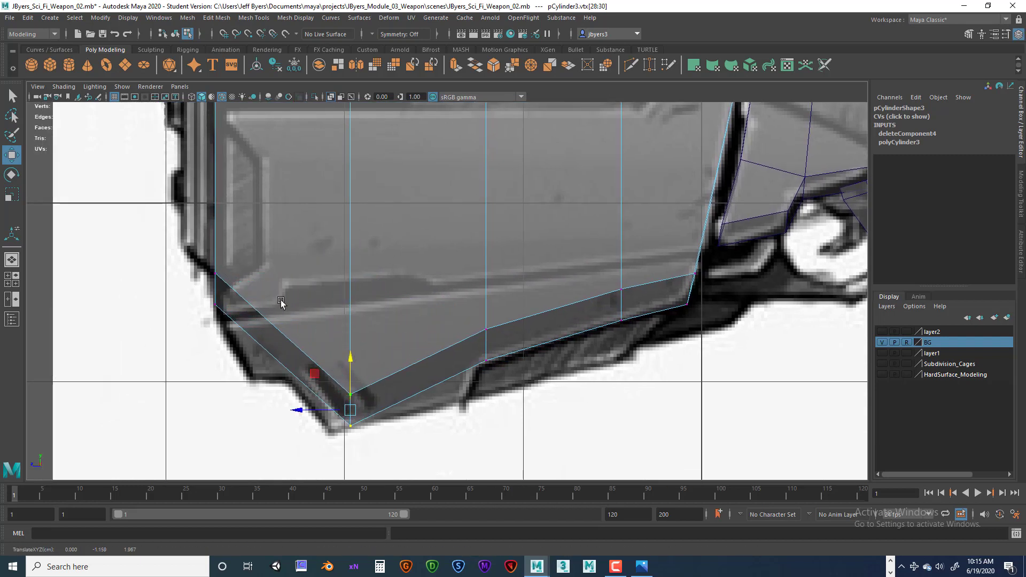
pyautogui.moveTo(207, 257); pyautogui.dragTo(223, 313)
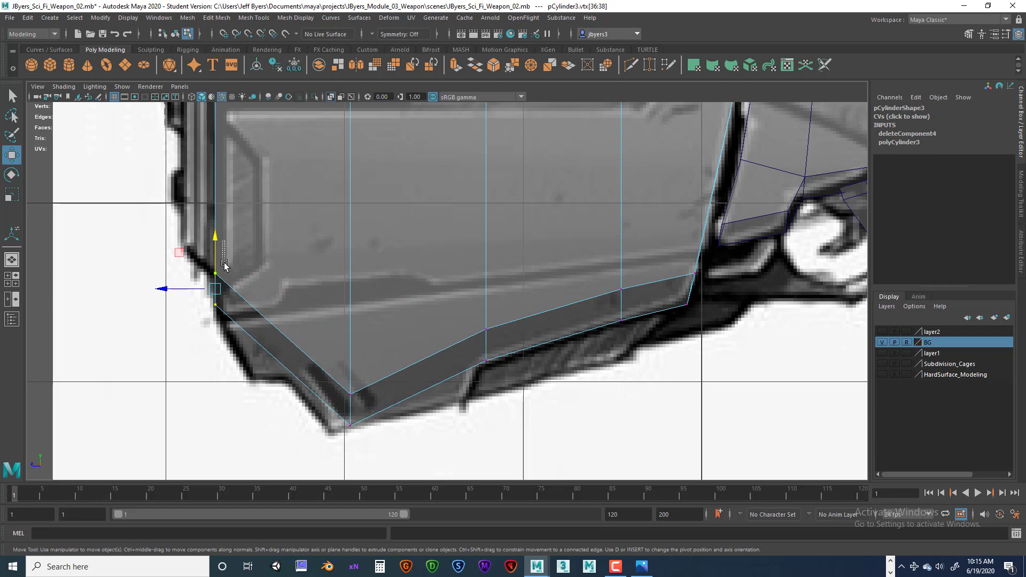
pyautogui.click(224, 265)
# Examine the reshaped front body in the side view and from several perspective angles alongside the rear body and grip.
pyautogui.scroll(-6, 362, 327)
pyautogui.scroll(2, 379, 334)
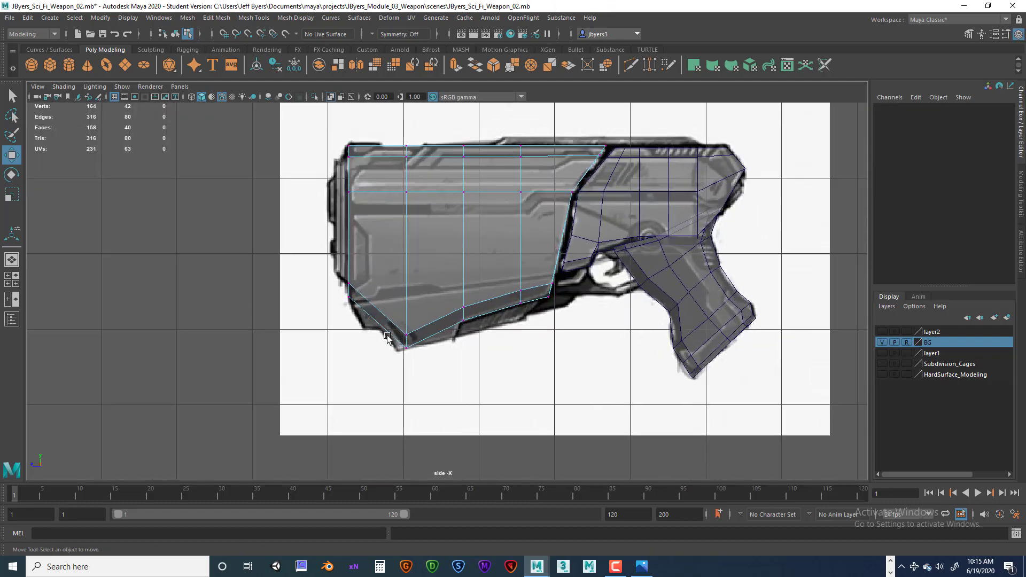
pyautogui.scroll(2, 387, 336)
pyautogui.keyDown('alt'); pyautogui.moveTo(383, 308); pyautogui.dragTo(471, 337, button='middle'); pyautogui.keyUp('alt')
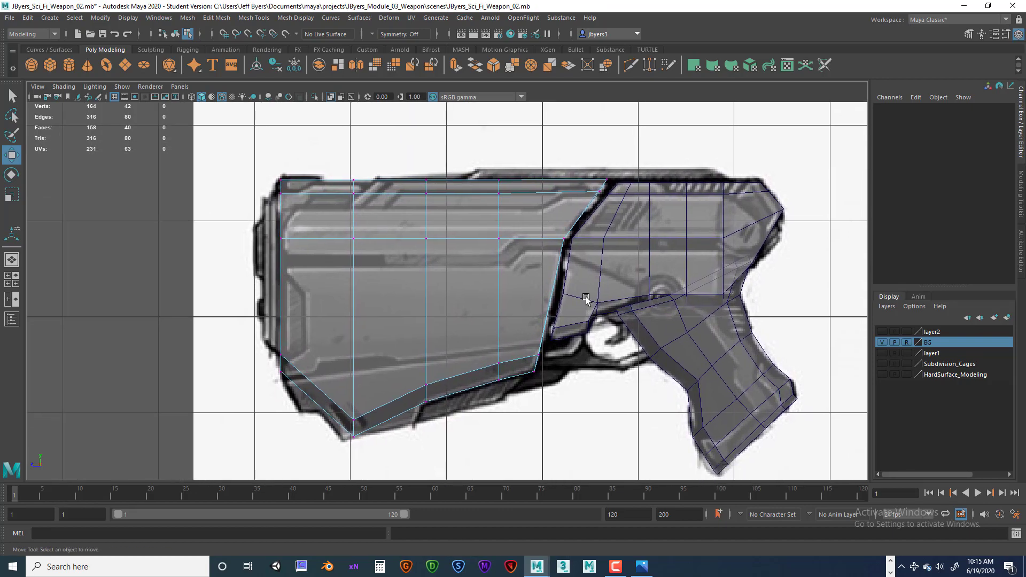
pyautogui.press('space')
pyautogui.press('space')
pyautogui.keyDown('alt'); pyautogui.moveTo(568, 314); pyautogui.dragTo(608, 300); pyautogui.keyUp('alt')
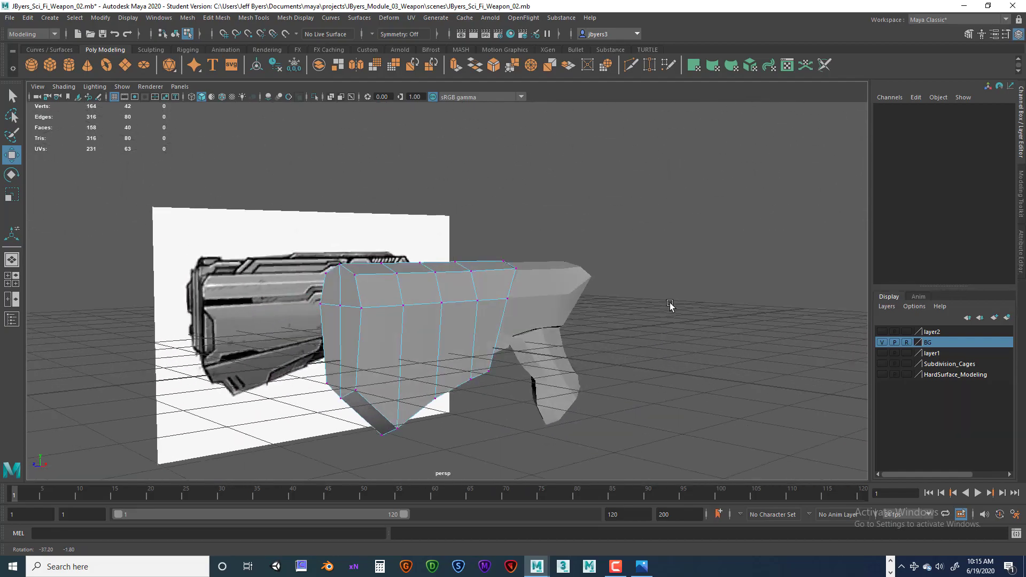
pyautogui.moveTo(670, 305)
pyautogui.keyDown('alt'); pyautogui.mouseDown()
pyautogui.moveTo(769, 299)
pyautogui.moveTo(707, 288)
pyautogui.moveTo(655, 296)
pyautogui.mouseUp(); pyautogui.keyUp('alt')
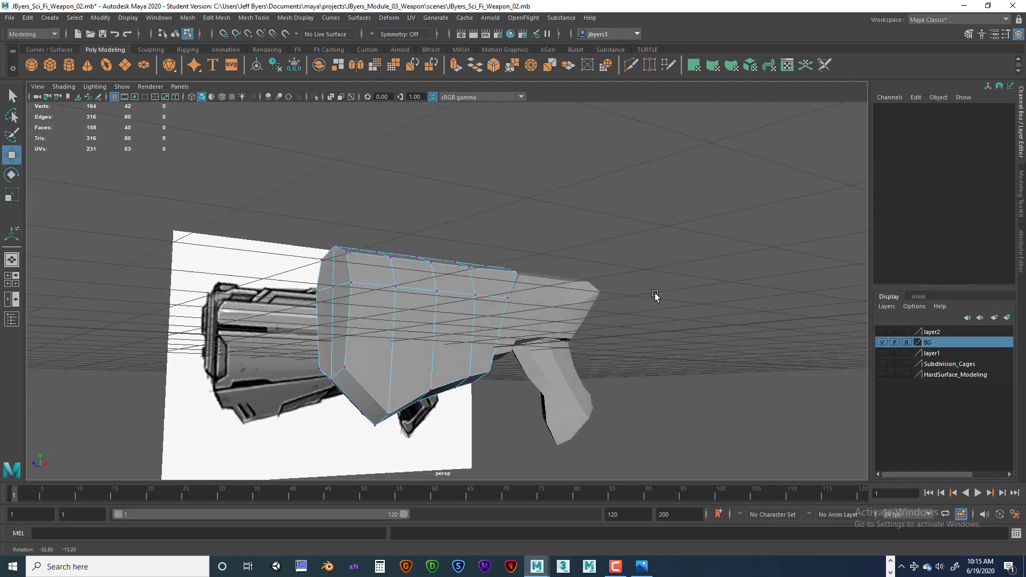
pyautogui.moveTo(546, 302)
pyautogui.keyDown('alt'); pyautogui.mouseDown()
pyautogui.moveTo(492, 304)
pyautogui.moveTo(561, 307)
pyautogui.mouseUp(); pyautogui.keyUp('alt')
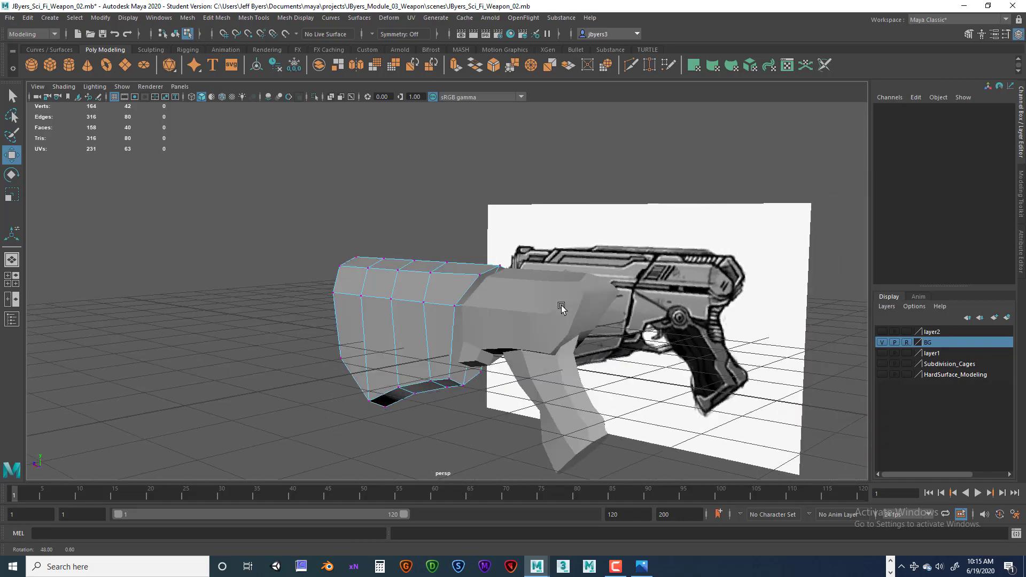
pyautogui.keyDown('alt'); pyautogui.moveTo(649, 308); pyautogui.dragTo(476, 353); pyautogui.keyUp('alt')
pyautogui.keyDown('alt'); pyautogui.moveTo(410, 354); pyautogui.dragTo(554, 329); pyautogui.keyUp('alt')
pyautogui.keyDown('alt'); pyautogui.moveTo(554, 330); pyautogui.dragTo(677, 344, button='right'); pyautogui.keyUp('alt')
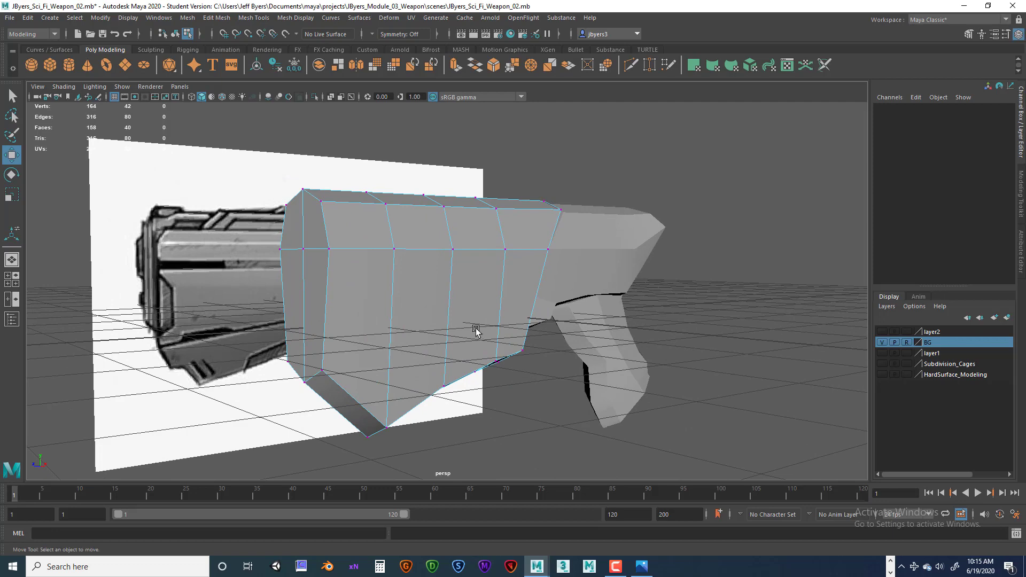
pyautogui.keyDown('alt'); pyautogui.moveTo(474, 327); pyautogui.dragTo(499, 319); pyautogui.keyUp('alt')
# Insert two vertical edge loops in the cylinder between its front edge and the first interior column in the side view.
pyautogui.press('space')
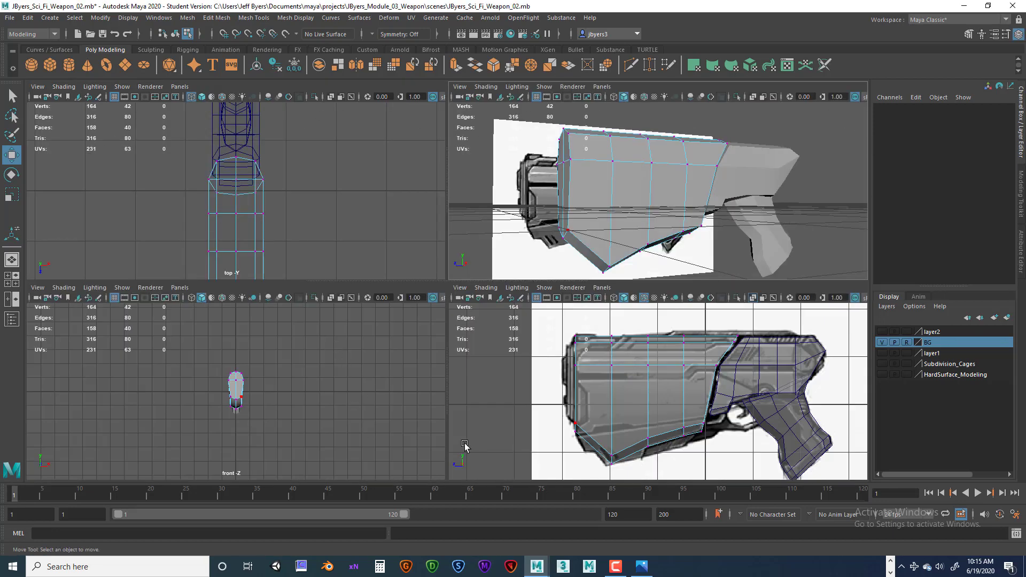
pyautogui.press('space')
pyautogui.keyDown('alt'); pyautogui.moveTo(500, 327); pyautogui.dragTo(537, 329, button='middle'); pyautogui.keyUp('alt')
pyautogui.keyDown('alt'); pyautogui.moveTo(598, 344); pyautogui.dragTo(570, 347, button='middle'); pyautogui.keyUp('alt')
pyautogui.scroll(1, 604, 334)
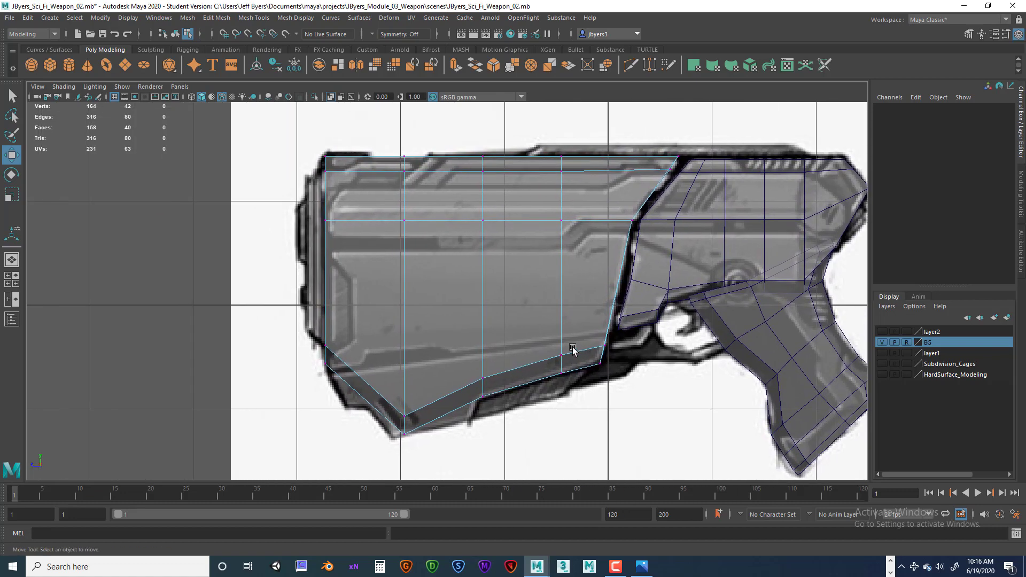
pyautogui.scroll(1, 498, 333)
pyautogui.keyDown('alt'); pyautogui.moveTo(494, 334); pyautogui.dragTo(535, 337, button='middle'); pyautogui.keyUp('alt')
pyautogui.keyDown('alt'); pyautogui.moveTo(535, 338); pyautogui.dragTo(535, 334); pyautogui.keyUp('alt')
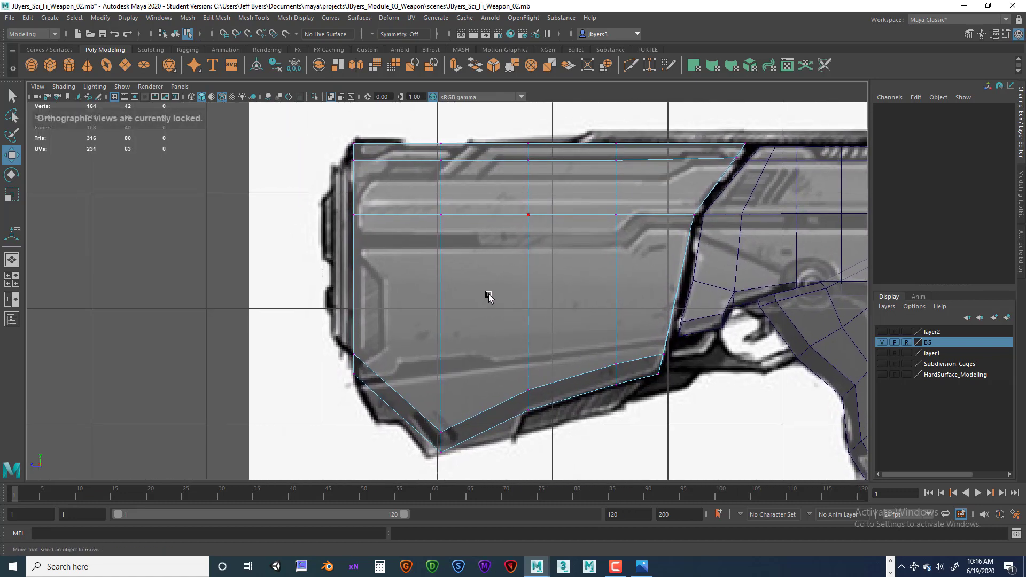
pyautogui.moveTo(489, 297); pyautogui.dragTo(379, 297, button='right')
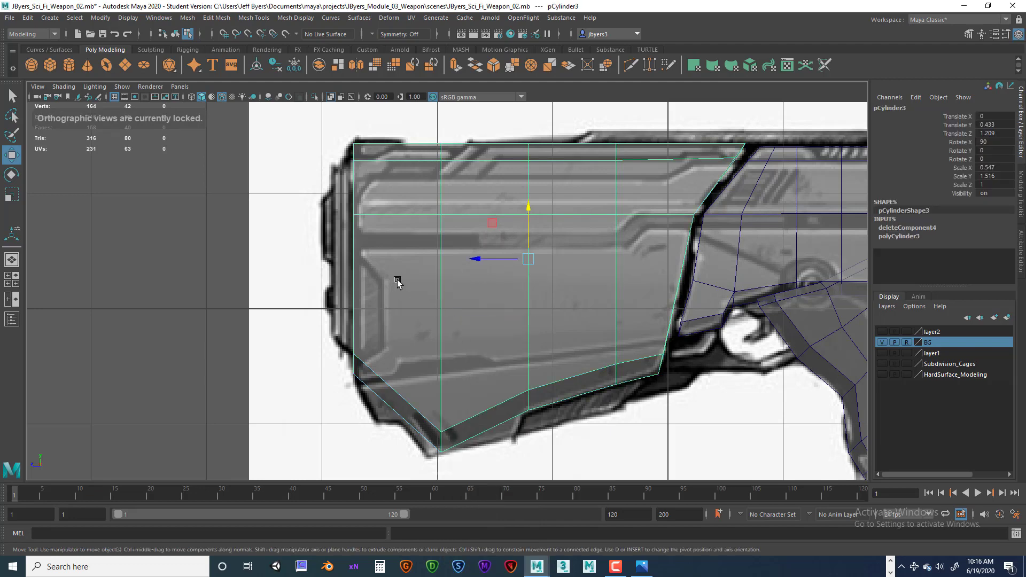
pyautogui.press('q')
pyautogui.keyDown('shift'); pyautogui.rightClick(435, 249); pyautogui.keyUp('shift')
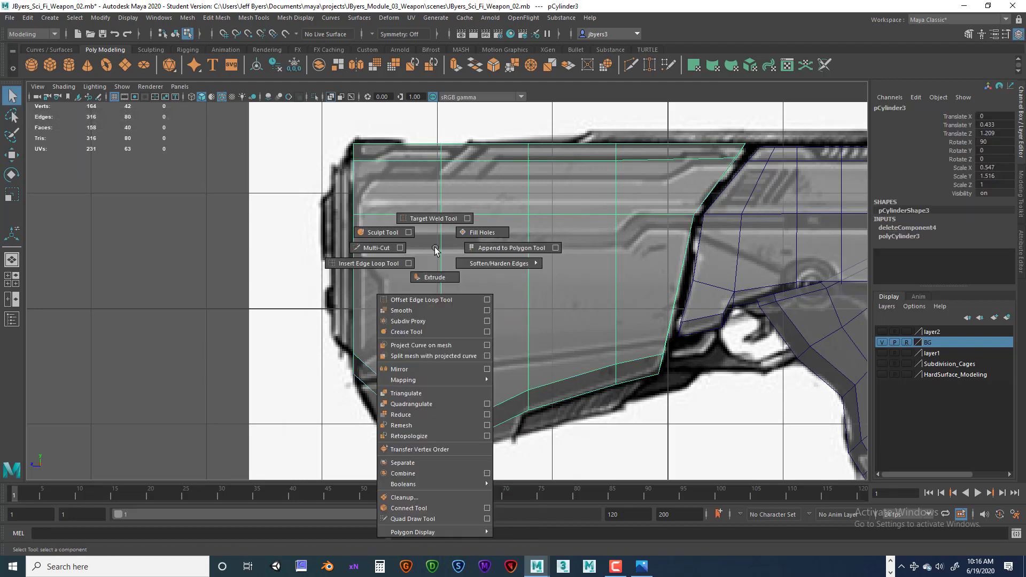
pyautogui.click(375, 262)
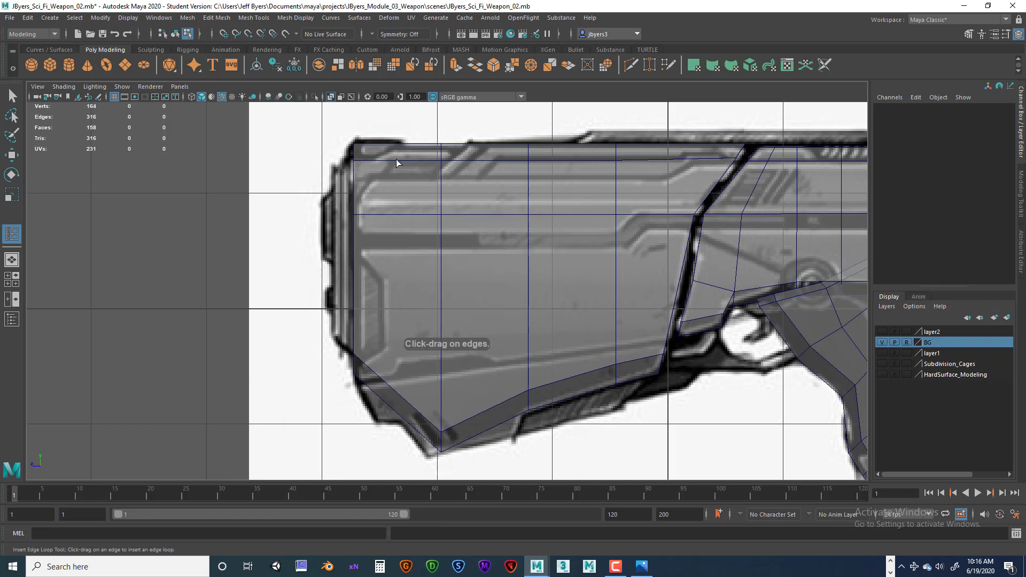
pyautogui.moveTo(398, 158)
pyautogui.mouseDown()
pyautogui.moveTo(378, 159)
pyautogui.moveTo(406, 164)
pyautogui.mouseUp()
pyautogui.press('q')
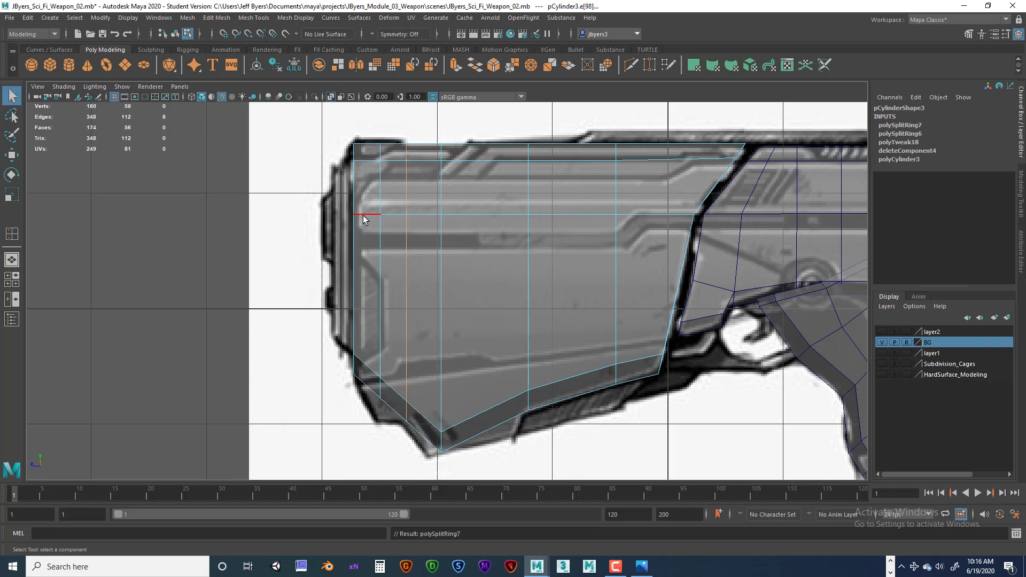
# Move the bottom vertices of the cylinder's front columns to match the stepped lower front corner and lowest point in the reference.
pyautogui.moveTo(363, 219); pyautogui.dragTo(334, 219, button='right')
pyautogui.scroll(2, 447, 353)
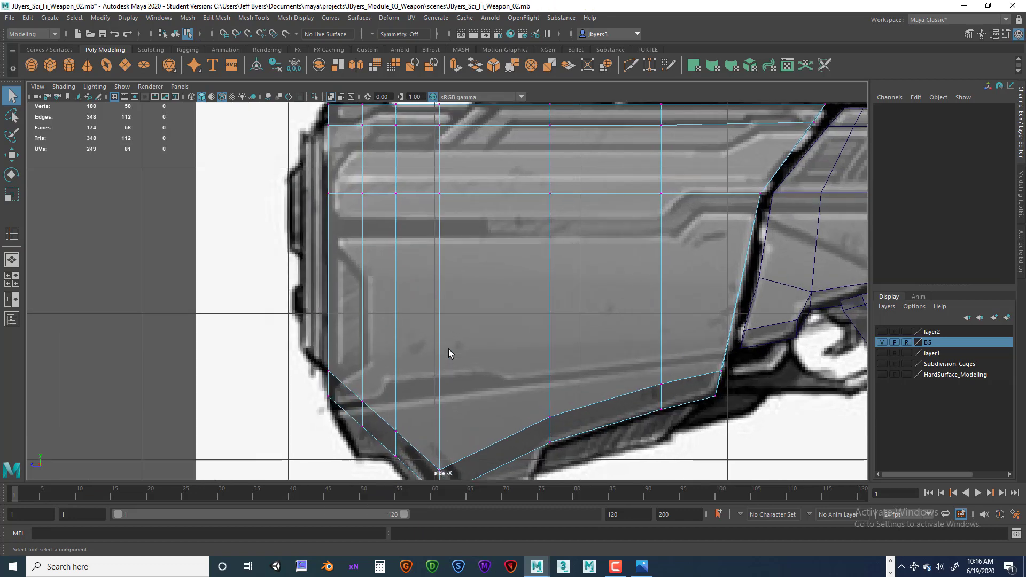
pyautogui.keyDown('alt'); pyautogui.moveTo(391, 383); pyautogui.dragTo(418, 277, button='middle'); pyautogui.keyUp('alt')
pyautogui.moveTo(373, 278); pyautogui.dragTo(382, 342)
pyautogui.press('w')
pyautogui.moveTo(453, 354); pyautogui.dragTo(452, 390)
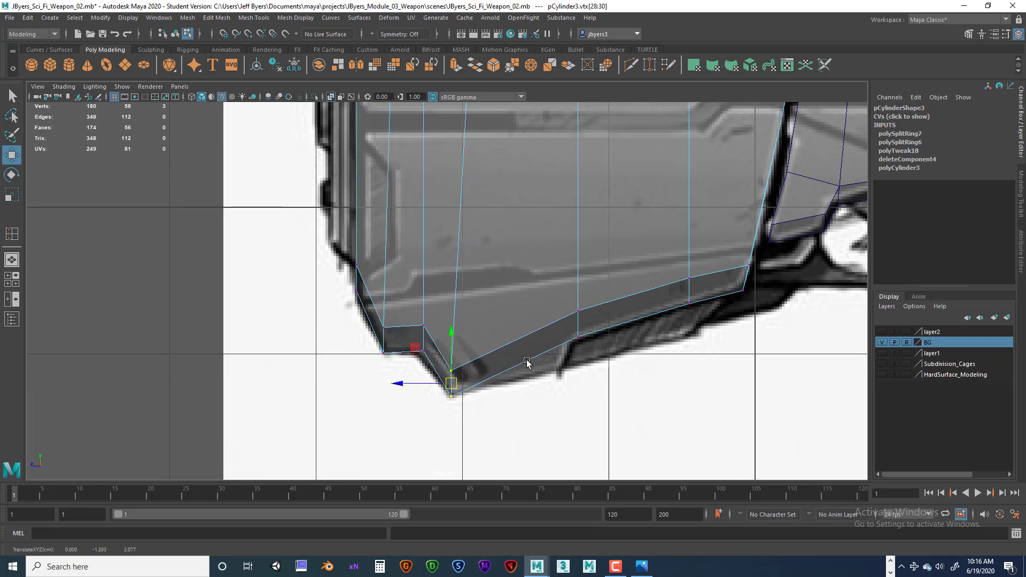
# Insert a vertical edge loop in the cylinder midway between the lowest-point column and the next column behind it.
pyautogui.scroll(-3, 527, 363)
pyautogui.moveTo(493, 164); pyautogui.dragTo(490, 230, button='right')
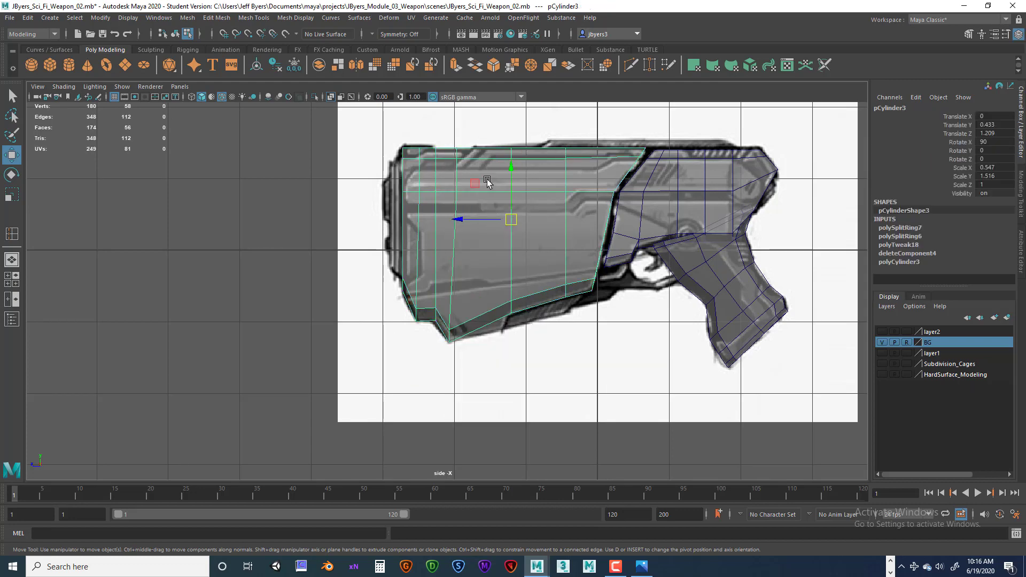
pyautogui.keyDown('shift'); pyautogui.moveTo(495, 174); pyautogui.dragTo(446, 174, button='right'); pyautogui.keyUp('shift')
pyautogui.moveTo(478, 192); pyautogui.dragTo(482, 191)
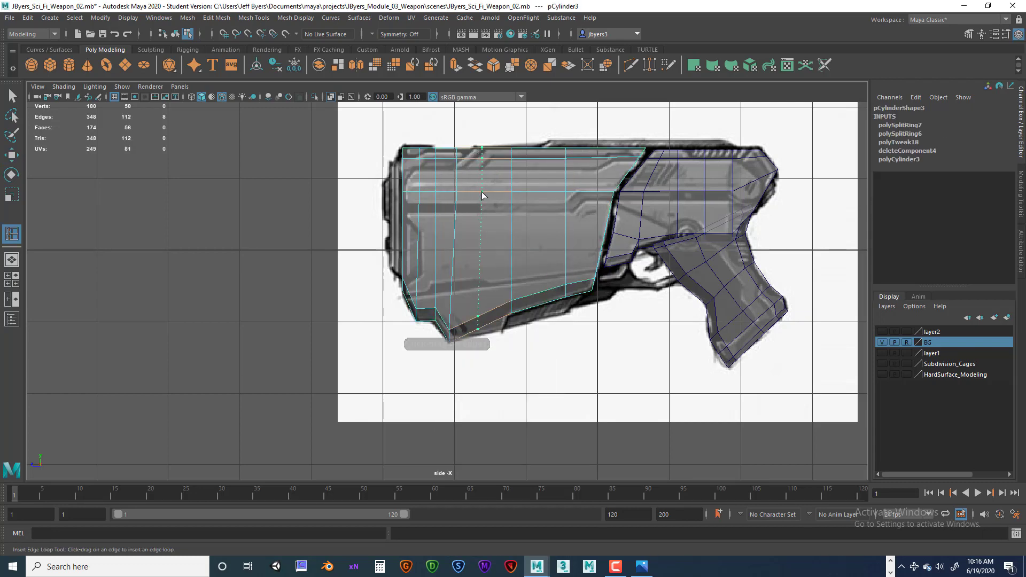
pyautogui.scroll(5, 512, 296)
pyautogui.scroll(1, 513, 296)
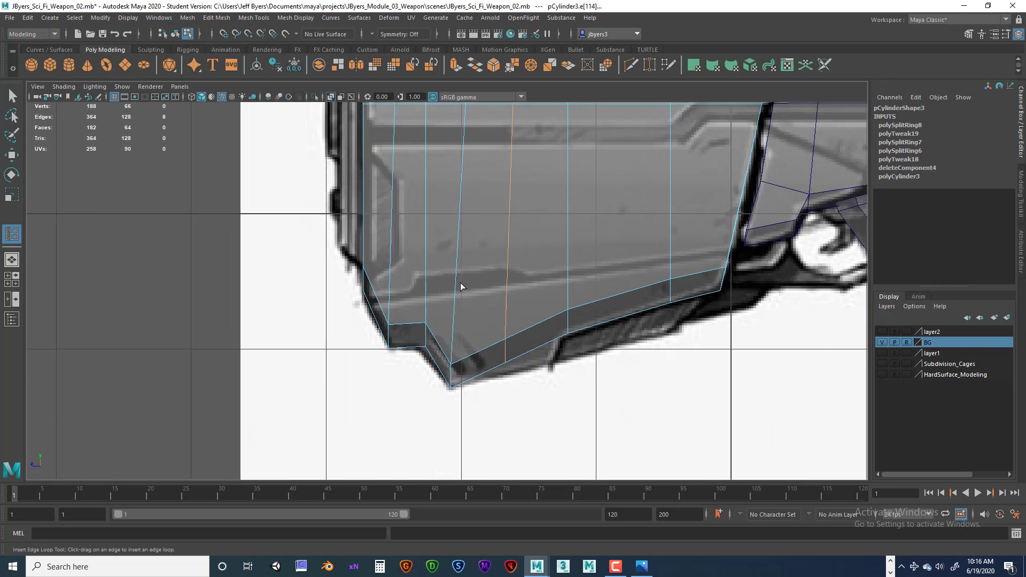
pyautogui.press('q')
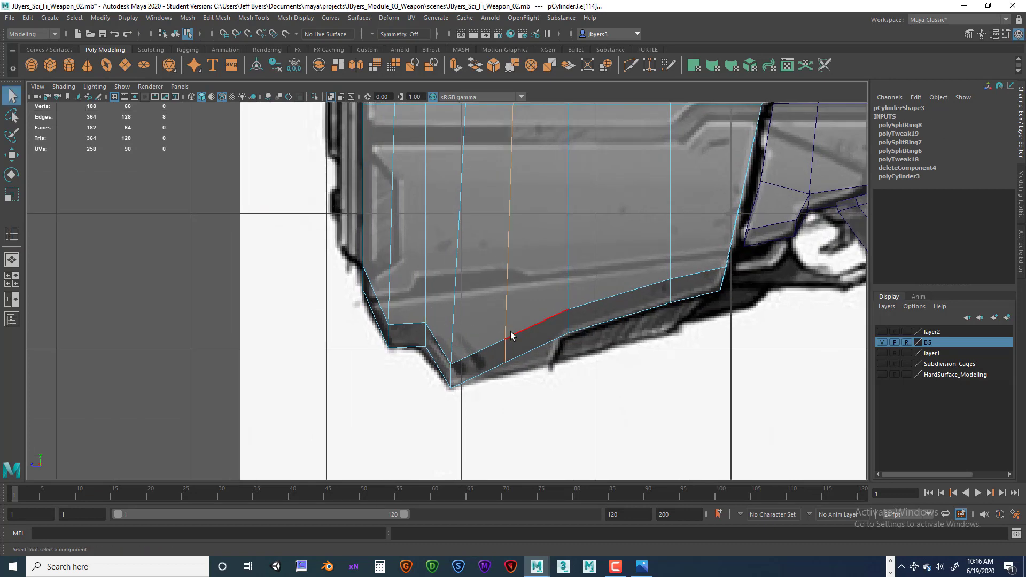
# Move the new edge loop's bottom vertices down and rearward to the underside notch in the reference.
pyautogui.moveTo(511, 331); pyautogui.dragTo(439, 269, button='right')
pyautogui.moveTo(488, 313); pyautogui.dragTo(551, 358)
pyautogui.press('w')
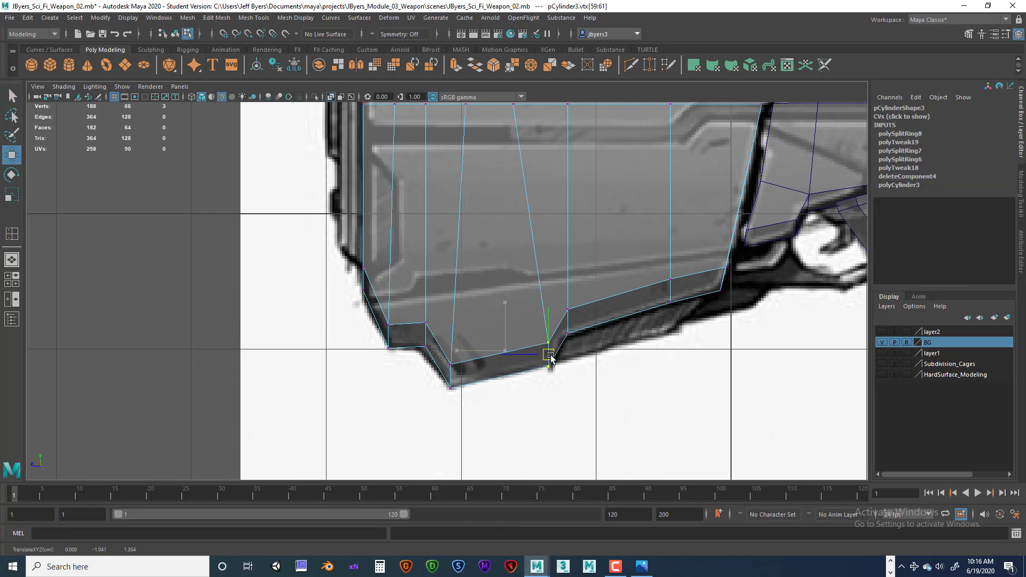
pyautogui.scroll(-5, 538, 348)
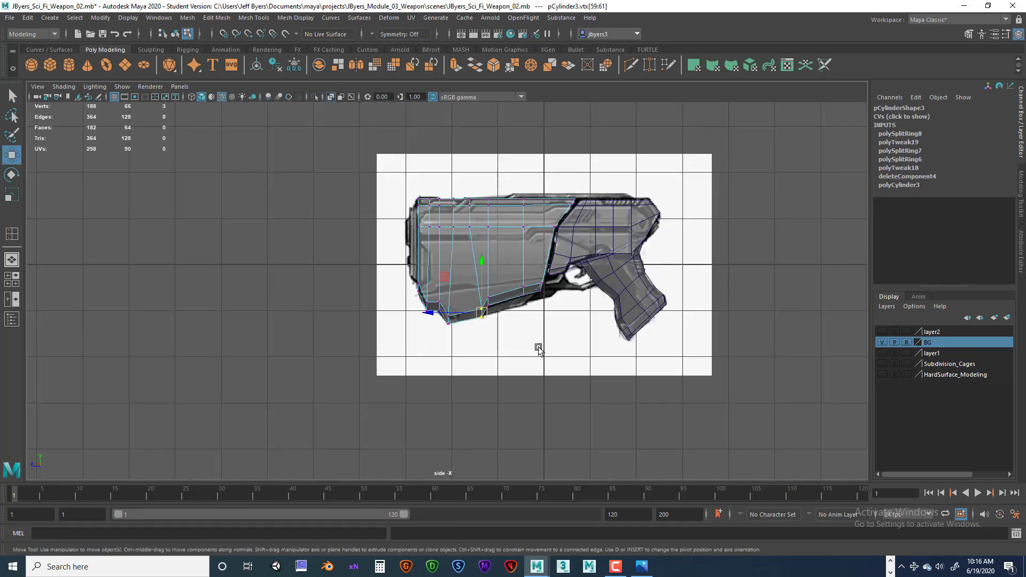
# Shift the new edge loop's upper vertices rearward to line up above its bottom vertices.
pyautogui.scroll(3, 461, 271)
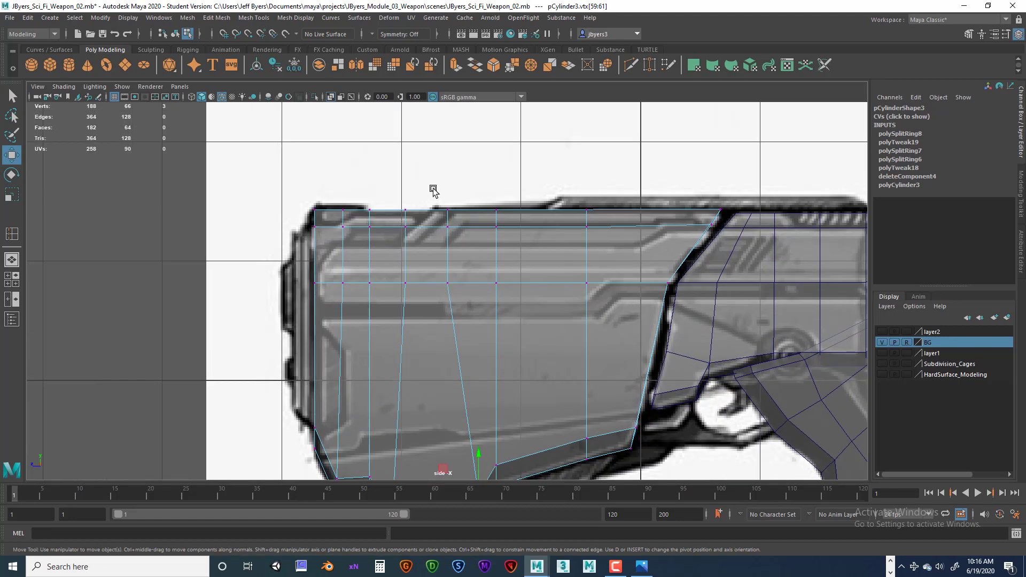
pyautogui.moveTo(433, 191); pyautogui.dragTo(474, 333)
pyautogui.moveTo(425, 248); pyautogui.dragTo(453, 250)
pyautogui.scroll(-5, 474, 272)
pyautogui.scroll(6, 491, 283)
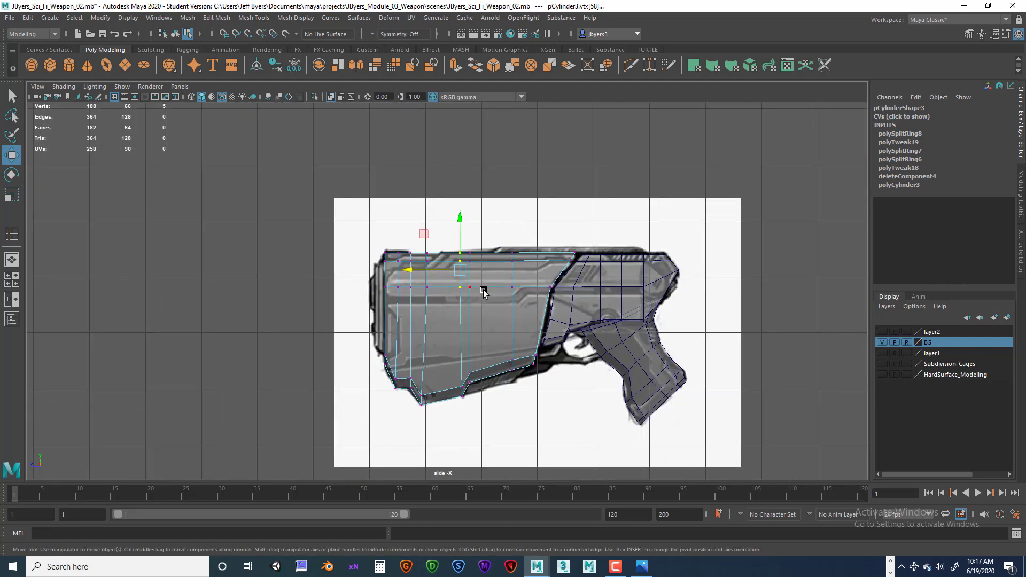
pyautogui.scroll(-4, 505, 295)
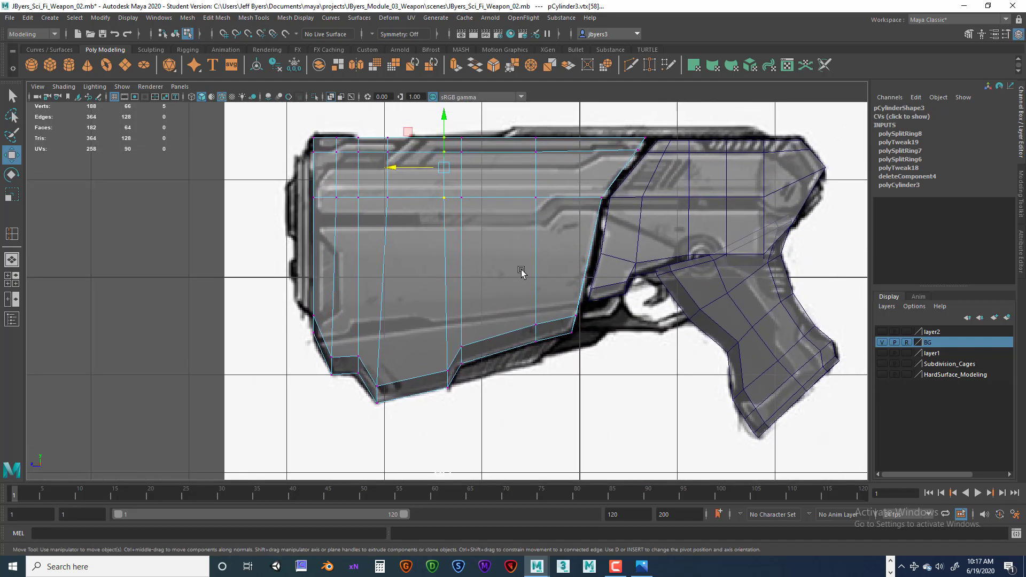
pyautogui.scroll(4, 513, 222)
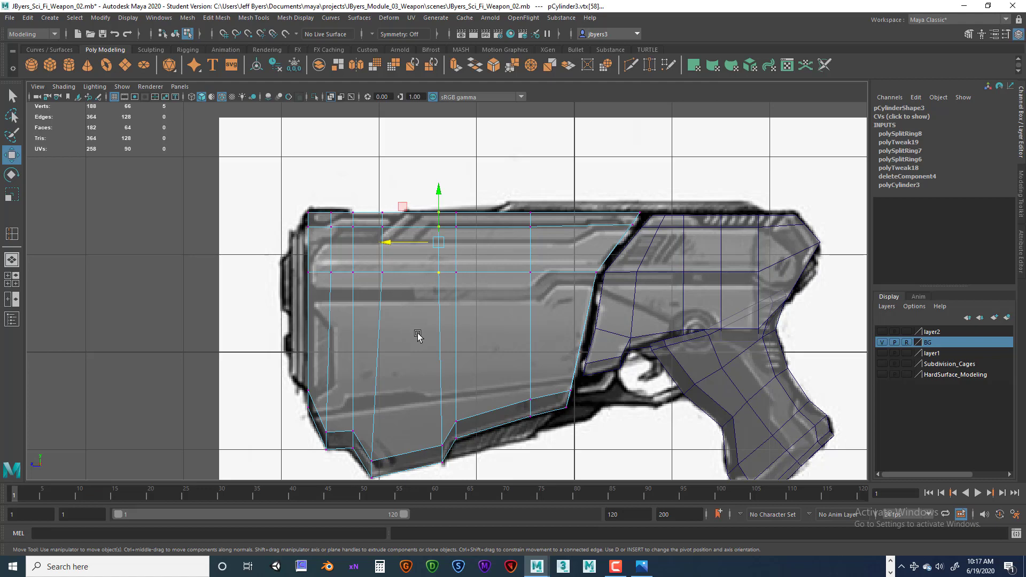
pyautogui.scroll(-3, 418, 336)
pyautogui.scroll(5, 431, 270)
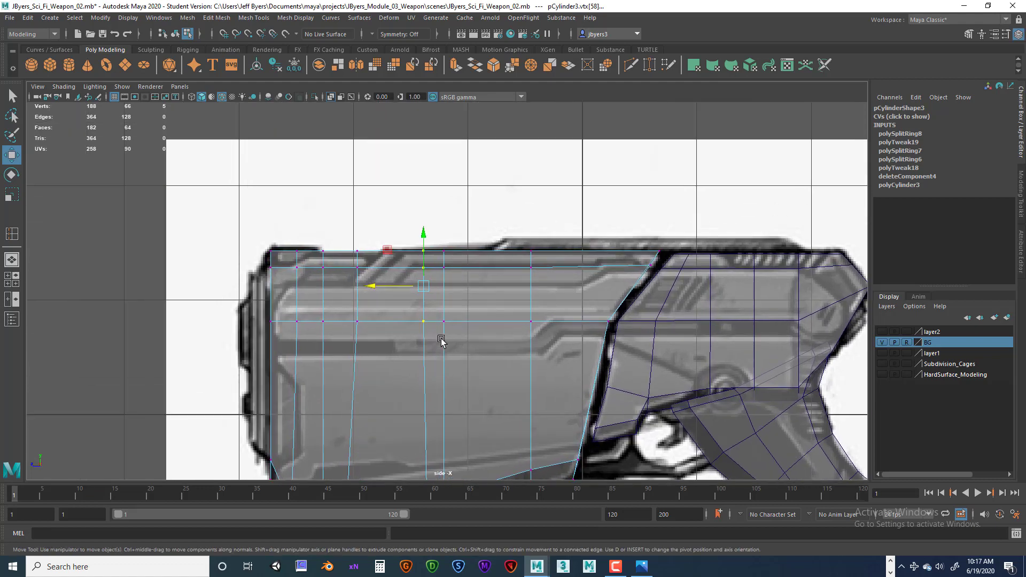
pyautogui.scroll(-4, 513, 315)
pyautogui.scroll(4, 508, 312)
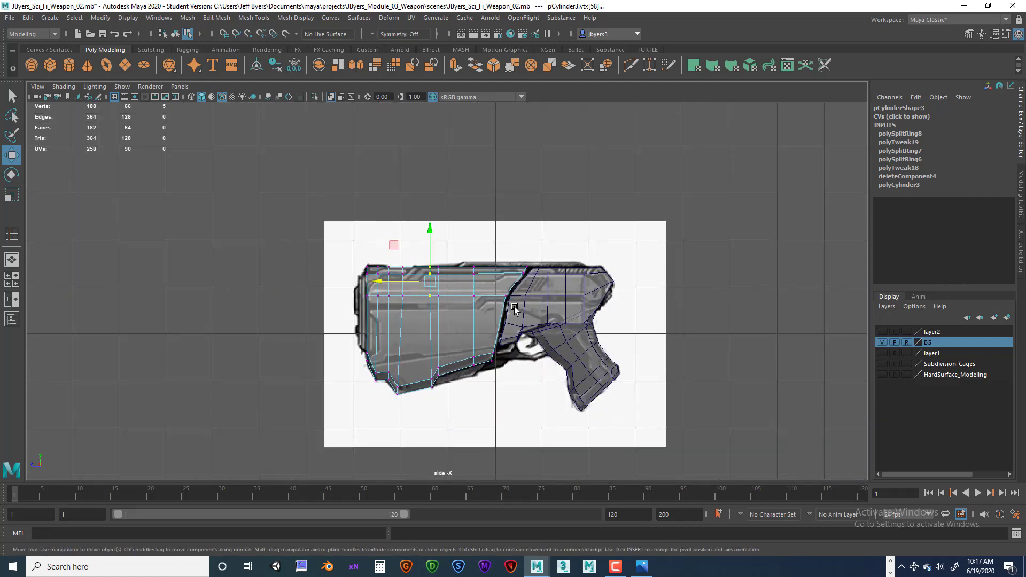
pyautogui.scroll(2, 513, 314)
pyautogui.scroll(3, 513, 316)
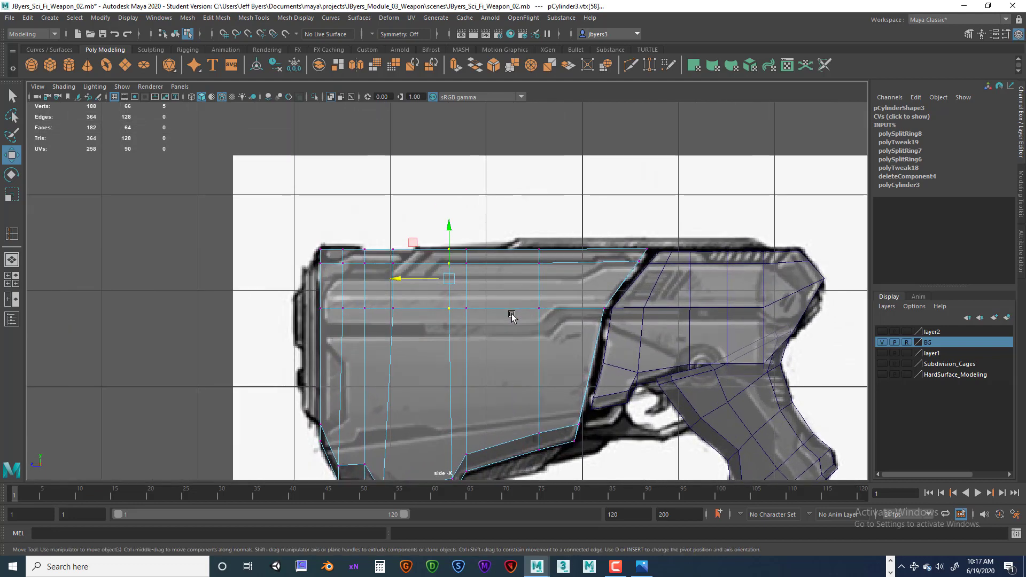
# Lower the upper vertices of the cylinder's two front columns to form the sloped step at the reference's upper front corner.
pyautogui.scroll(2, 400, 291)
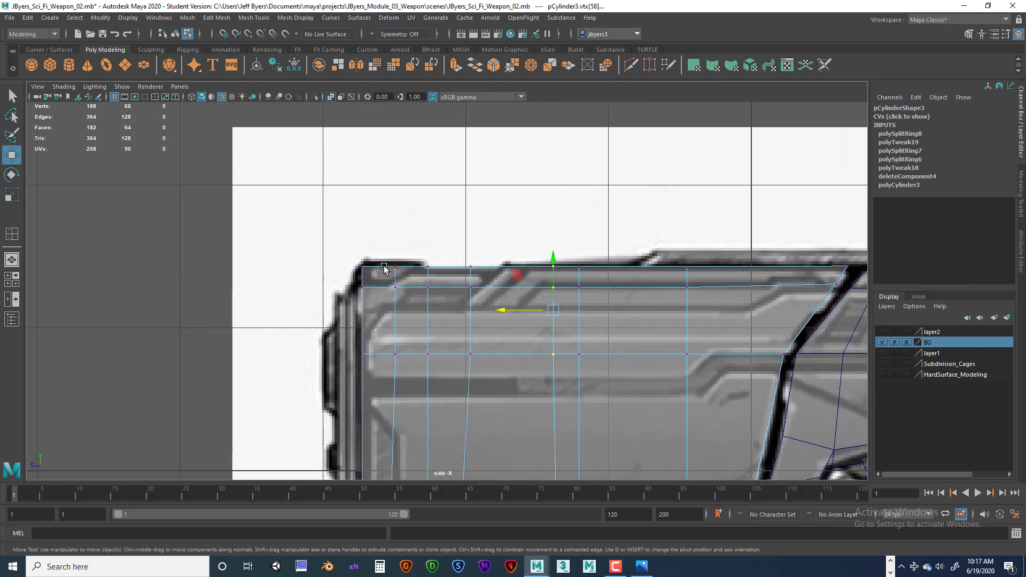
pyautogui.keyDown('alt'); pyautogui.moveTo(422, 279); pyautogui.dragTo(414, 260, button='middle'); pyautogui.keyUp('alt')
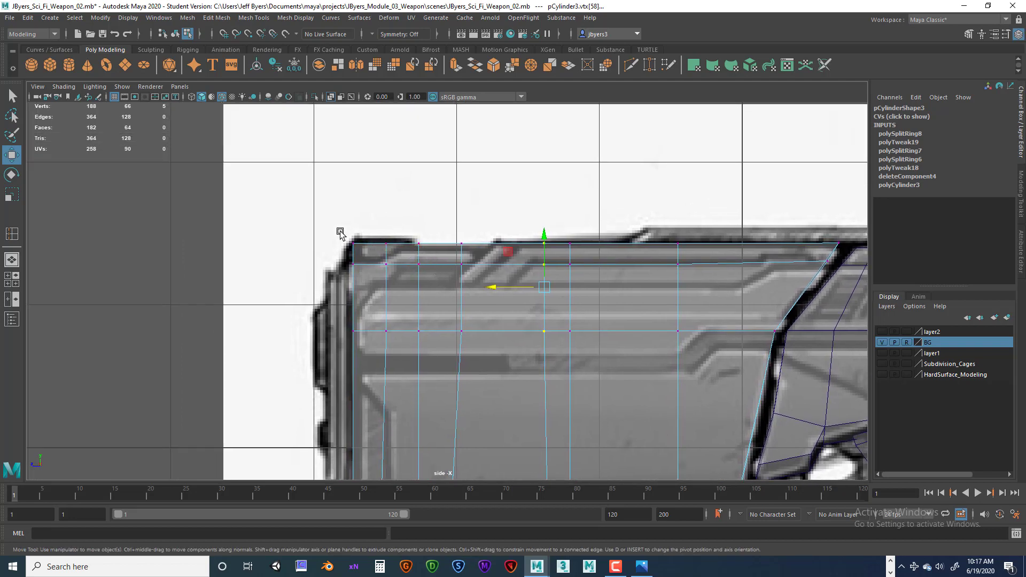
pyautogui.moveTo(398, 275); pyautogui.dragTo(398, 273)
pyautogui.moveTo(369, 212); pyautogui.dragTo(430, 278)
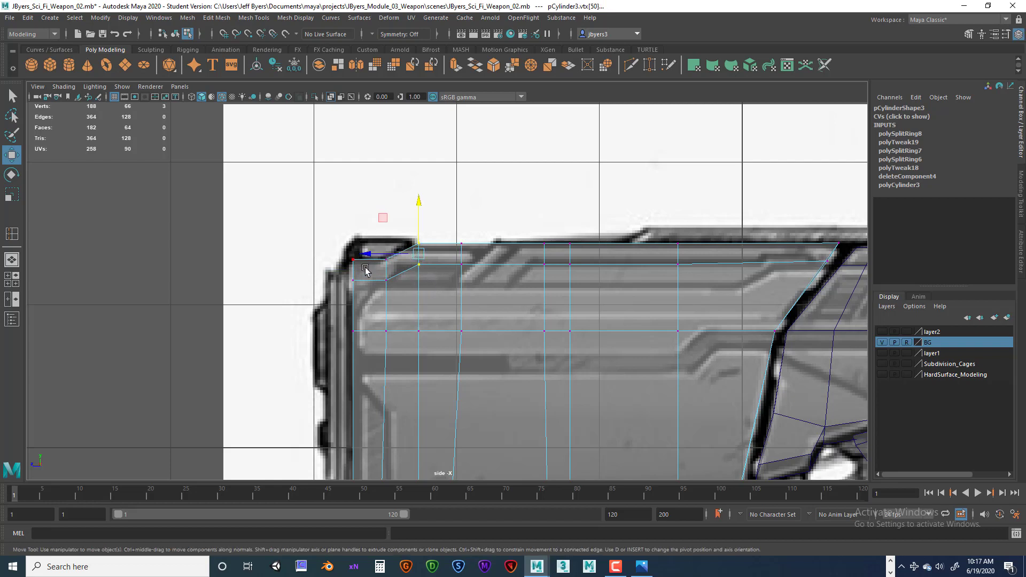
pyautogui.moveTo(339, 241); pyautogui.dragTo(394, 299)
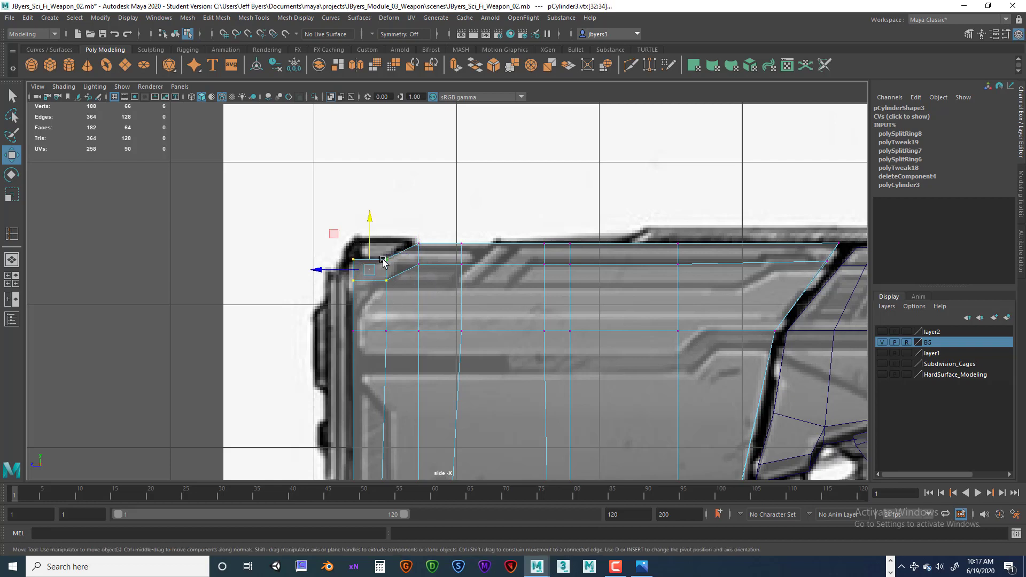
pyautogui.moveTo(373, 229); pyautogui.dragTo(372, 233)
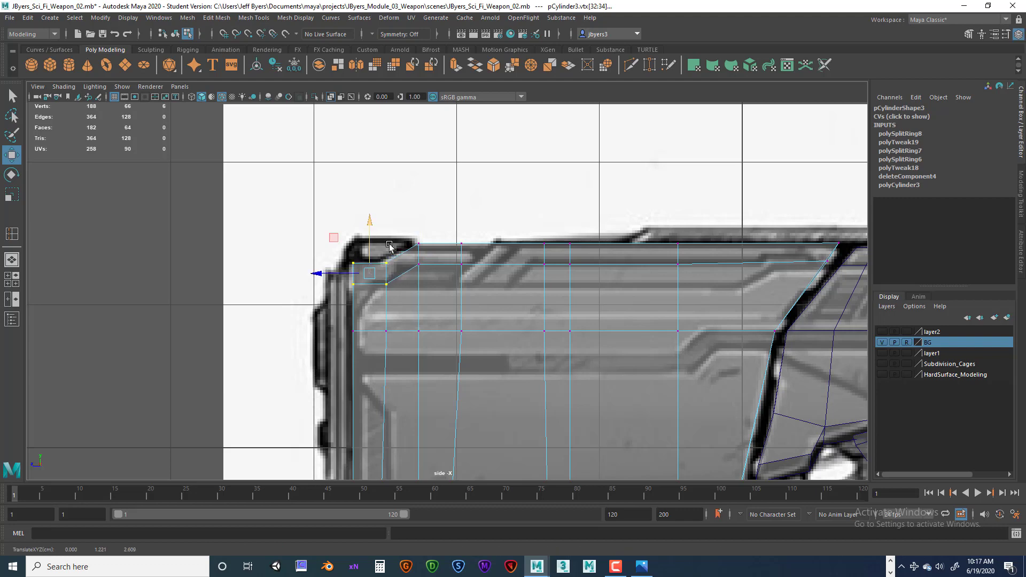
# Move the cylinder's frontmost column of vertices slightly forward to line up with the front edge in the reference.
pyautogui.keyDown('alt'); pyautogui.moveTo(457, 265); pyautogui.dragTo(476, 210, button='middle'); pyautogui.keyUp('alt')
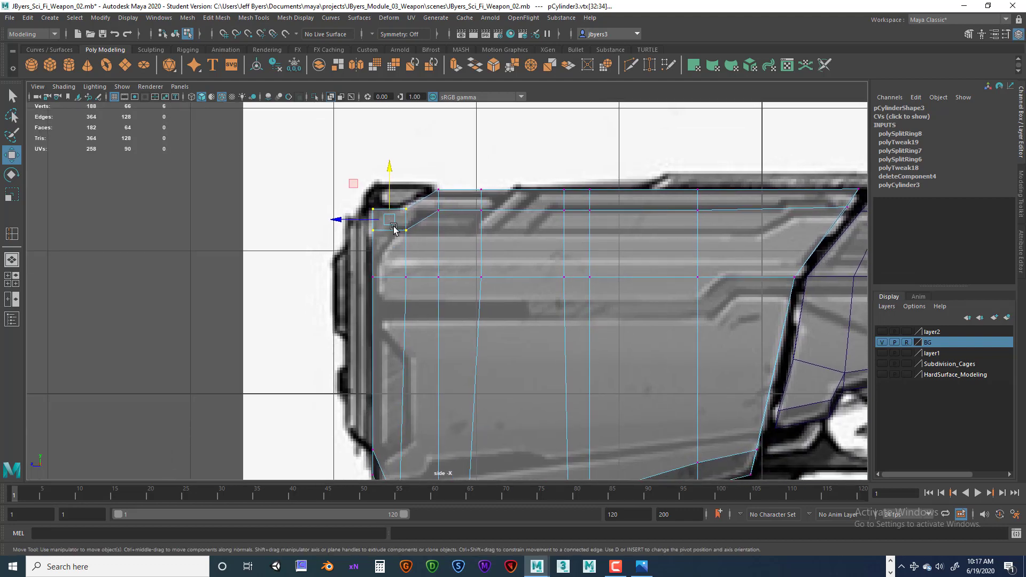
pyautogui.keyDown('alt'); pyautogui.moveTo(393, 226); pyautogui.dragTo(395, 181, button='middle'); pyautogui.keyUp('alt')
pyautogui.scroll(-4, 403, 202)
pyautogui.scroll(2, 392, 240)
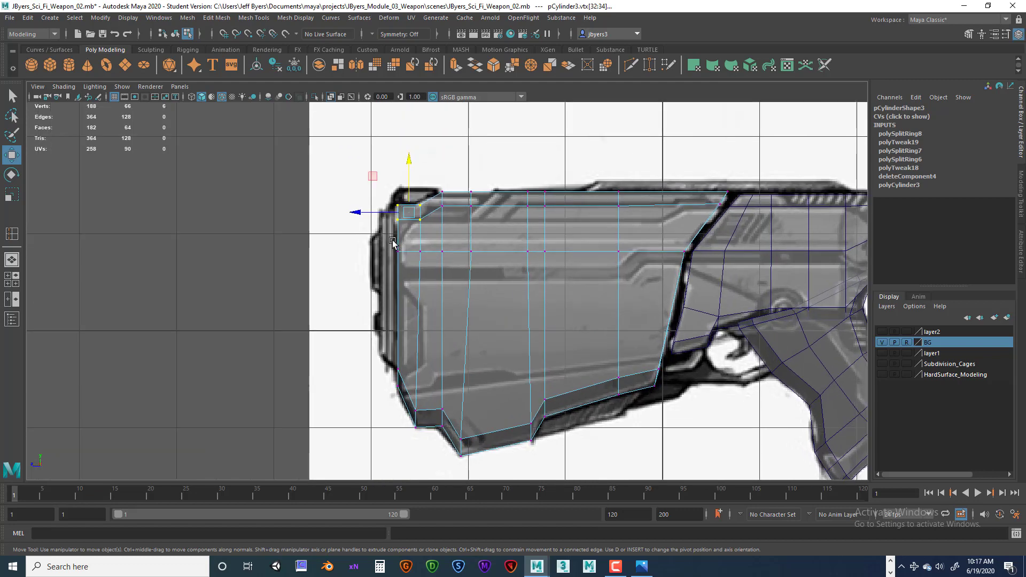
pyautogui.moveTo(391, 255); pyautogui.dragTo(405, 406)
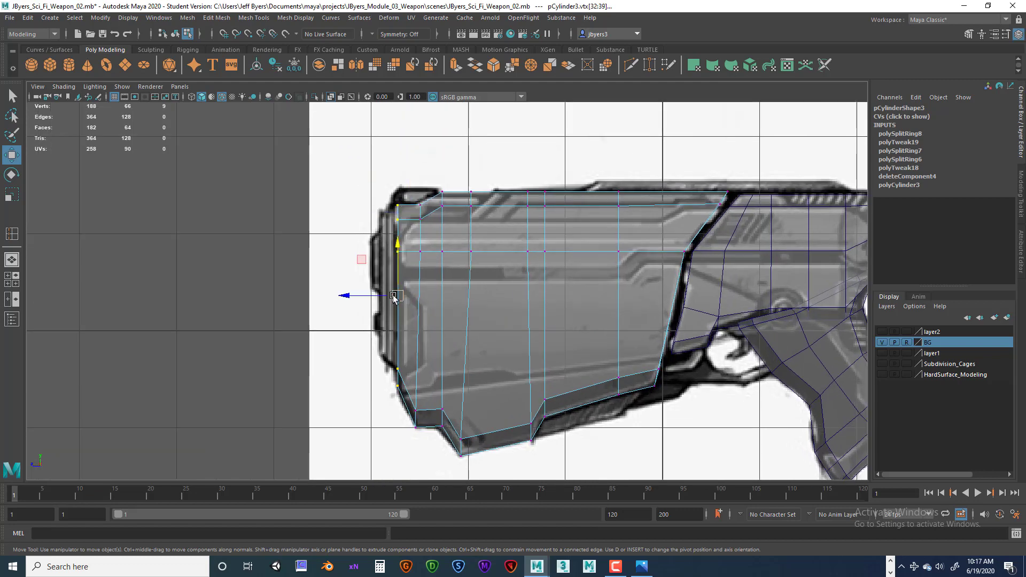
pyautogui.moveTo(394, 297); pyautogui.dragTo(386, 299)
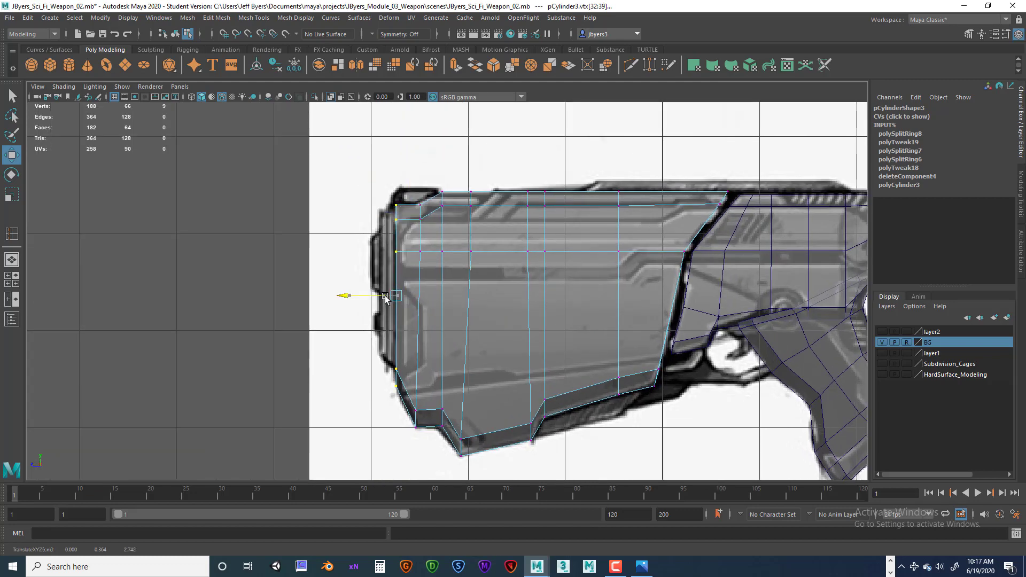
# Examine how the cylinder, rear body and grip outlines fit the reference in the side view.
pyautogui.keyDown('alt'); pyautogui.moveTo(547, 307); pyautogui.dragTo(418, 305, button='middle'); pyautogui.keyUp('alt')
pyautogui.keyDown('alt'); pyautogui.moveTo(515, 315); pyautogui.dragTo(504, 281, button='middle'); pyautogui.keyUp('alt')
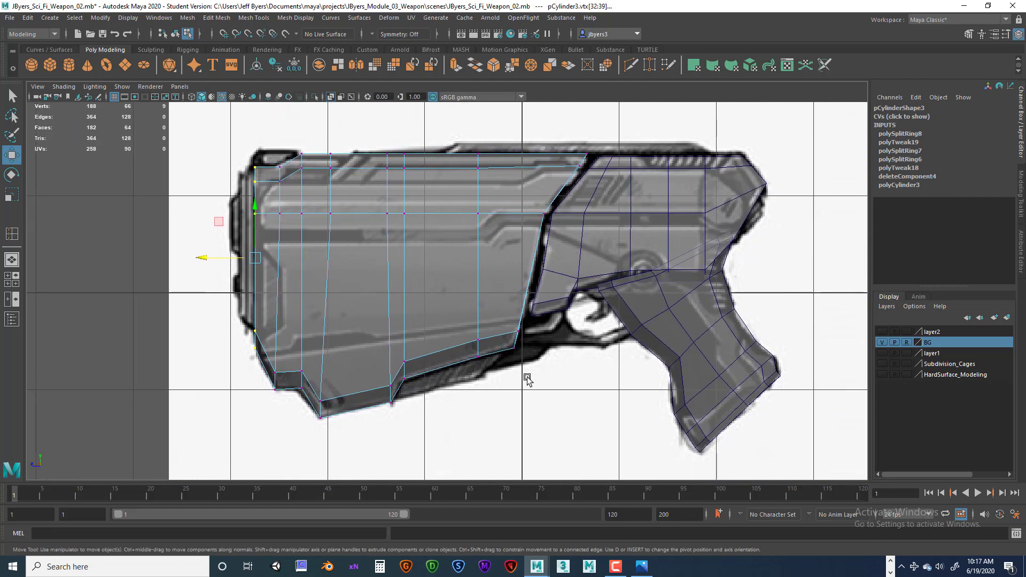
pyautogui.keyDown('alt'); pyautogui.moveTo(527, 380); pyautogui.dragTo(508, 328, button='middle'); pyautogui.keyUp('alt')
pyautogui.keyDown('alt'); pyautogui.moveTo(508, 327); pyautogui.dragTo(566, 327, button='right'); pyautogui.keyUp('alt')
pyautogui.keyDown('alt'); pyautogui.moveTo(605, 288); pyautogui.dragTo(504, 344, button='middle'); pyautogui.keyUp('alt')
pyautogui.keyDown('alt'); pyautogui.moveTo(514, 280); pyautogui.dragTo(499, 353, button='middle'); pyautogui.keyUp('alt')
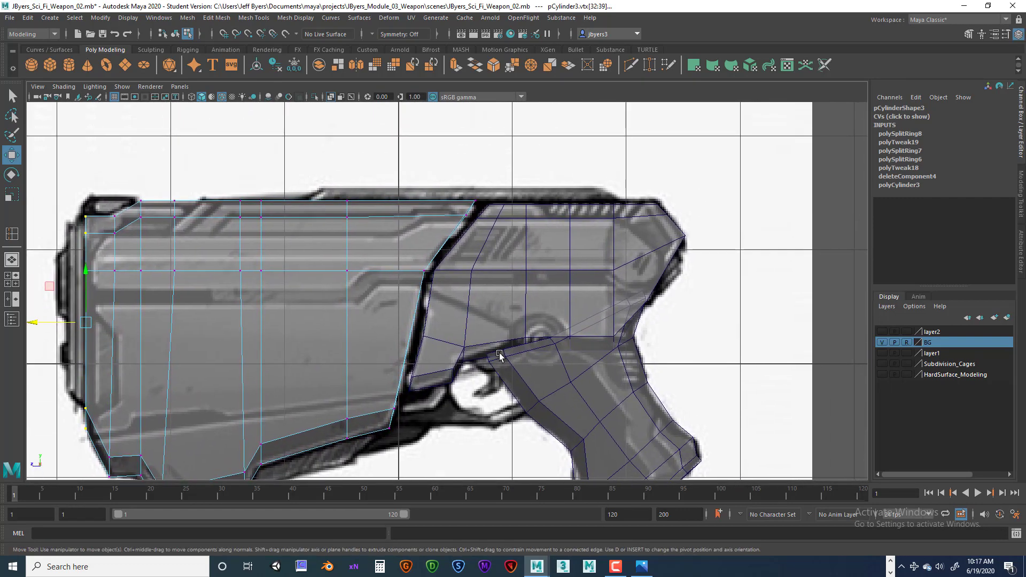
pyautogui.scroll(-5, 499, 353)
pyautogui.keyDown('alt'); pyautogui.moveTo(490, 308); pyautogui.dragTo(495, 374, button='middle'); pyautogui.keyUp('alt')
pyautogui.scroll(4, 494, 373)
pyautogui.keyDown('alt'); pyautogui.moveTo(316, 378); pyautogui.dragTo(427, 304, button='middle'); pyautogui.keyUp('alt')
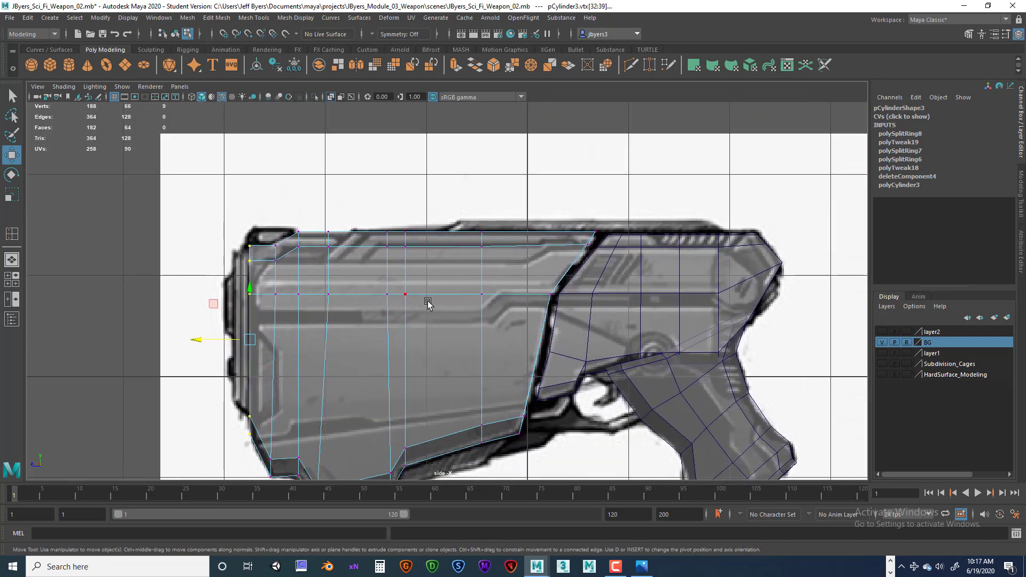
# Return the front body cylinder to object mode and inspect its shape from several angles in the perspective view.
pyautogui.moveTo(428, 272); pyautogui.dragTo(432, 331, button='right')
pyautogui.scroll(-5, 514, 327)
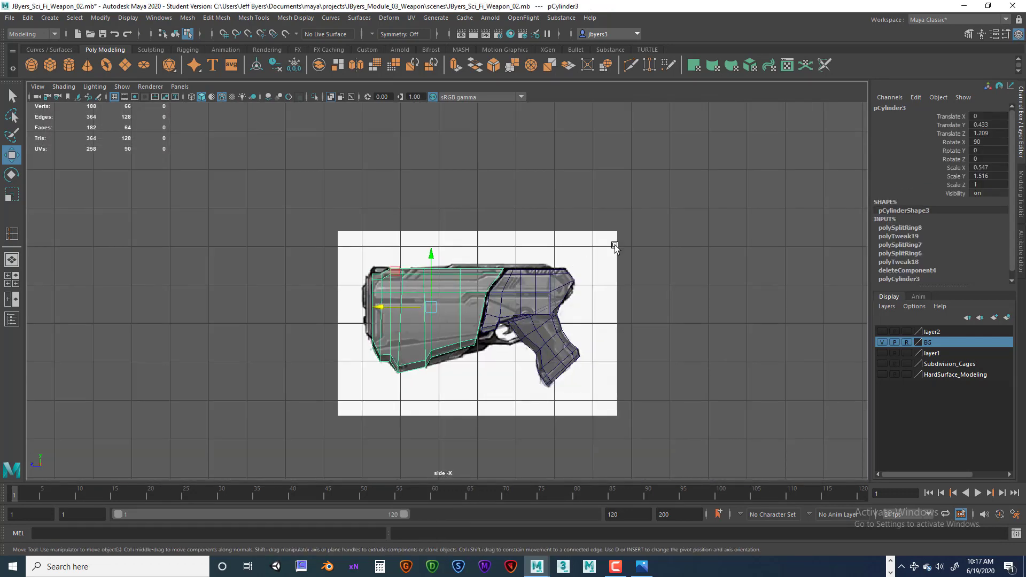
pyautogui.press('space')
pyautogui.press('space')
pyautogui.scroll(-2, 626, 281)
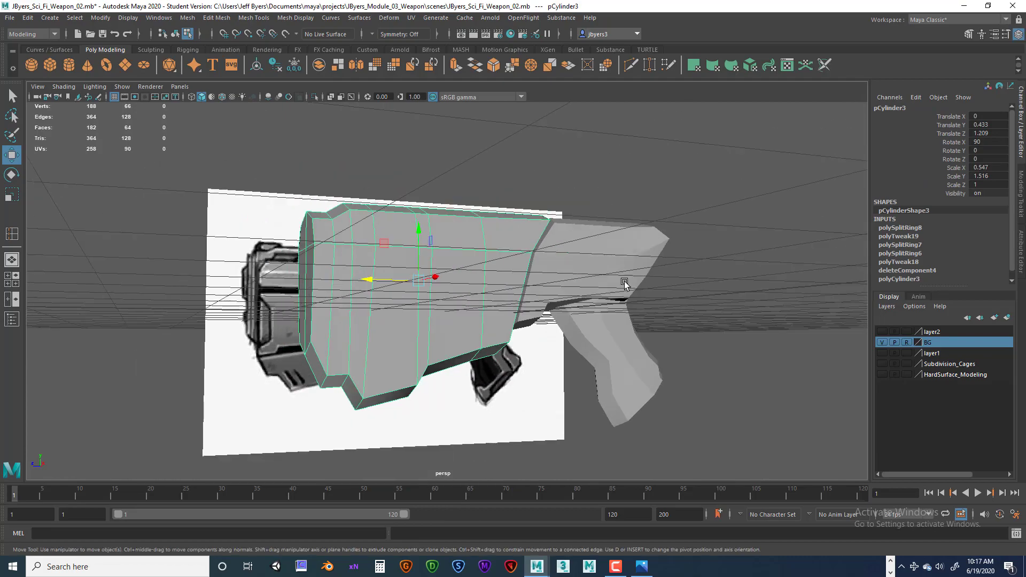
pyautogui.keyDown('alt'); pyautogui.moveTo(624, 283); pyautogui.dragTo(635, 304); pyautogui.keyUp('alt')
pyautogui.keyDown('alt'); pyautogui.moveTo(574, 309); pyautogui.dragTo(547, 298); pyautogui.keyUp('alt')
pyautogui.moveTo(556, 296); pyautogui.dragTo(532, 315, button='right')
pyautogui.keyDown('alt'); pyautogui.moveTo(531, 314); pyautogui.dragTo(561, 318); pyautogui.keyUp('alt')
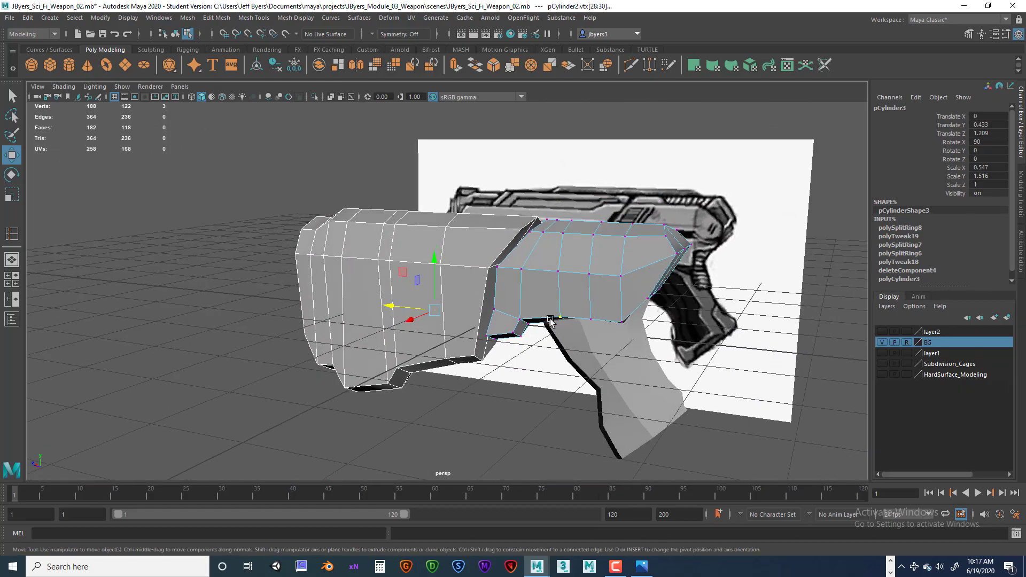
pyautogui.moveTo(614, 343); pyautogui.dragTo(589, 346, button='right')
pyautogui.keyDown('alt'); pyautogui.moveTo(588, 345); pyautogui.dragTo(593, 295); pyautogui.keyUp('alt')
pyautogui.keyDown('alt'); pyautogui.moveTo(588, 288); pyautogui.dragTo(528, 285, button='middle'); pyautogui.keyUp('alt')
pyautogui.rightClick(527, 284)
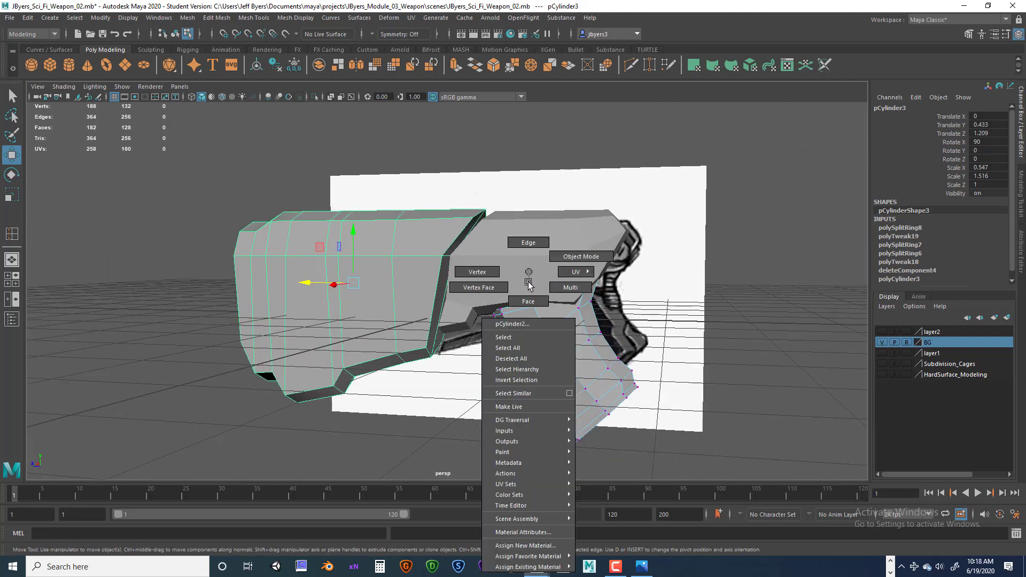
pyautogui.click(510, 338)
pyautogui.keyDown('alt'); pyautogui.moveTo(529, 342); pyautogui.dragTo(561, 342); pyautogui.keyUp('alt')
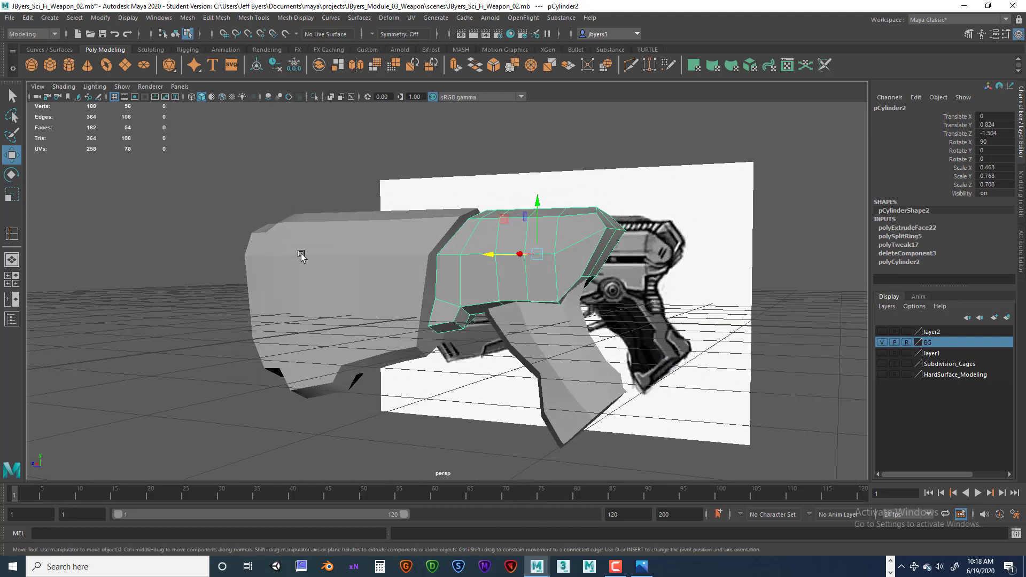
# Switch to object selection, select the grip, and inspect from below where it meets the rear body.
pyautogui.click(175, 35)
pyautogui.keyDown('alt'); pyautogui.moveTo(410, 284); pyautogui.dragTo(452, 306); pyautogui.keyUp('alt')
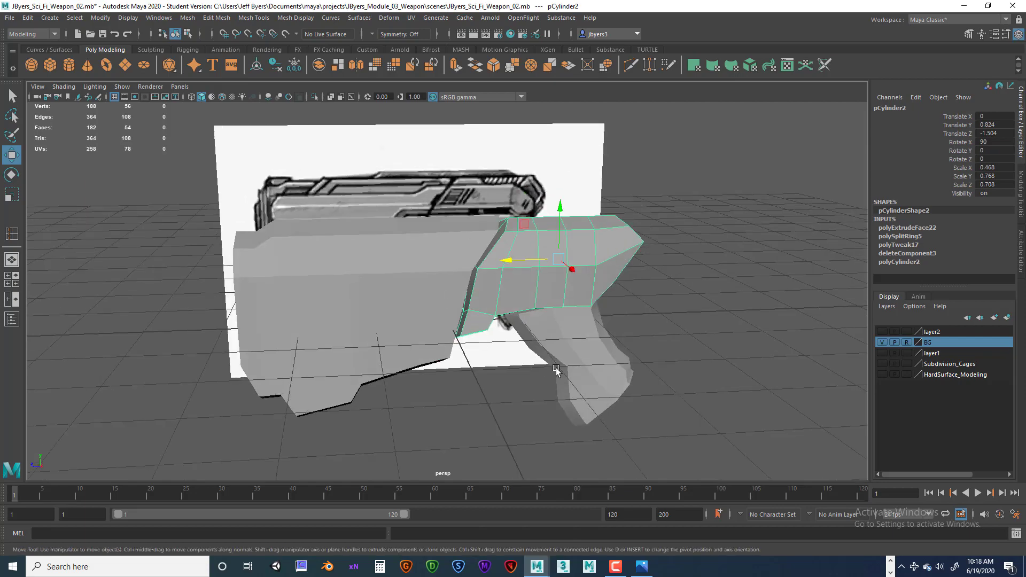
pyautogui.click(558, 357)
pyautogui.keyDown('alt'); pyautogui.moveTo(561, 354); pyautogui.dragTo(425, 321); pyautogui.keyUp('alt')
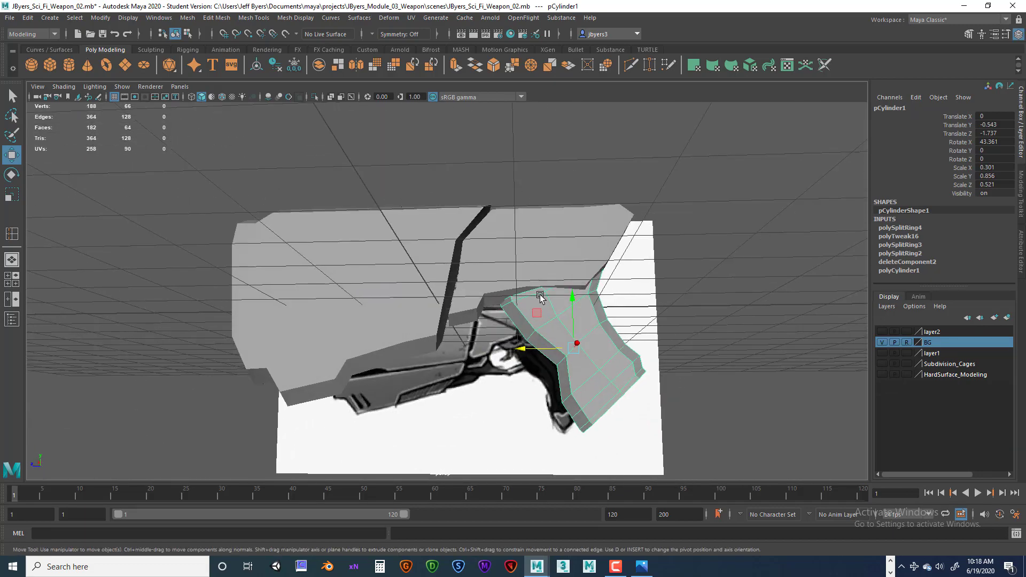
pyautogui.keyDown('alt'); pyautogui.moveTo(626, 330); pyautogui.dragTo(533, 346); pyautogui.keyUp('alt')
# Raise the grip's upper front vertices into the rear body in the side view and check the overlap in perspective.
pyautogui.press('space')
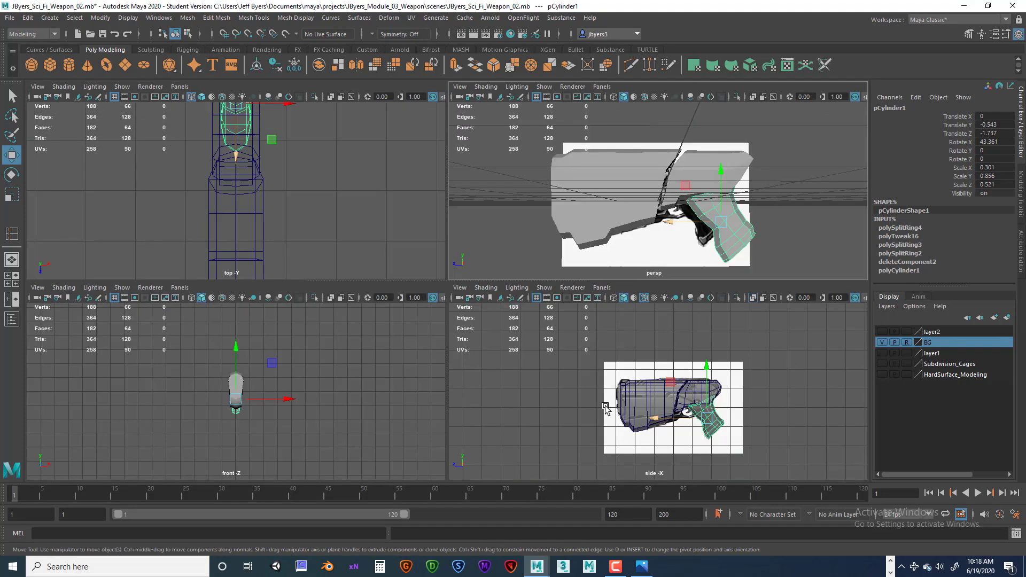
pyautogui.press('space')
pyautogui.scroll(10, 623, 358)
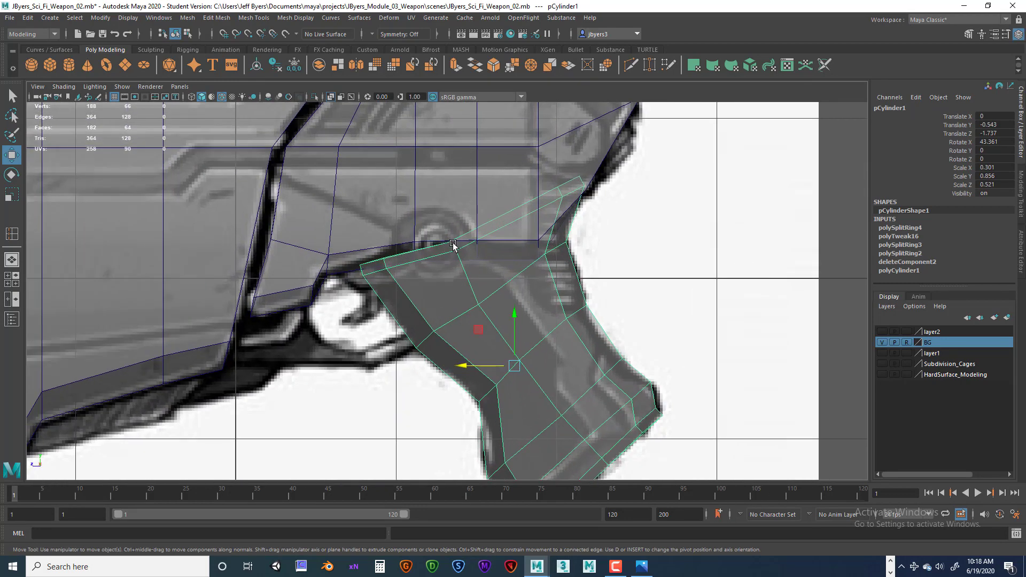
pyautogui.rightClick(453, 245)
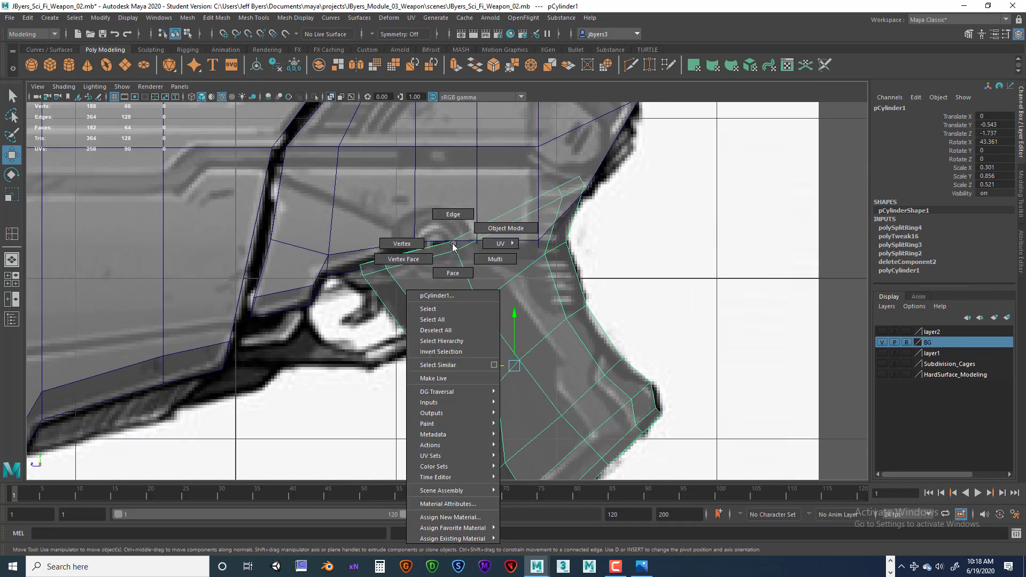
pyautogui.click(407, 246)
pyautogui.moveTo(459, 286); pyautogui.dragTo(460, 287)
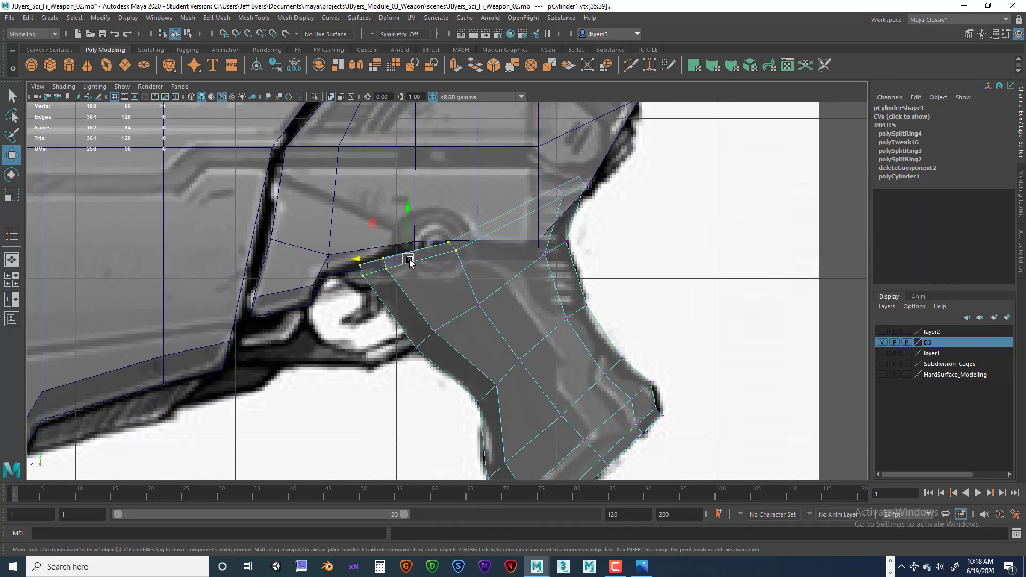
pyautogui.moveTo(410, 262); pyautogui.dragTo(473, 238)
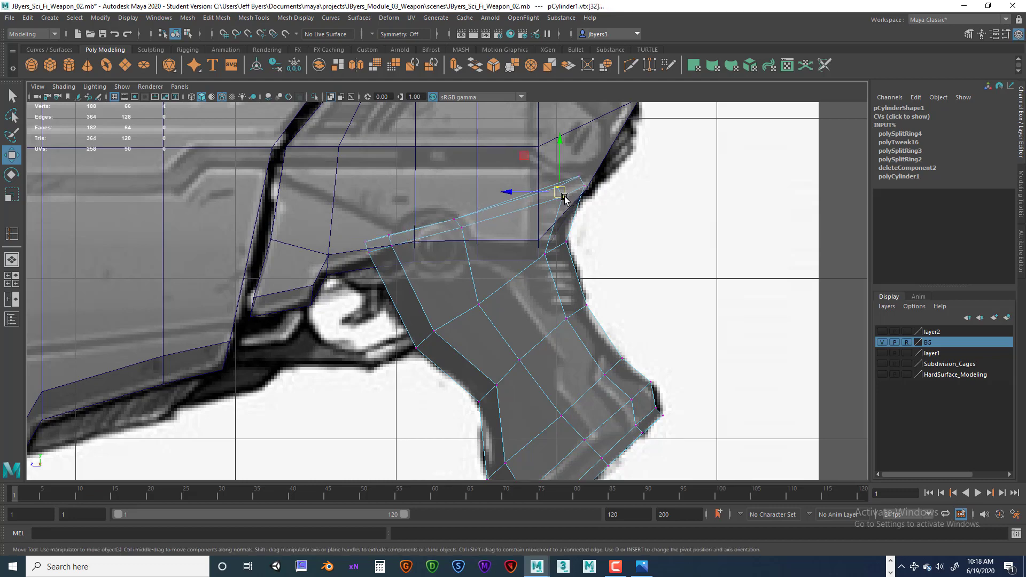
pyautogui.keyDown('alt'); pyautogui.moveTo(517, 243); pyautogui.dragTo(516, 237, button='middle'); pyautogui.keyUp('alt')
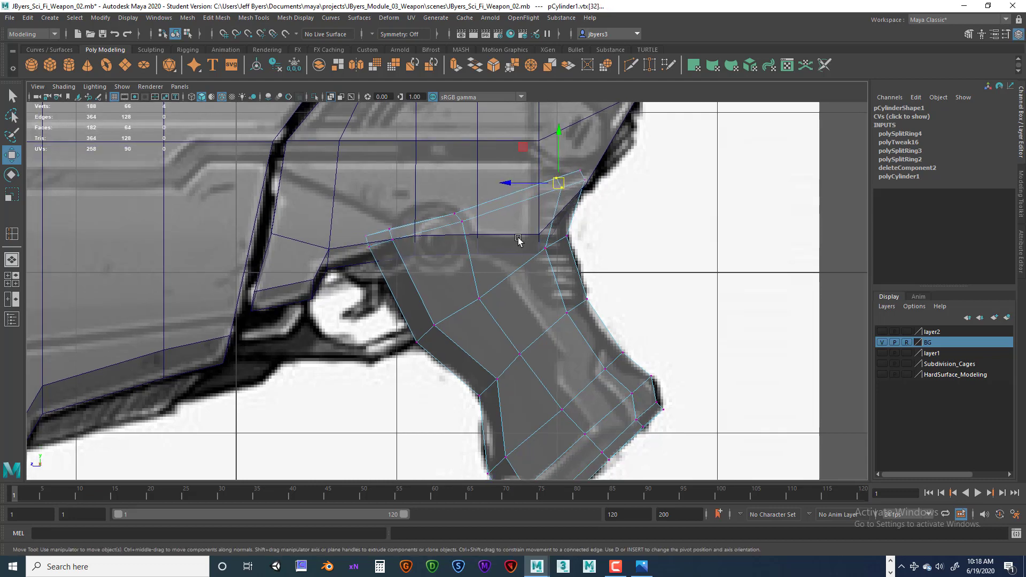
pyautogui.press('space')
pyautogui.press('space')
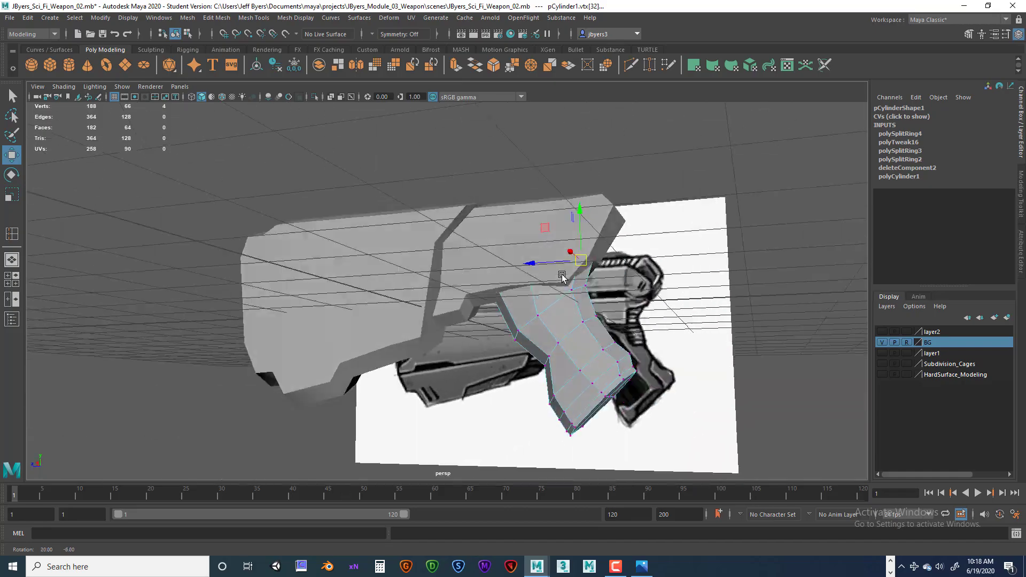